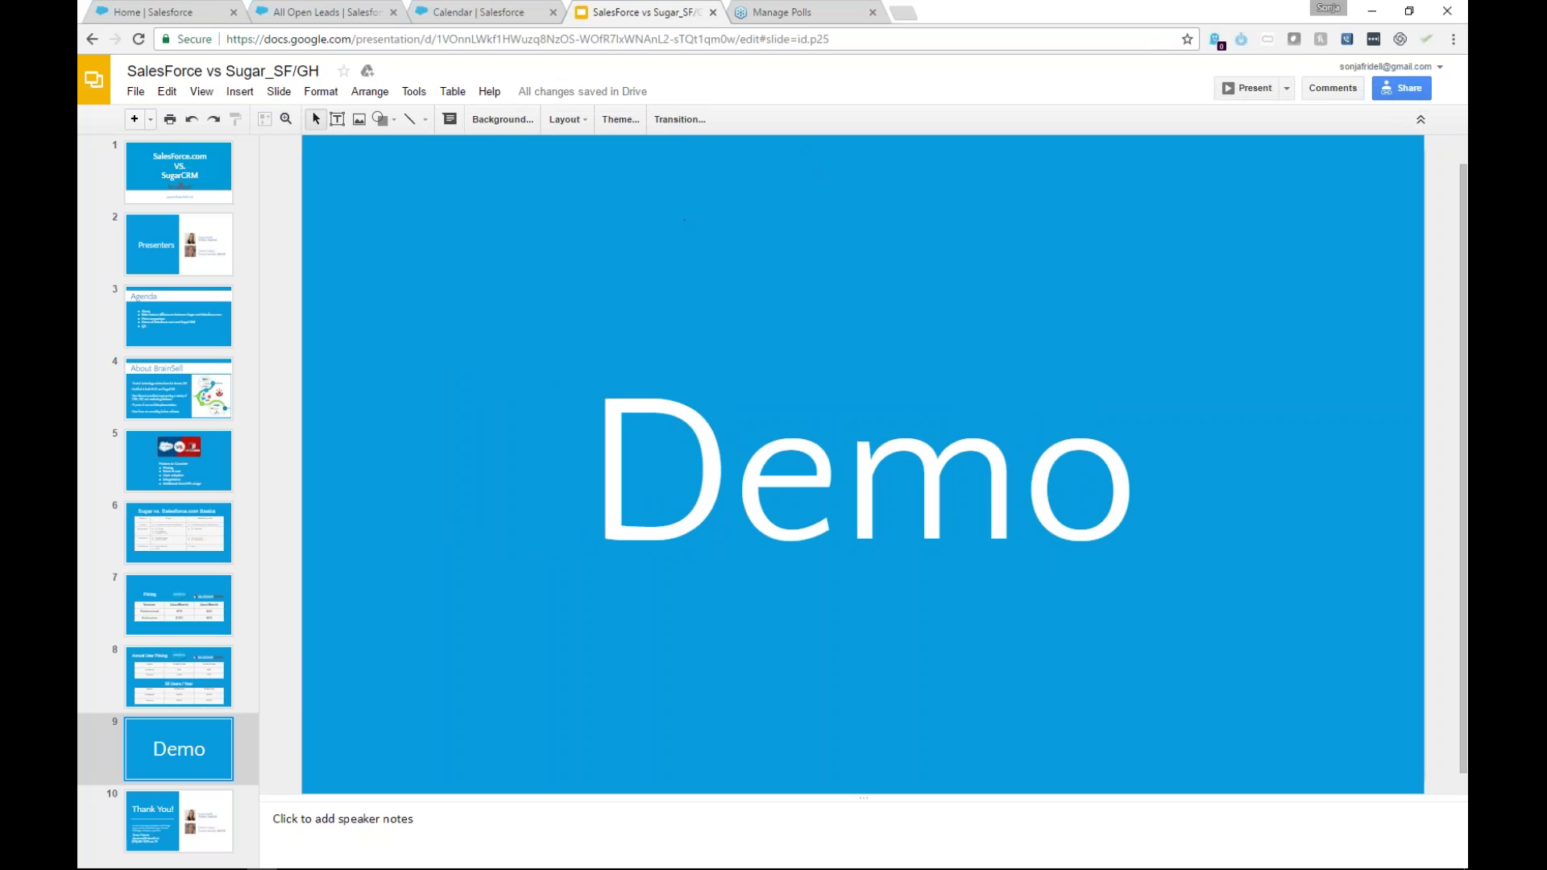
Close the Manage Polls browser tab, leaving slide 9 'Demo' open in the editor.
{"action": "left_click", "coordinate": [872, 12]}
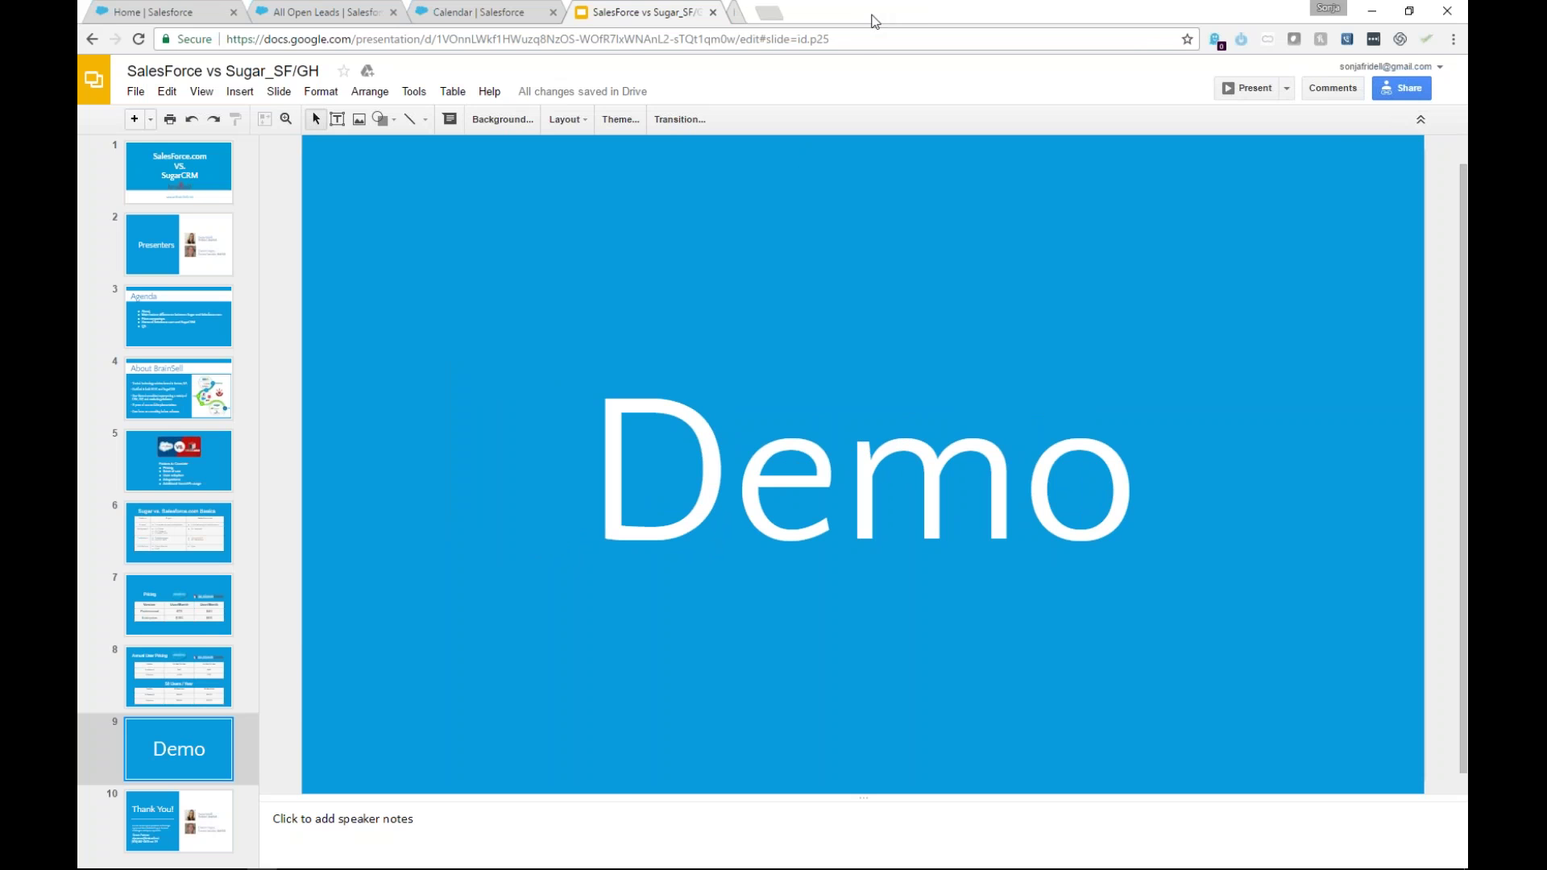
Switch to the Salesforce Home tab and scroll through its performance chart, events, tasks and deals.
{"action": "left_click", "coordinate": [191, 10]}
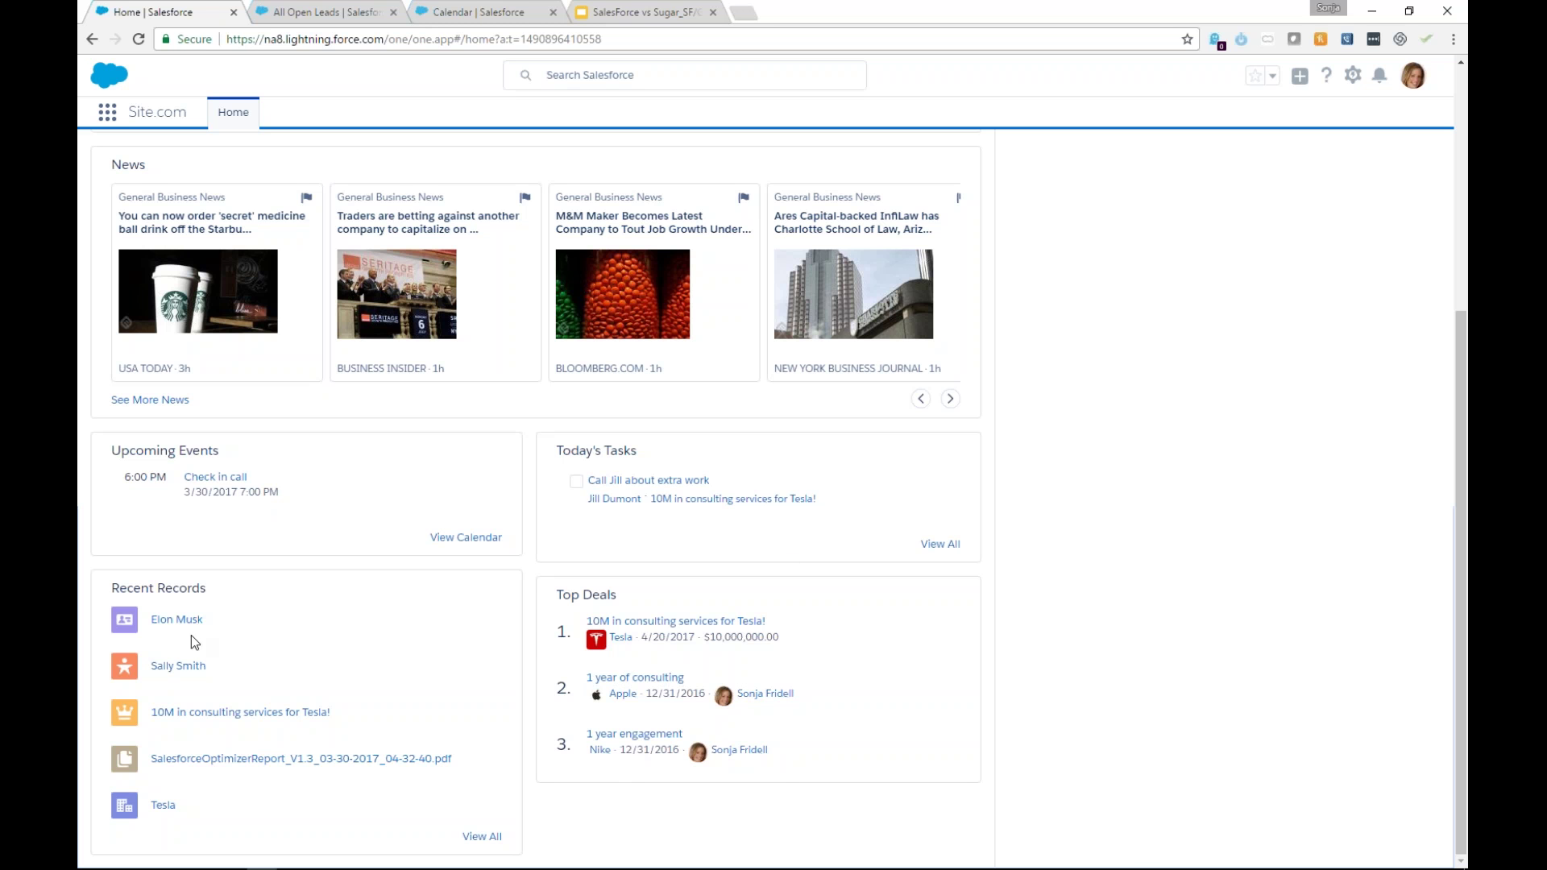
{"action": "scroll", "coordinate": [193, 636], "scroll_direction": "up", "scroll_amount": 4}
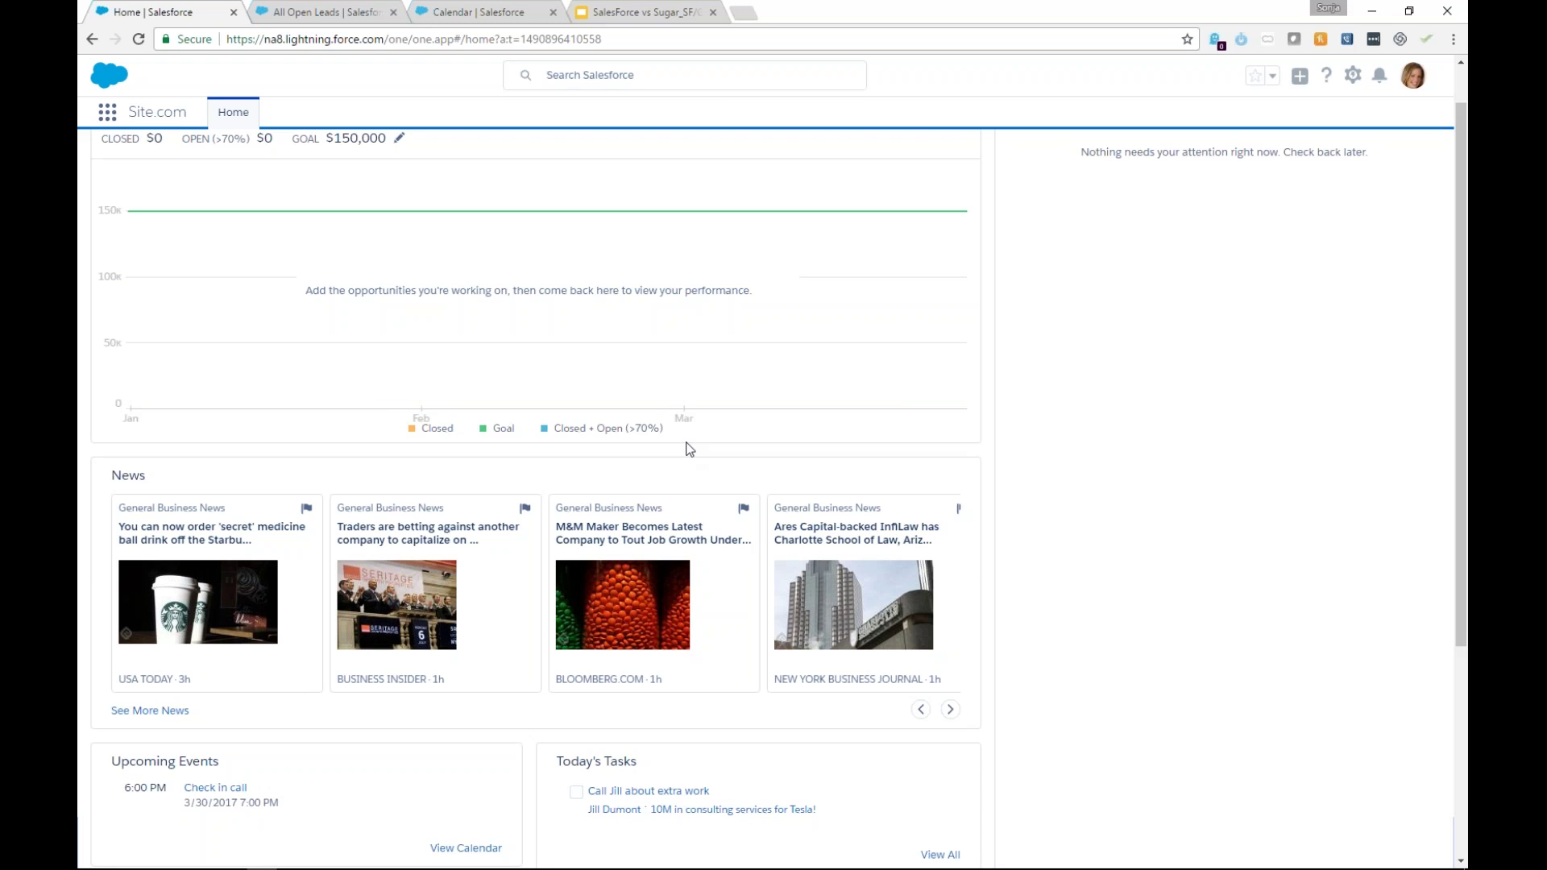
{"action": "scroll", "coordinate": [690, 449], "scroll_direction": "down", "scroll_amount": 3}
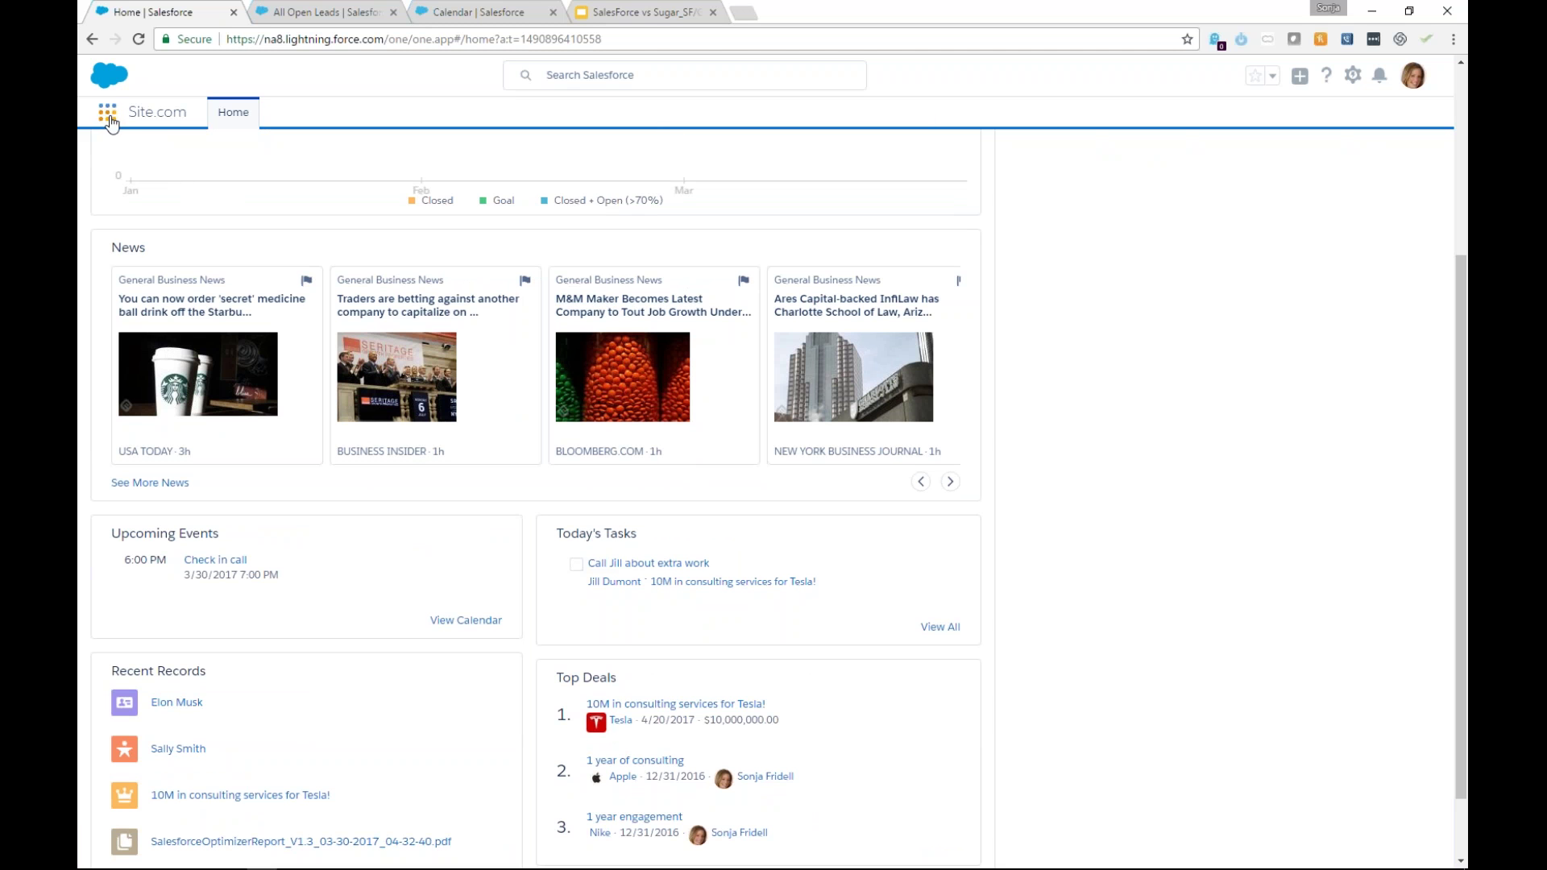
{"action": "left_click", "coordinate": [107, 114]}
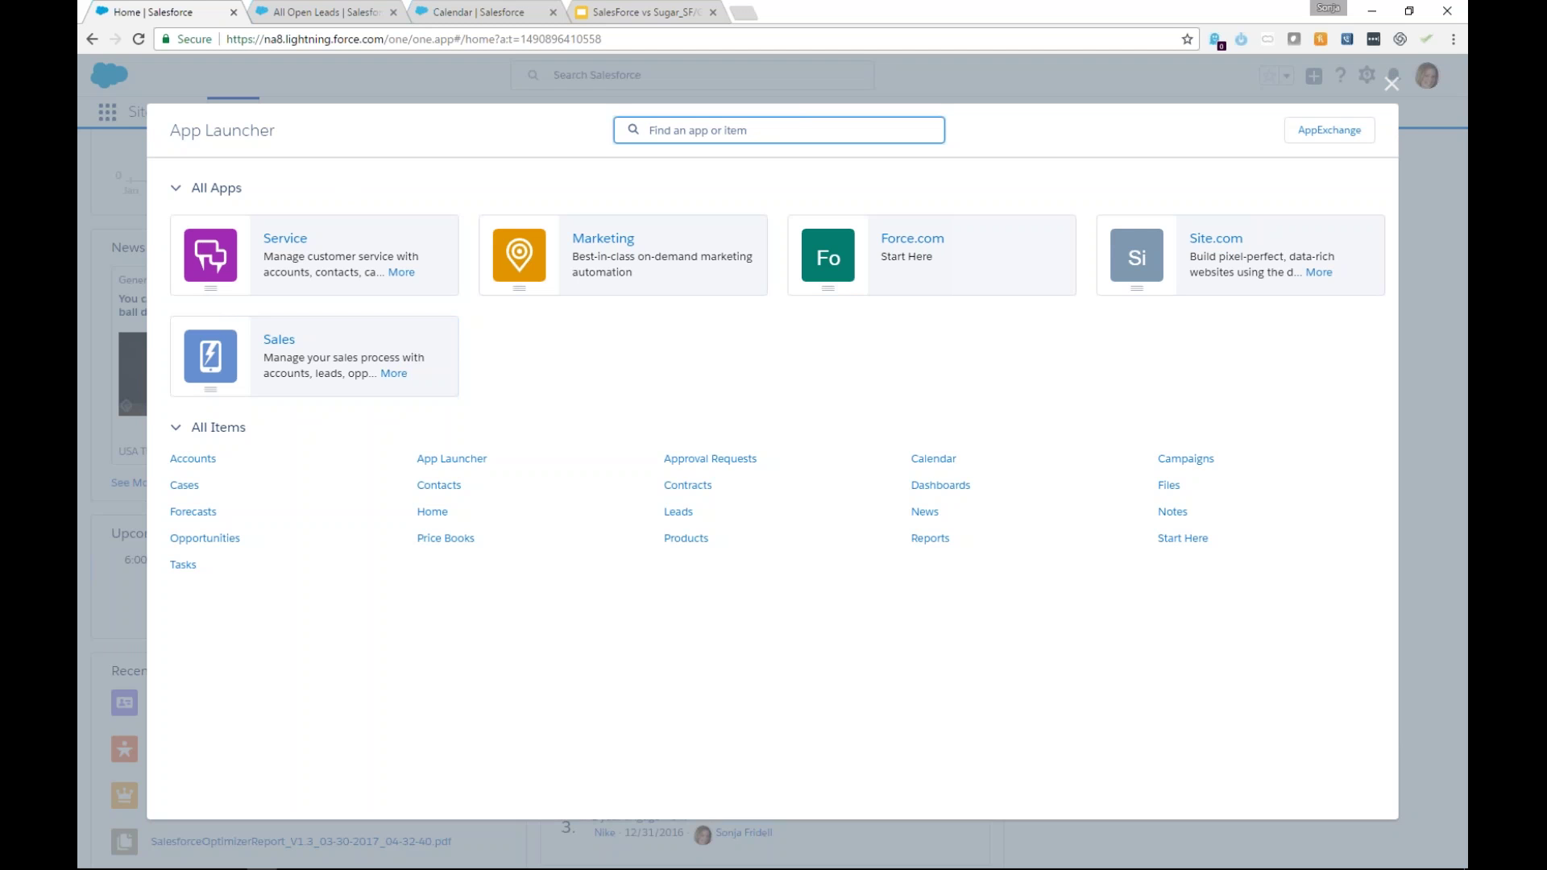
Dismiss the App Launcher and switch to the All Open Leads list of 16 leads.
{"action": "left_click", "coordinate": [1391, 83]}
{"action": "left_click", "coordinate": [355, 12]}
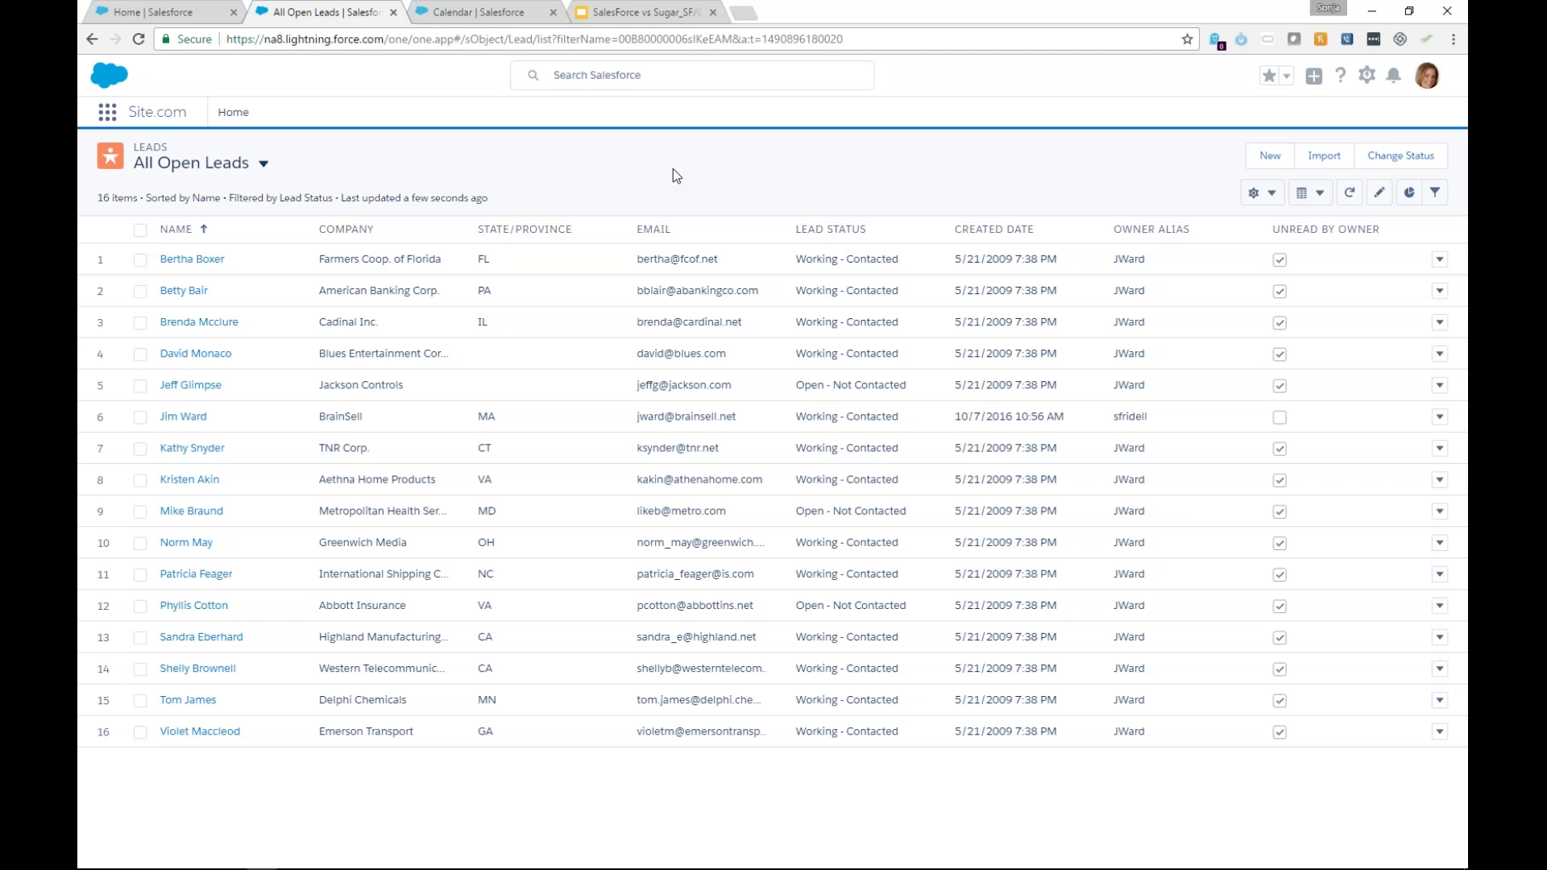
Toggle the leads view to Recently Viewed and back to All Open Leads, then show its Lead Status filter.
{"action": "left_click", "coordinate": [245, 164]}
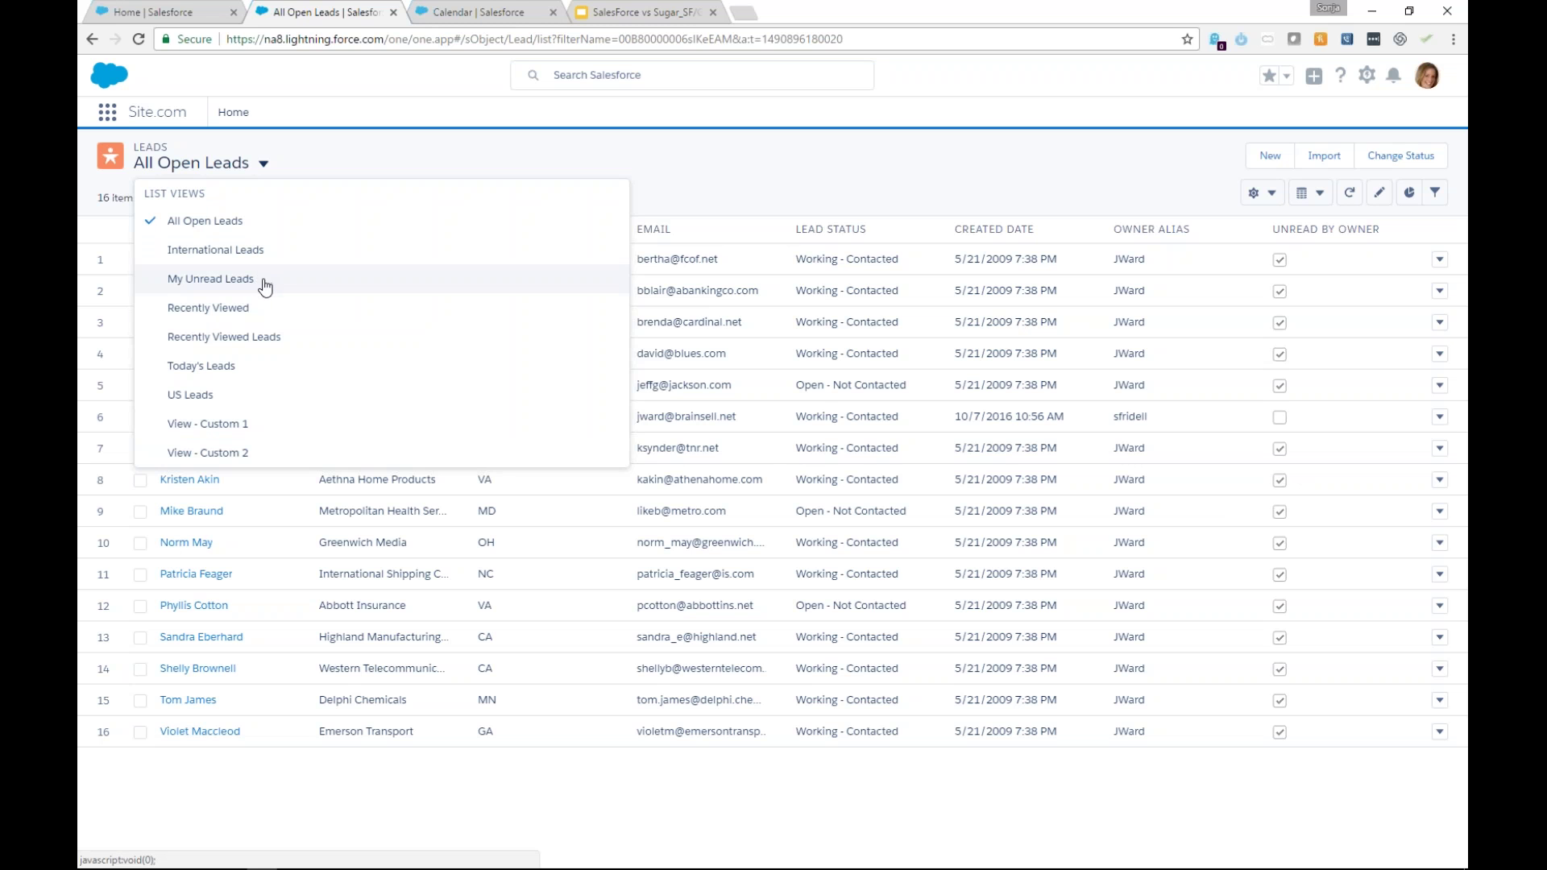
{"action": "left_click", "coordinate": [262, 307]}
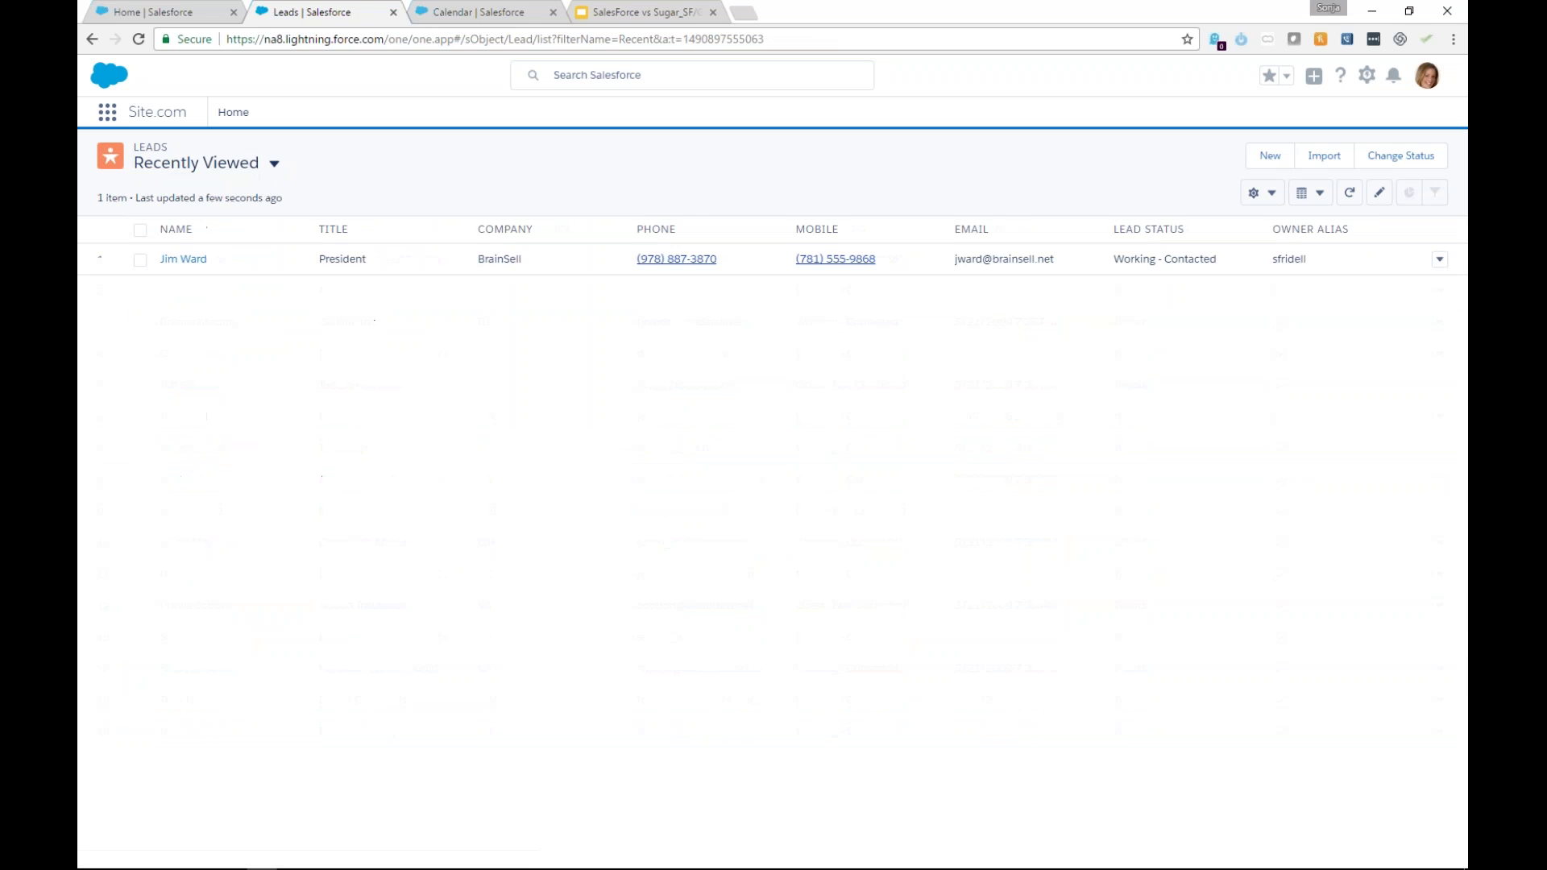
{"action": "left_click", "coordinate": [259, 165]}
{"action": "left_click", "coordinate": [224, 231]}
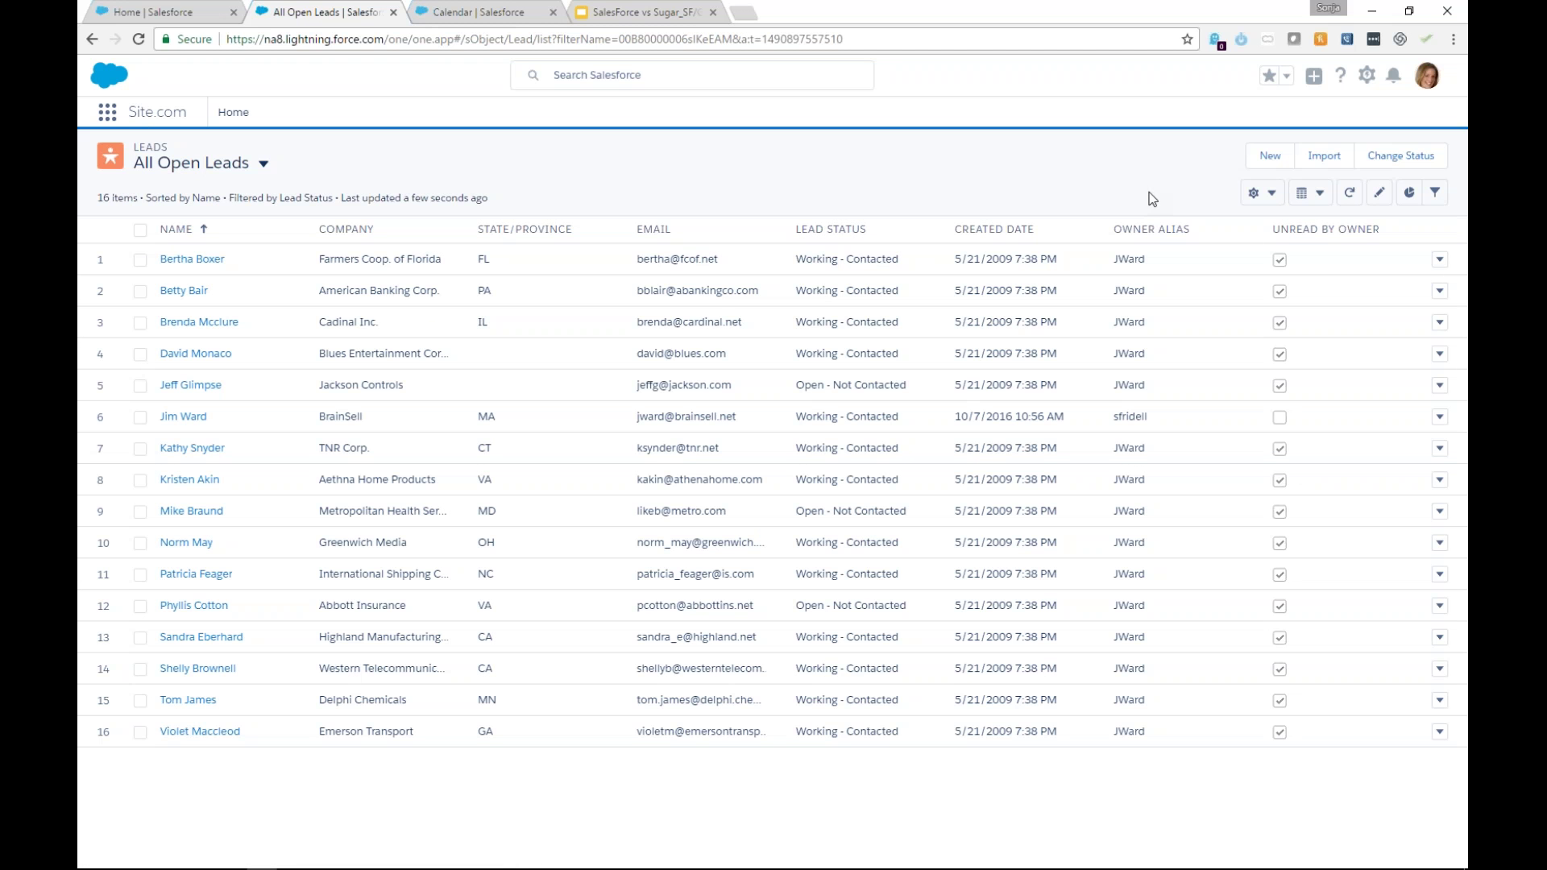
{"action": "left_click", "coordinate": [1430, 199]}
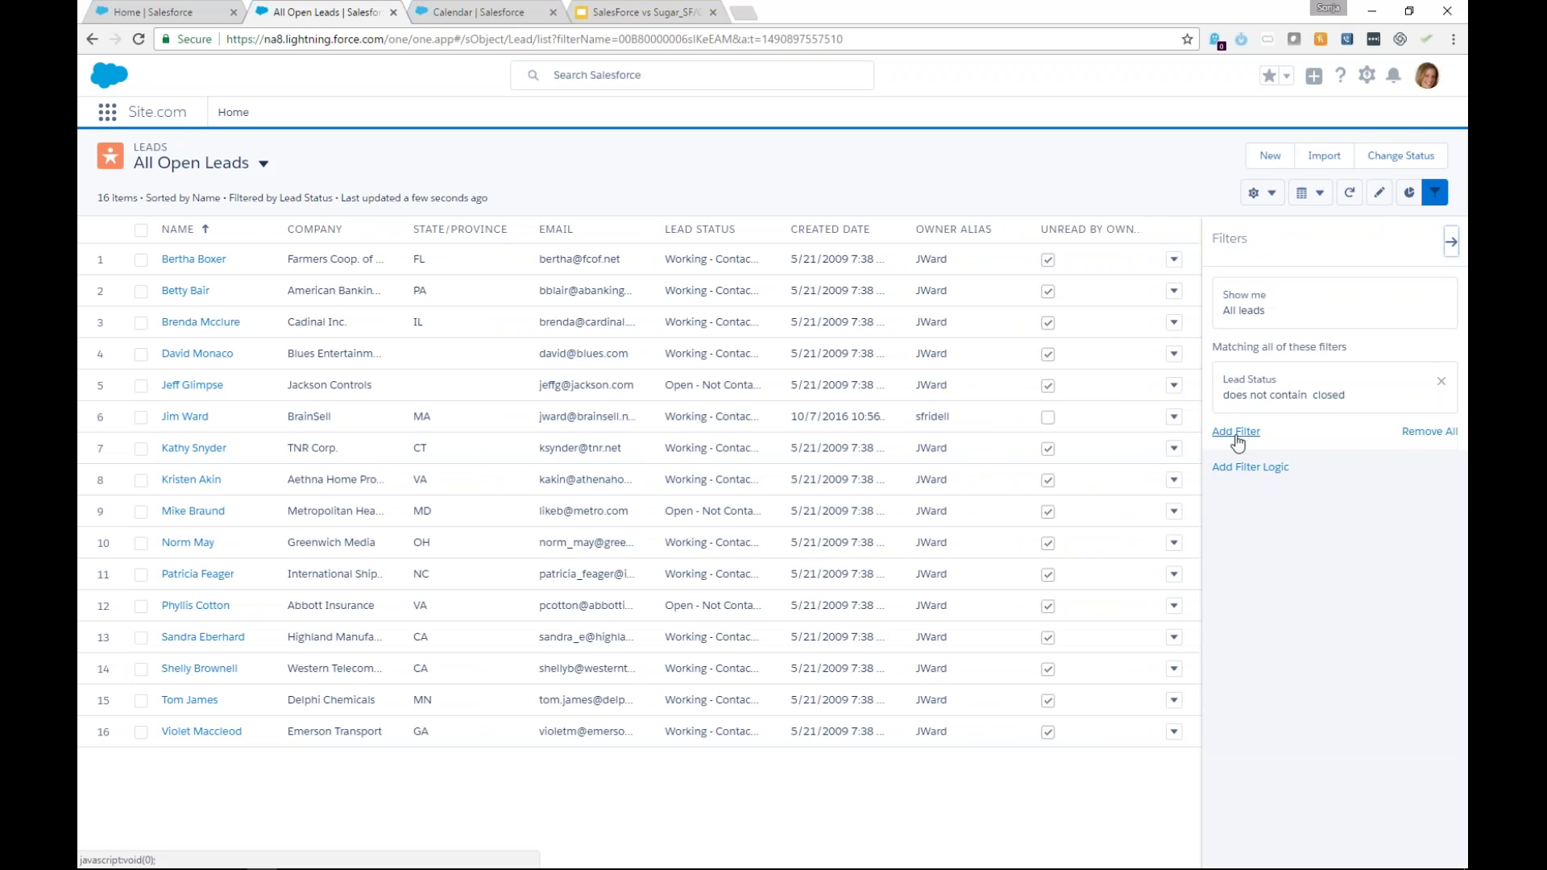
Add an empty, unsaved filter beneath the Lead Status does not contain 'closed' condition.
{"action": "left_click", "coordinate": [1235, 432]}
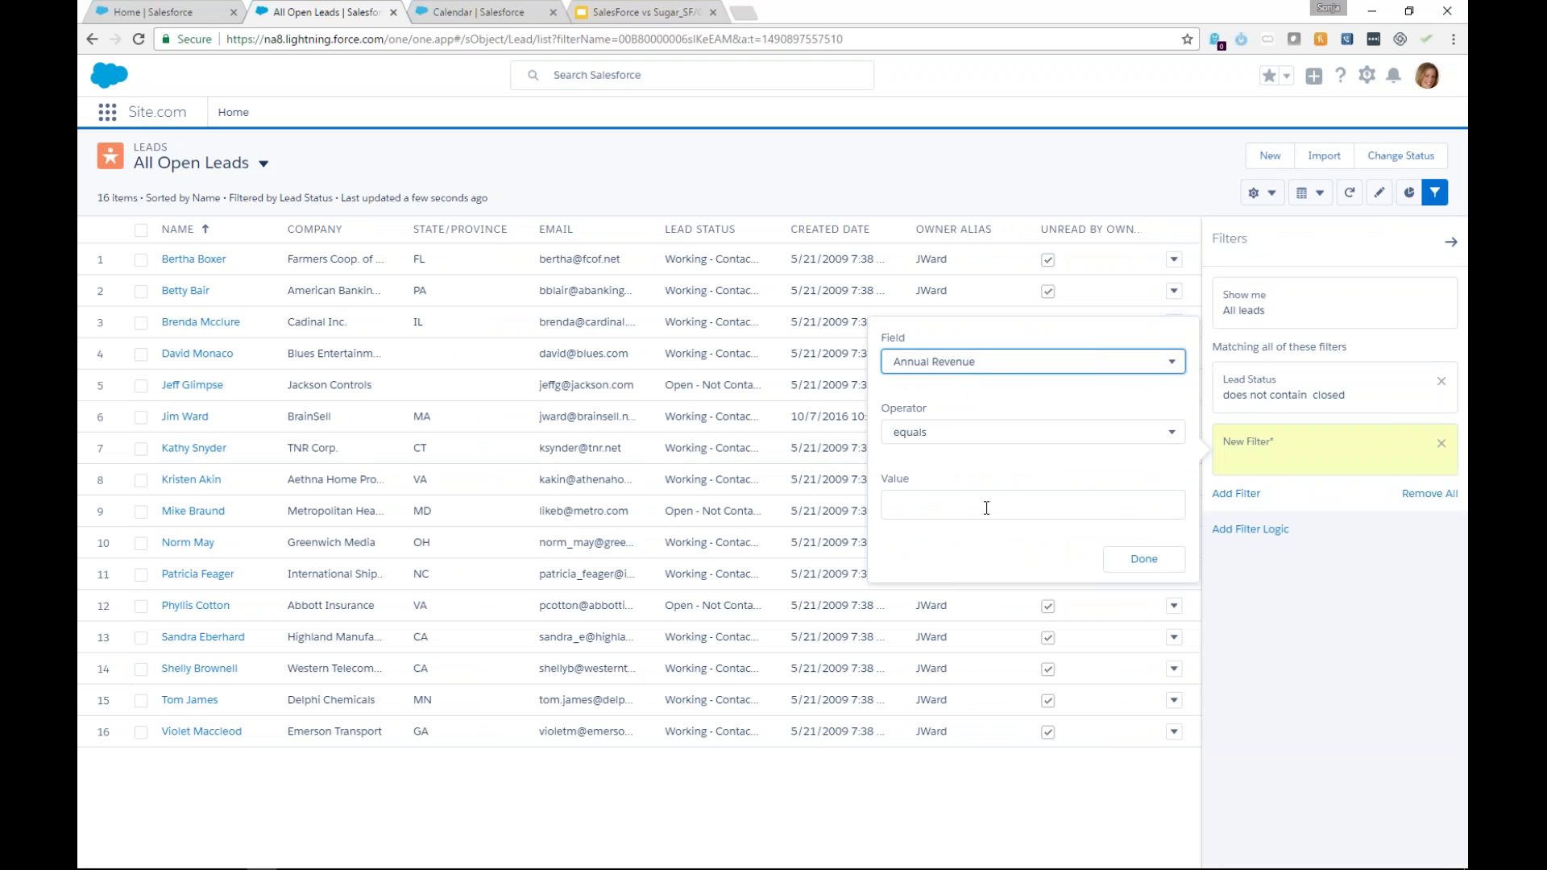
{"action": "left_click", "coordinate": [1335, 686]}
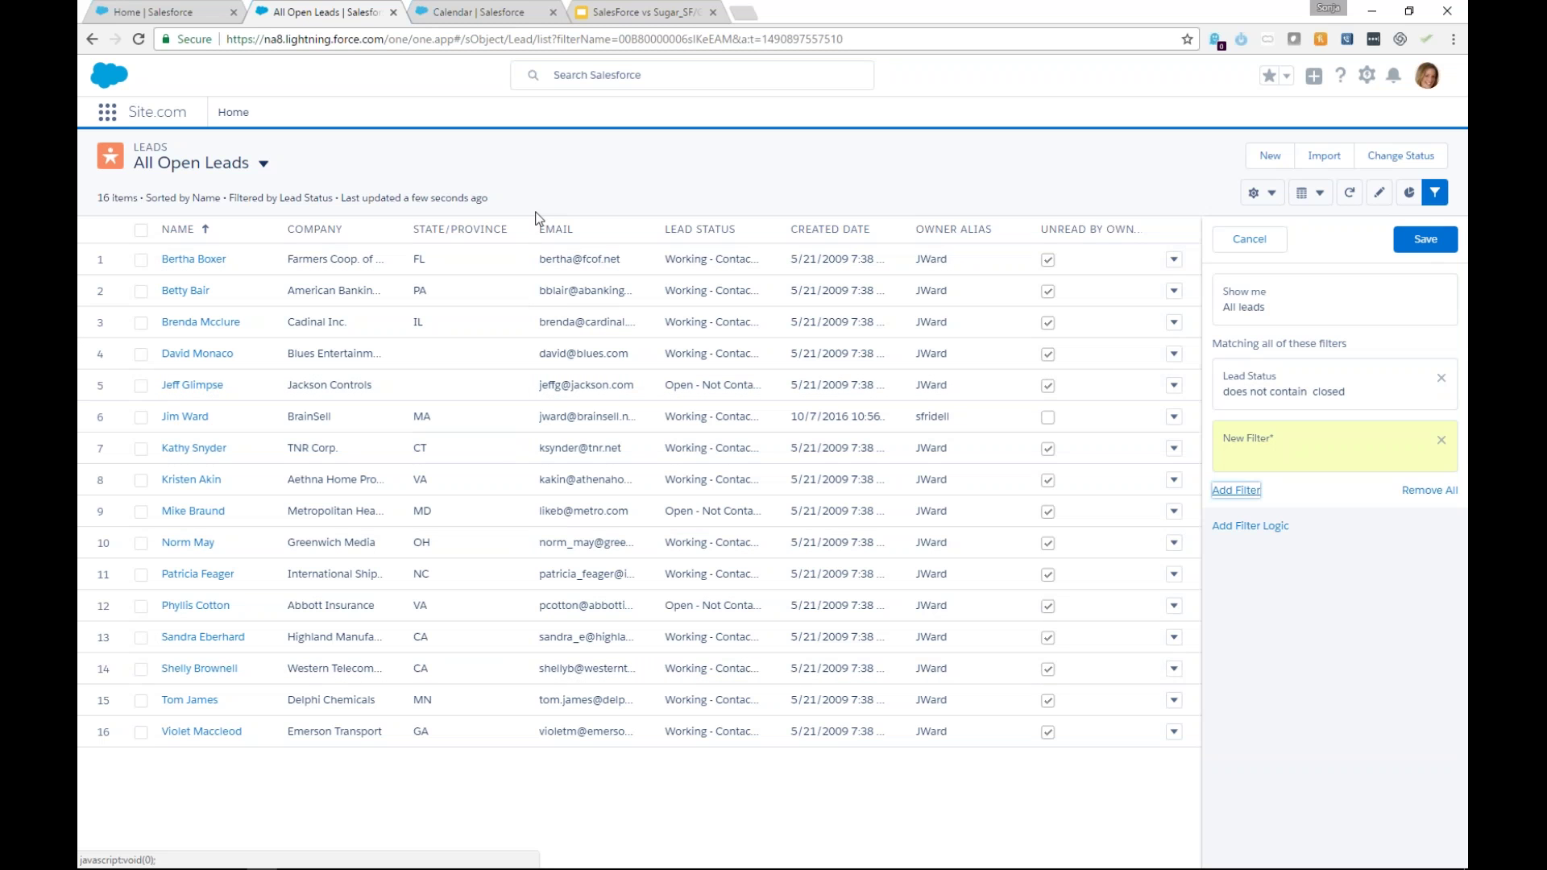
Start a new lead, fill first and last name from autofill, and clear the autofilled company and email.
{"action": "left_click", "coordinate": [1277, 158]}
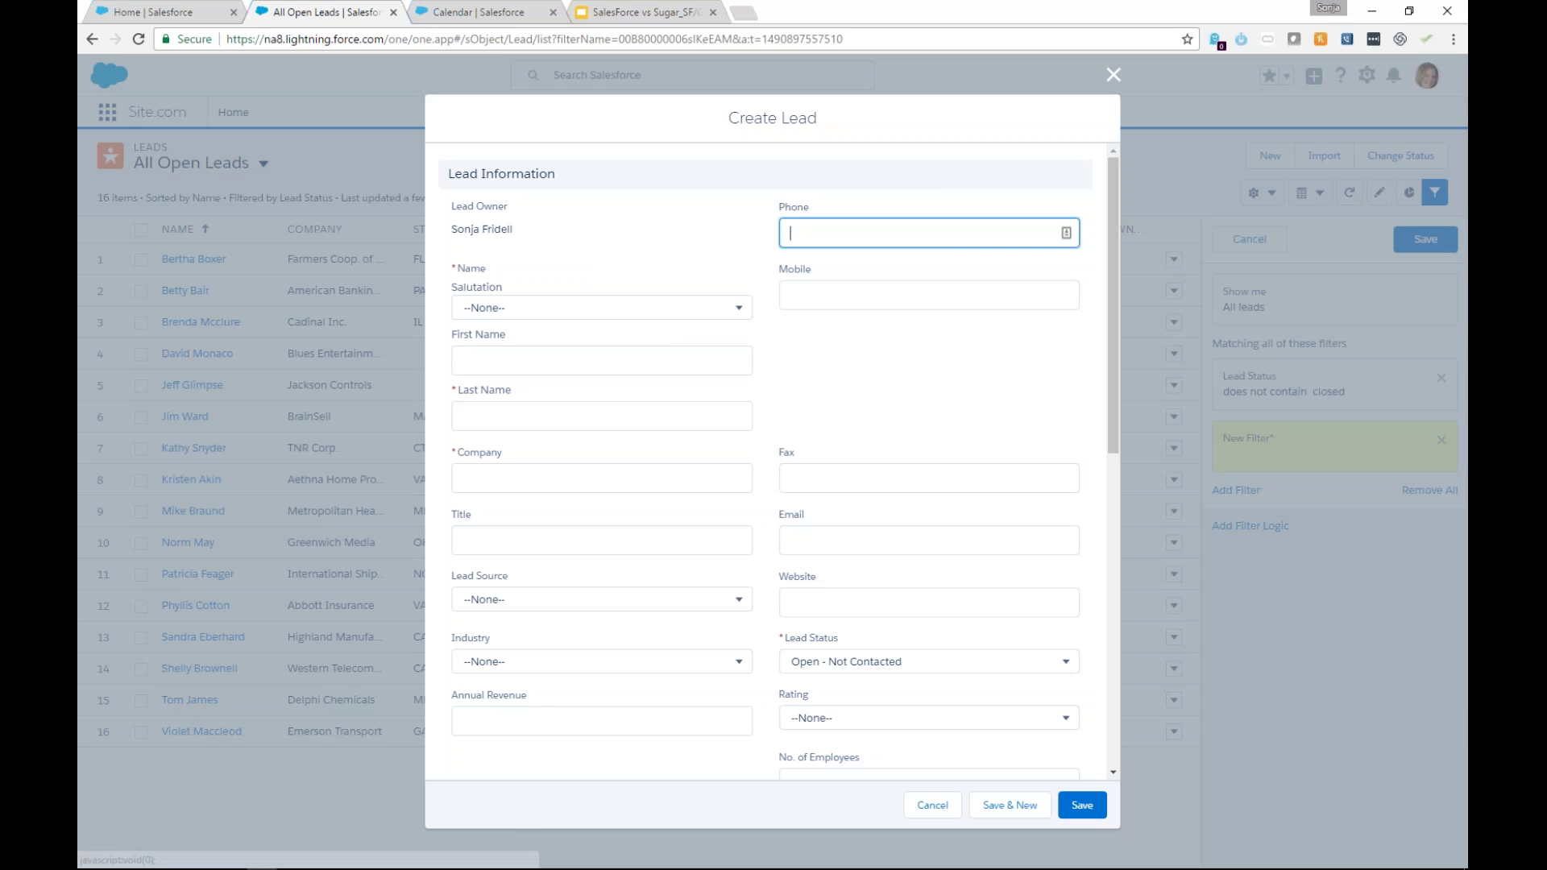
{"action": "left_click", "coordinate": [594, 360]}
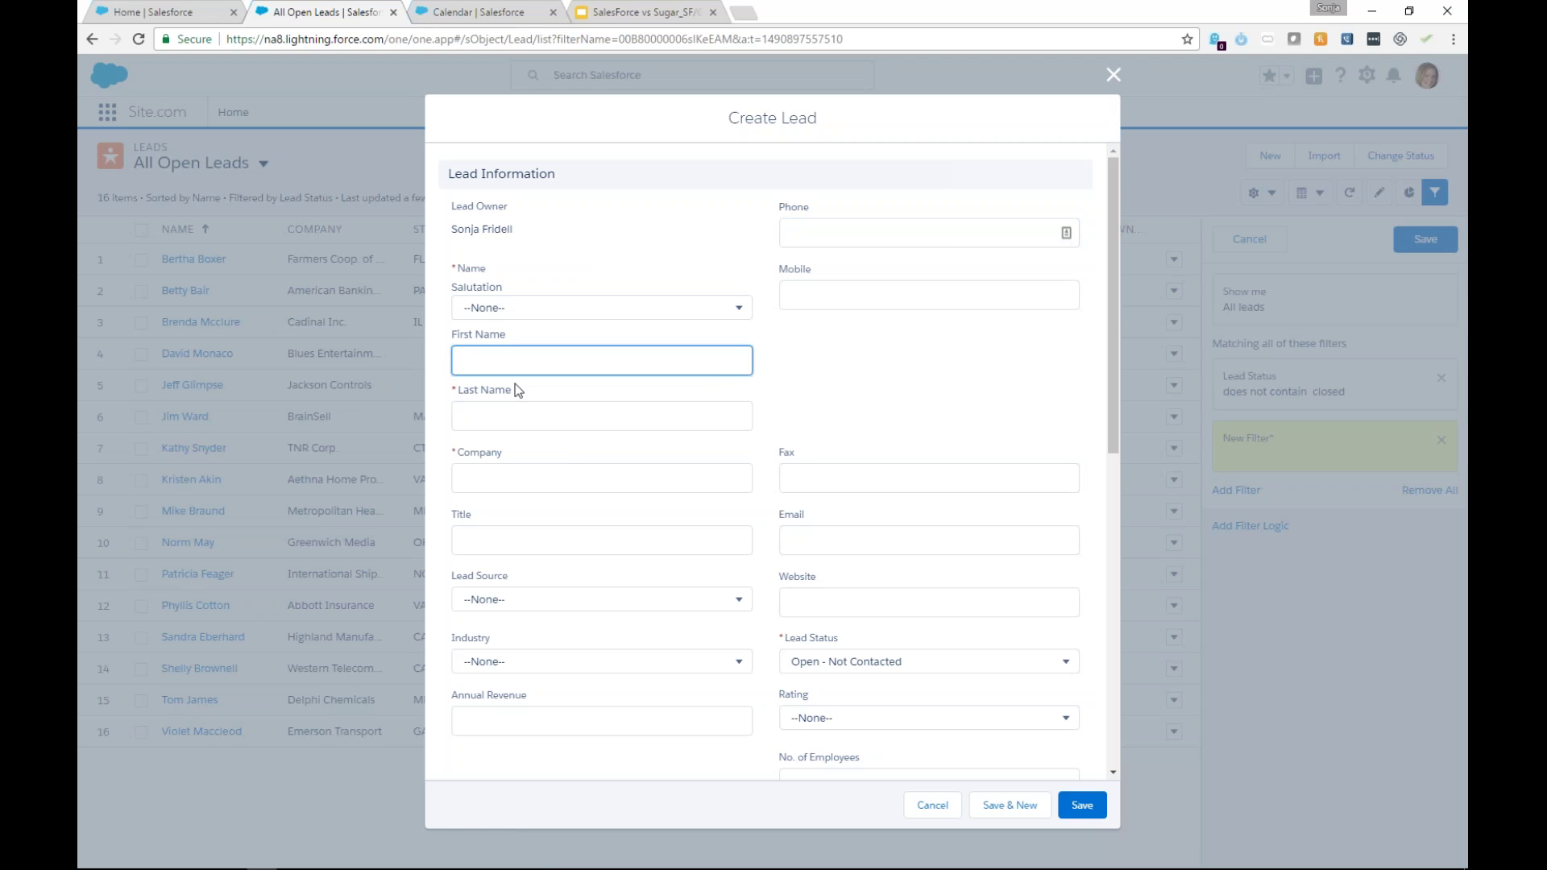
{"action": "left_click", "coordinate": [514, 358]}
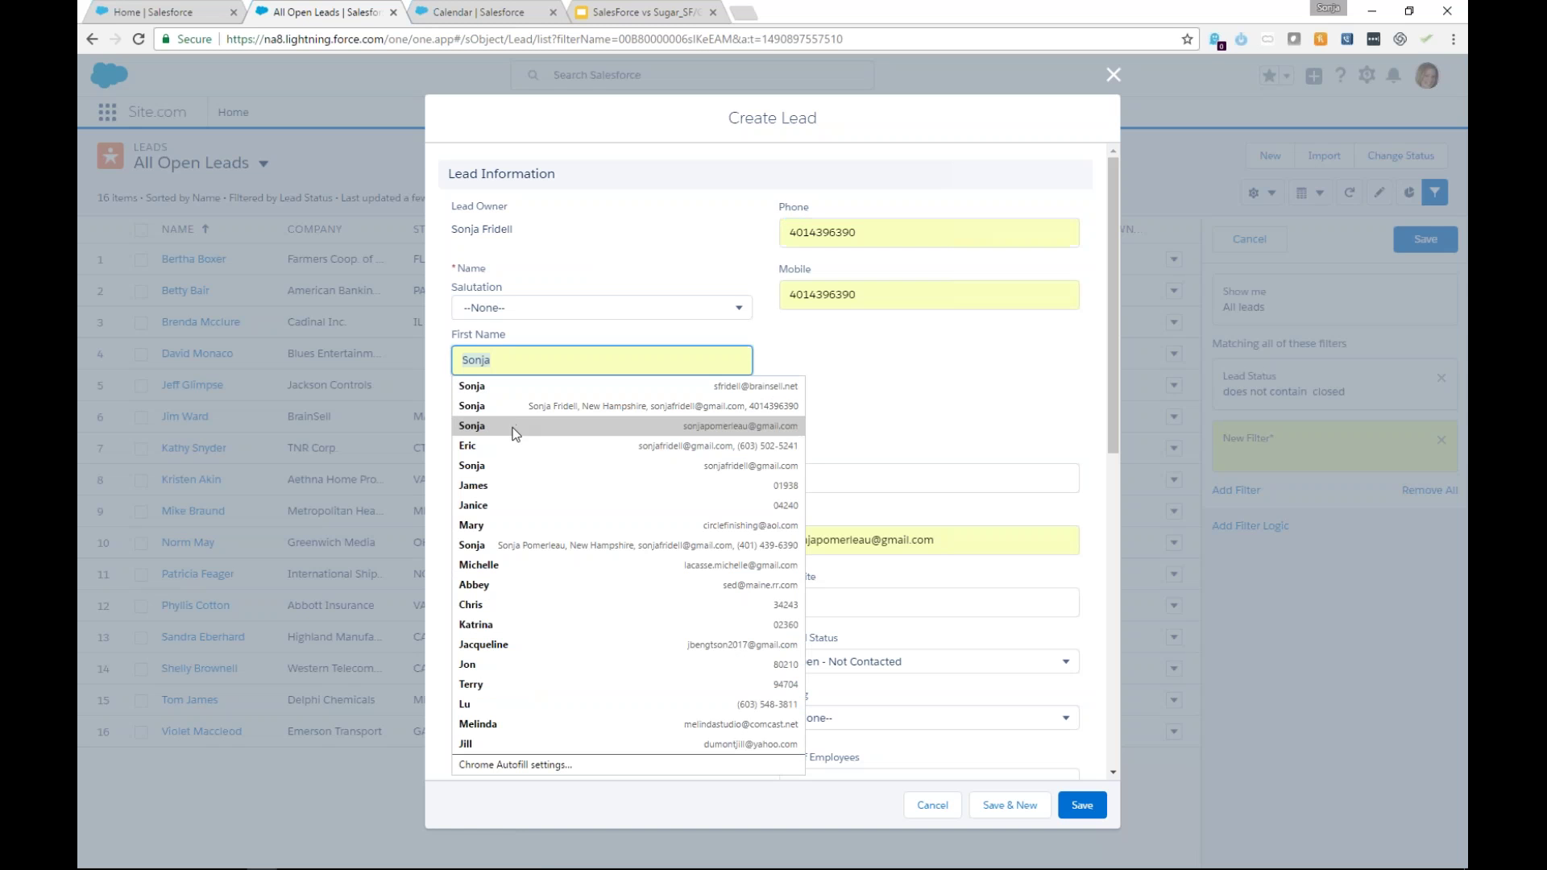
{"action": "left_click", "coordinate": [490, 625]}
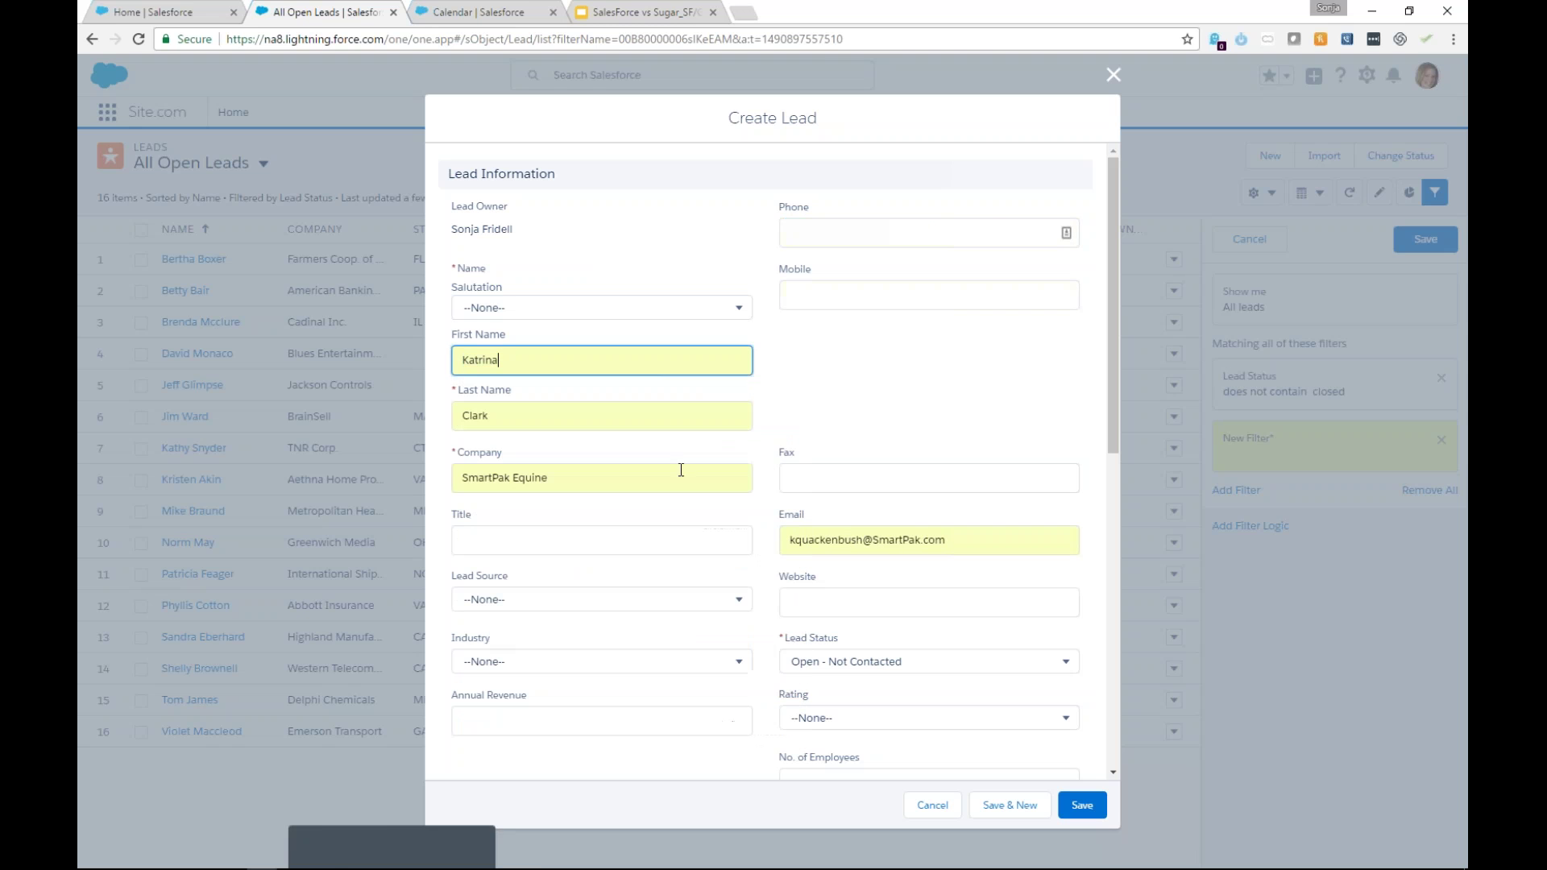
{"action": "left_click", "coordinate": [559, 414]}
{"action": "left_click_drag", "start_coordinate": [666, 467], "coordinate": [380, 444]}
{"action": "key", "text": "BackSpace"}
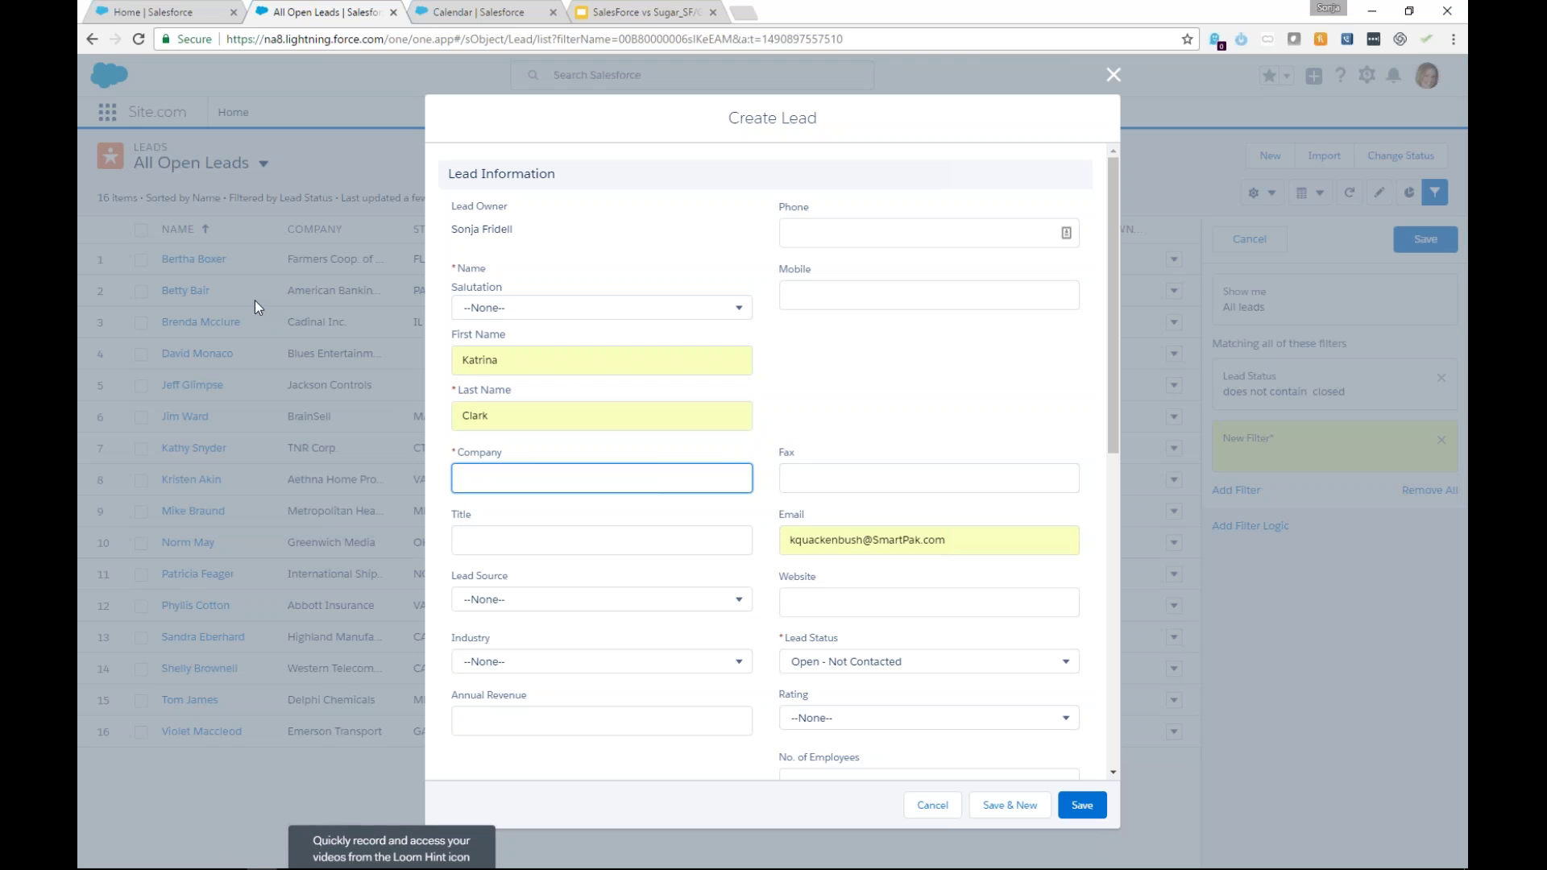
{"action": "left_click", "coordinate": [1020, 545]}
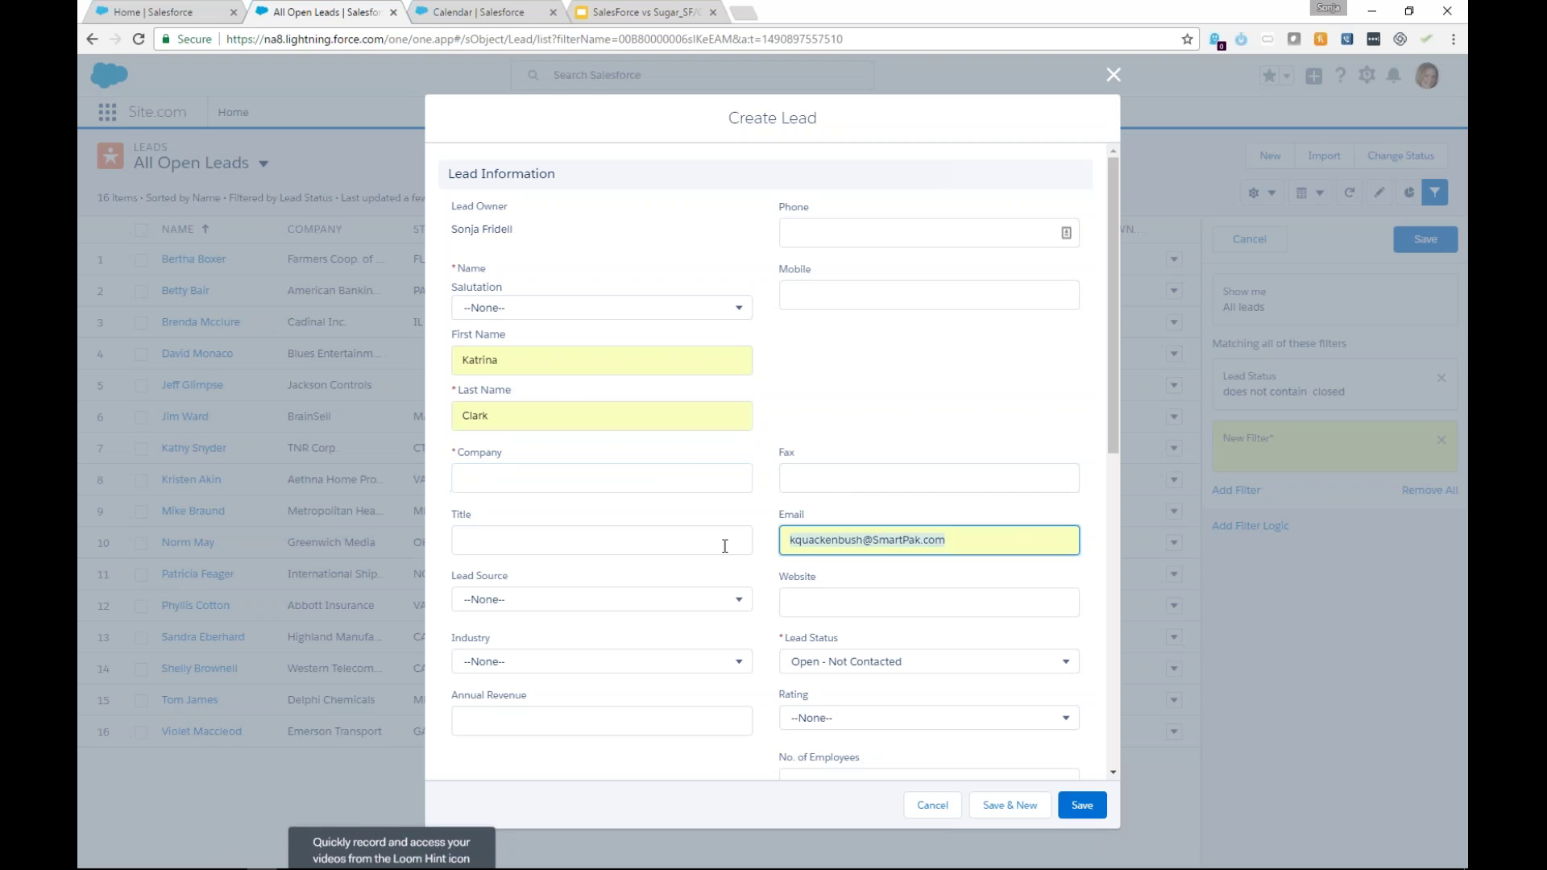
{"action": "key", "text": "ctrl+a"}
{"action": "key", "text": "BackSpace"}
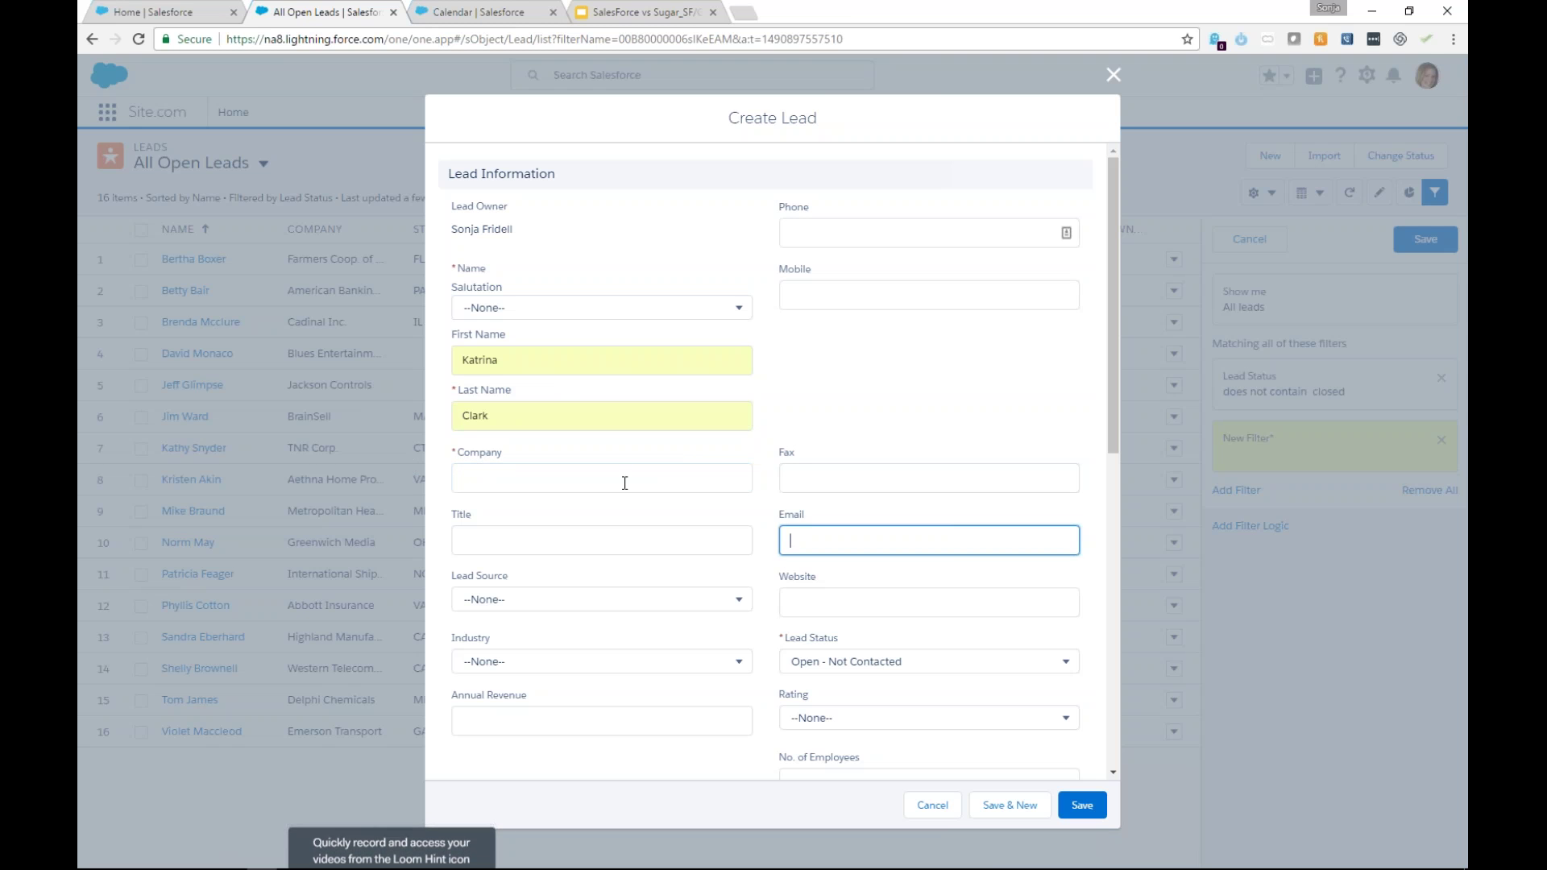
Enter company Newbalance and the lead's phone number.
{"action": "left_click", "coordinate": [624, 482]}
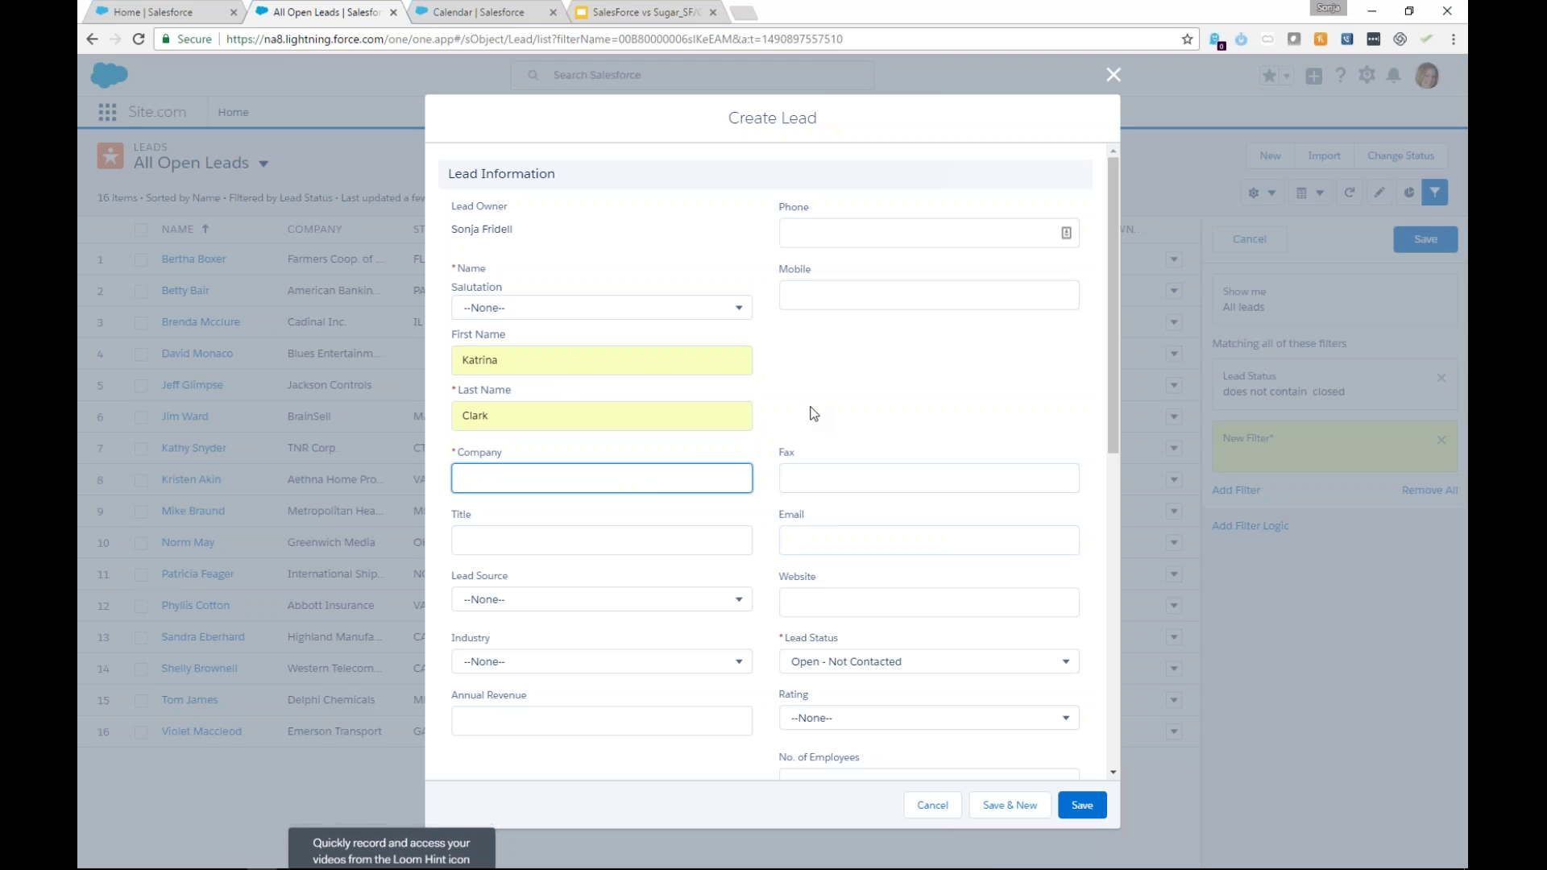
{"action": "type", "text": "Newbalance"}
{"action": "left_click", "coordinate": [881, 229]}
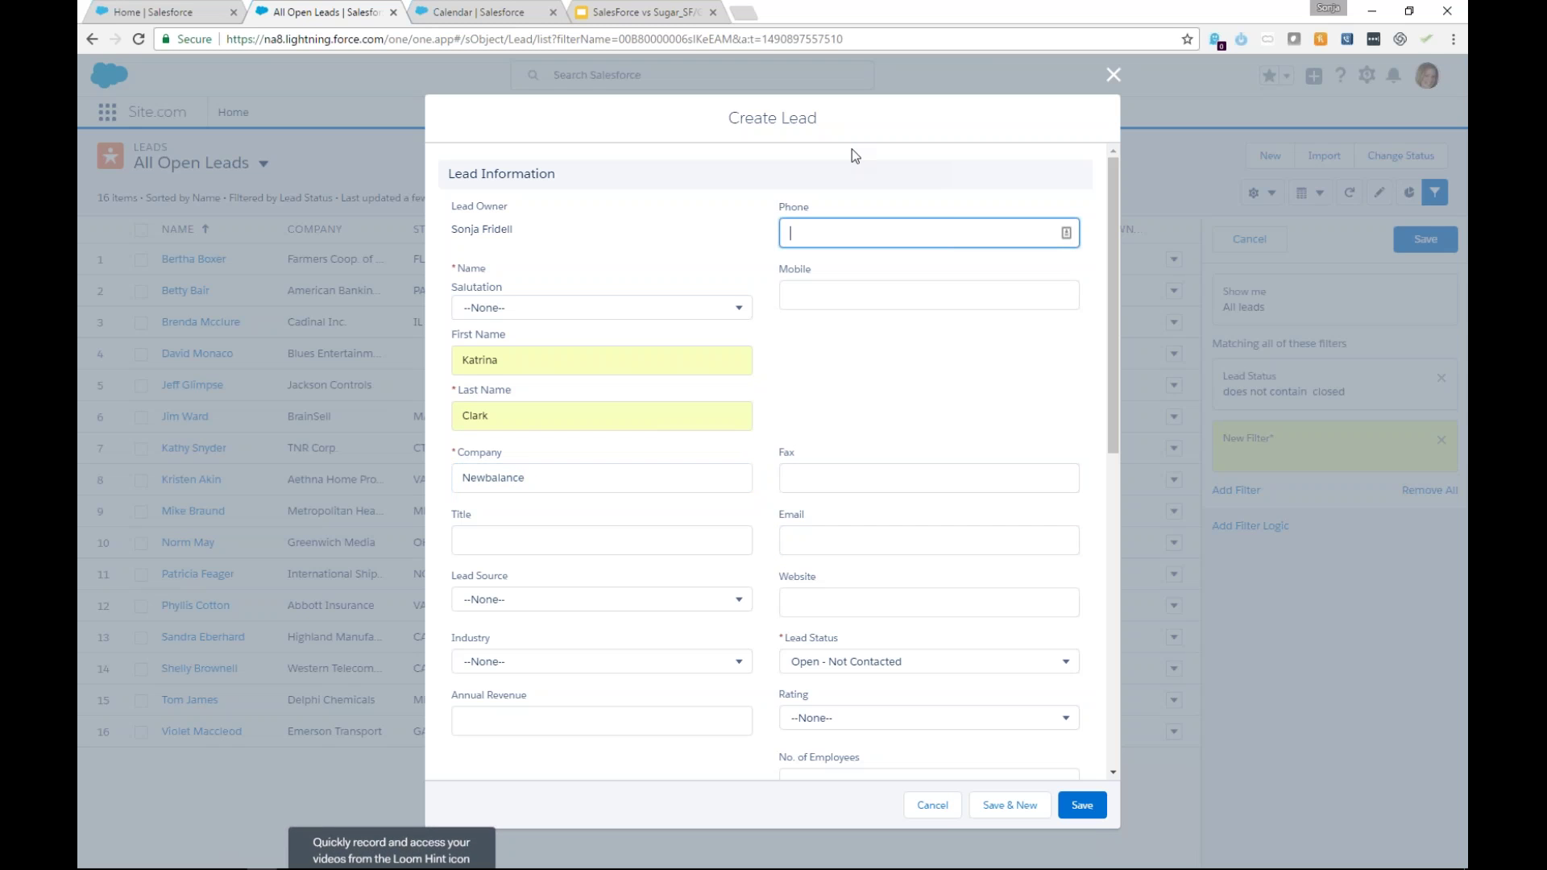
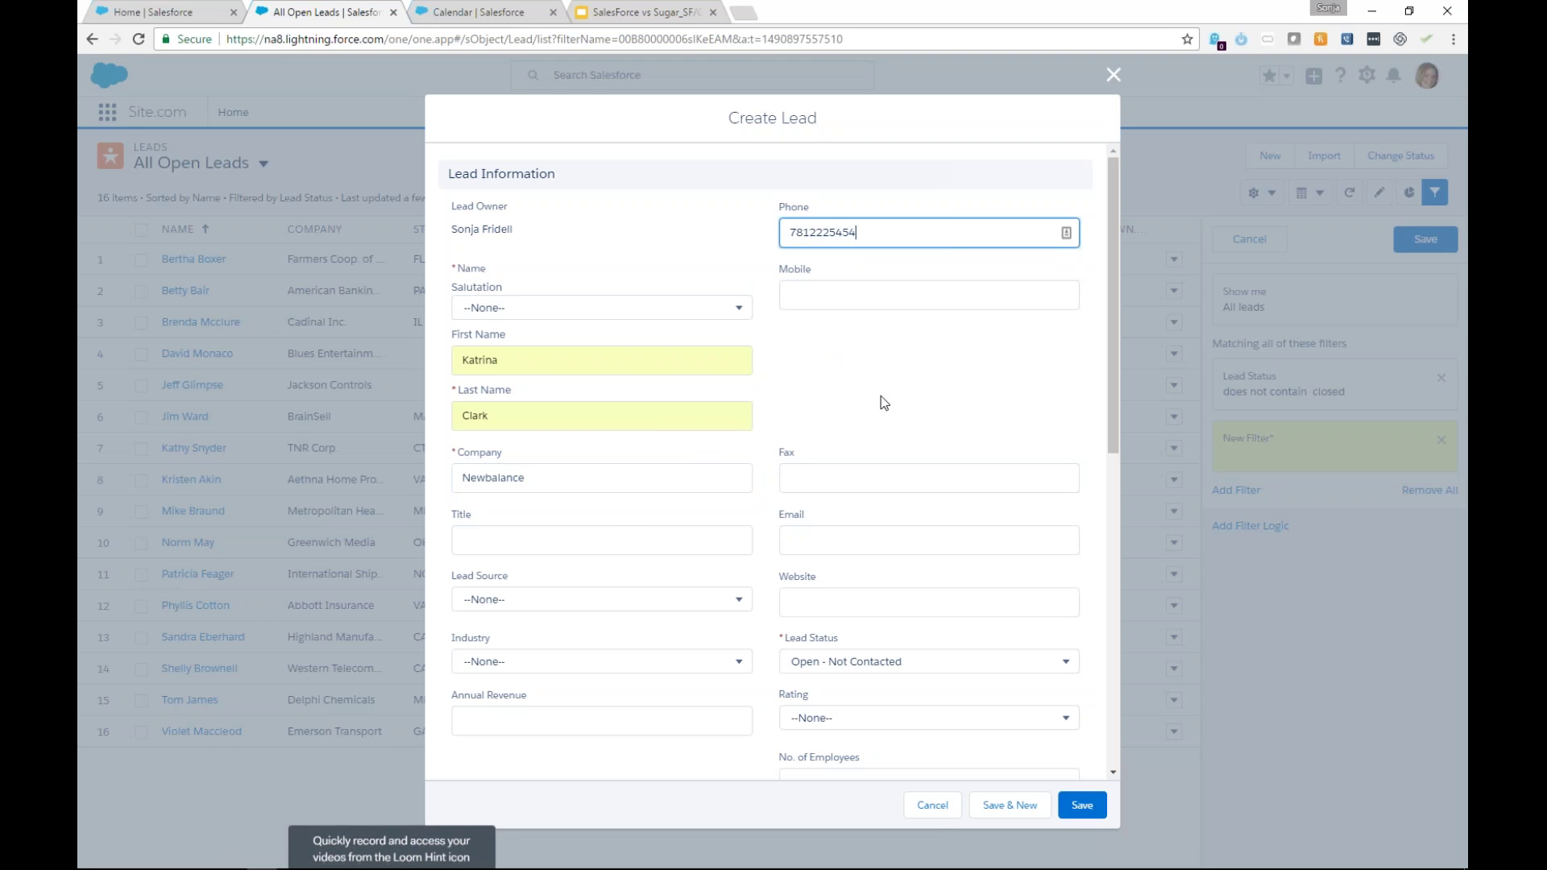
{"action": "left_click", "coordinate": [624, 545]}
Set the lead's title to 'VP of Product' and lead source to Partner Referral.
{"action": "type", "text": "V"}
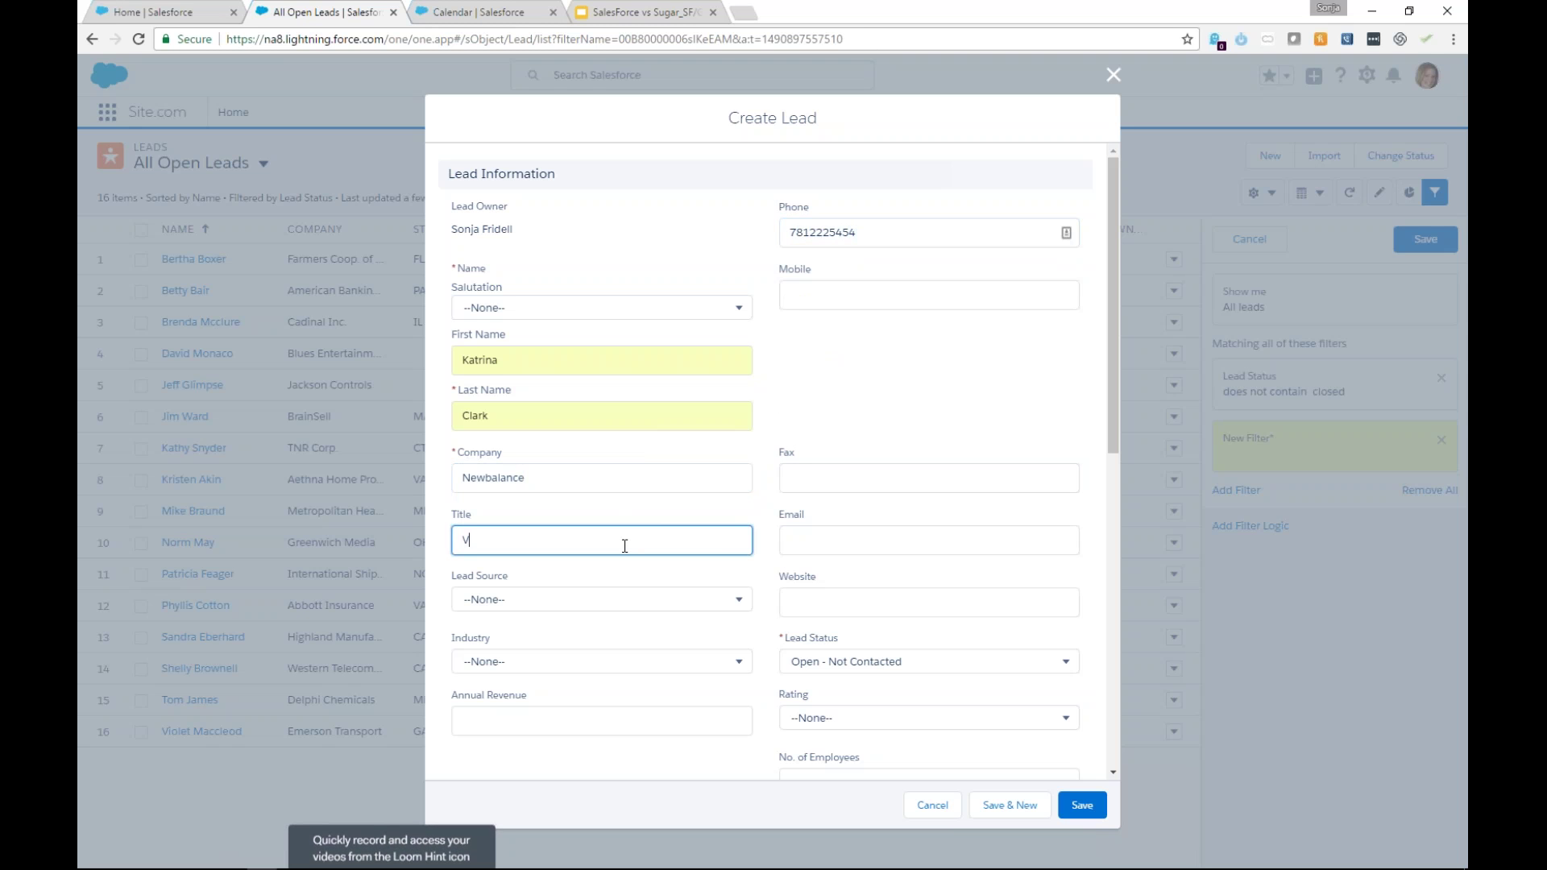
{"action": "type", "text": "P of Product"}
{"action": "left_click", "coordinate": [465, 600]}
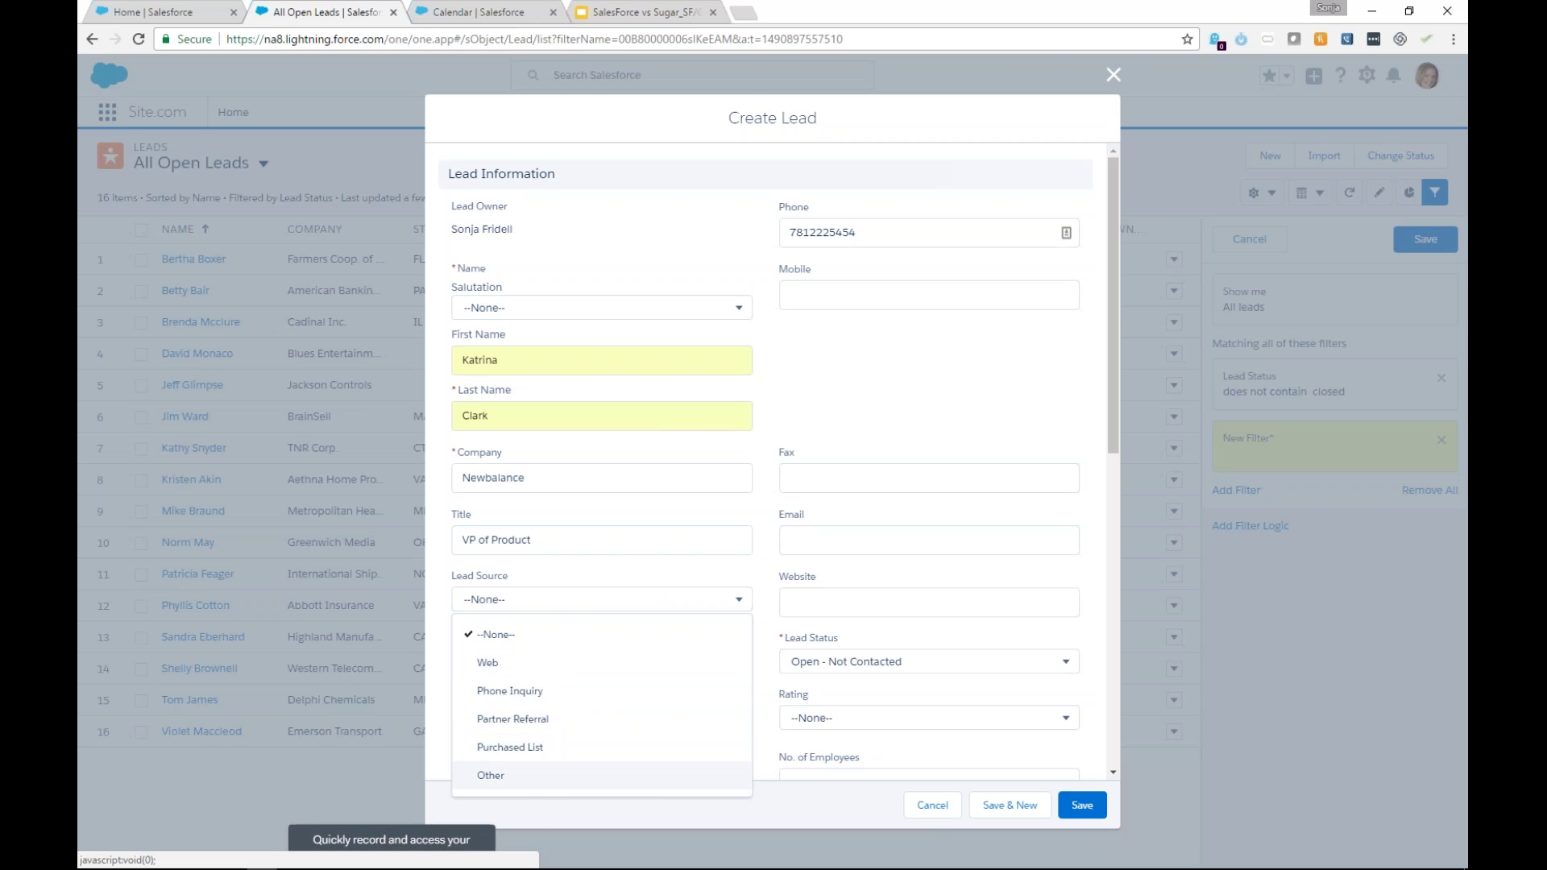
{"action": "left_click", "coordinate": [555, 725]}
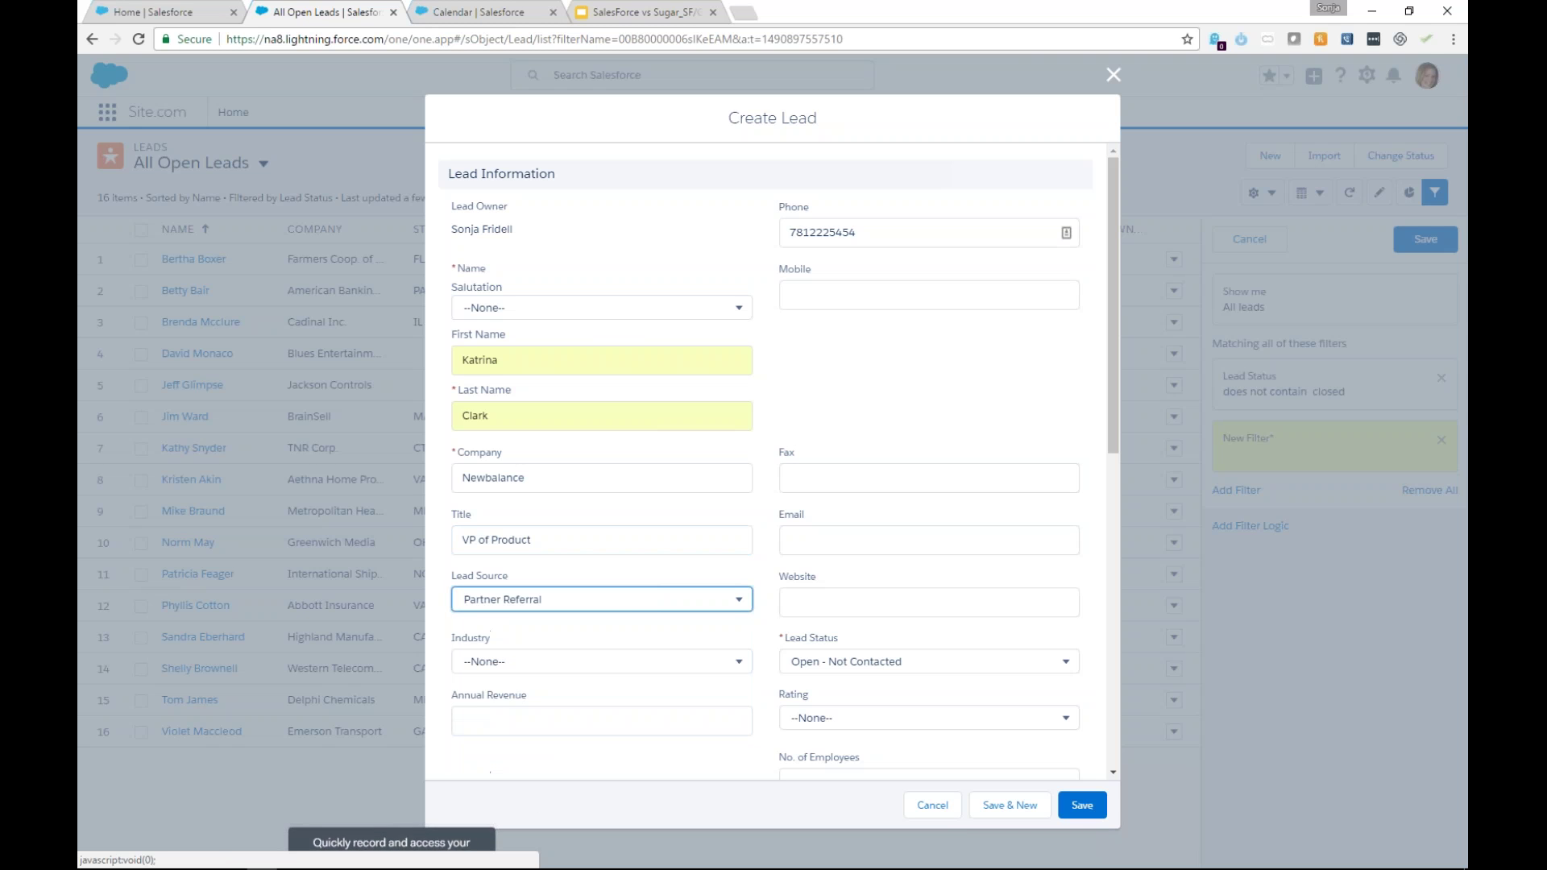
Enter the lead's email address and set the industry to Apparel.
{"action": "left_click", "coordinate": [870, 603]}
{"action": "left_click", "coordinate": [921, 530]}
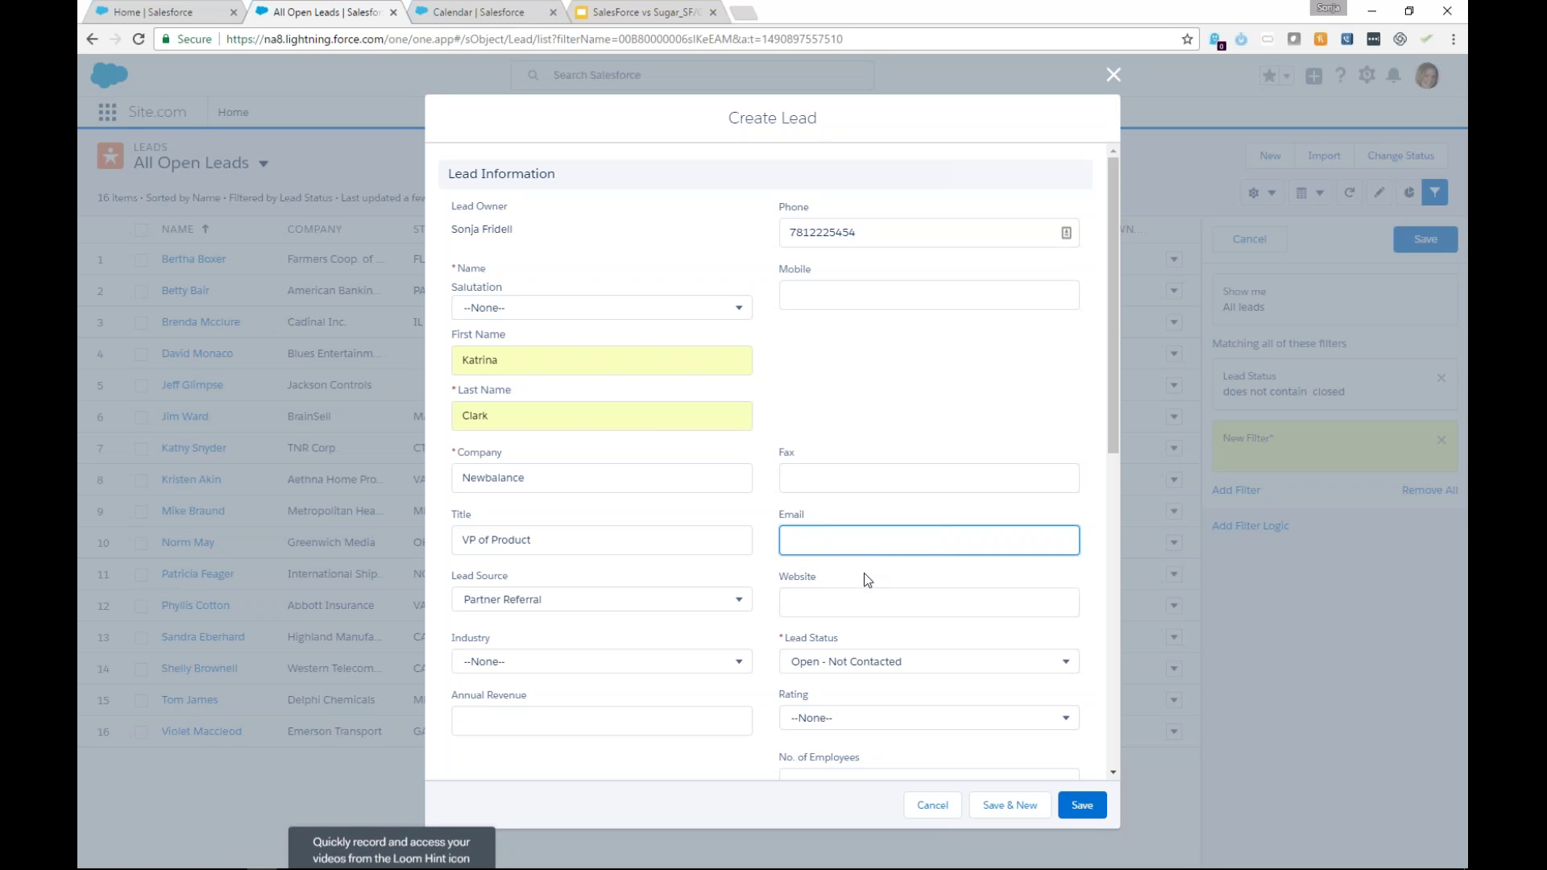
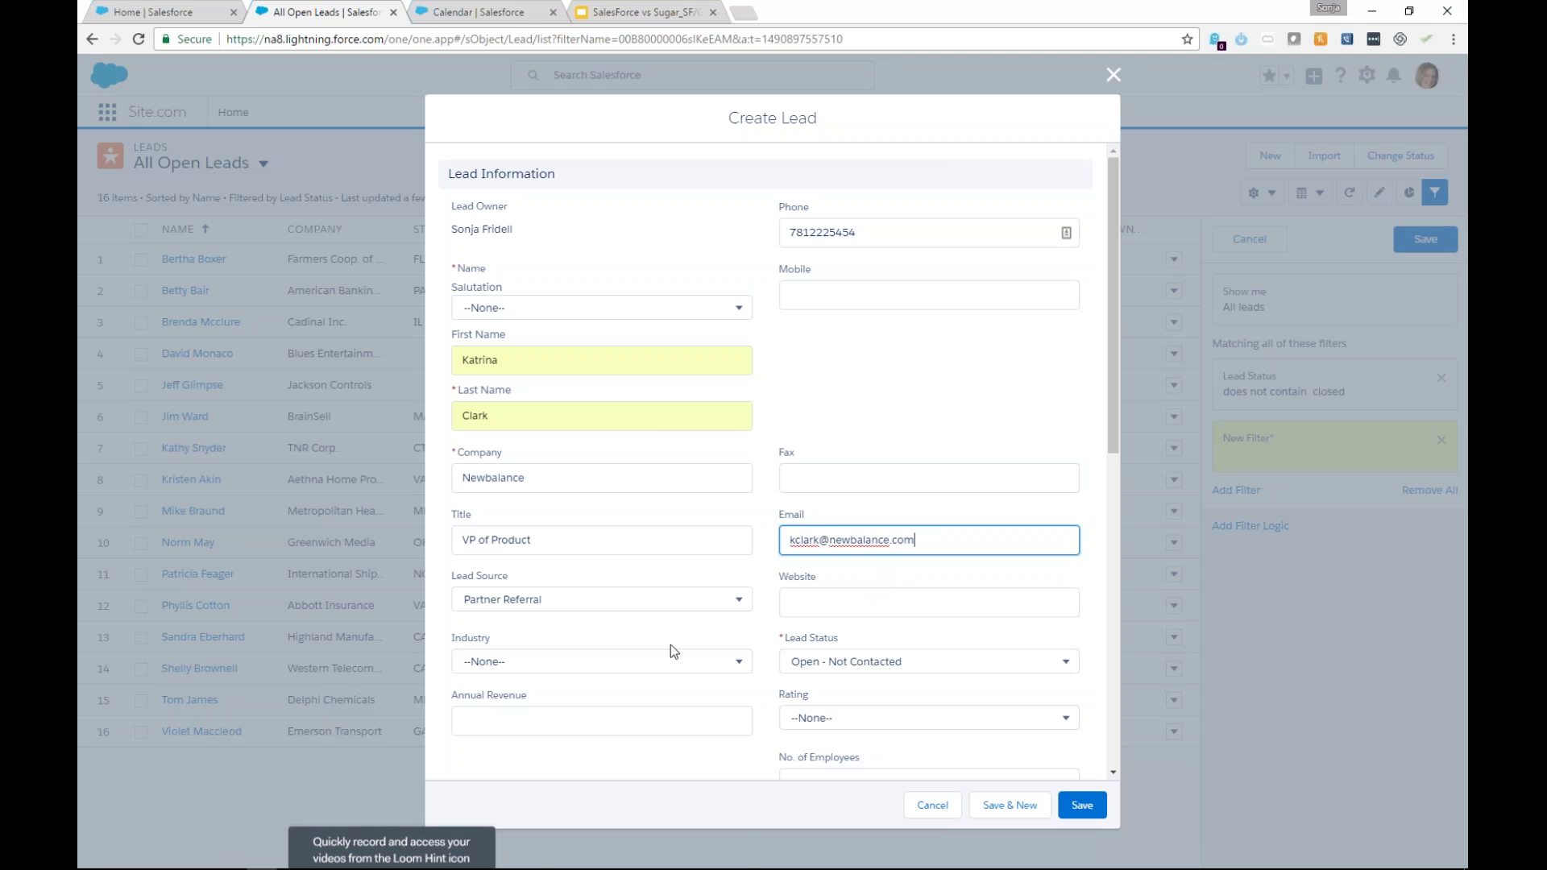
{"action": "left_click", "coordinate": [673, 660]}
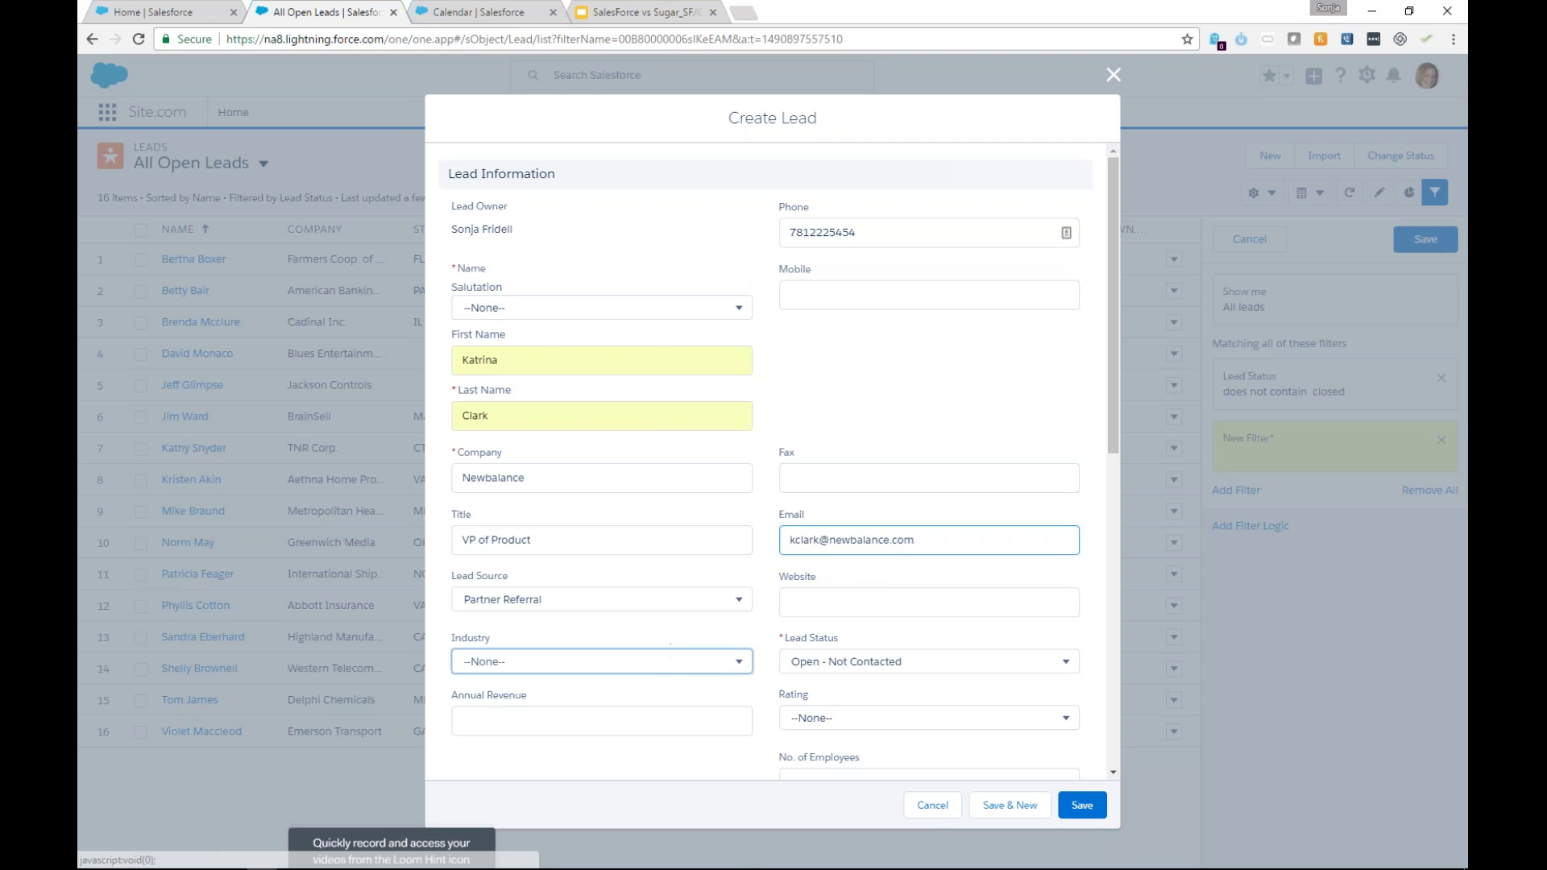
{"action": "left_click", "coordinate": [693, 753]}
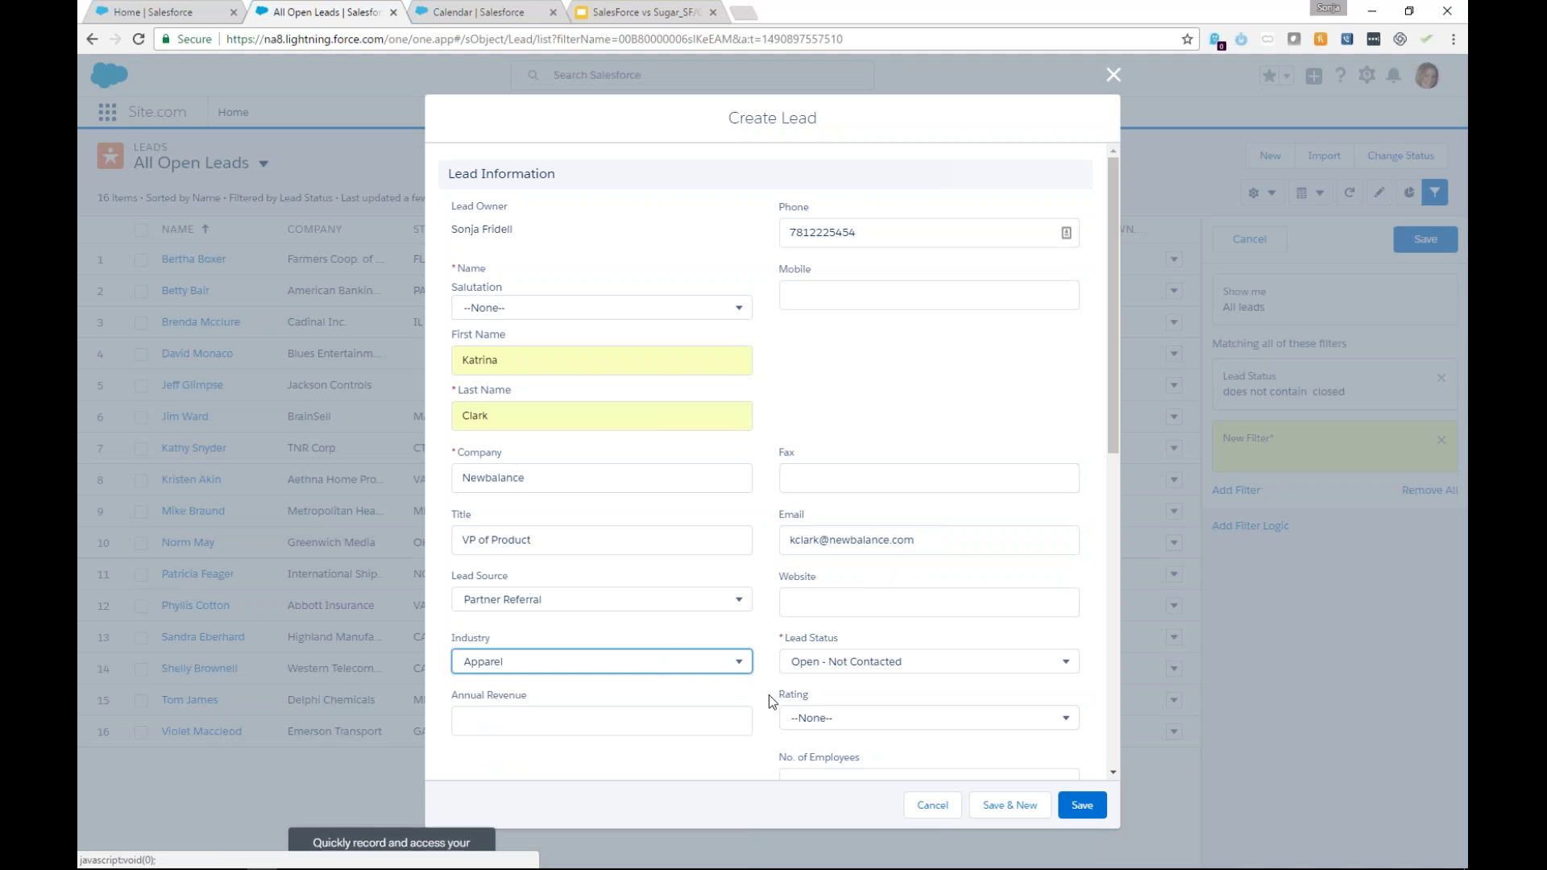
{"action": "left_click", "coordinate": [856, 669]}
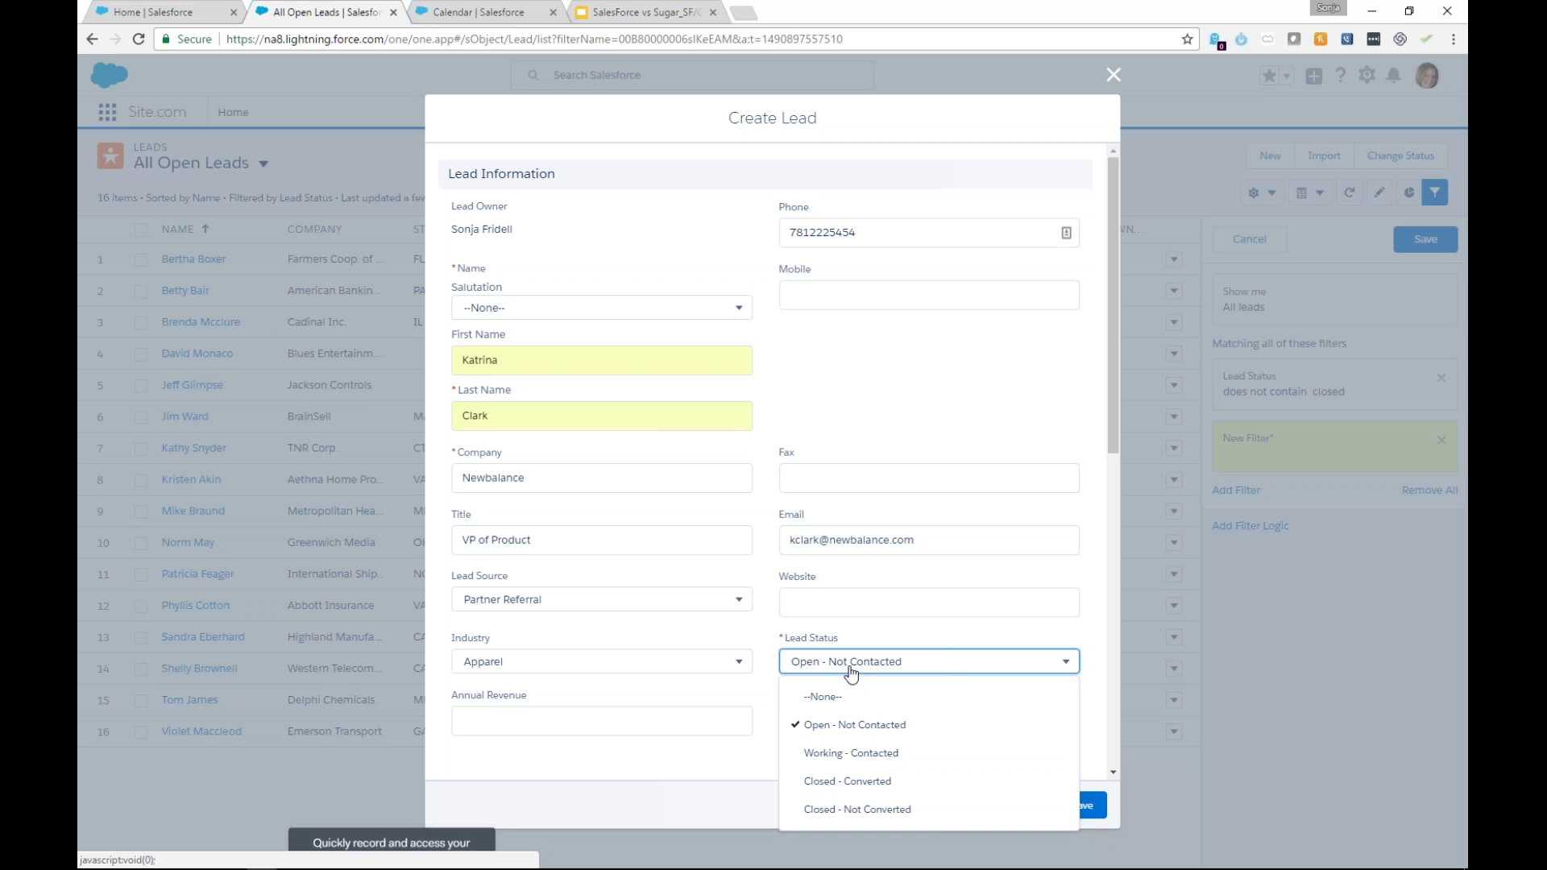
Keep status Open - Not Contacted, rate the lead Hot, enter 5000 employees, and save it.
{"action": "left_click", "coordinate": [886, 734]}
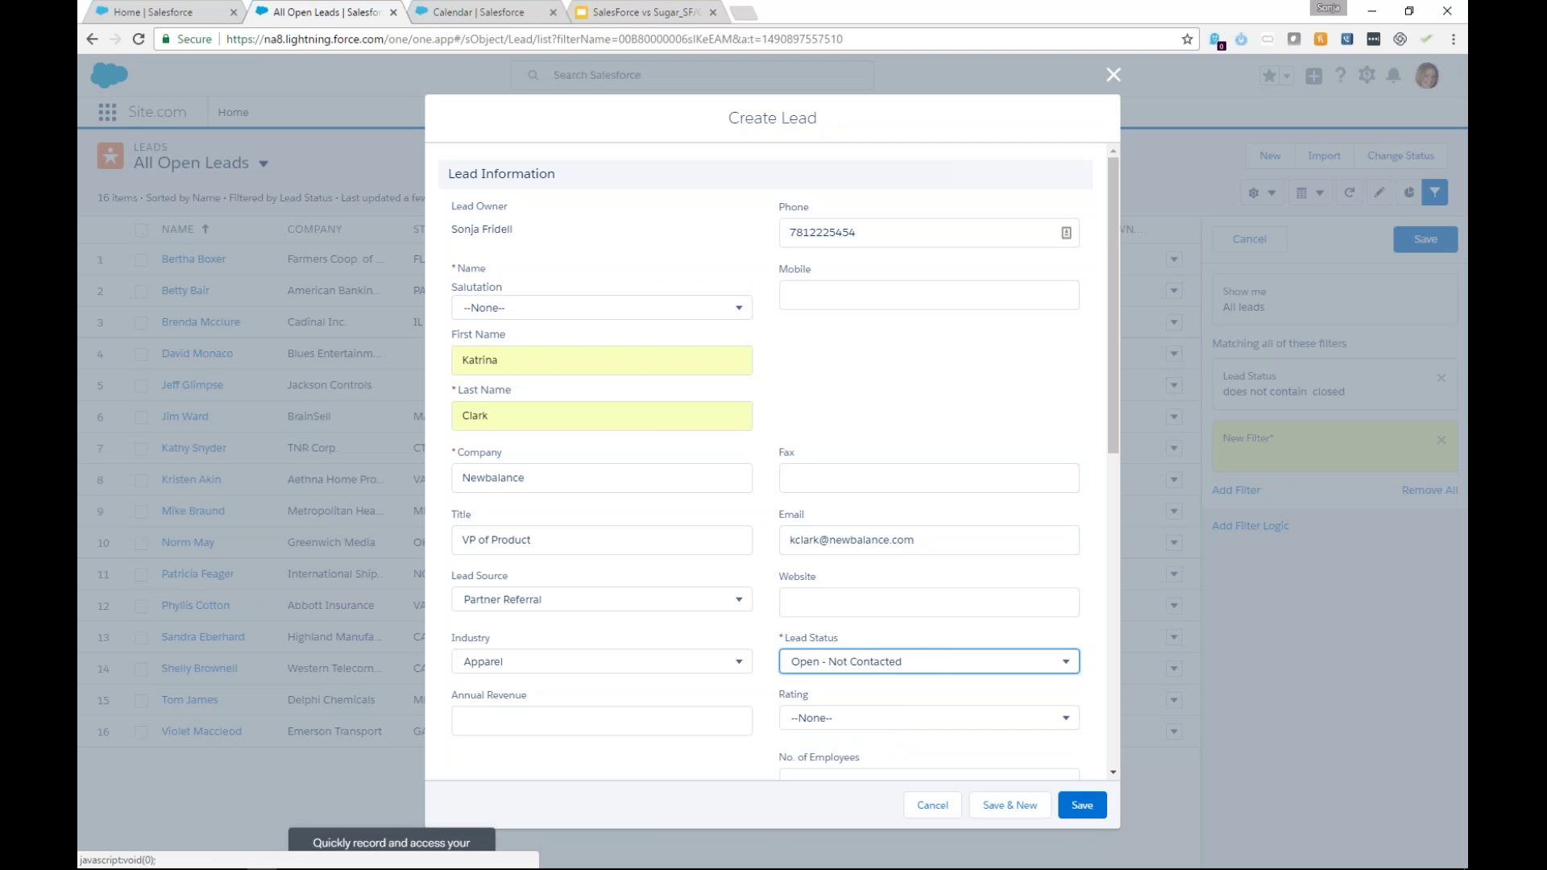
{"action": "left_click", "coordinate": [853, 686]}
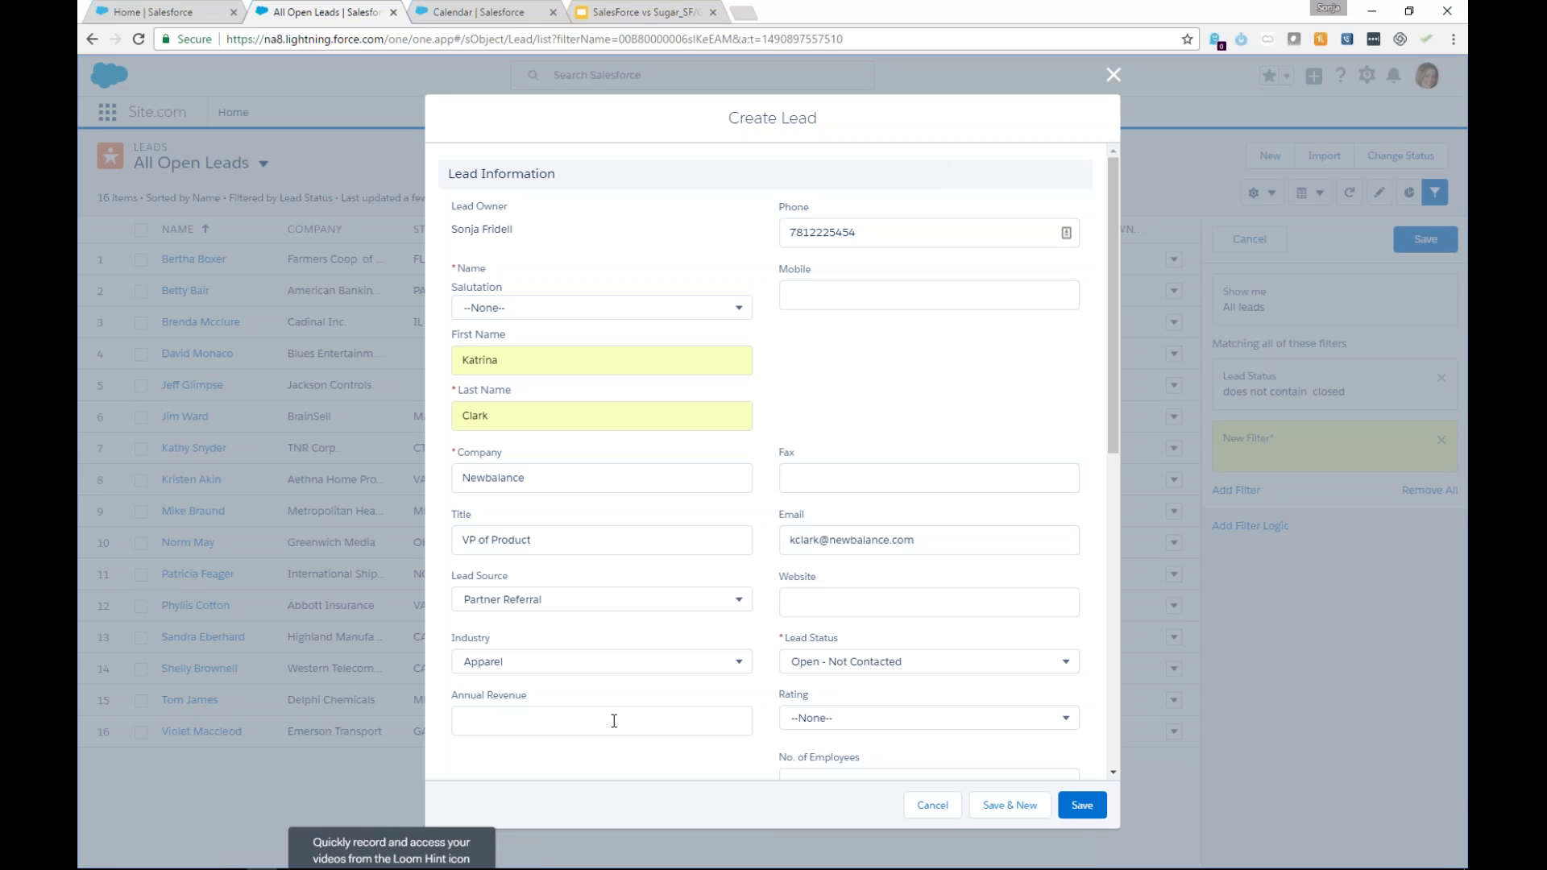
{"action": "left_click", "coordinate": [818, 722]}
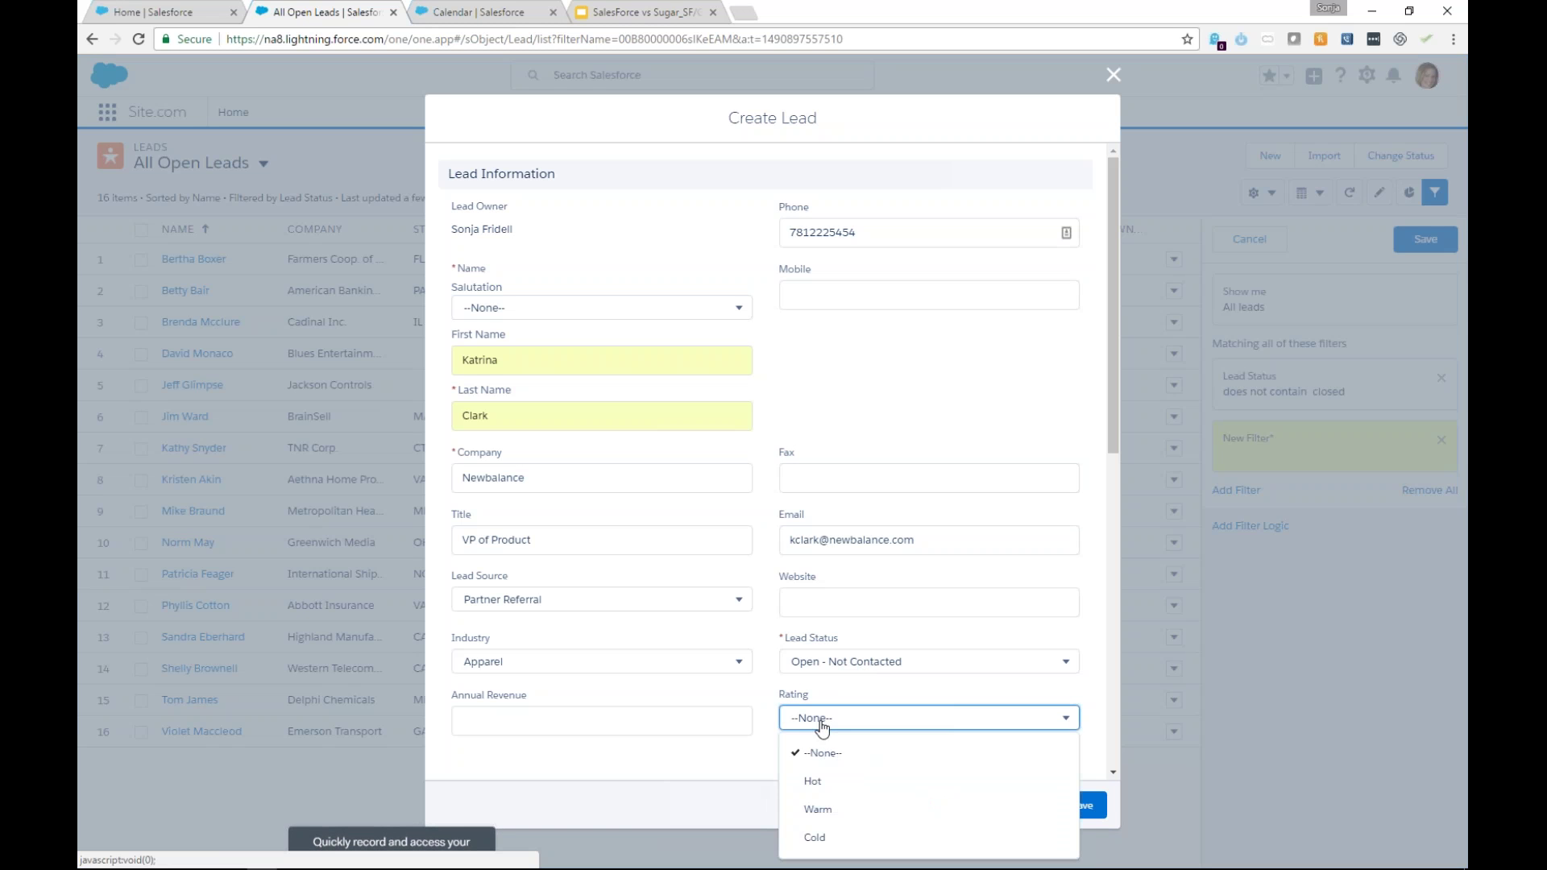
{"action": "left_click", "coordinate": [838, 781]}
{"action": "scroll", "coordinate": [829, 725], "scroll_direction": "down", "scroll_amount": 3}
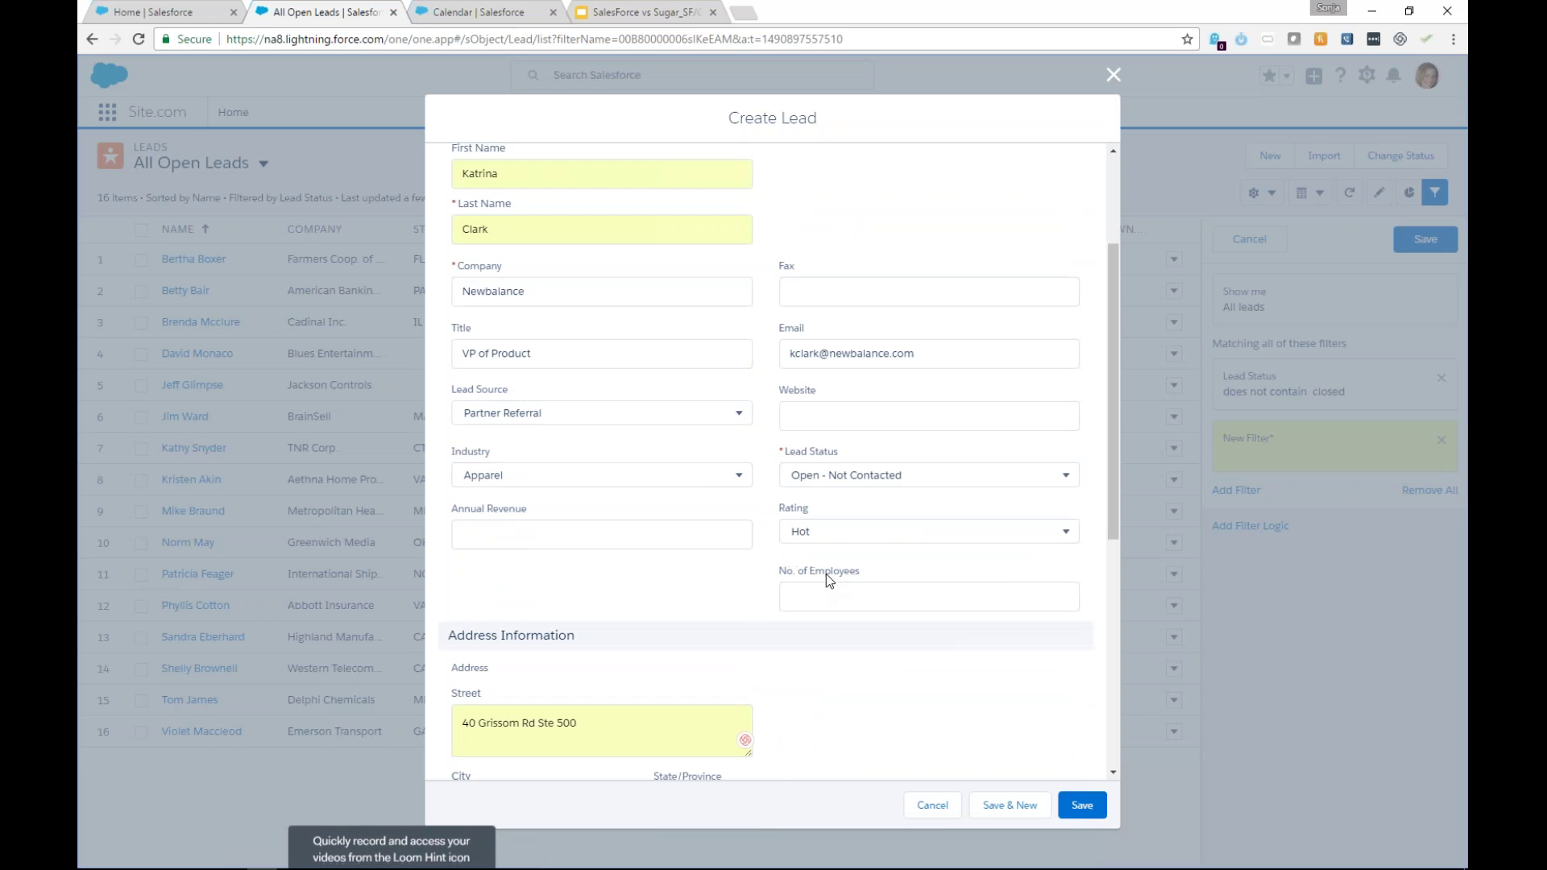
{"action": "left_click", "coordinate": [832, 600]}
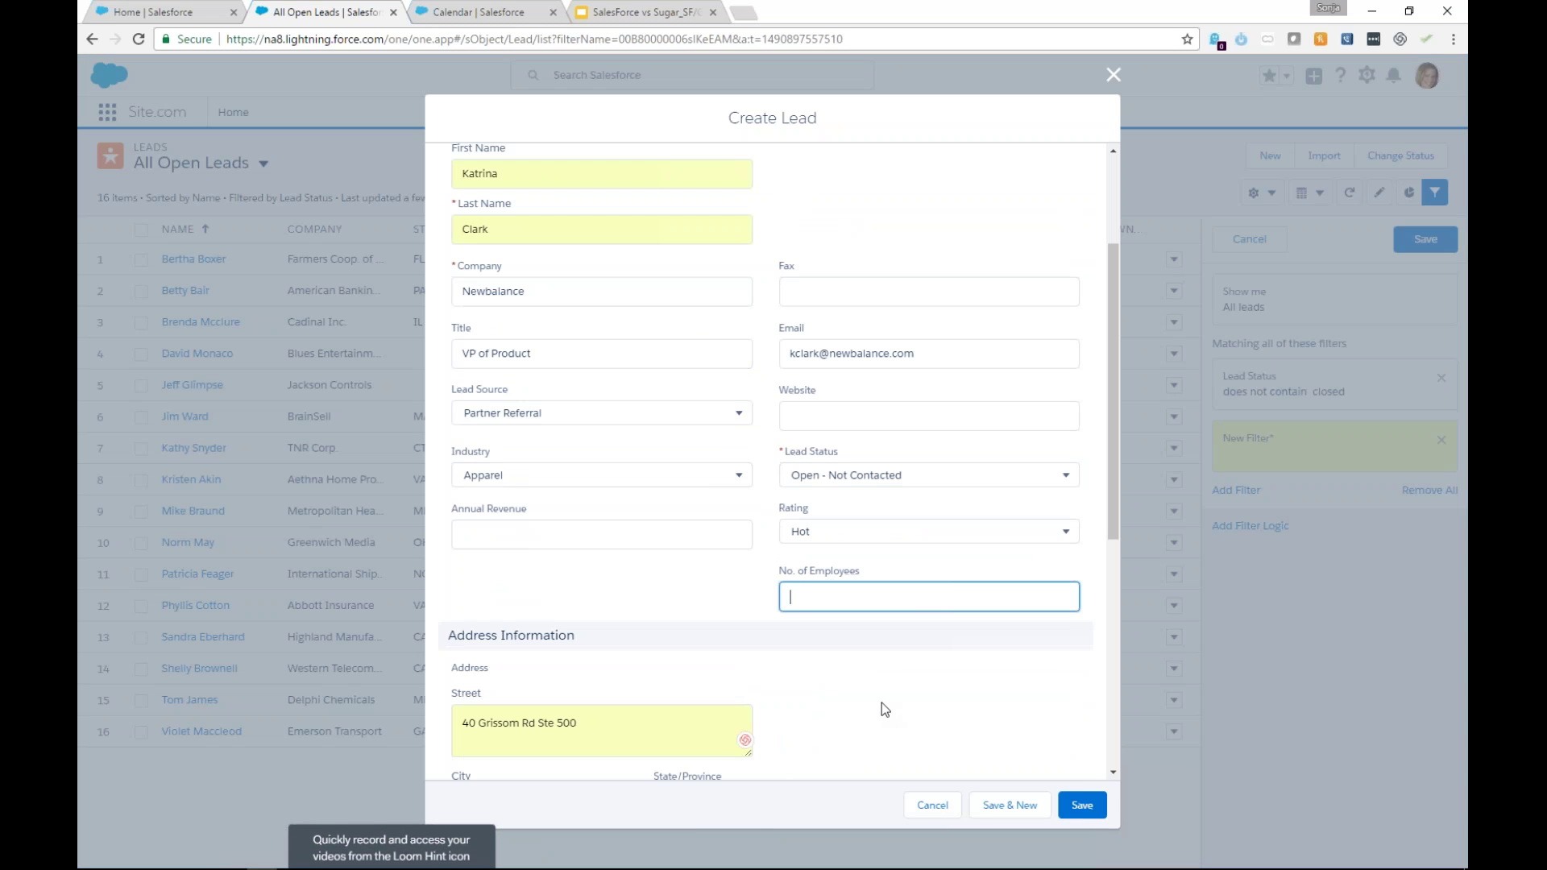
{"action": "type", "text": "5000"}
{"action": "left_click", "coordinate": [881, 701]}
{"action": "scroll", "coordinate": [900, 701], "scroll_direction": "up", "scroll_amount": 3}
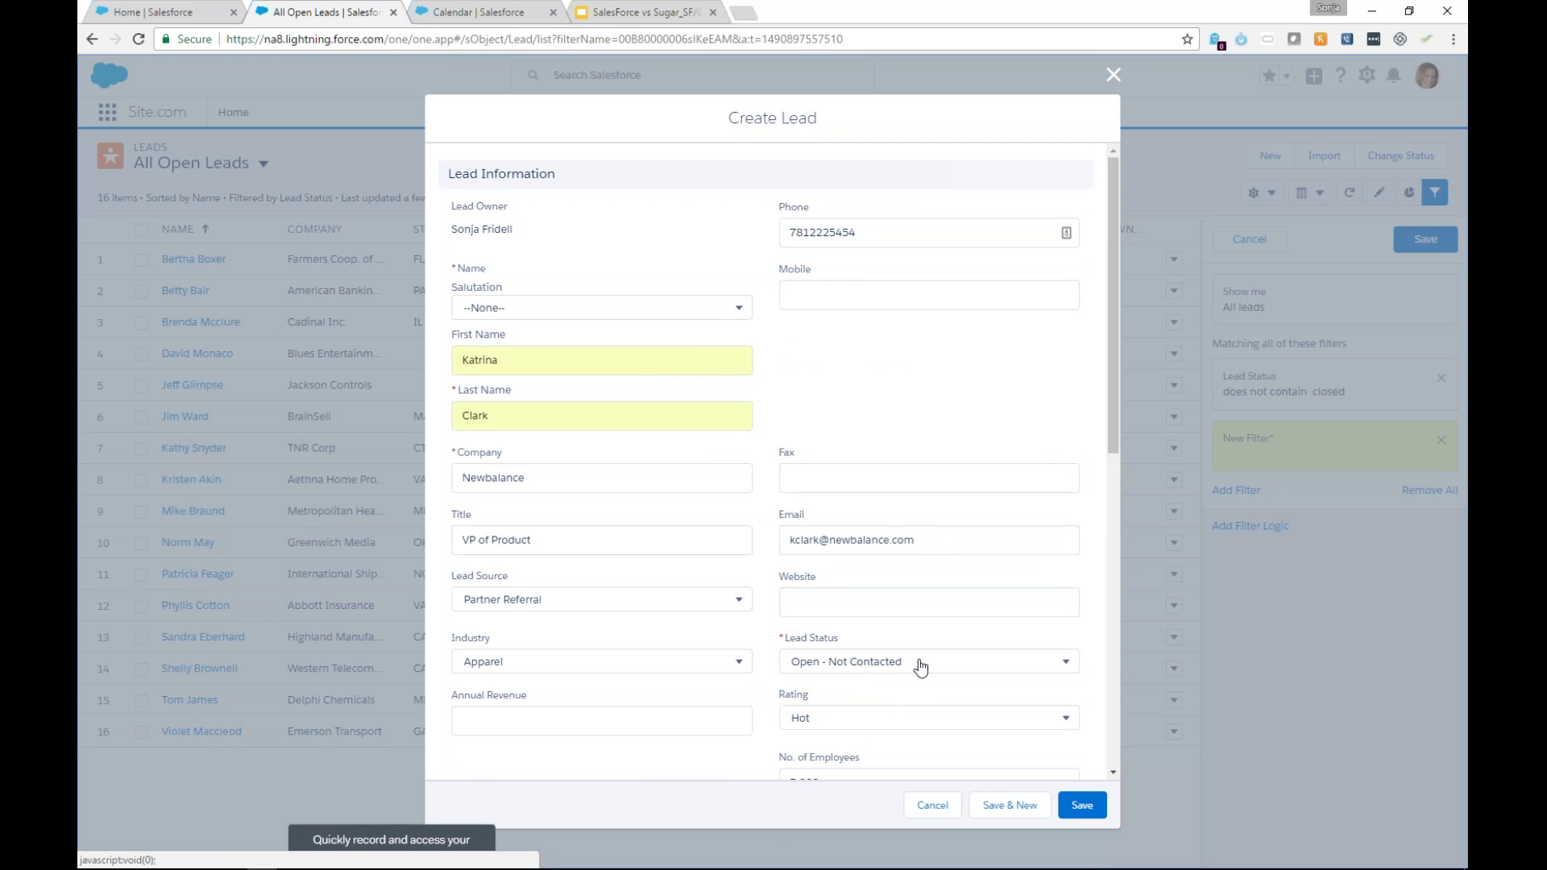
{"action": "scroll", "coordinate": [923, 670], "scroll_direction": "down", "scroll_amount": 3}
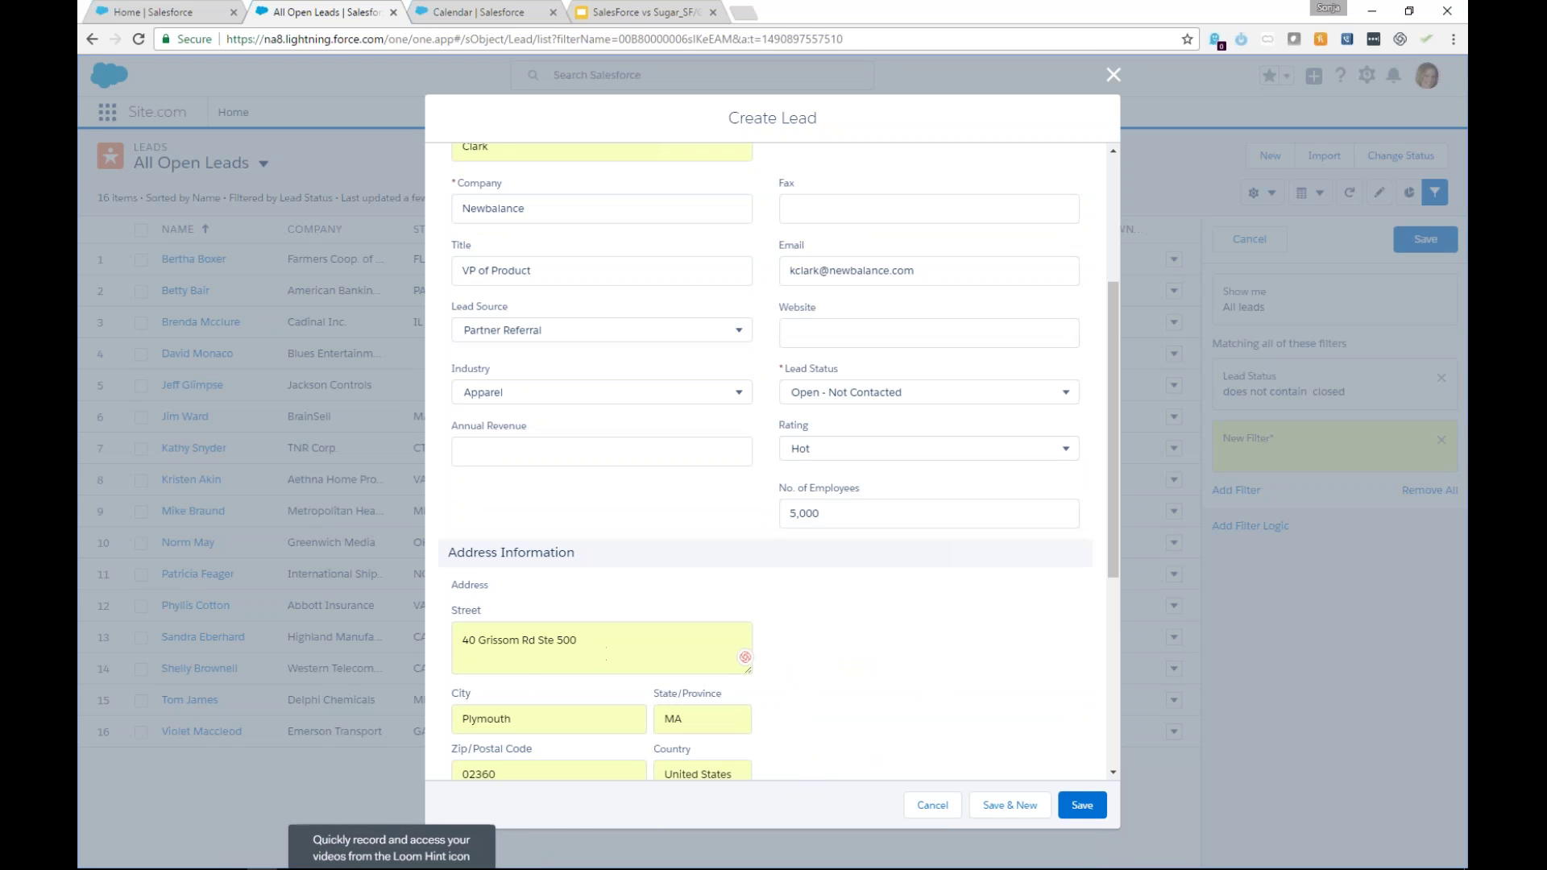
{"action": "left_click", "coordinate": [1082, 805]}
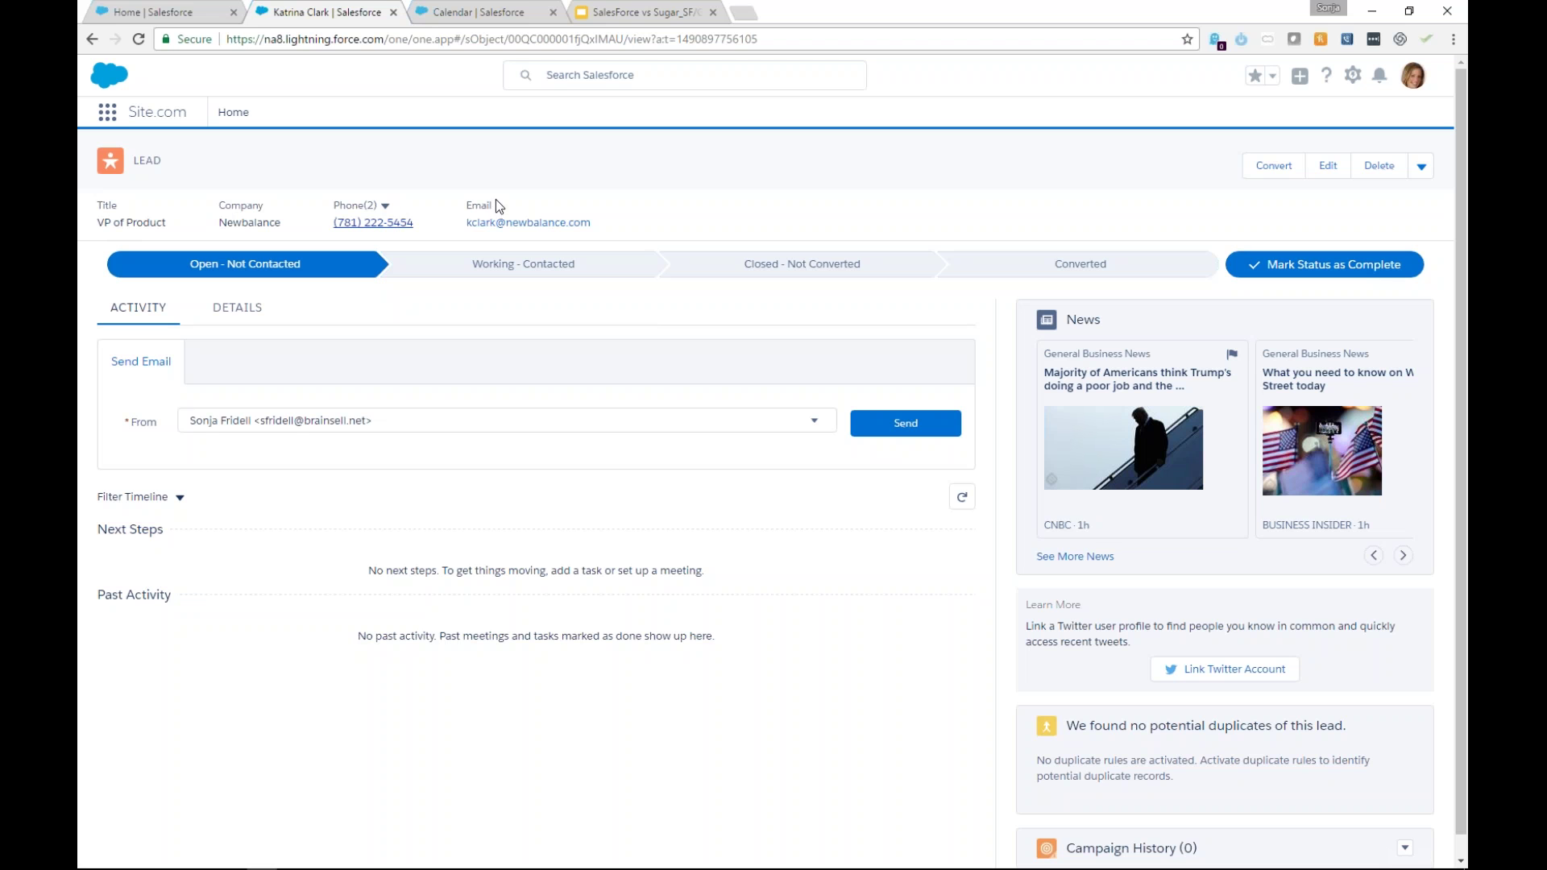
Review the Newbalance lead's Details fields, then return to its empty Activity timeline.
{"action": "left_click", "coordinate": [238, 314]}
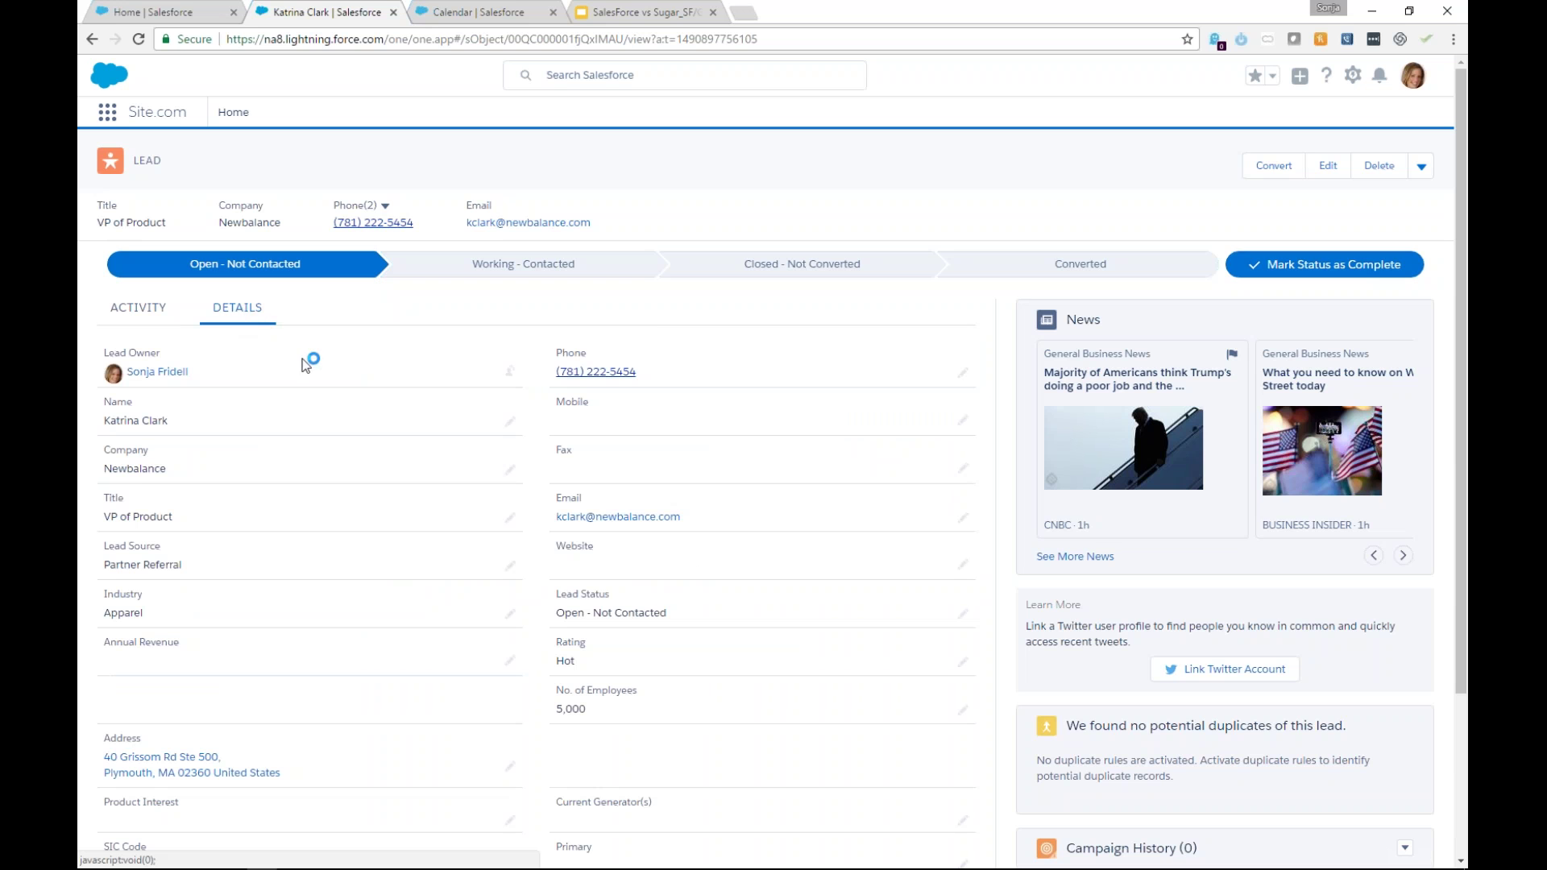
{"action": "scroll", "coordinate": [312, 379], "scroll_direction": "down", "scroll_amount": 3}
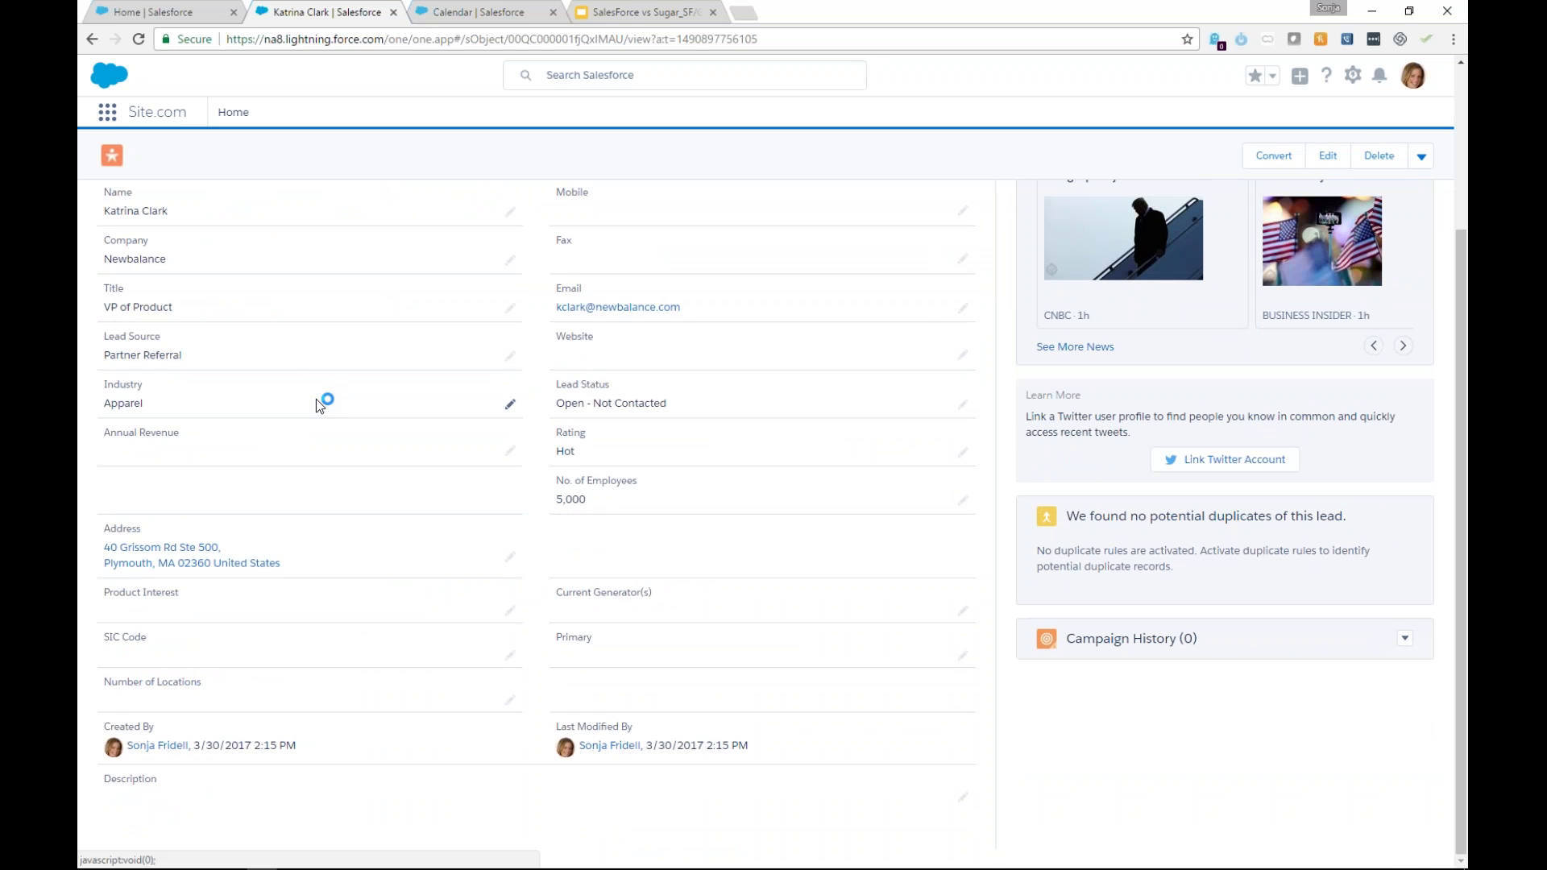
{"action": "scroll", "coordinate": [318, 401], "scroll_direction": "up", "scroll_amount": 3}
{"action": "left_click", "coordinate": [167, 321]}
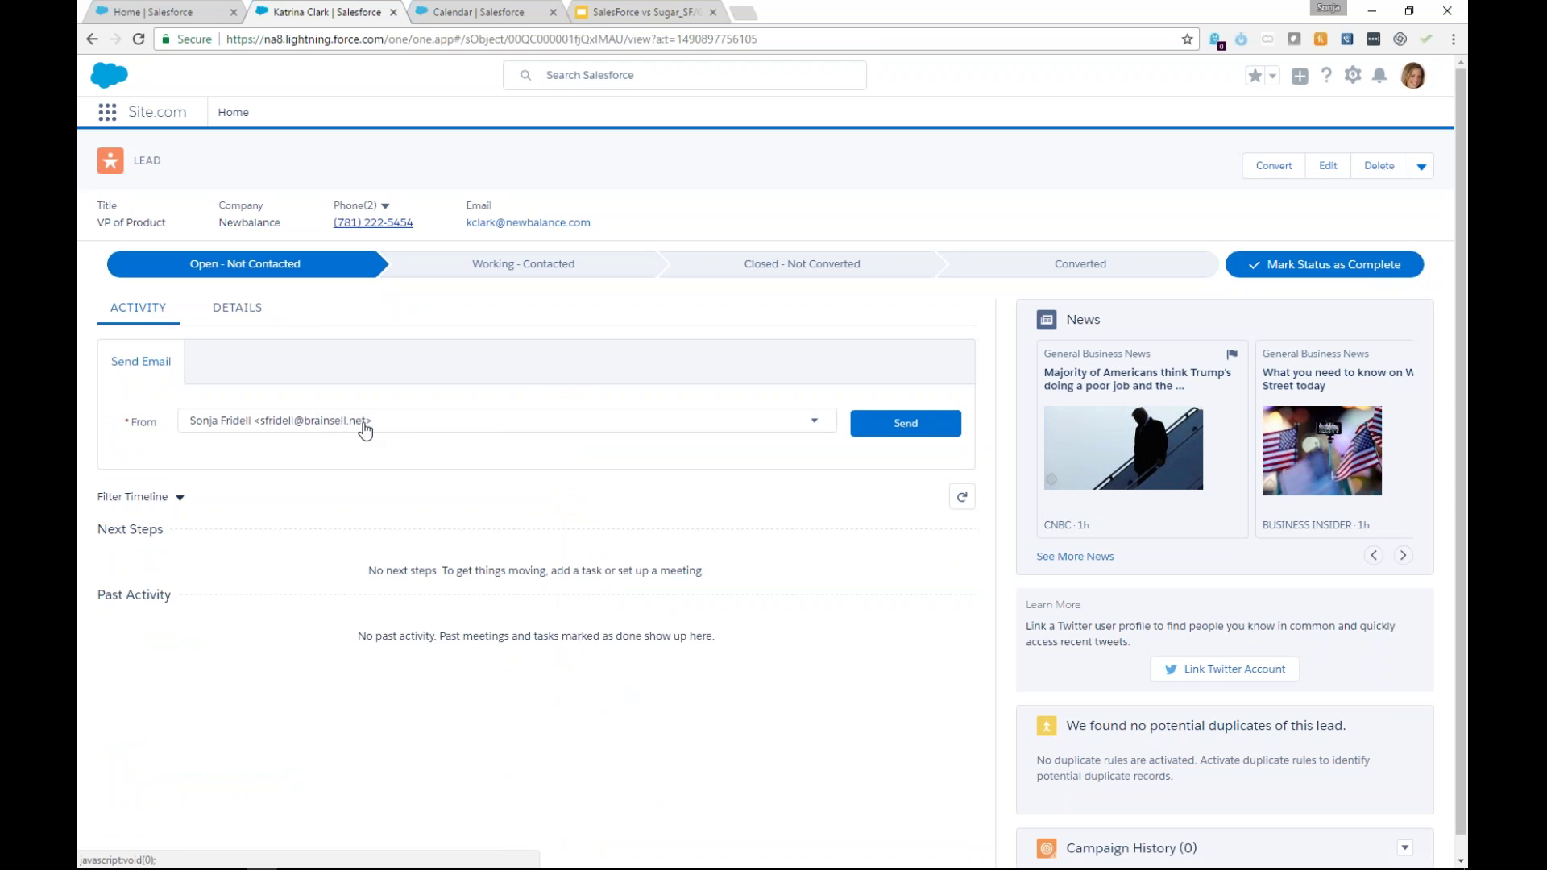
Open an empty email draft to the lead, then advance its status to Working - Contacted.
{"action": "left_click", "coordinate": [813, 421]}
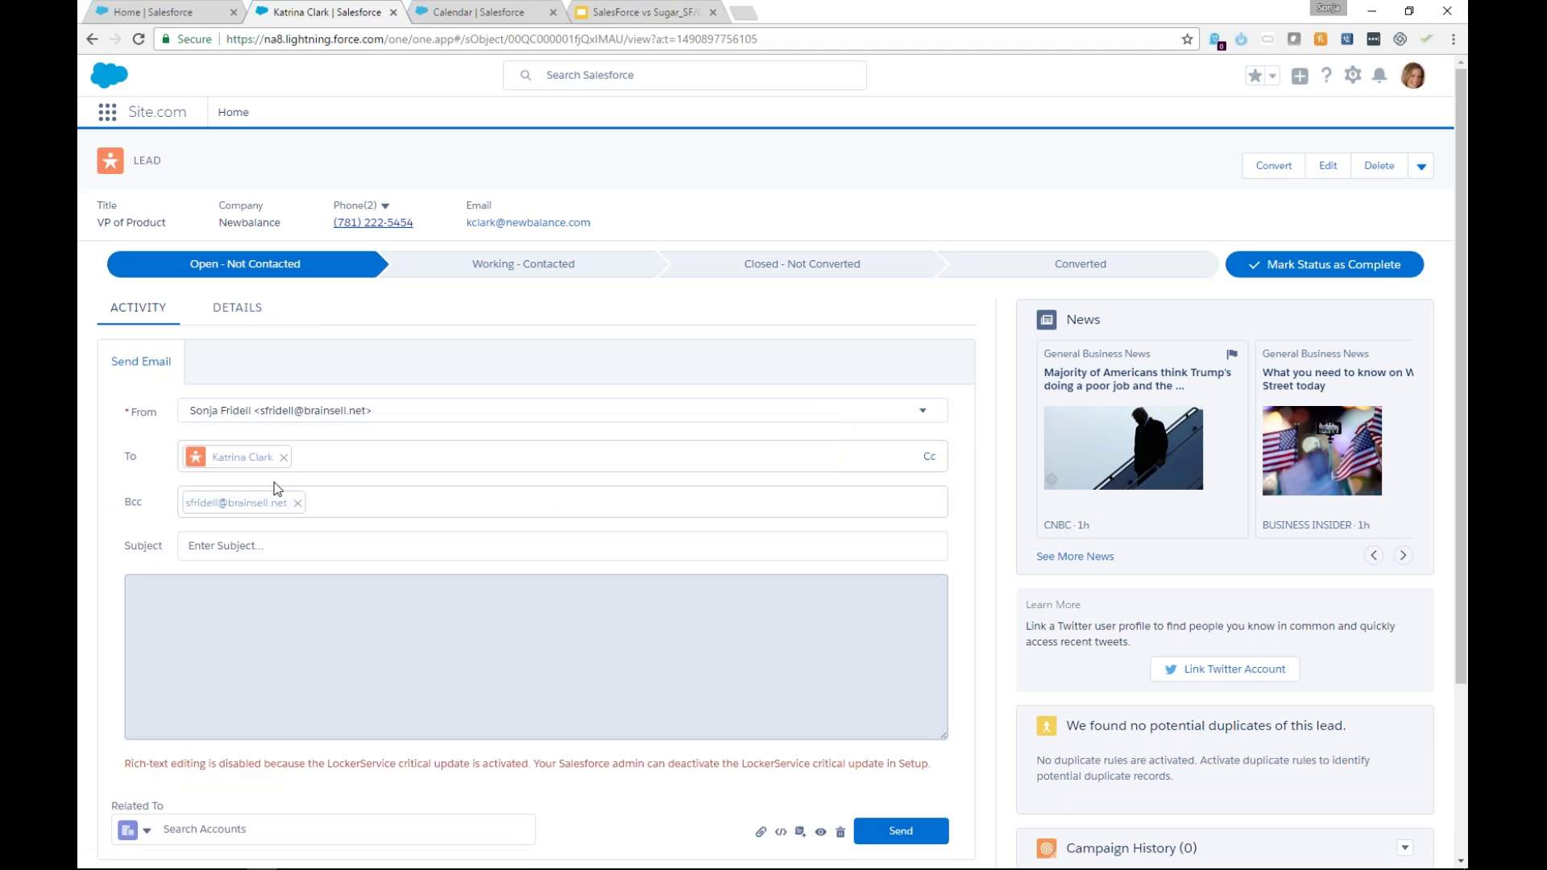
{"action": "left_click", "coordinate": [326, 548]}
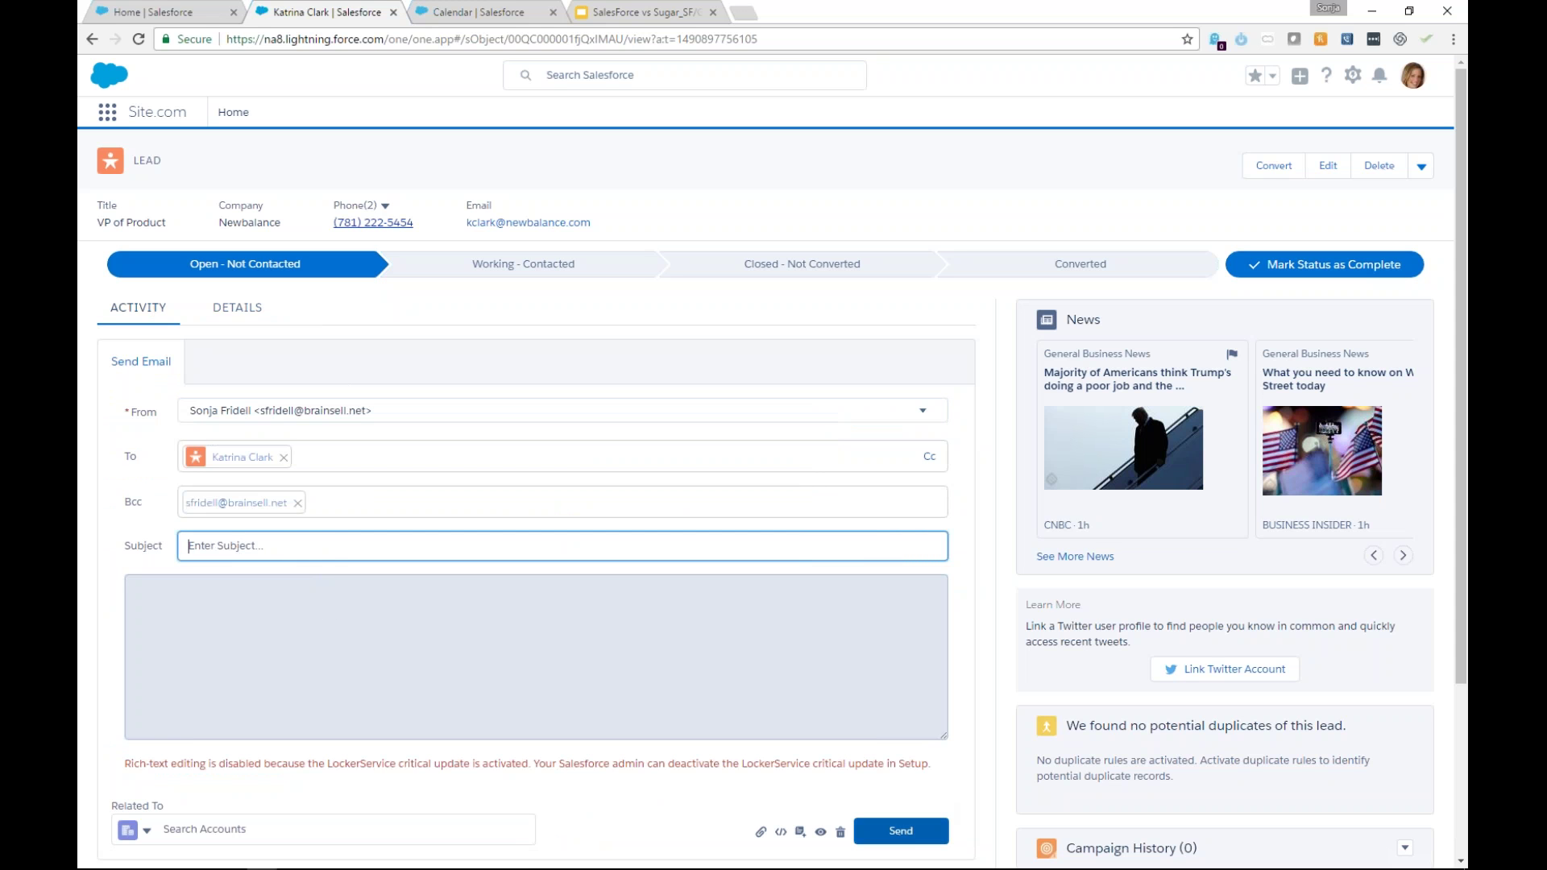
{"action": "left_click", "coordinate": [992, 385]}
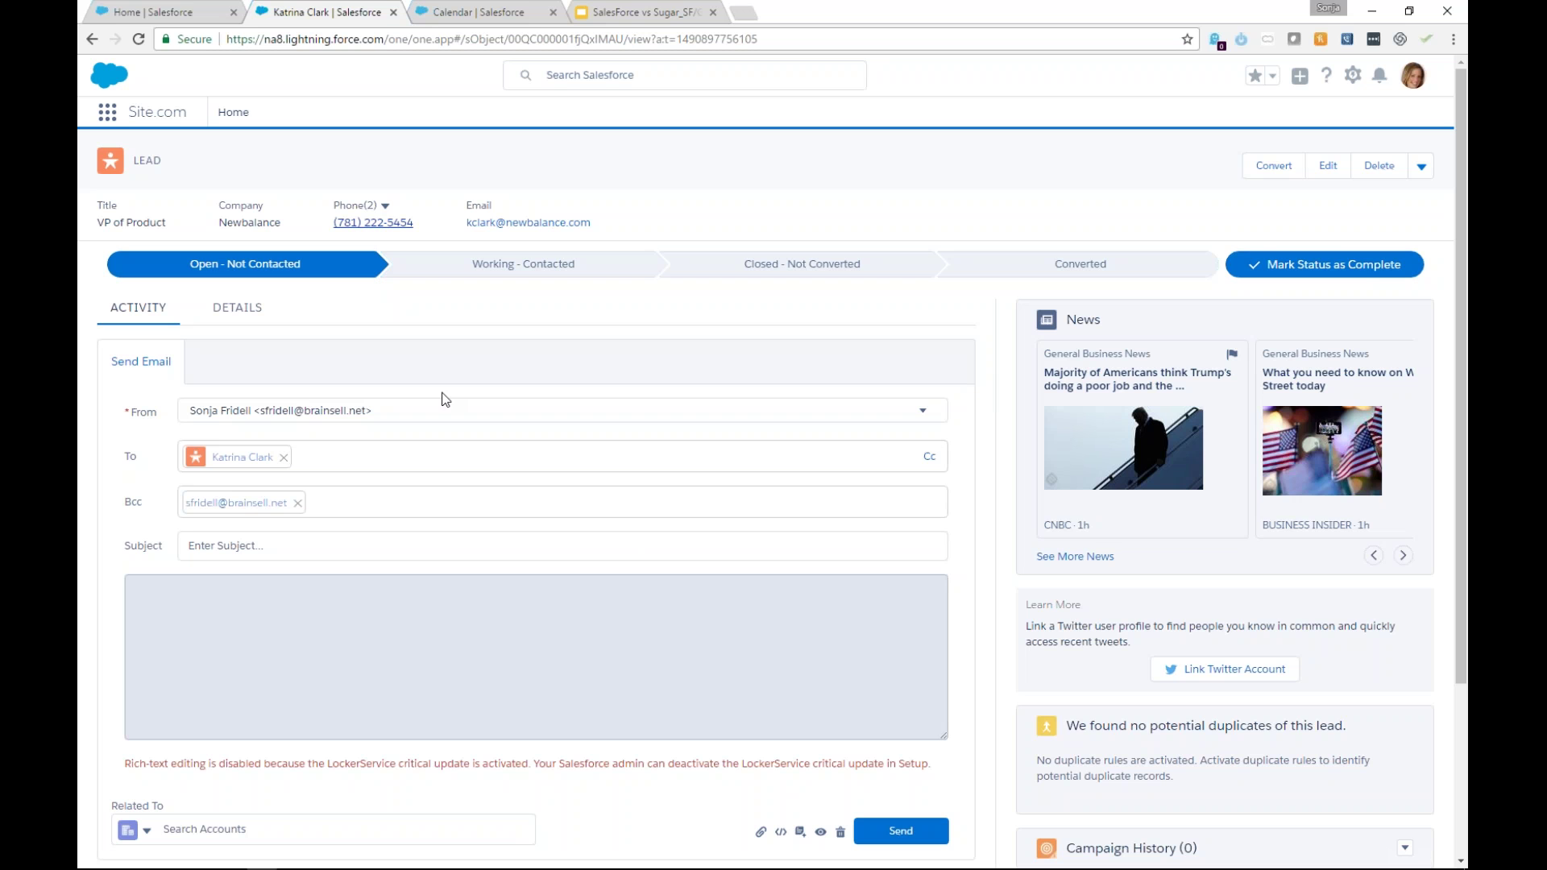
{"action": "scroll", "coordinate": [346, 338], "scroll_direction": "down", "scroll_amount": 3}
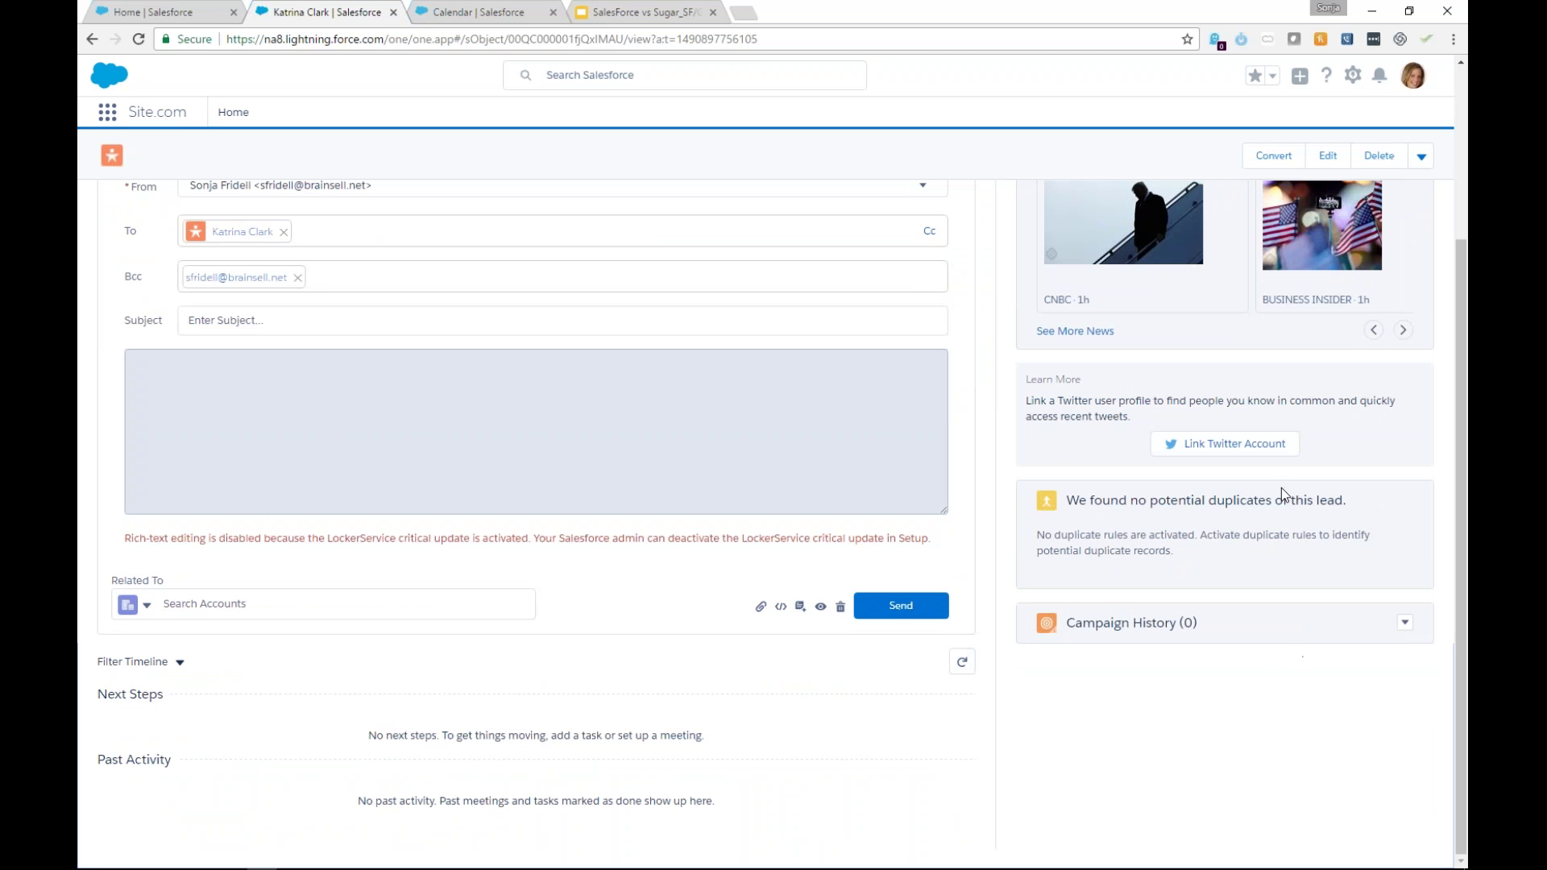
{"action": "scroll", "coordinate": [427, 698], "scroll_direction": "up", "scroll_amount": 3}
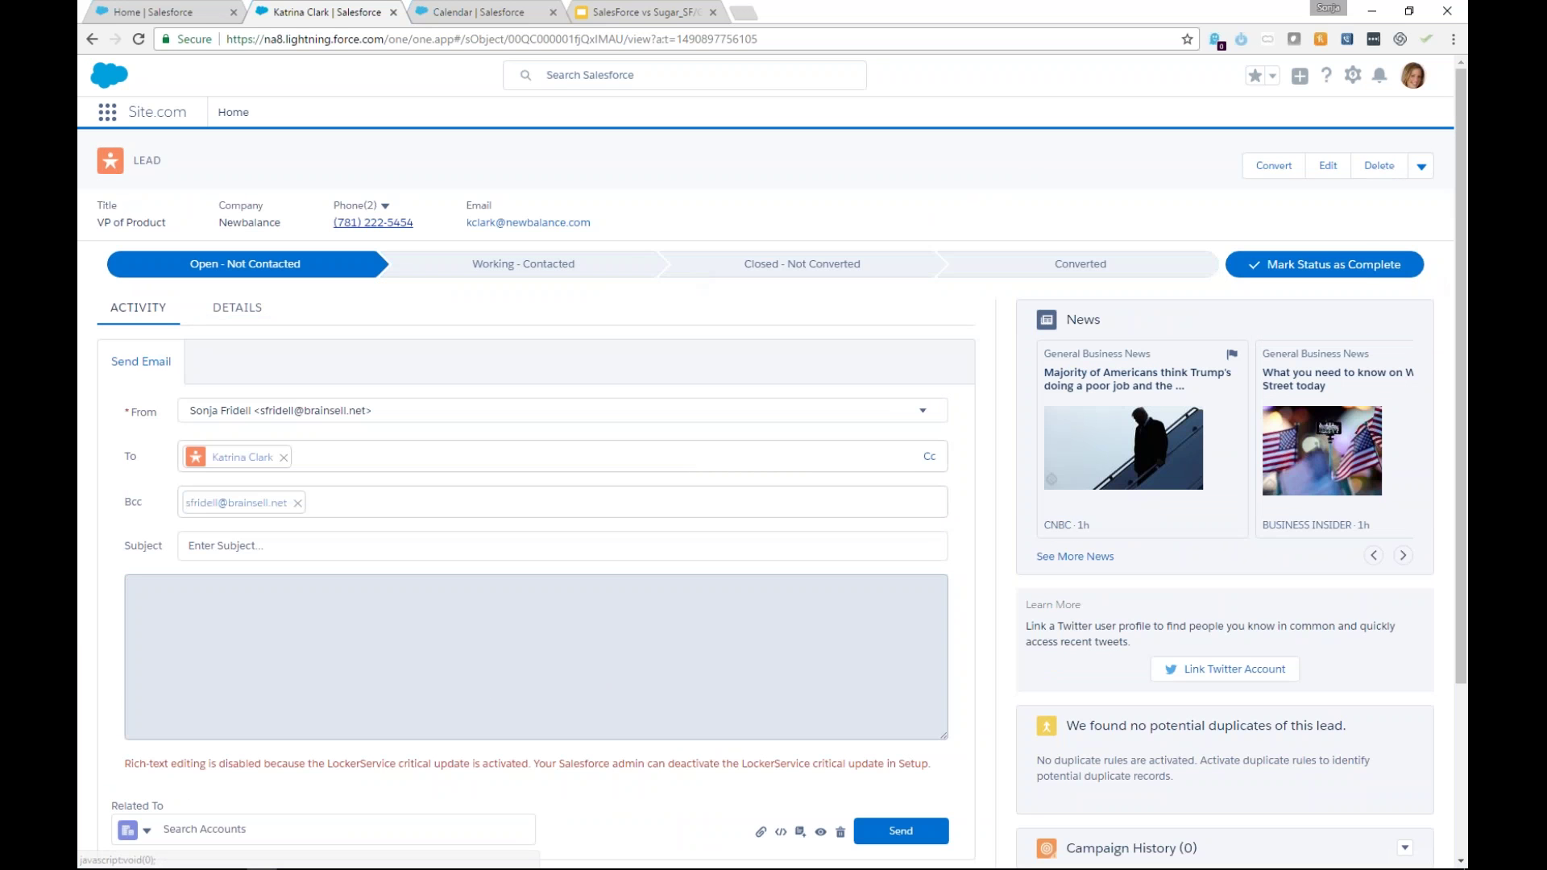
{"action": "left_click", "coordinate": [1365, 259]}
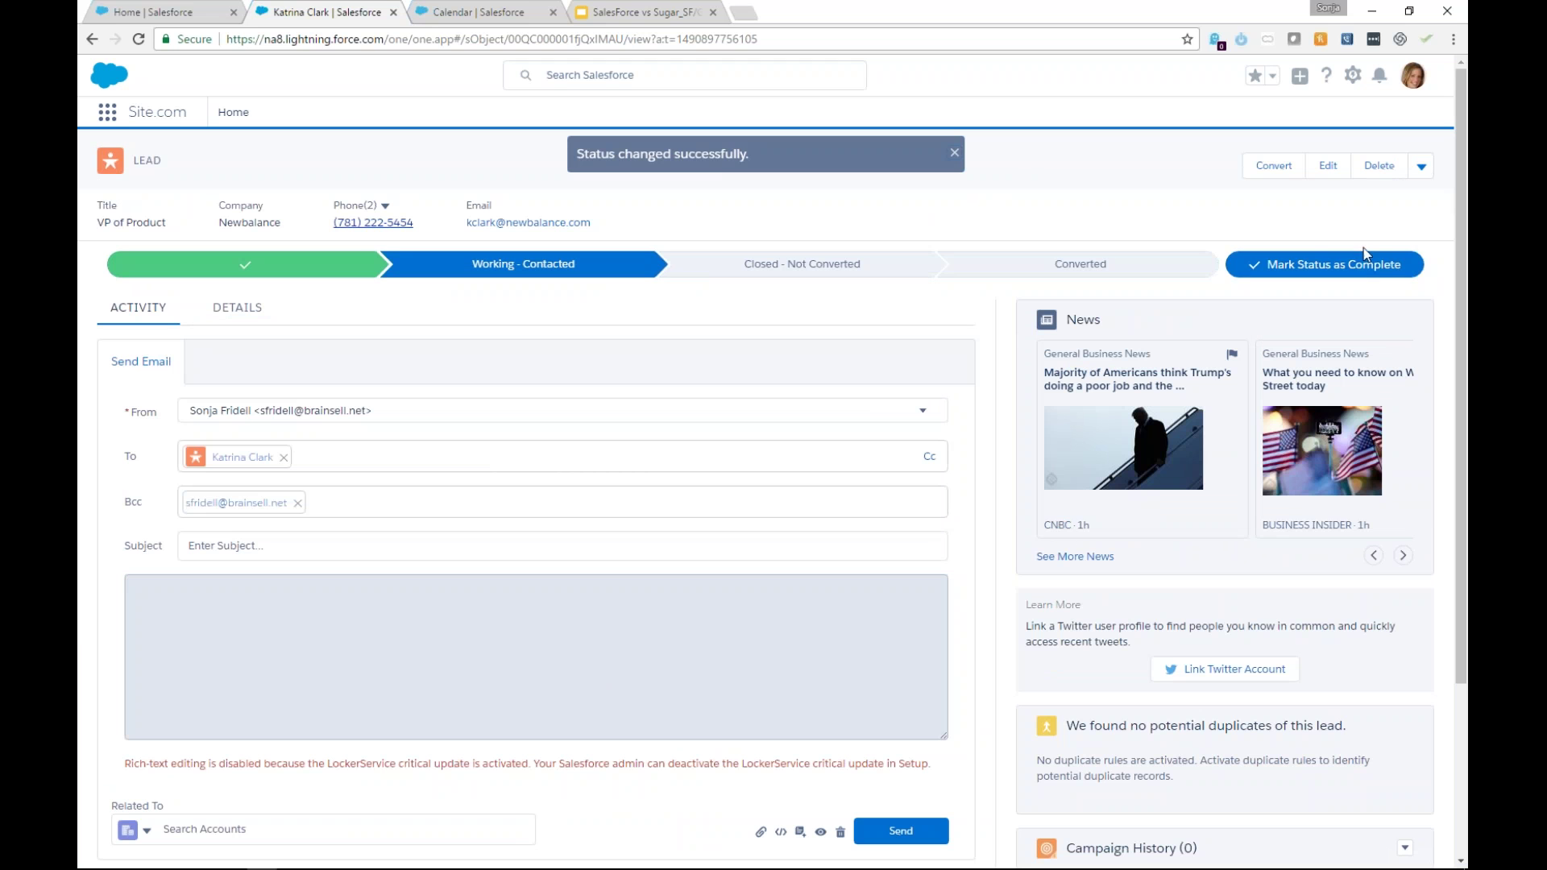
Complete the Working - Contacted step so the lead reaches Closed - Not Converted, then page the news forward.
{"action": "left_click", "coordinate": [1365, 259]}
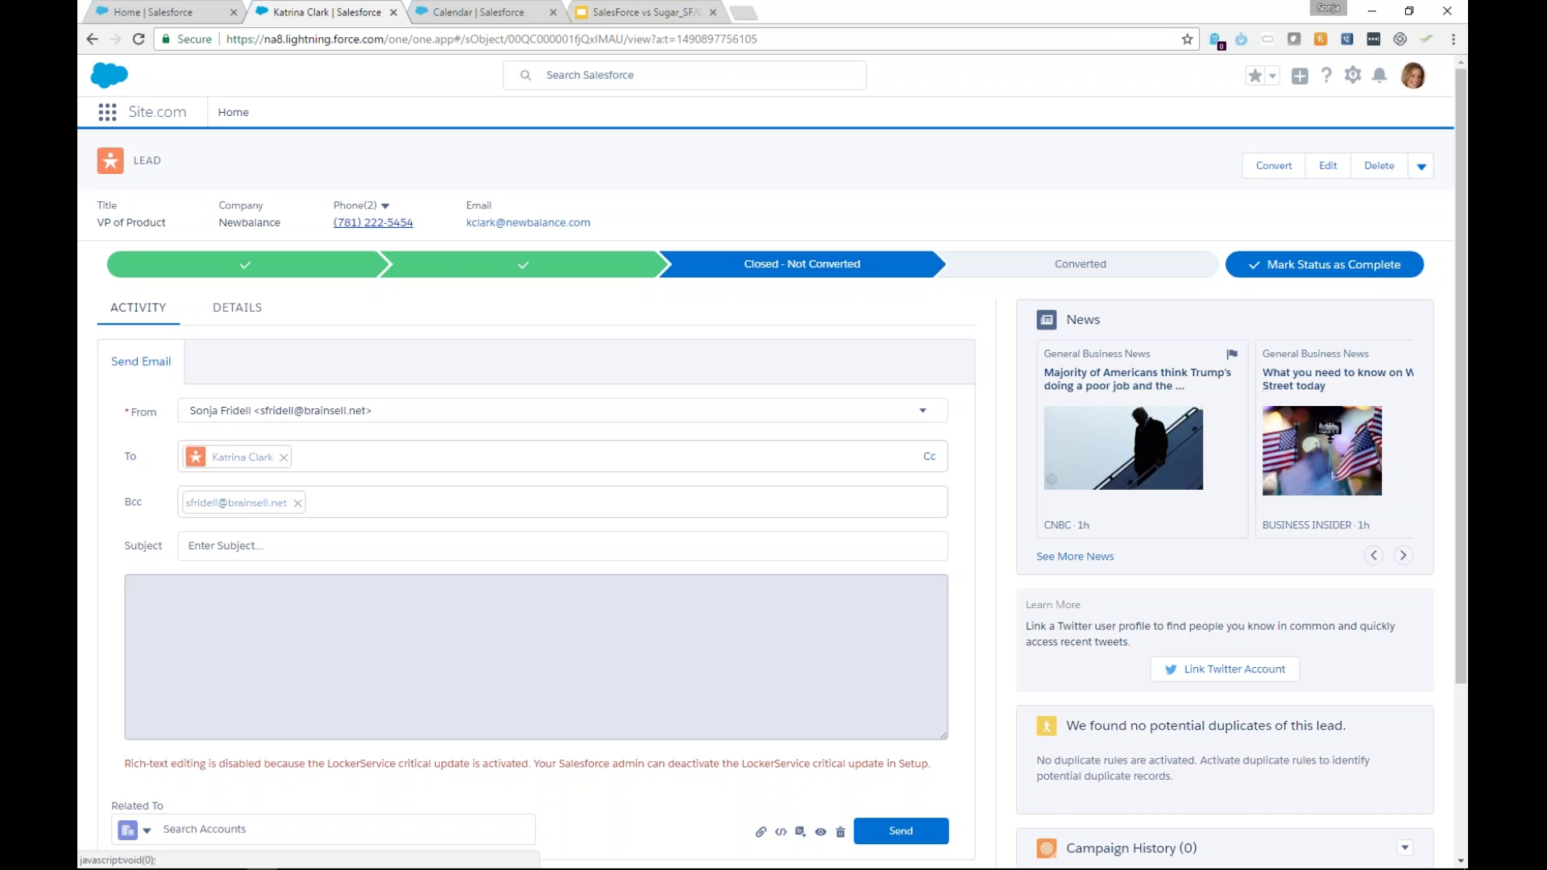
{"action": "left_click", "coordinate": [1403, 556]}
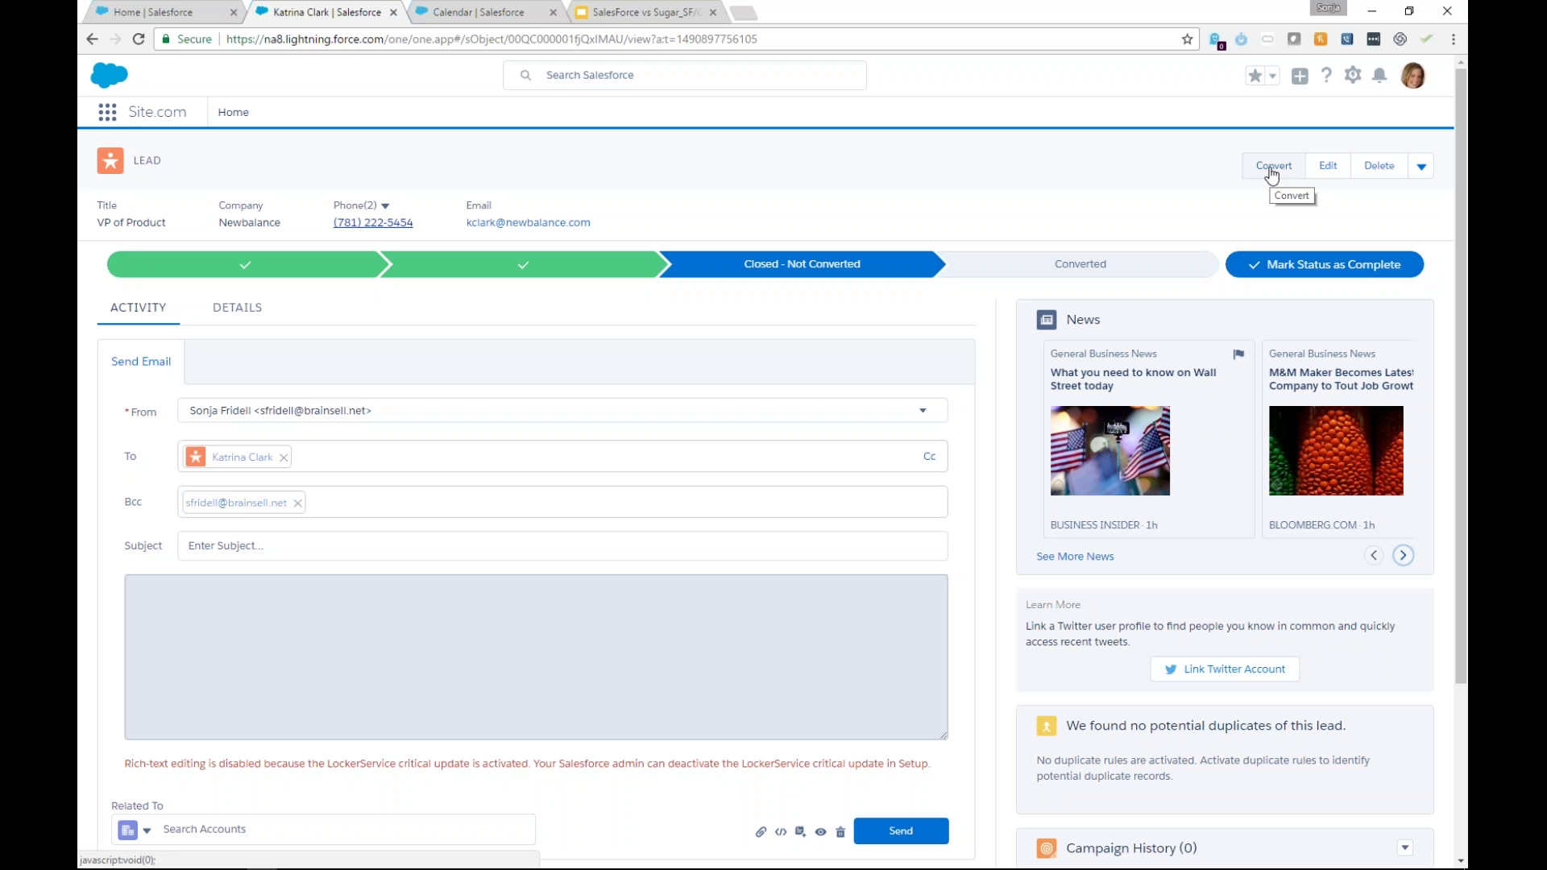
Begin converting the lead, find no existing Newbalance account, and choose to create a new Newbalance account.
{"action": "left_click", "coordinate": [1273, 168]}
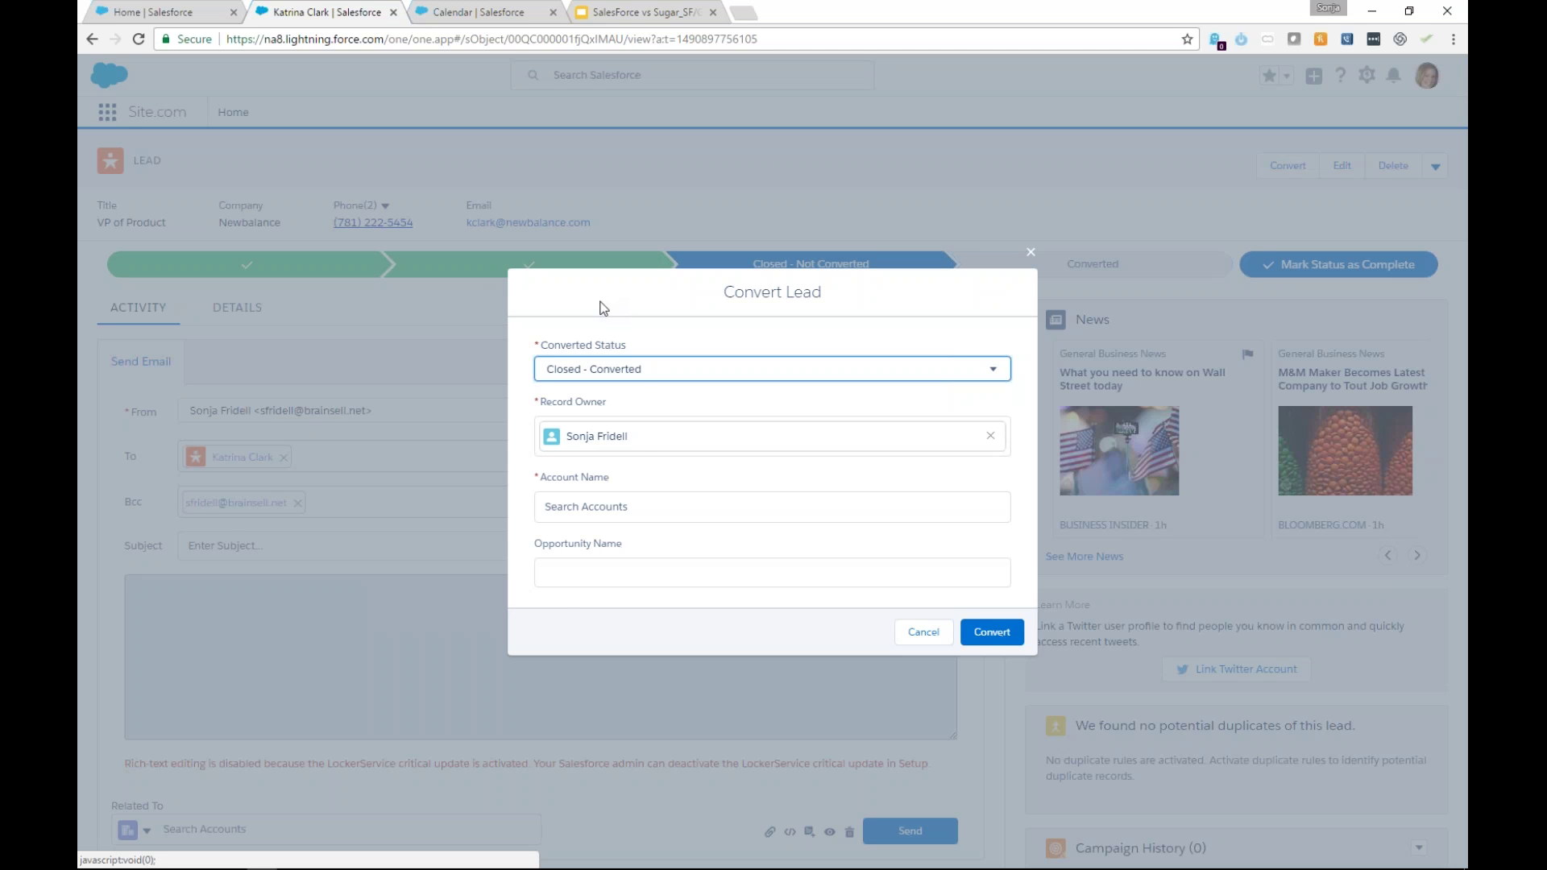
{"action": "left_click", "coordinate": [617, 510]}
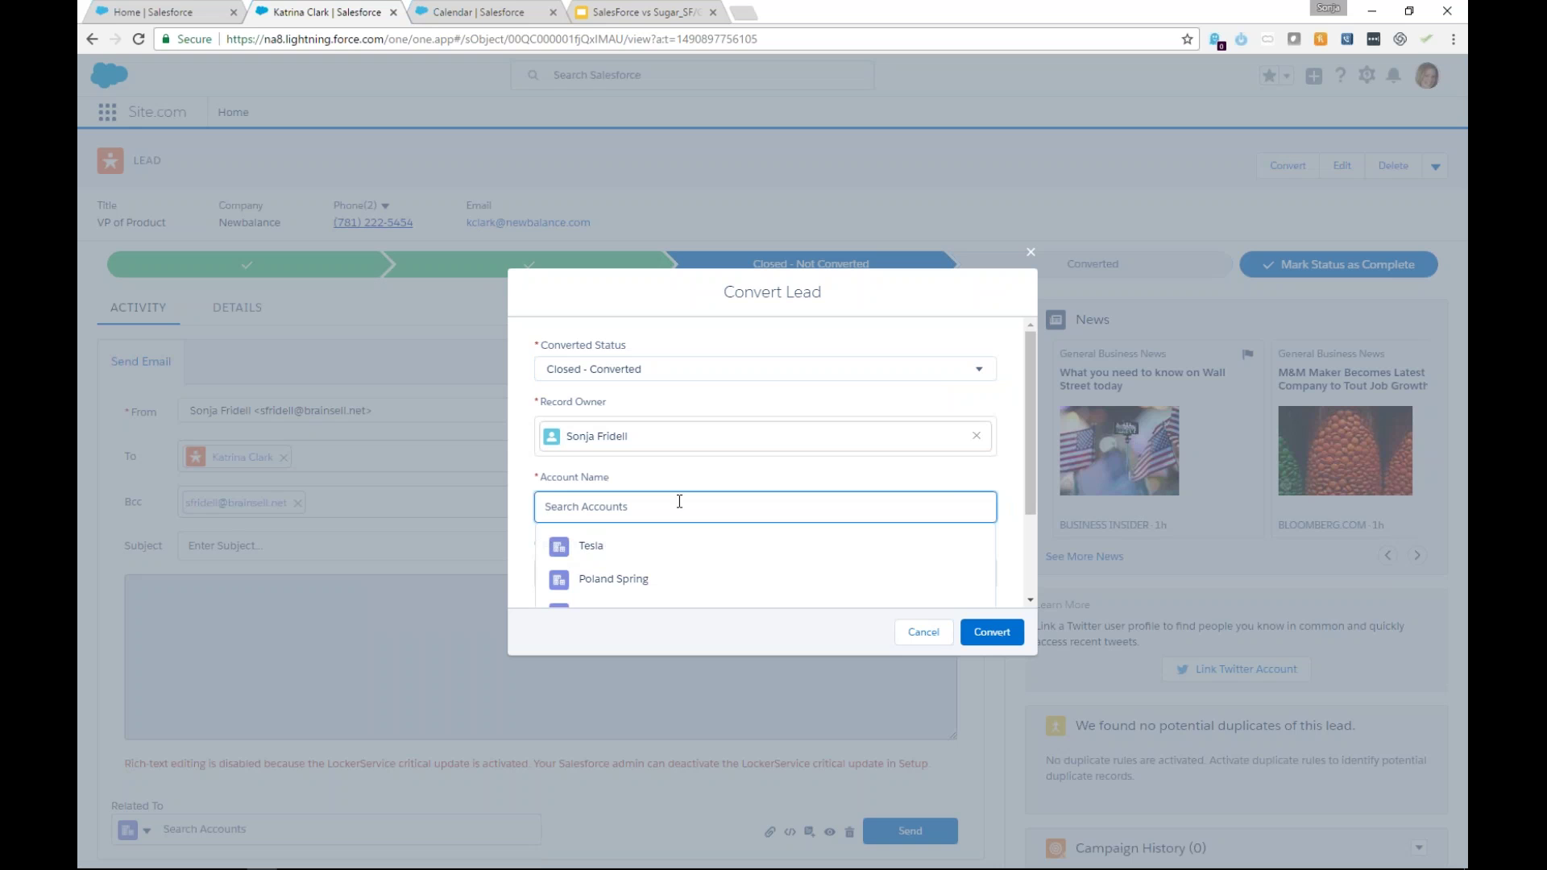
{"action": "type", "text": "Newbalance"}
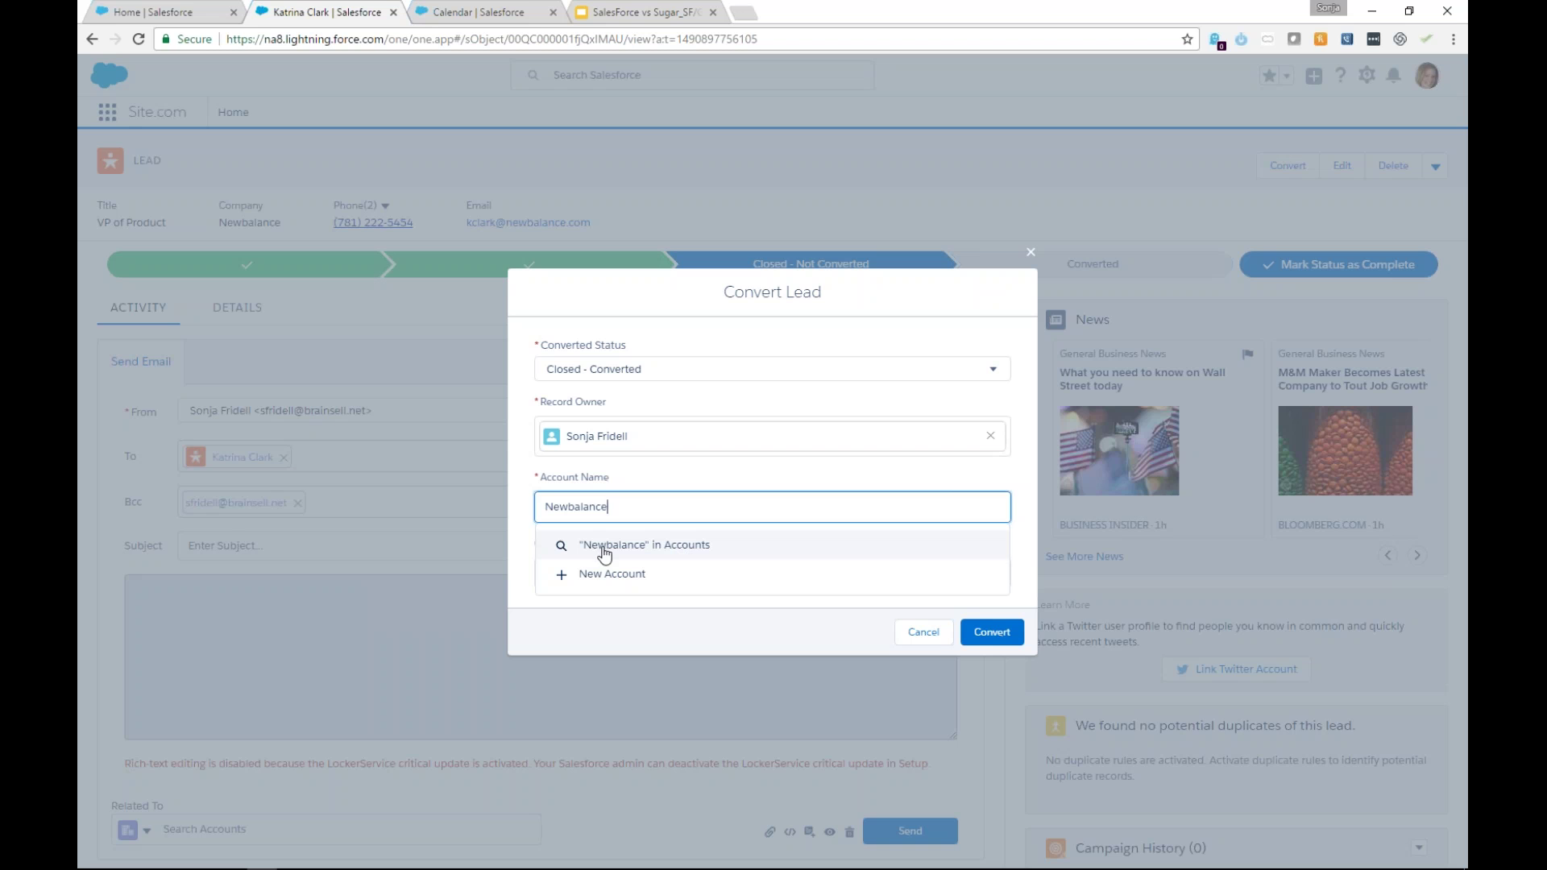
{"action": "key", "text": "Down"}
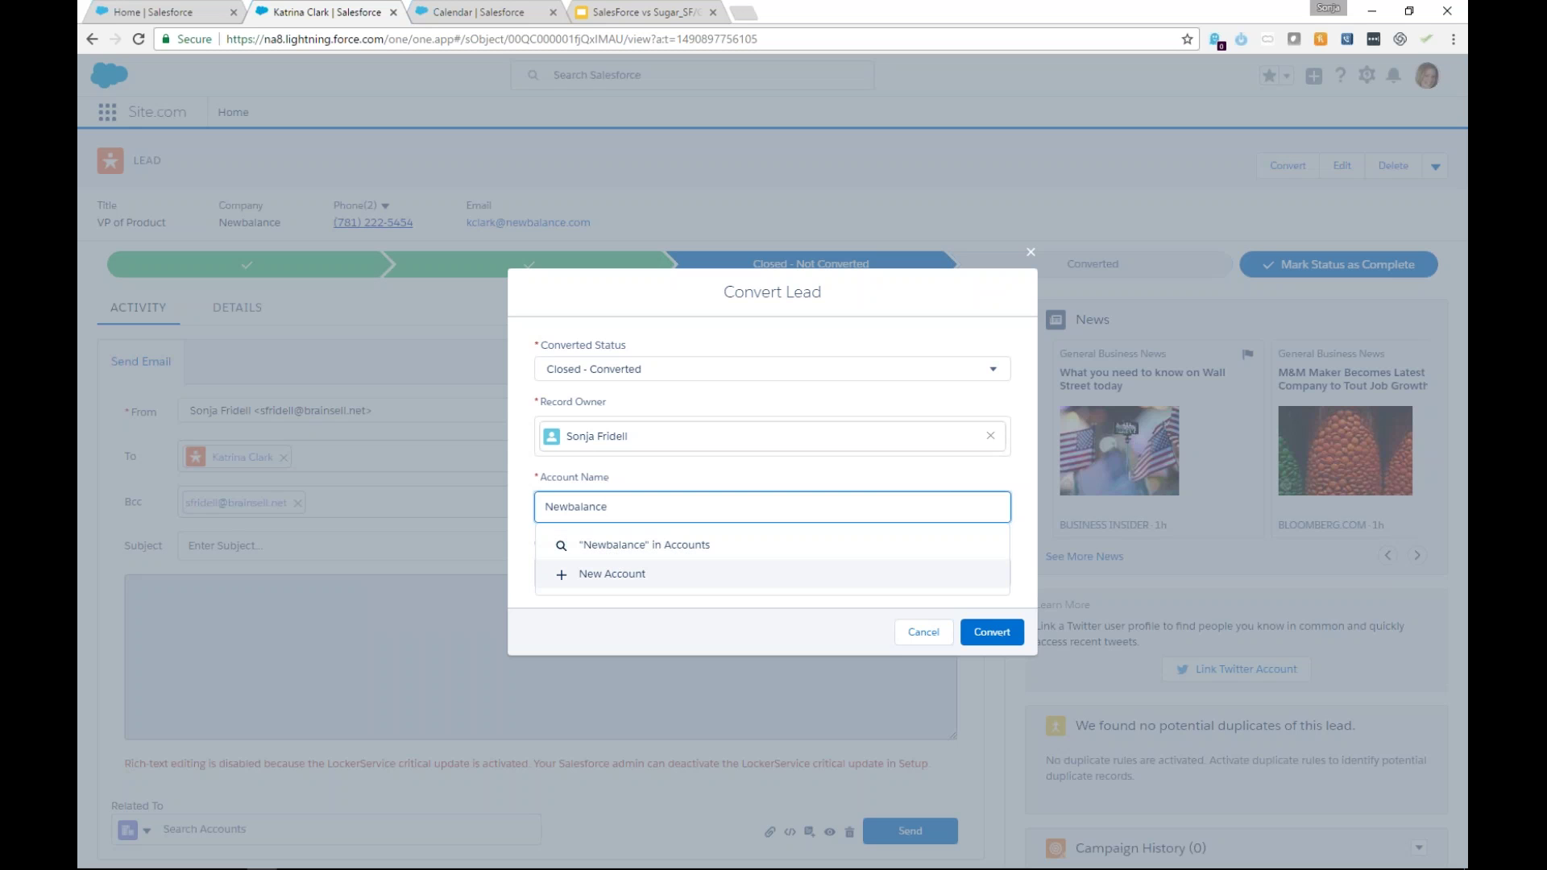
{"action": "left_click", "coordinate": [600, 556]}
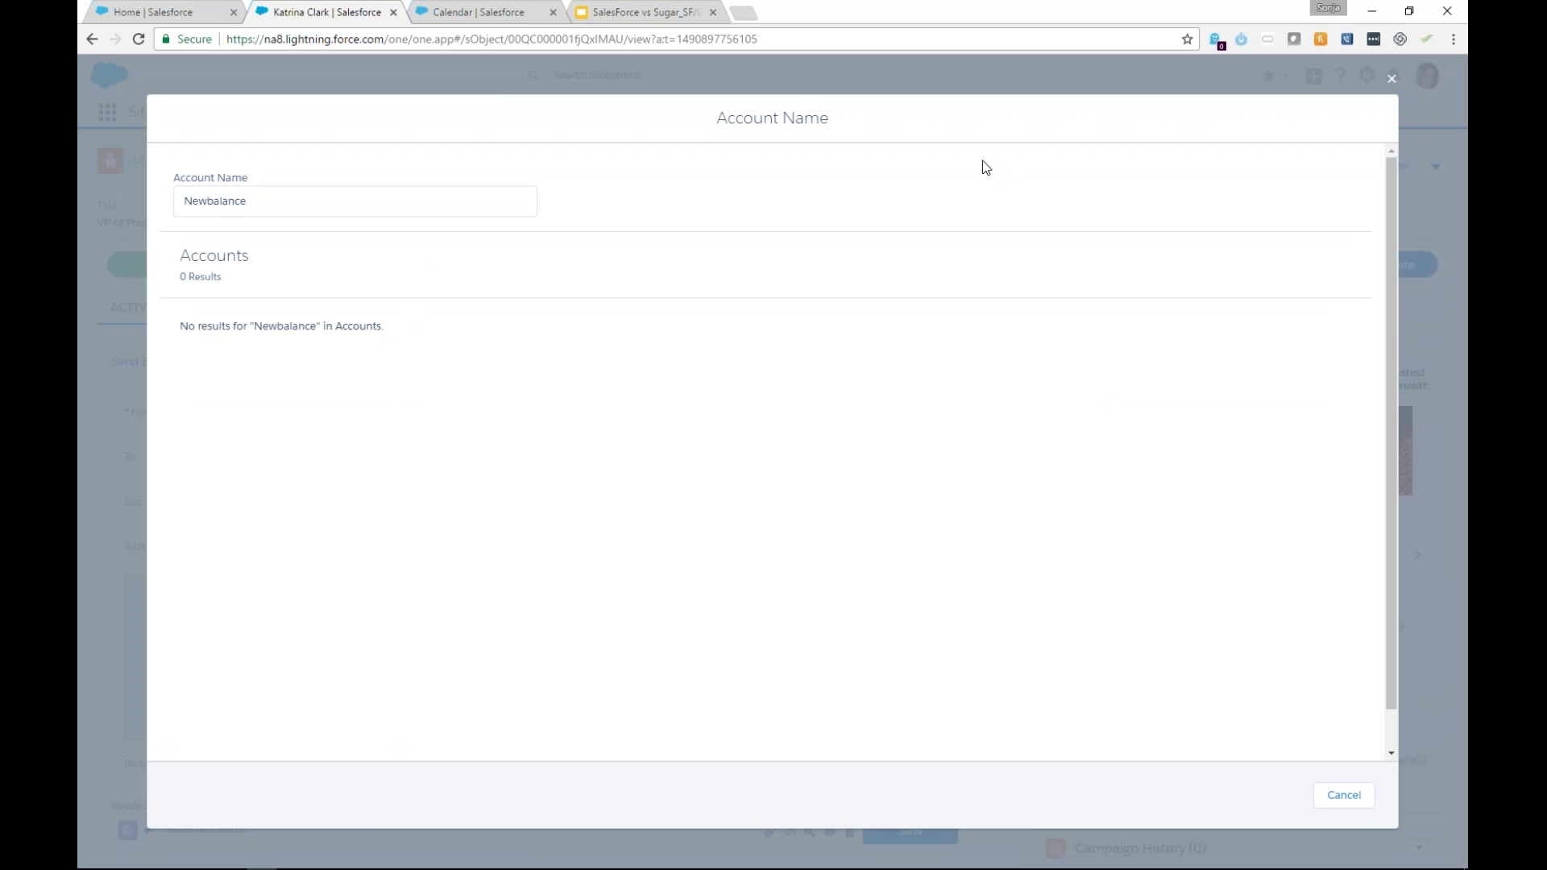
{"action": "left_click", "coordinate": [1342, 796]}
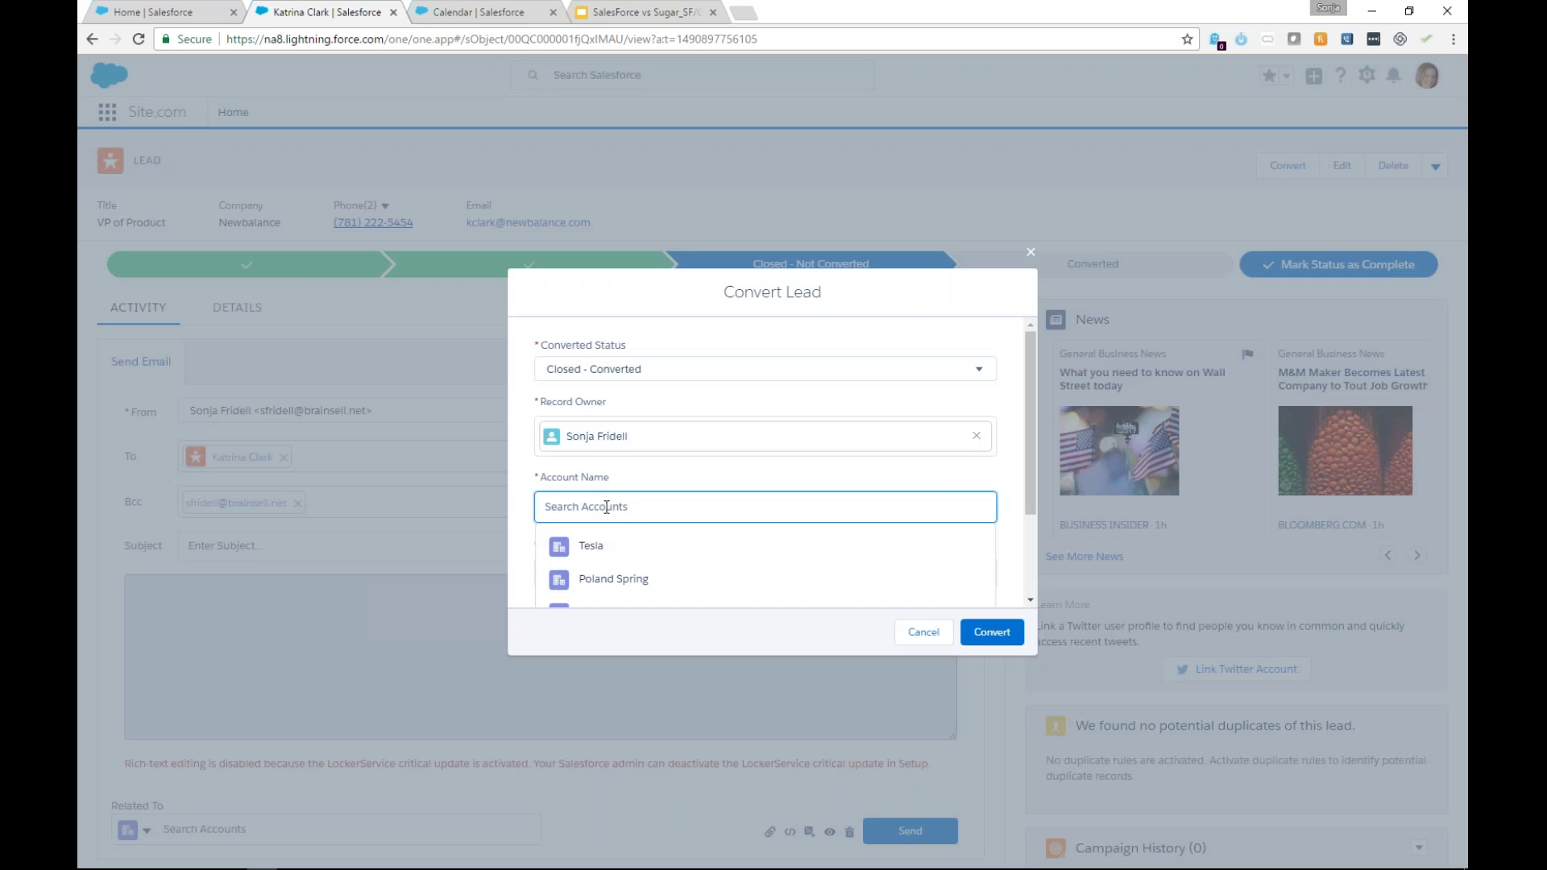
{"action": "type", "text": "Newbalance"}
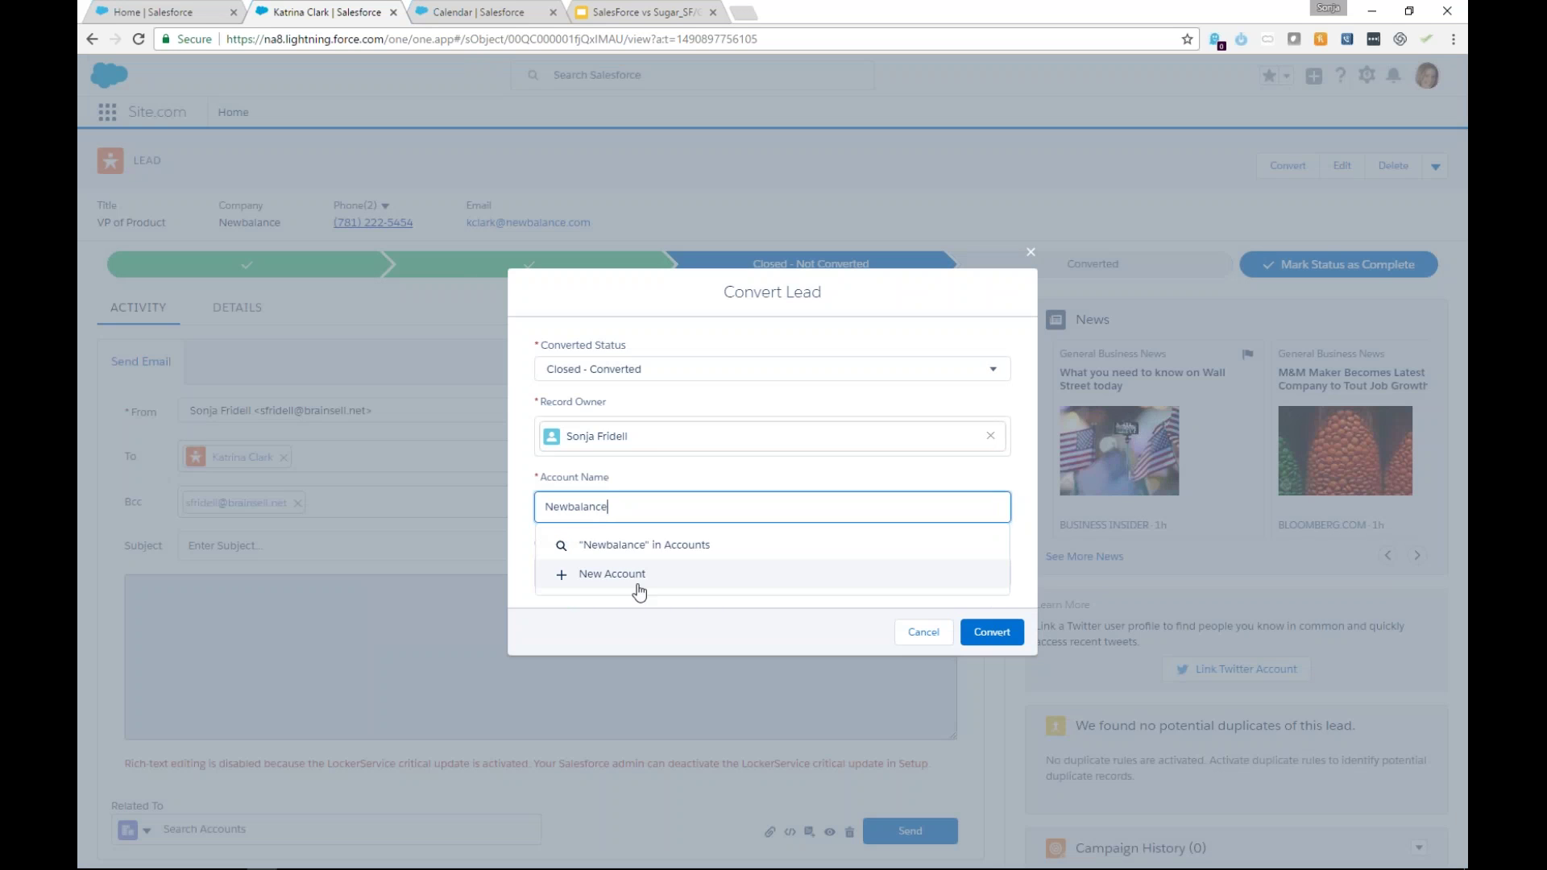
{"action": "left_click", "coordinate": [634, 583]}
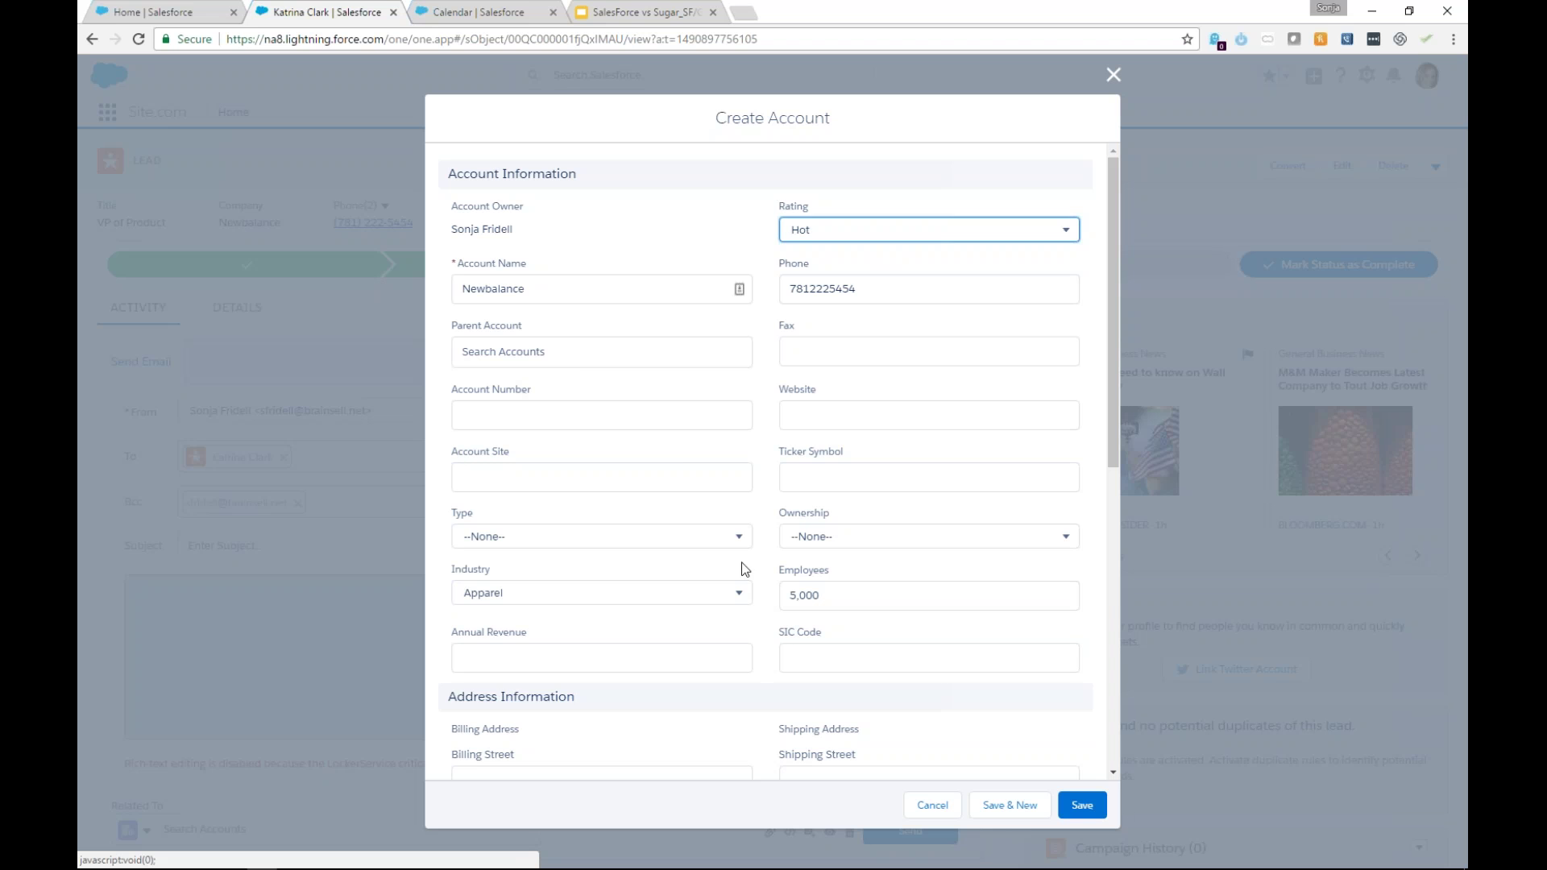
Set the Newbalance account type to Prospect and save it with Apparel, Hot and 5,000 employees.
{"action": "left_click", "coordinate": [735, 538]}
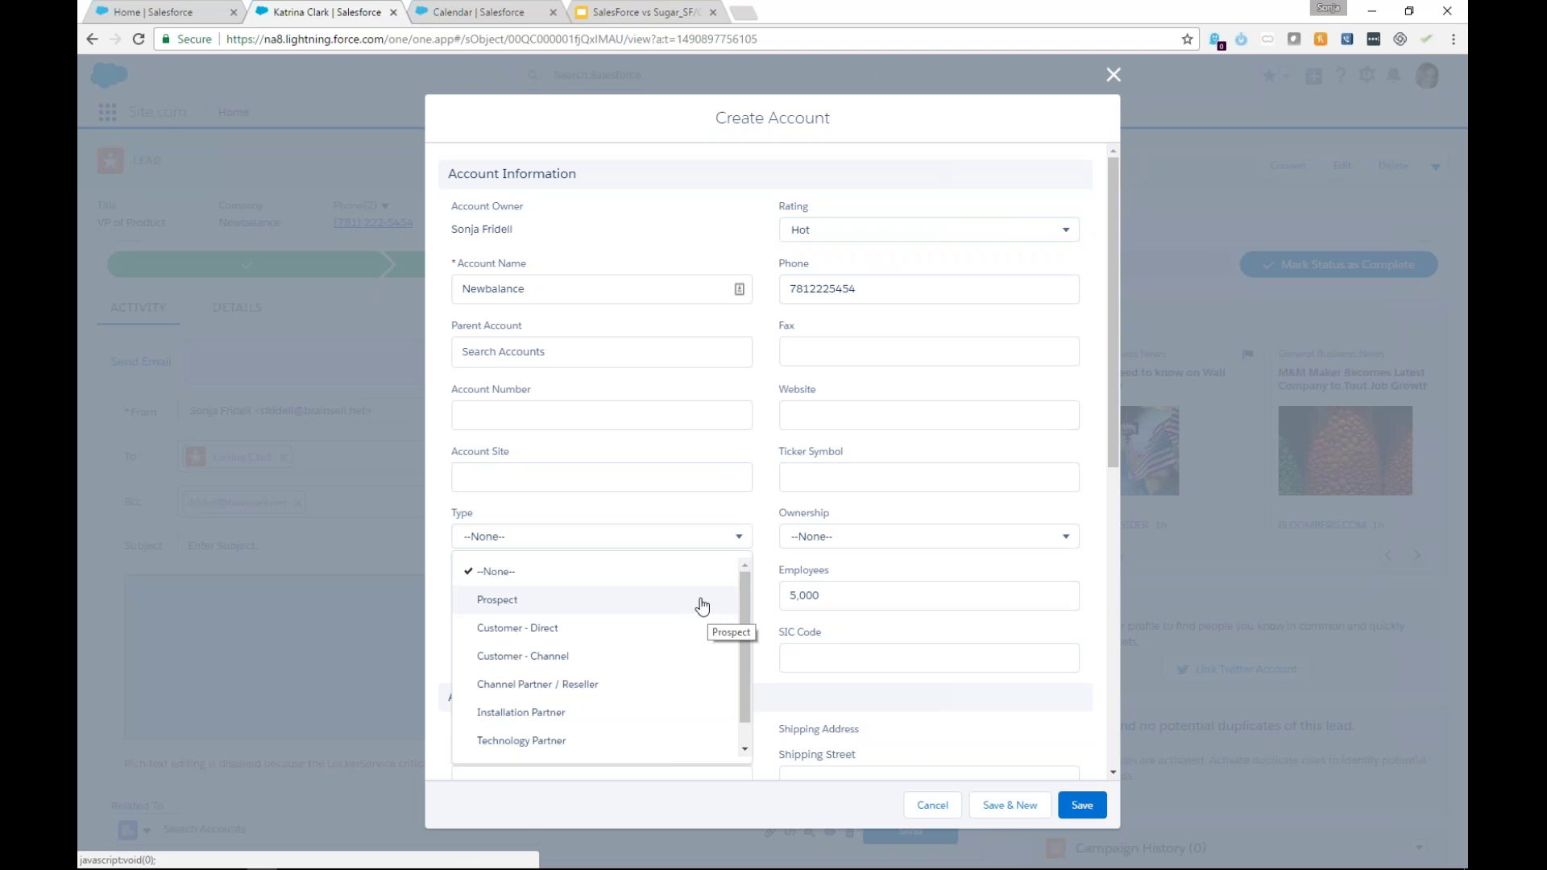
{"action": "left_click", "coordinate": [702, 606]}
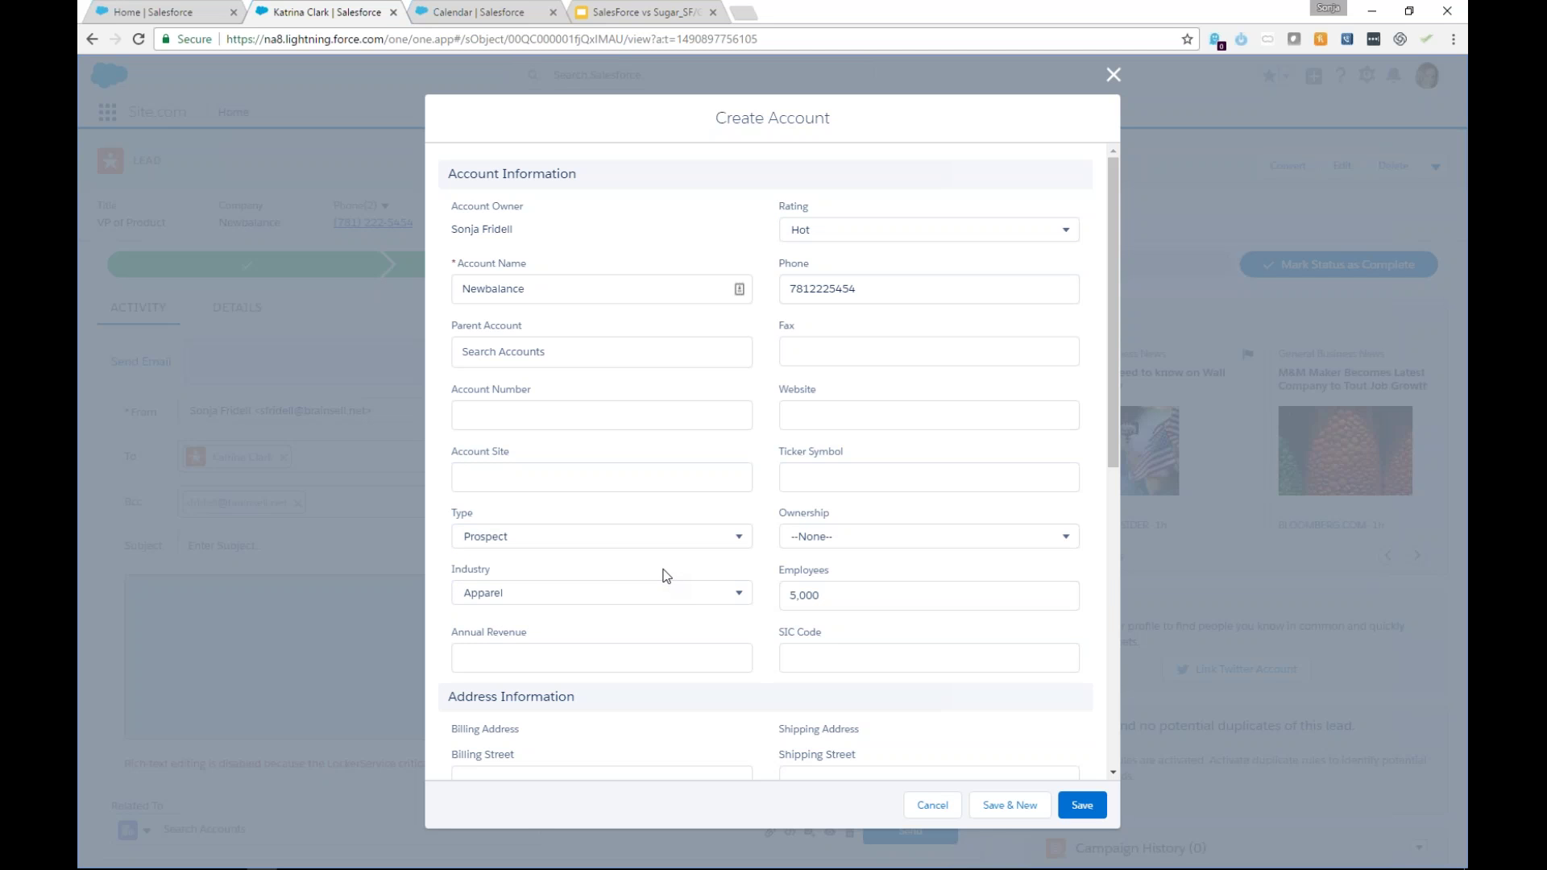
{"action": "left_click", "coordinate": [666, 538]}
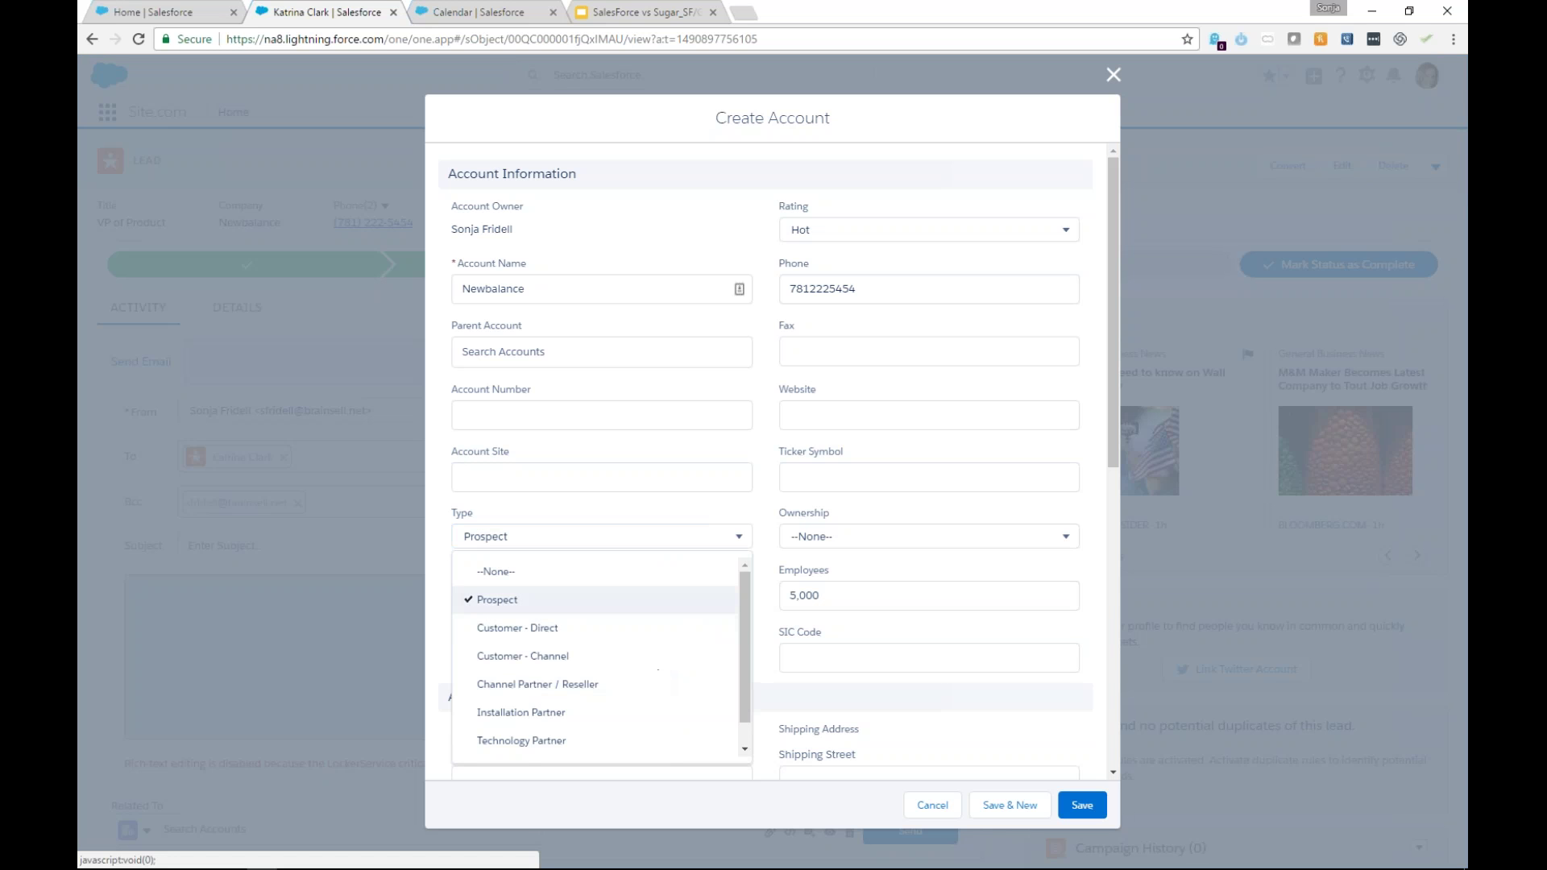
{"action": "left_click", "coordinate": [532, 599]}
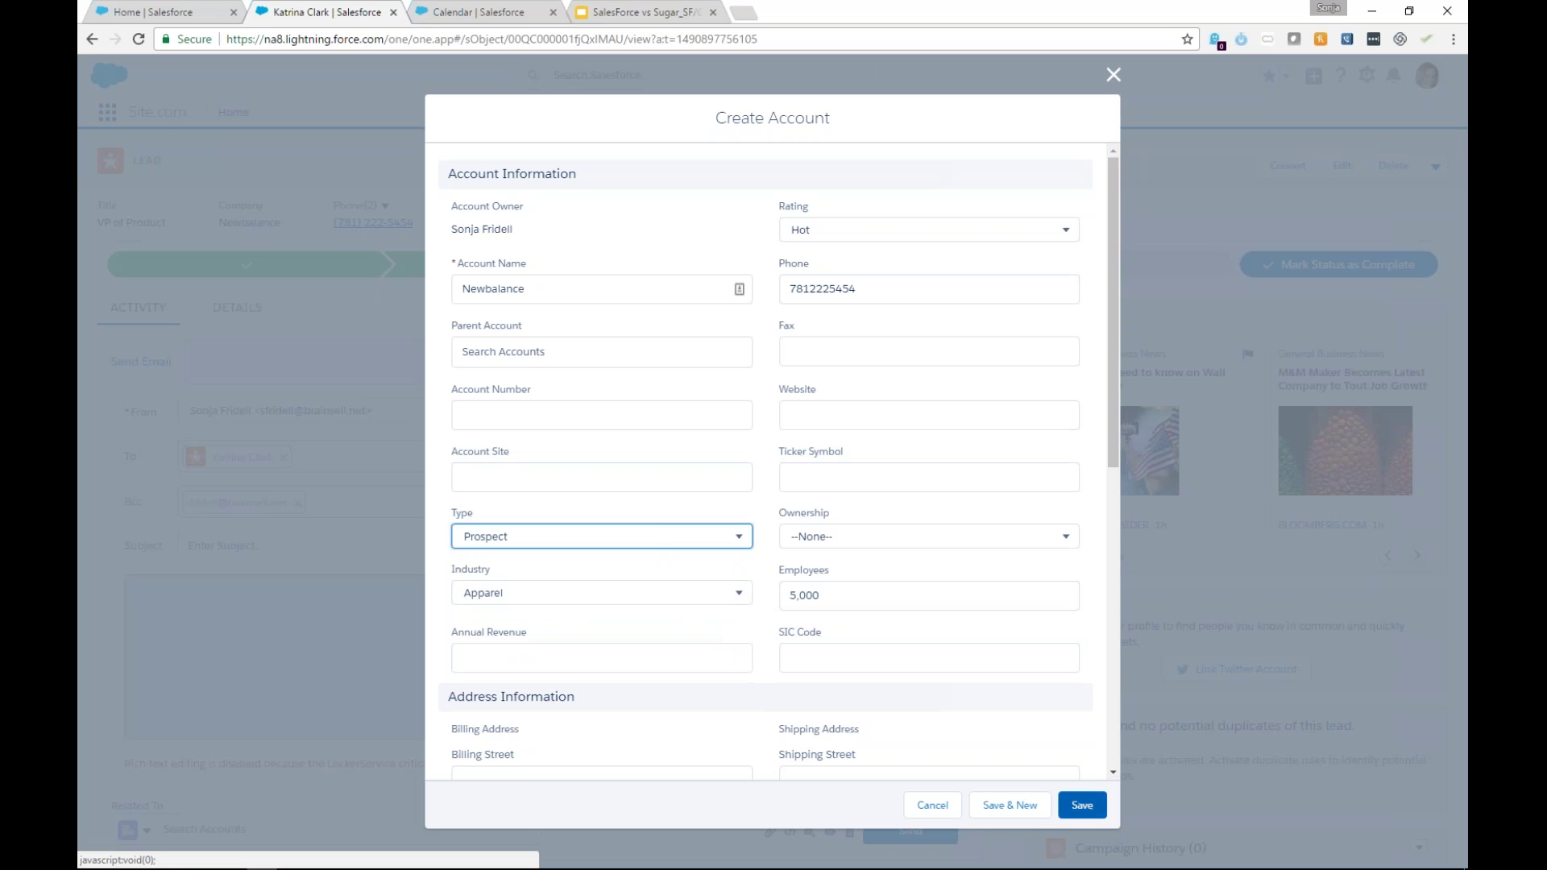
{"action": "left_click", "coordinate": [1082, 804]}
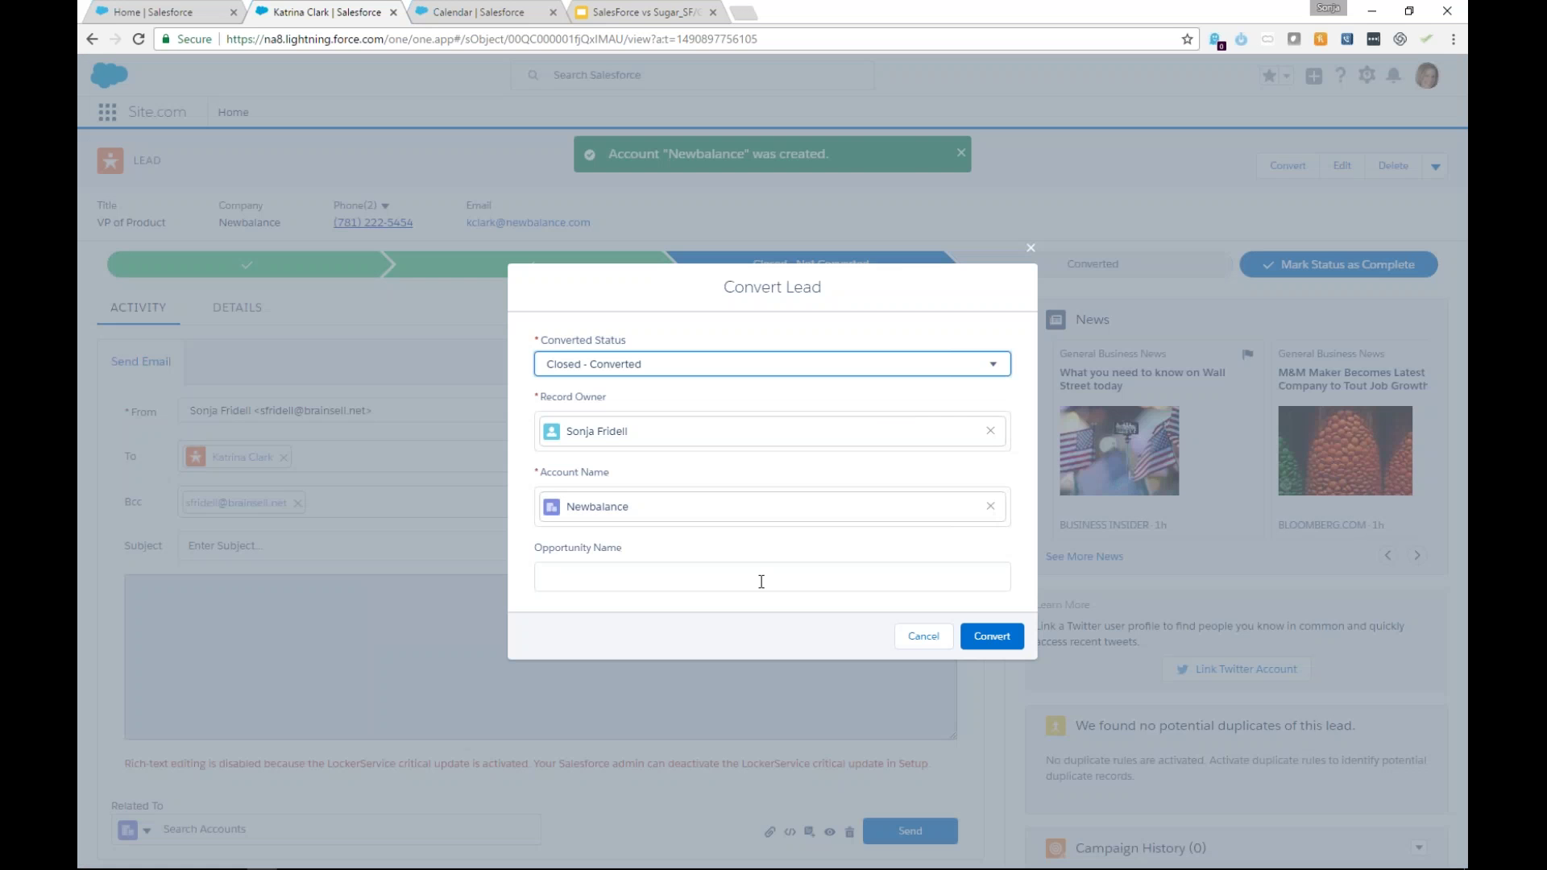
Name the new opportunity '500 Users', complete the conversion, and open the Newbalance account.
{"action": "left_click", "coordinate": [761, 581]}
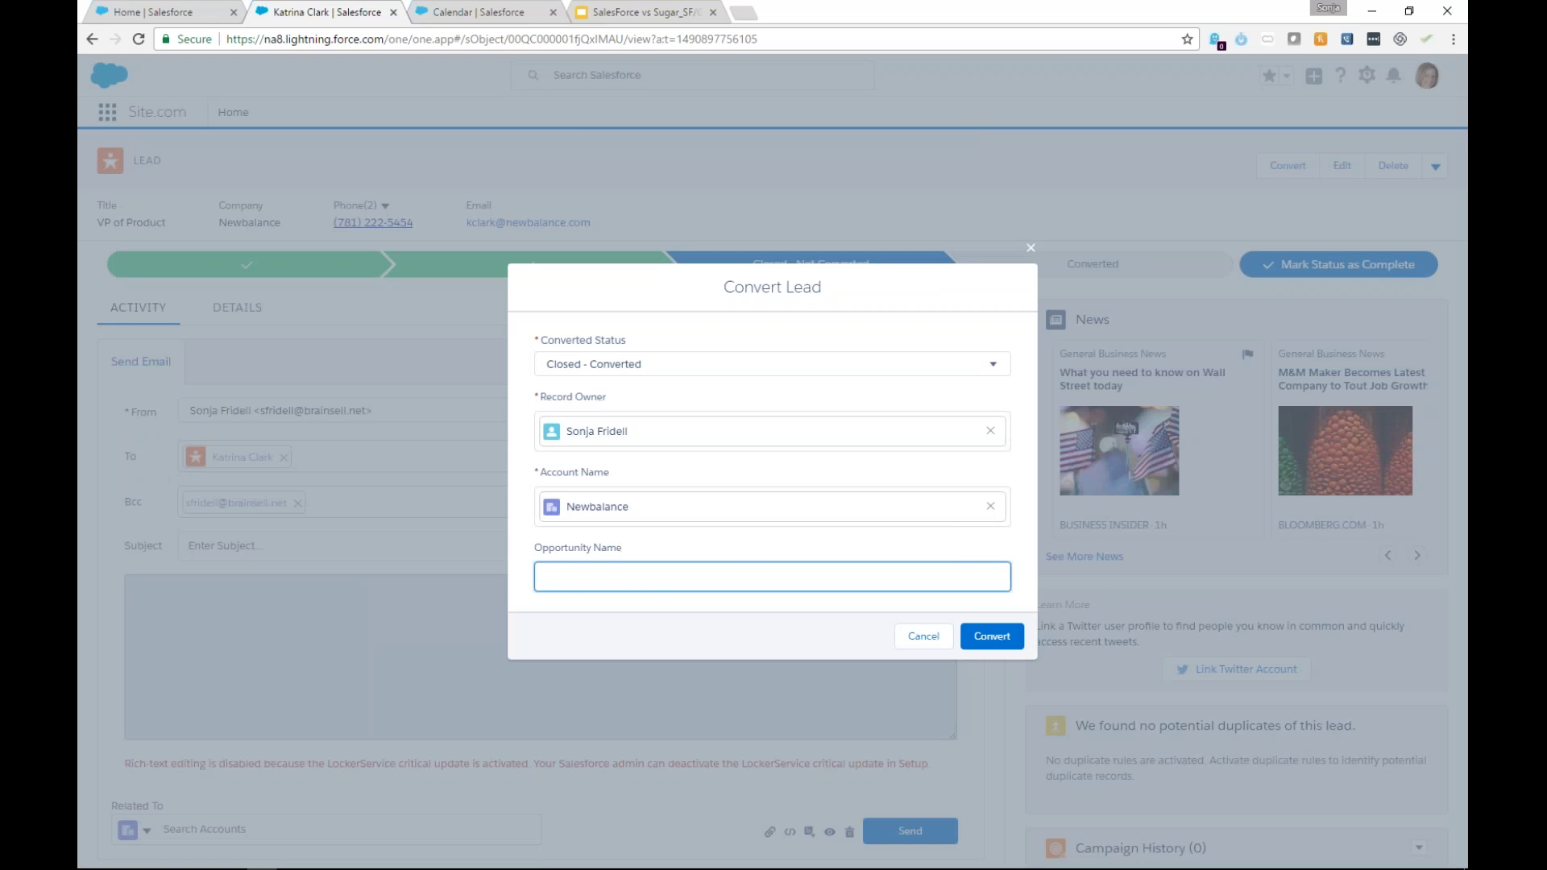
{"action": "type", "text": "500 Users"}
{"action": "left_click", "coordinate": [999, 636]}
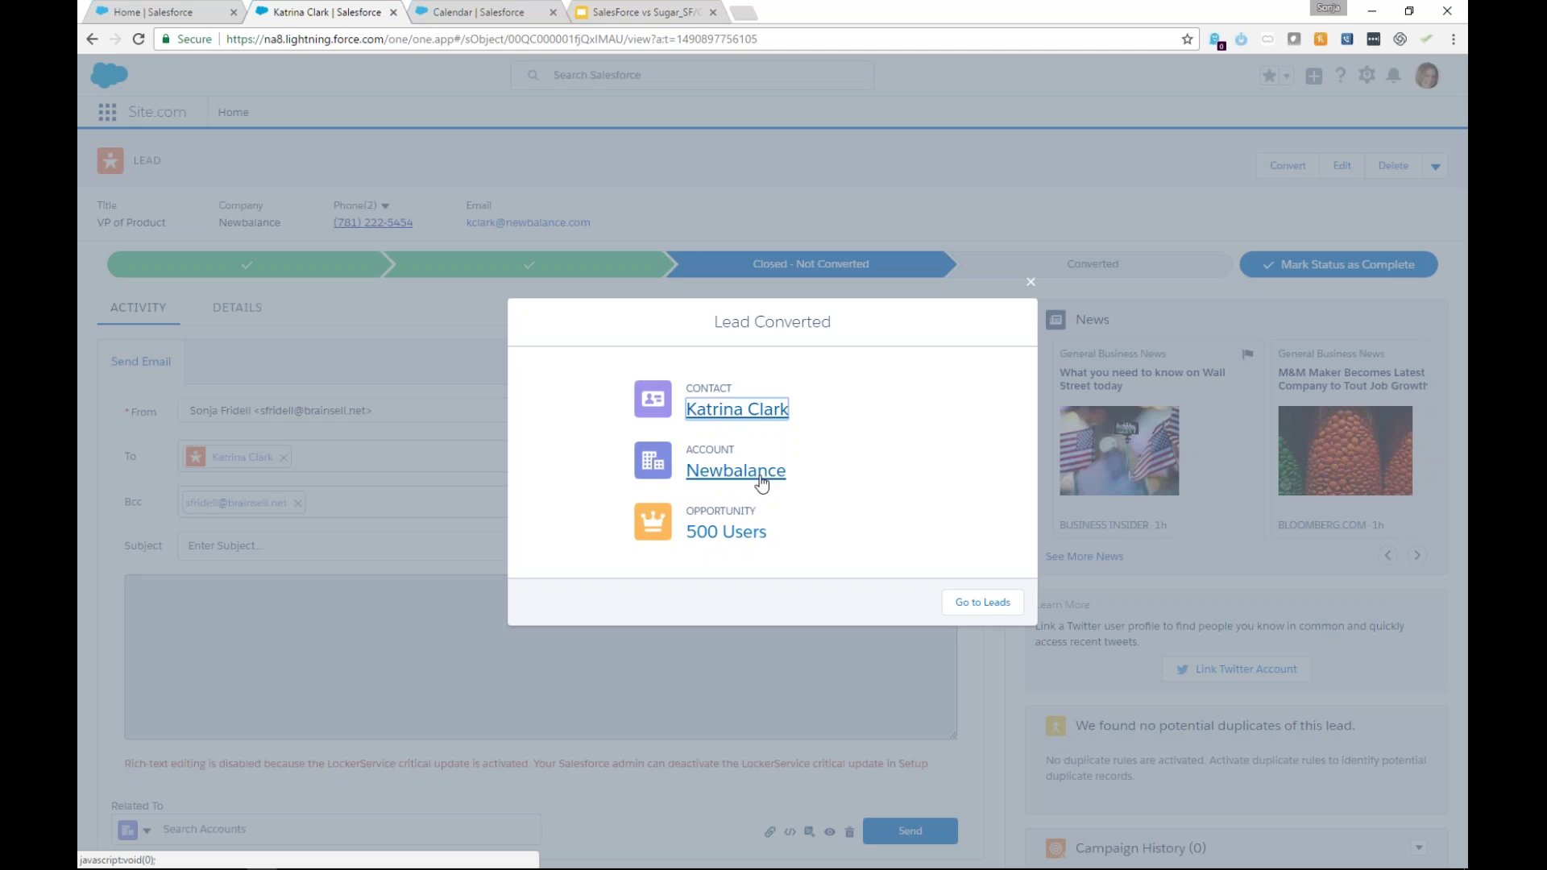
{"action": "left_click", "coordinate": [736, 471]}
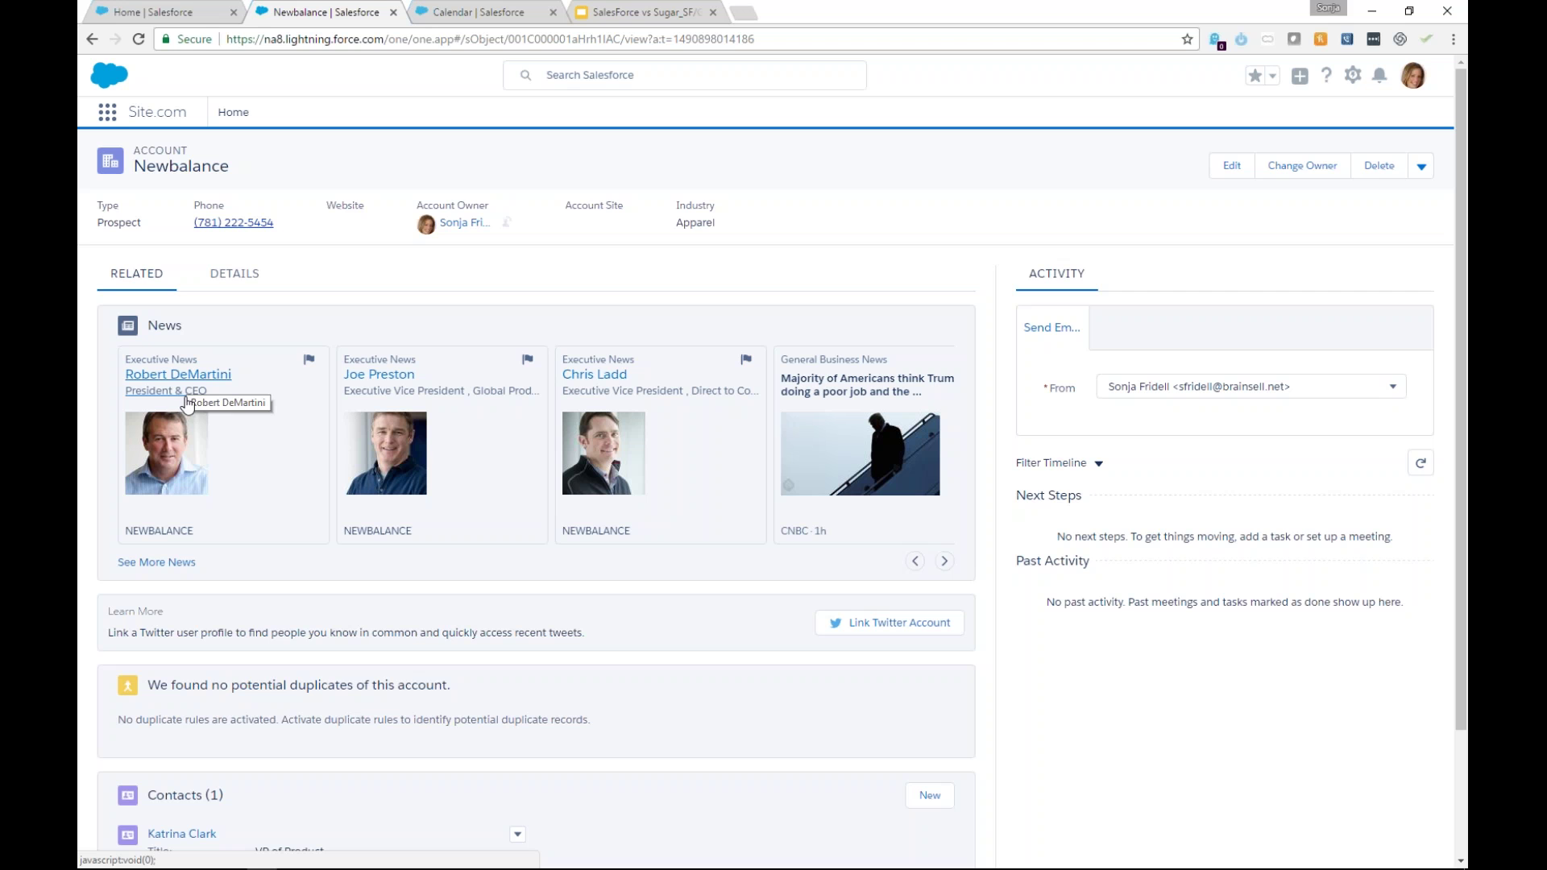
Scroll the Newbalance account down to its Contacts and Notes & Attachments sections.
{"action": "scroll", "coordinate": [309, 503], "scroll_direction": "down", "scroll_amount": 3}
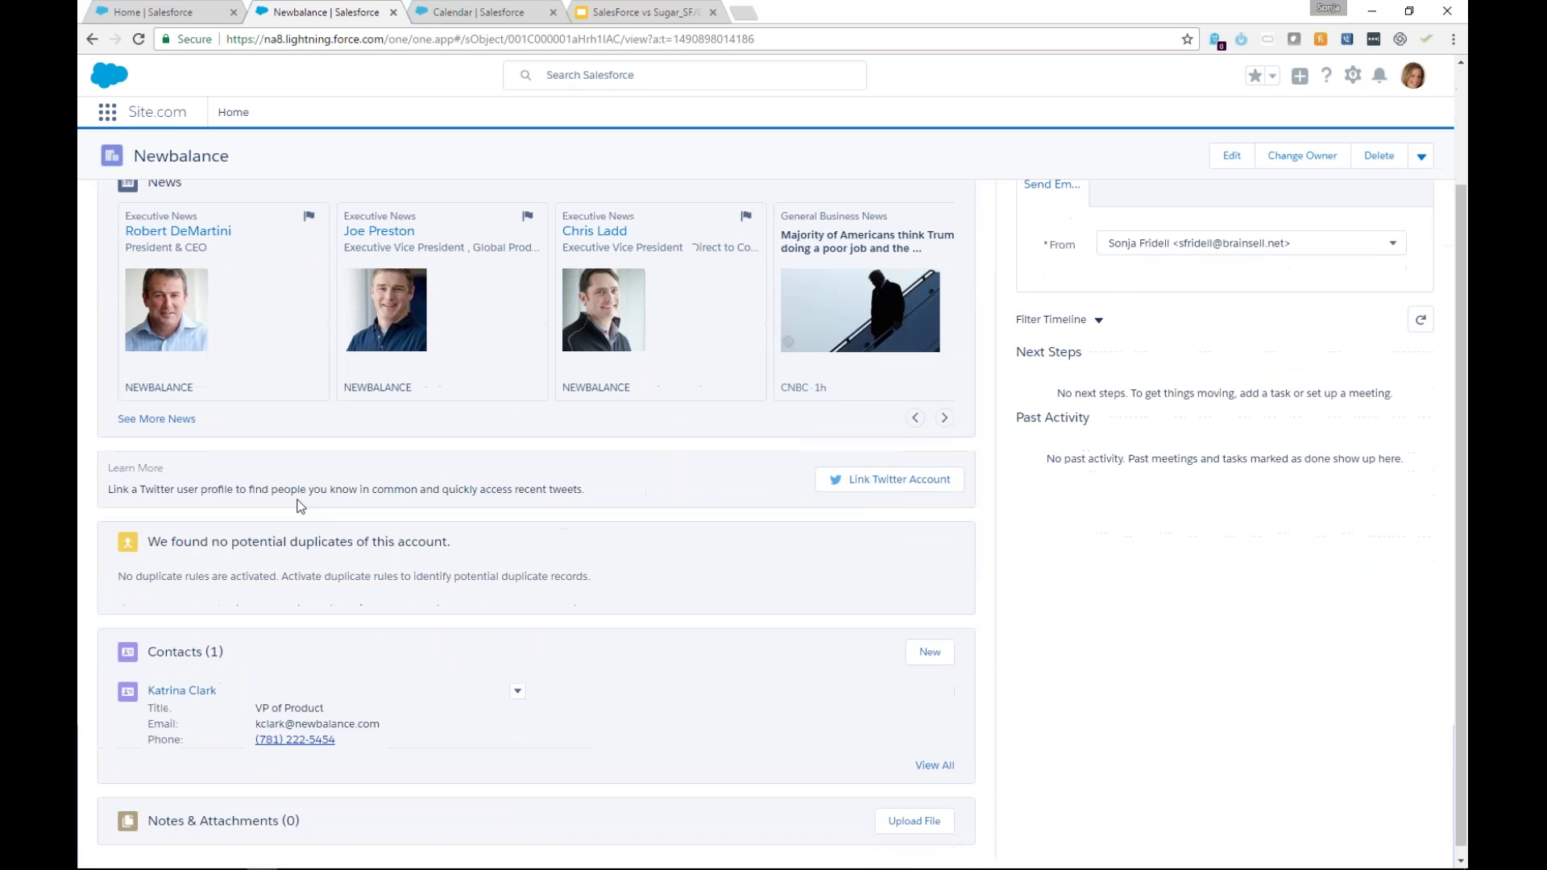
{"action": "left_click", "coordinate": [857, 484]}
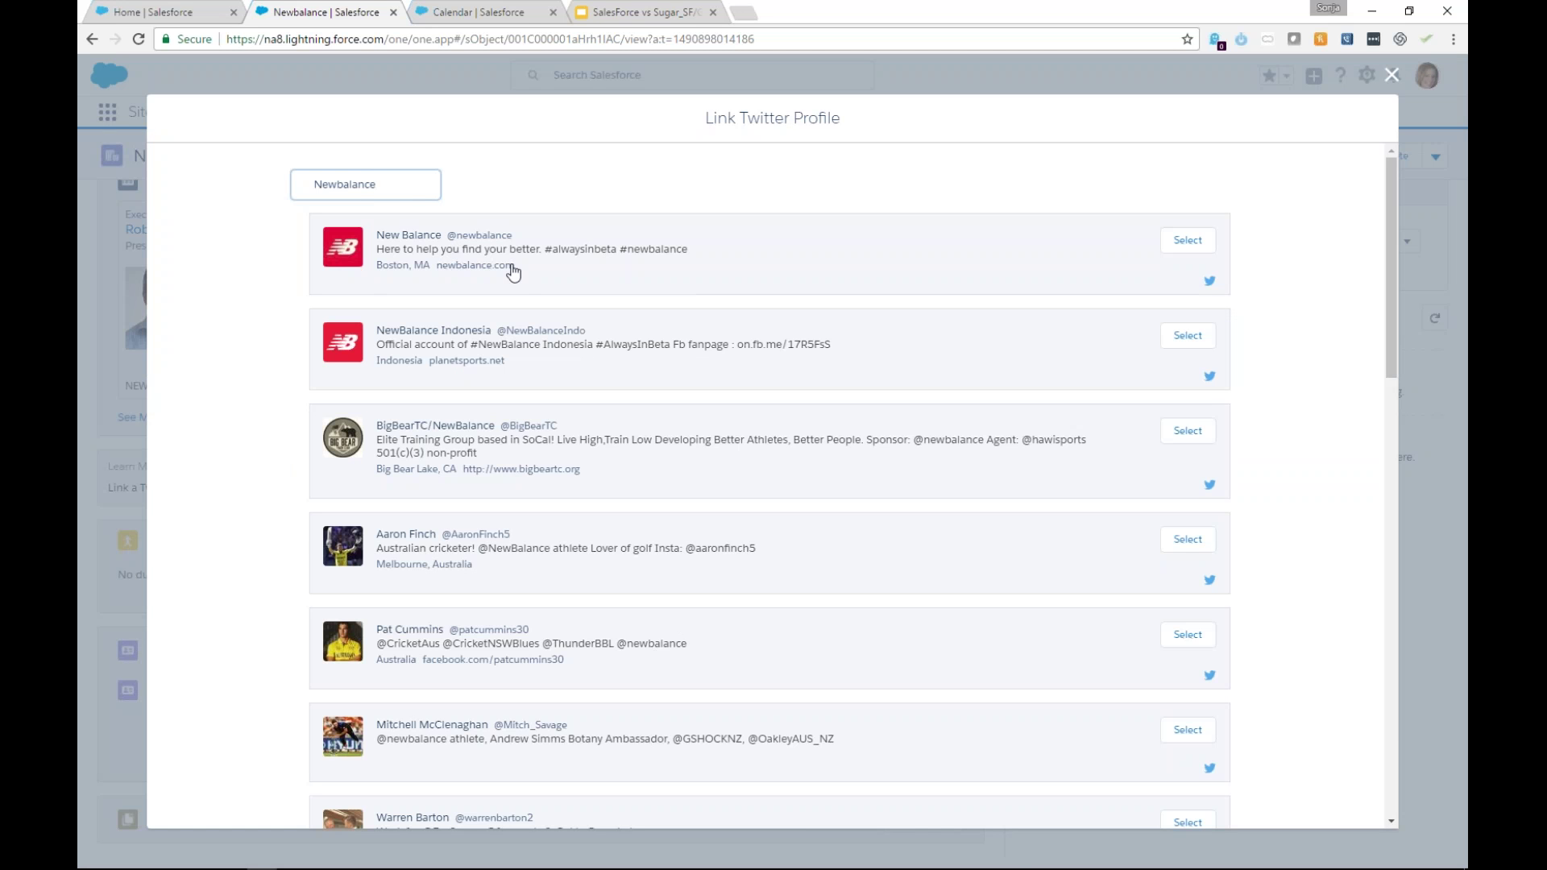
{"action": "left_click", "coordinate": [1187, 240]}
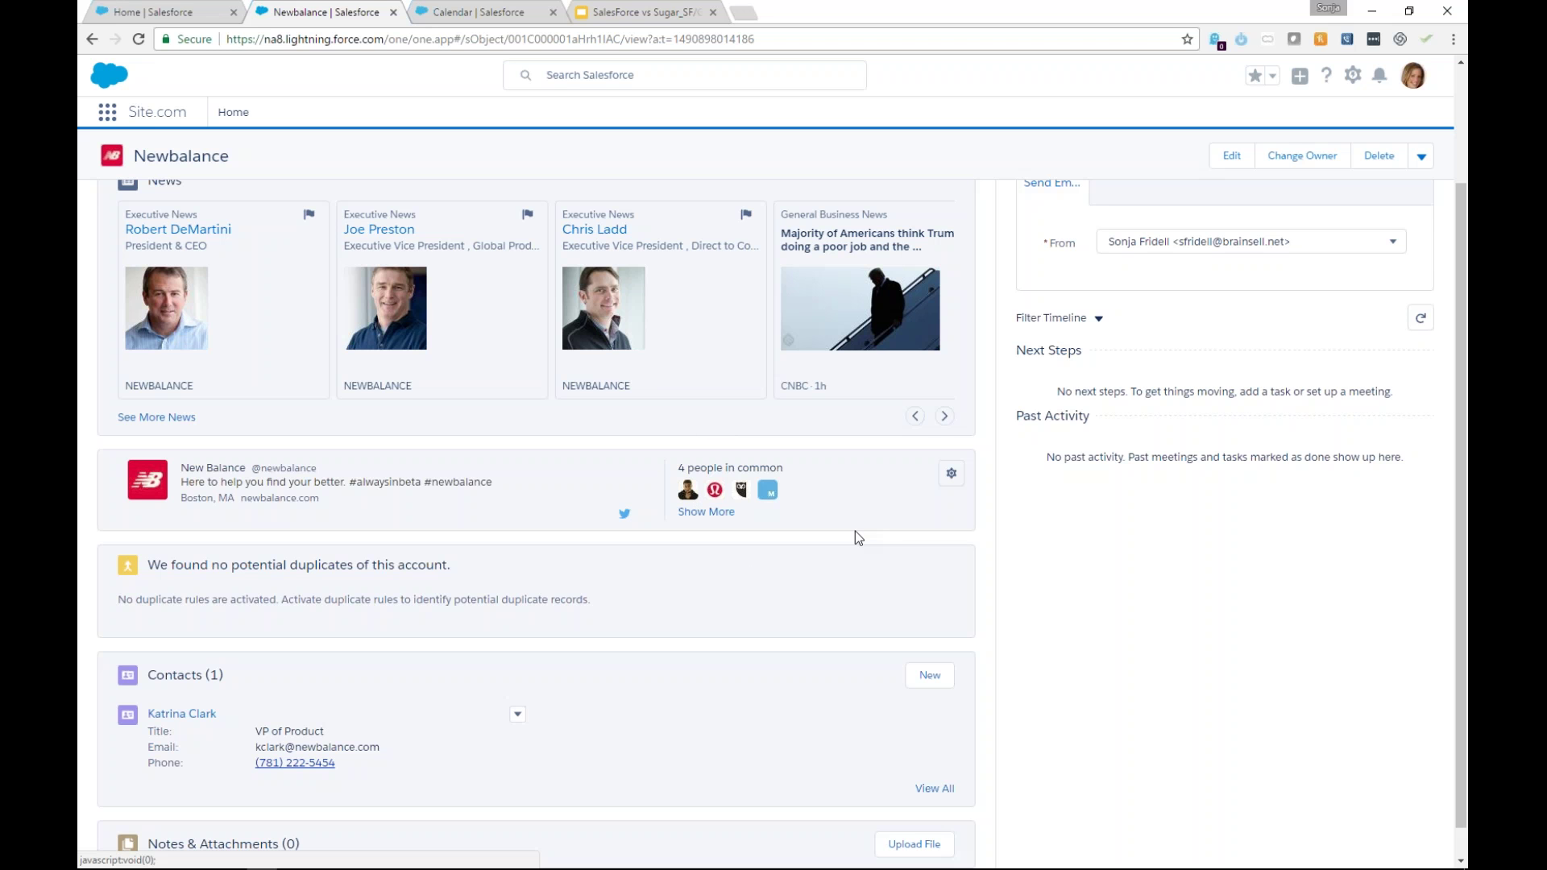
{"action": "scroll", "coordinate": [854, 530], "scroll_direction": "down", "scroll_amount": 1}
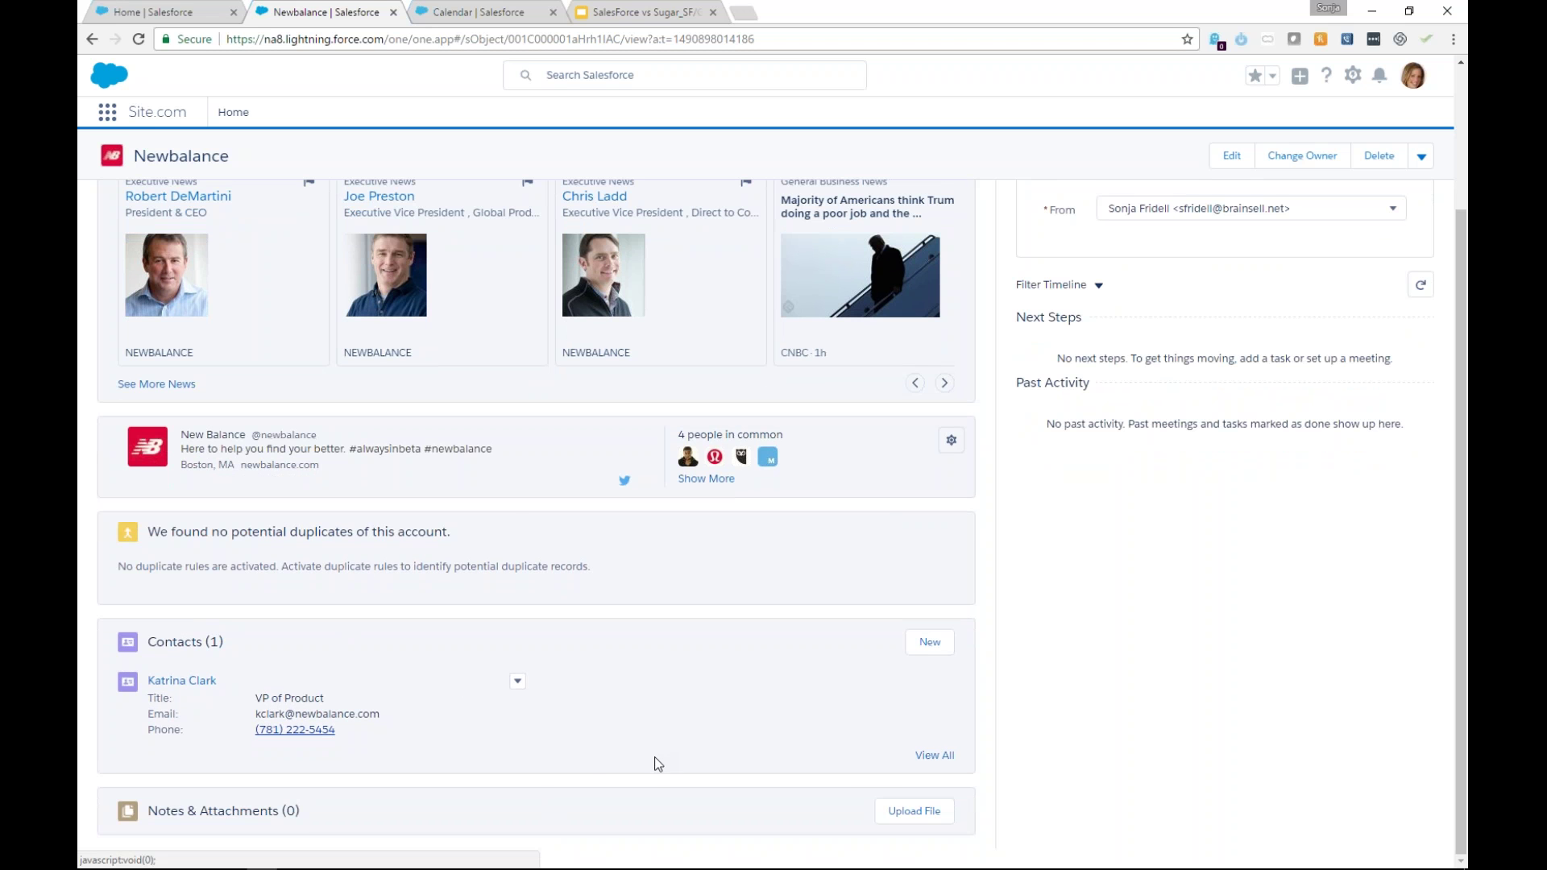
Show the Newbalance account's details: Hot rating, Prospect type, Apparel industry, 5,000 employees.
{"action": "scroll", "coordinate": [654, 756], "scroll_direction": "up", "scroll_amount": 5}
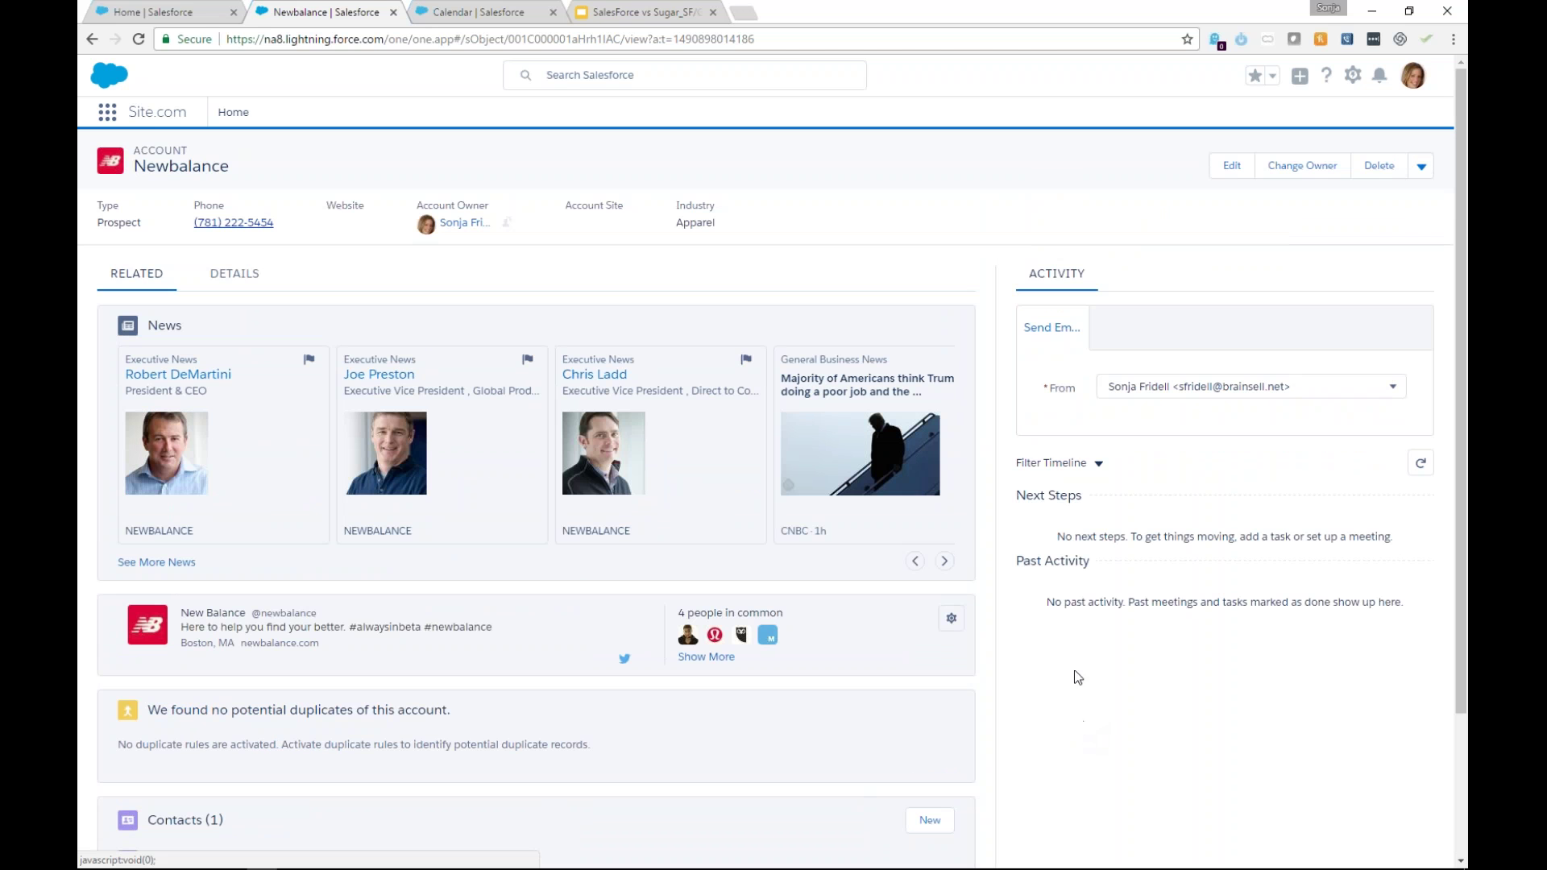
{"action": "scroll", "coordinate": [858, 733], "scroll_direction": "down", "scroll_amount": 3}
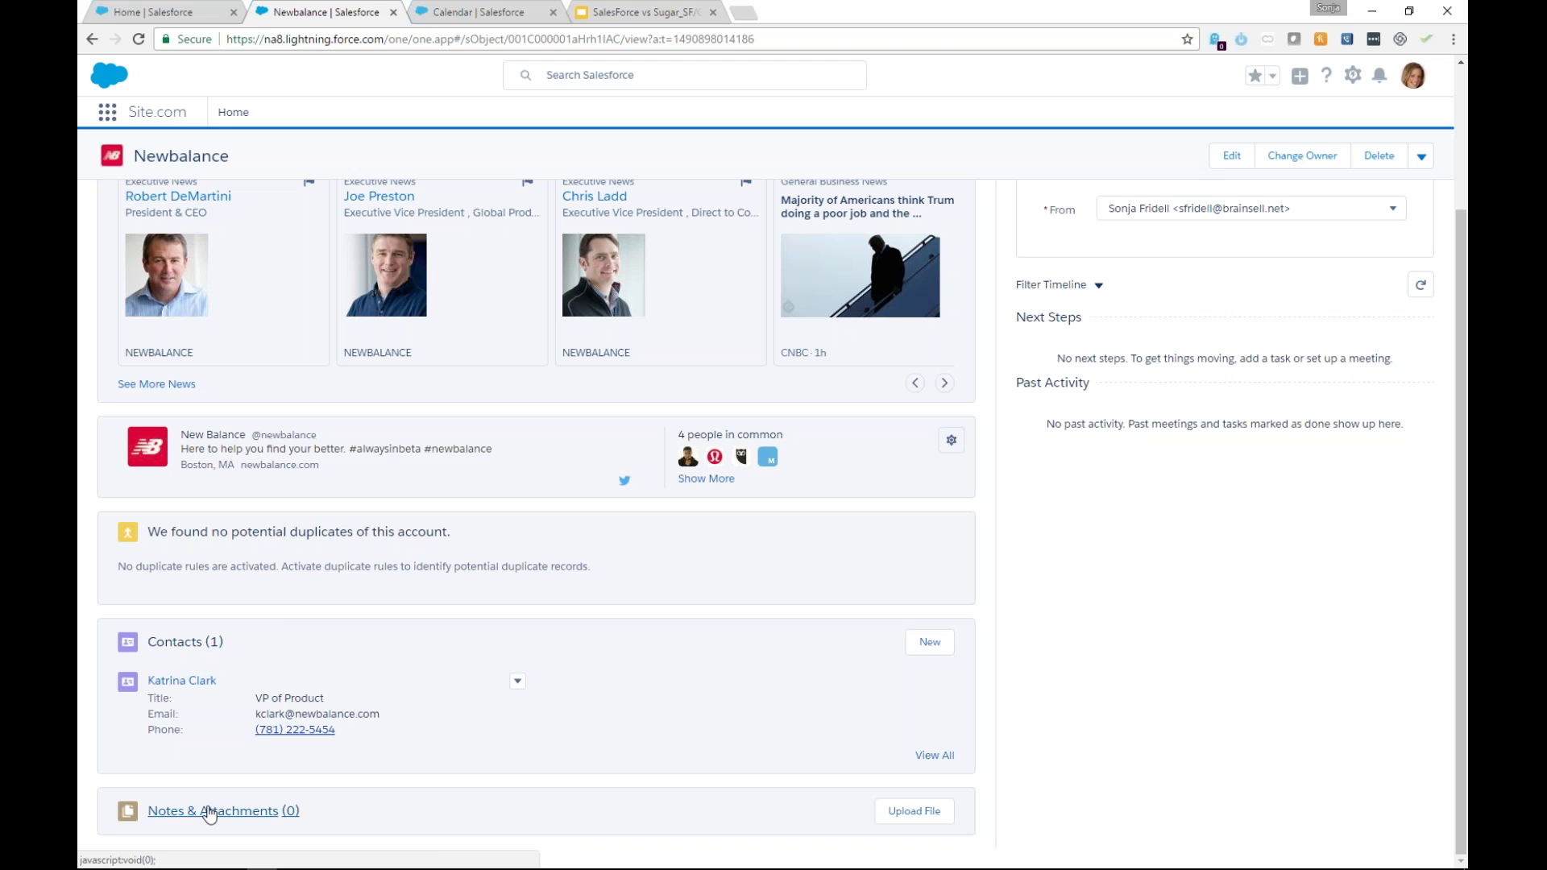
{"action": "mouse_move", "coordinate": [183, 686]}
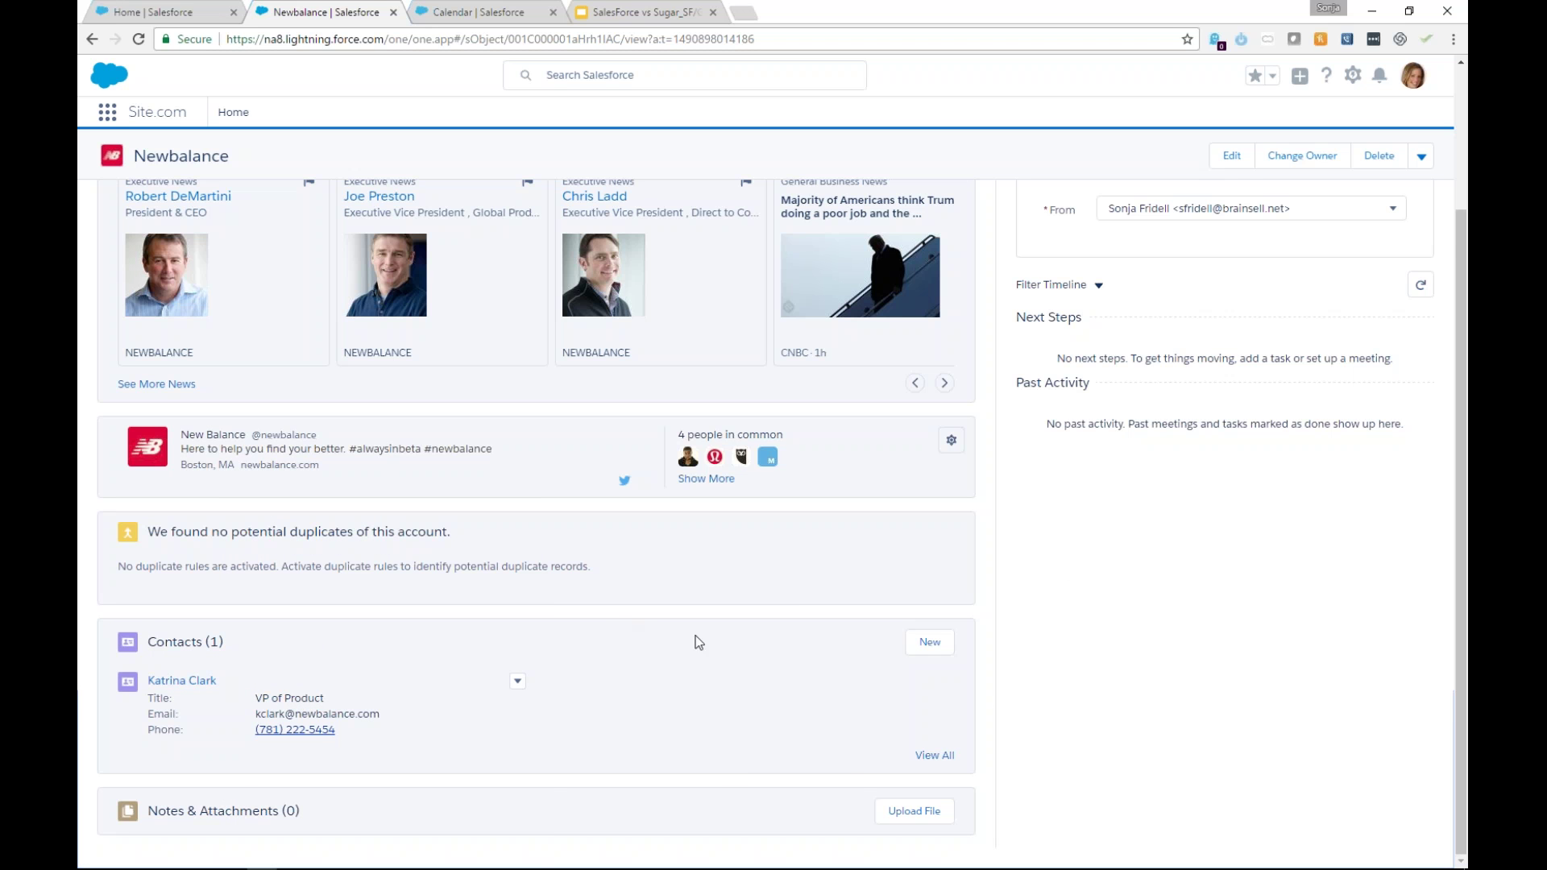
{"action": "scroll", "coordinate": [761, 773], "scroll_direction": "up", "scroll_amount": 3}
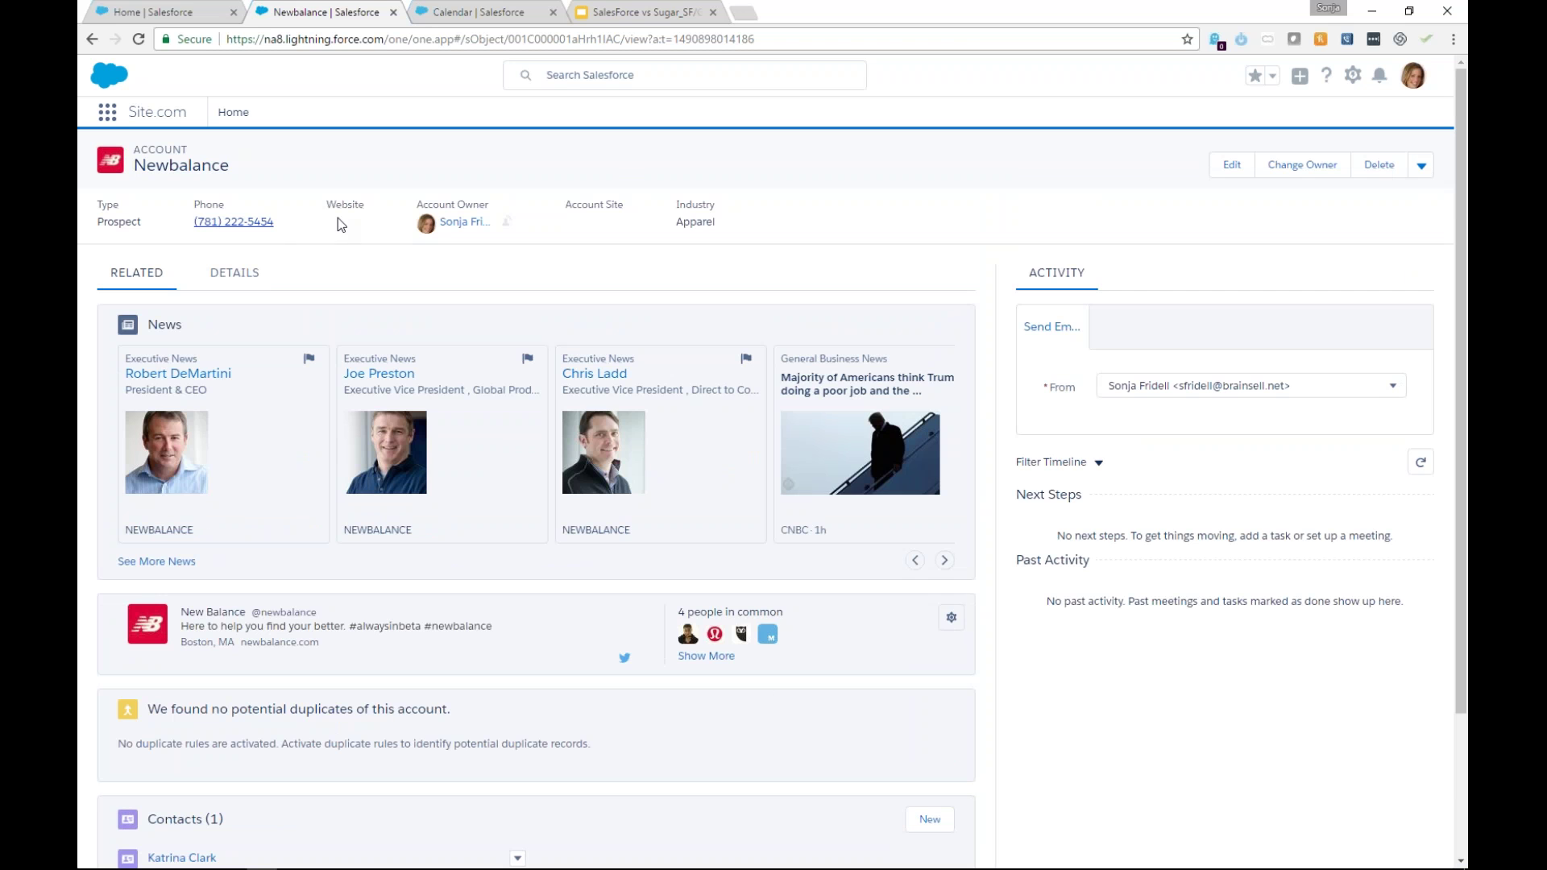
{"action": "left_click", "coordinate": [235, 273]}
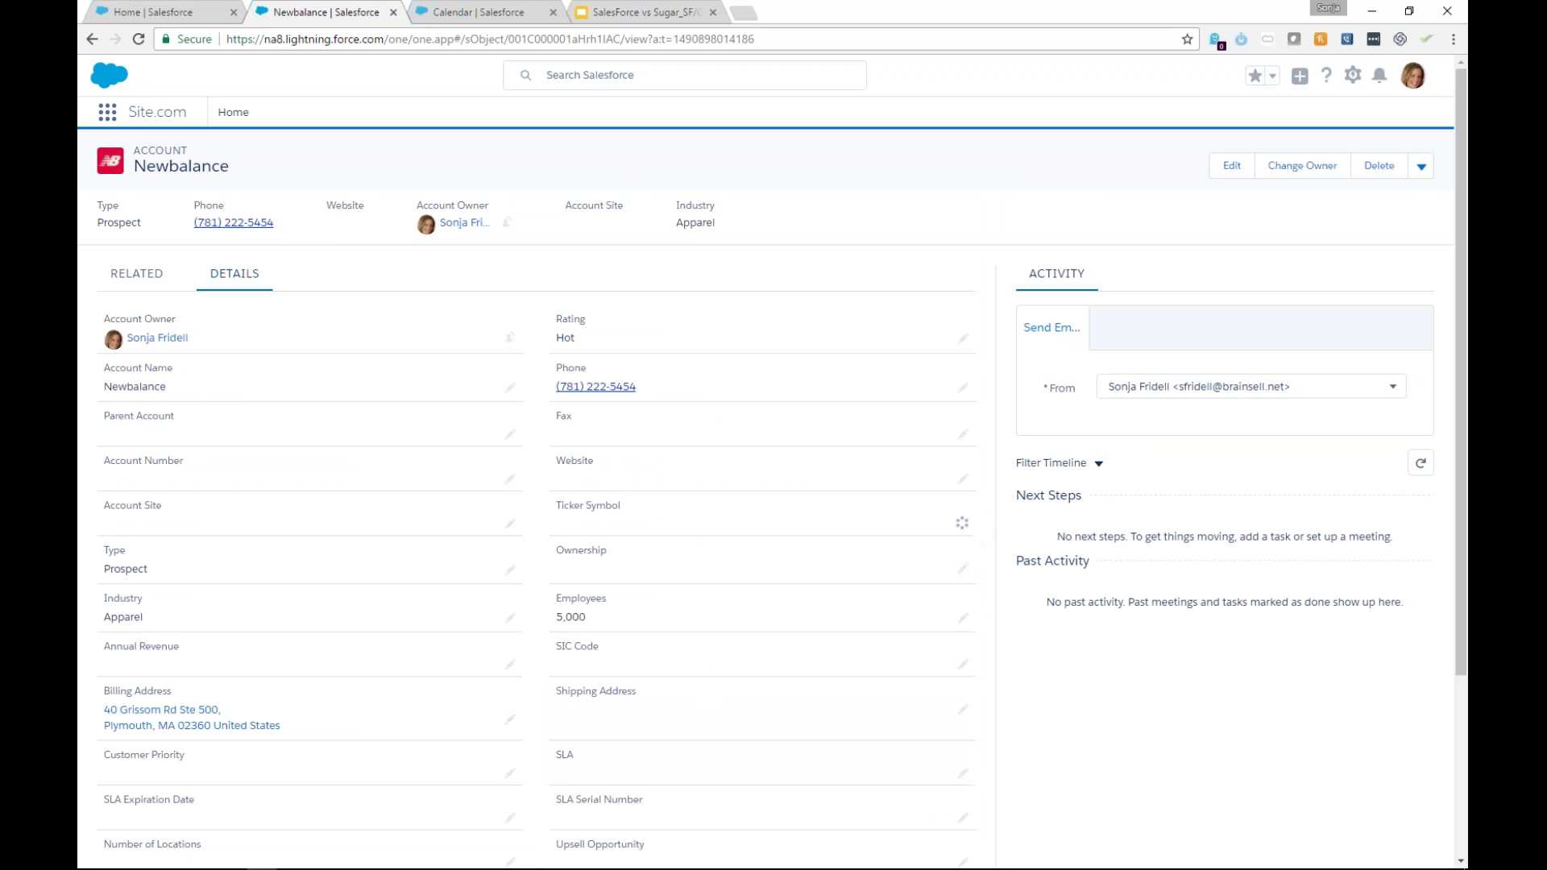
{"action": "double_click", "coordinate": [848, 528]}
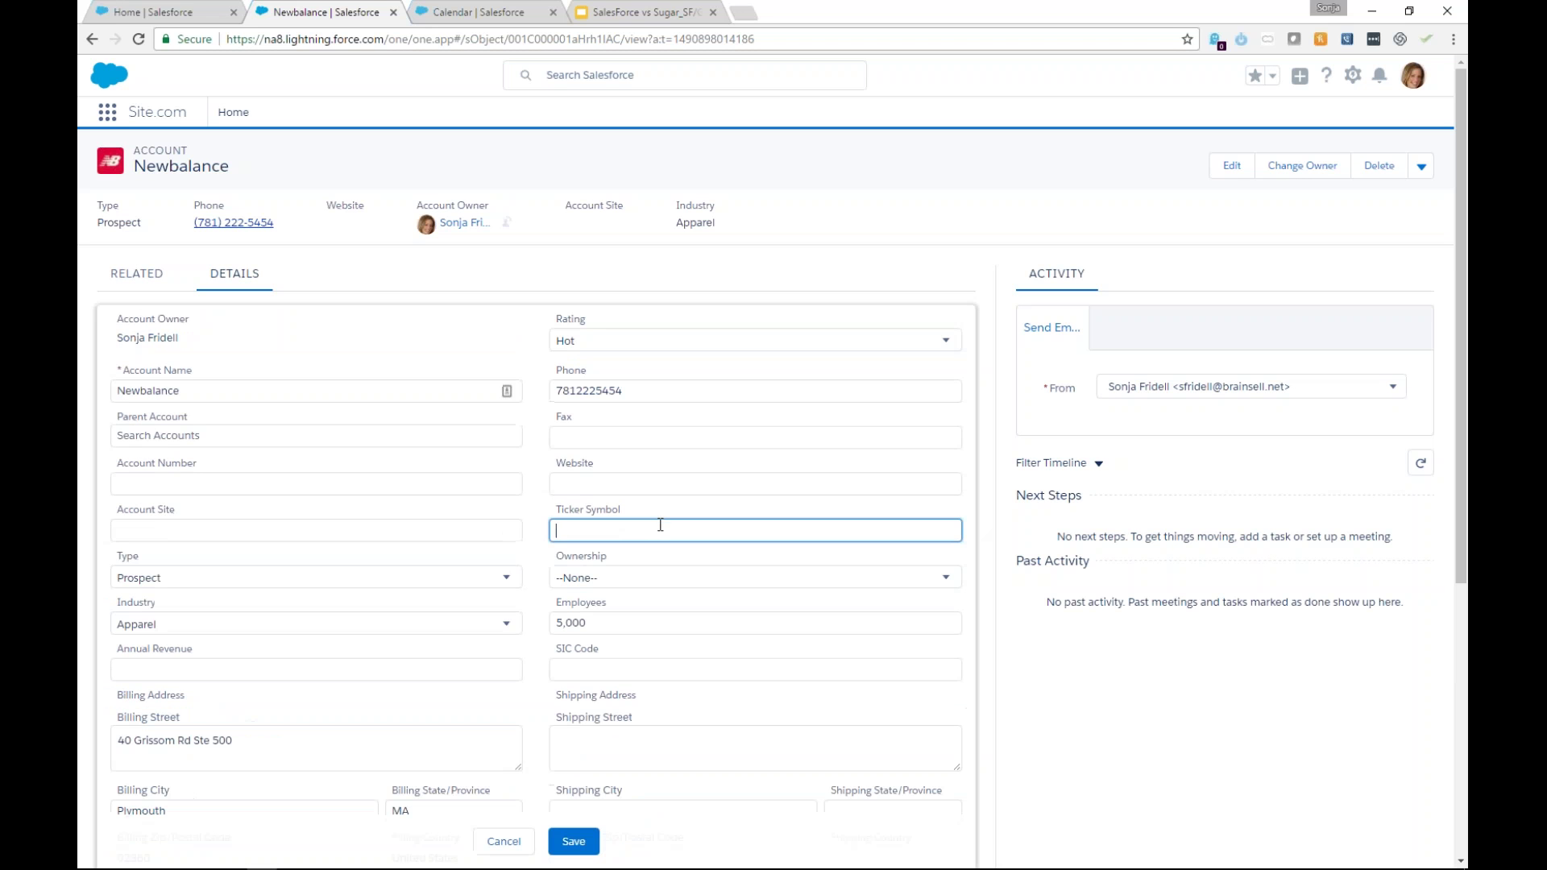
{"action": "left_click", "coordinate": [577, 480]}
{"action": "type", "text": "www"}
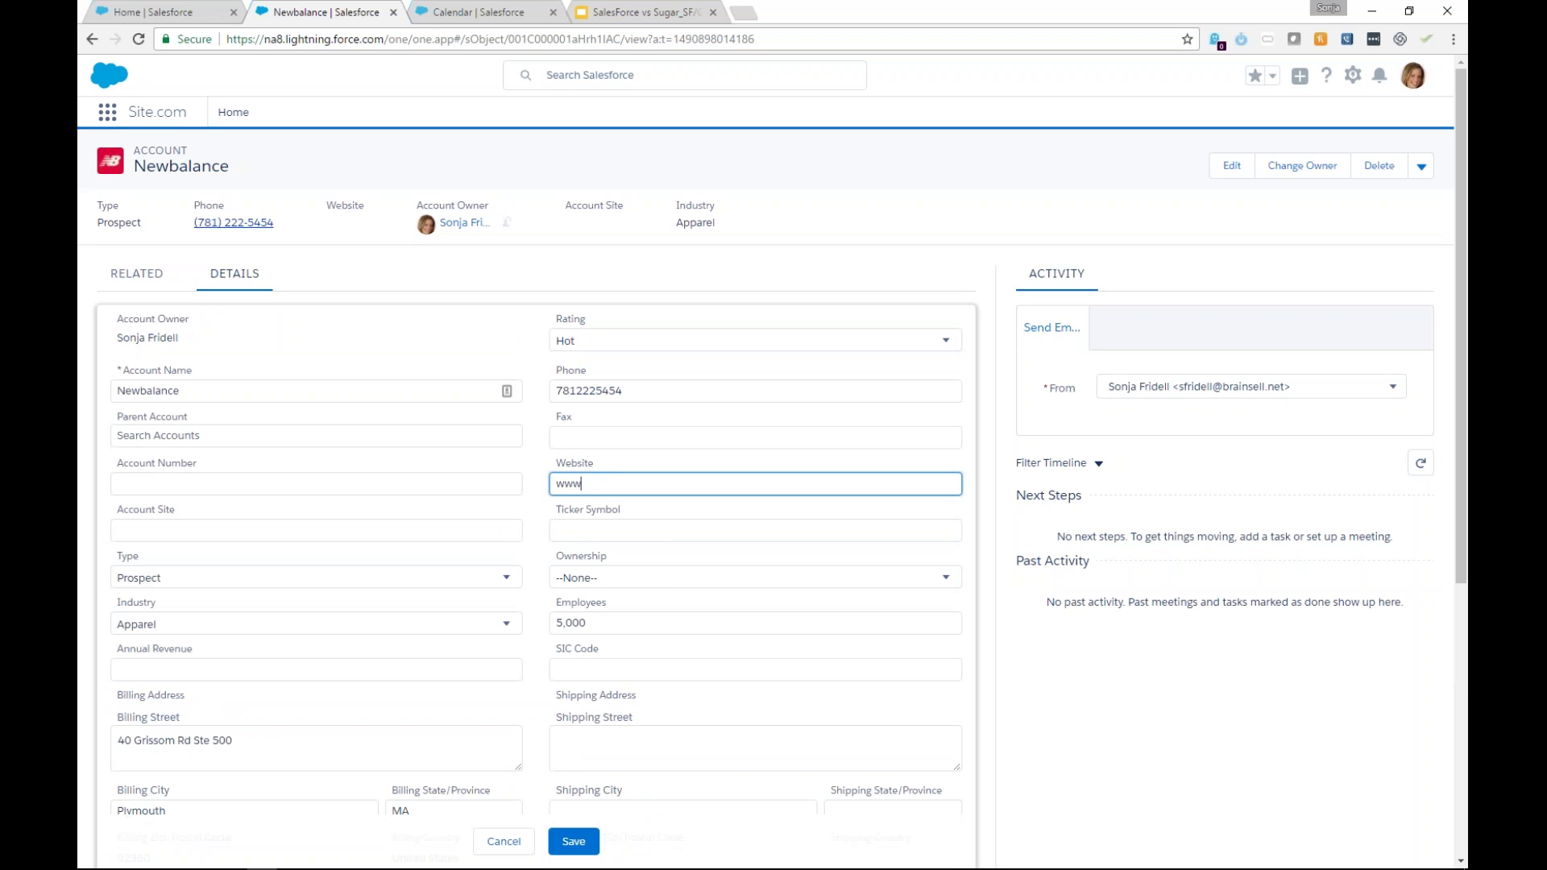
{"action": "type", "text": ".newbalance.com"}
{"action": "left_click", "coordinate": [574, 841]}
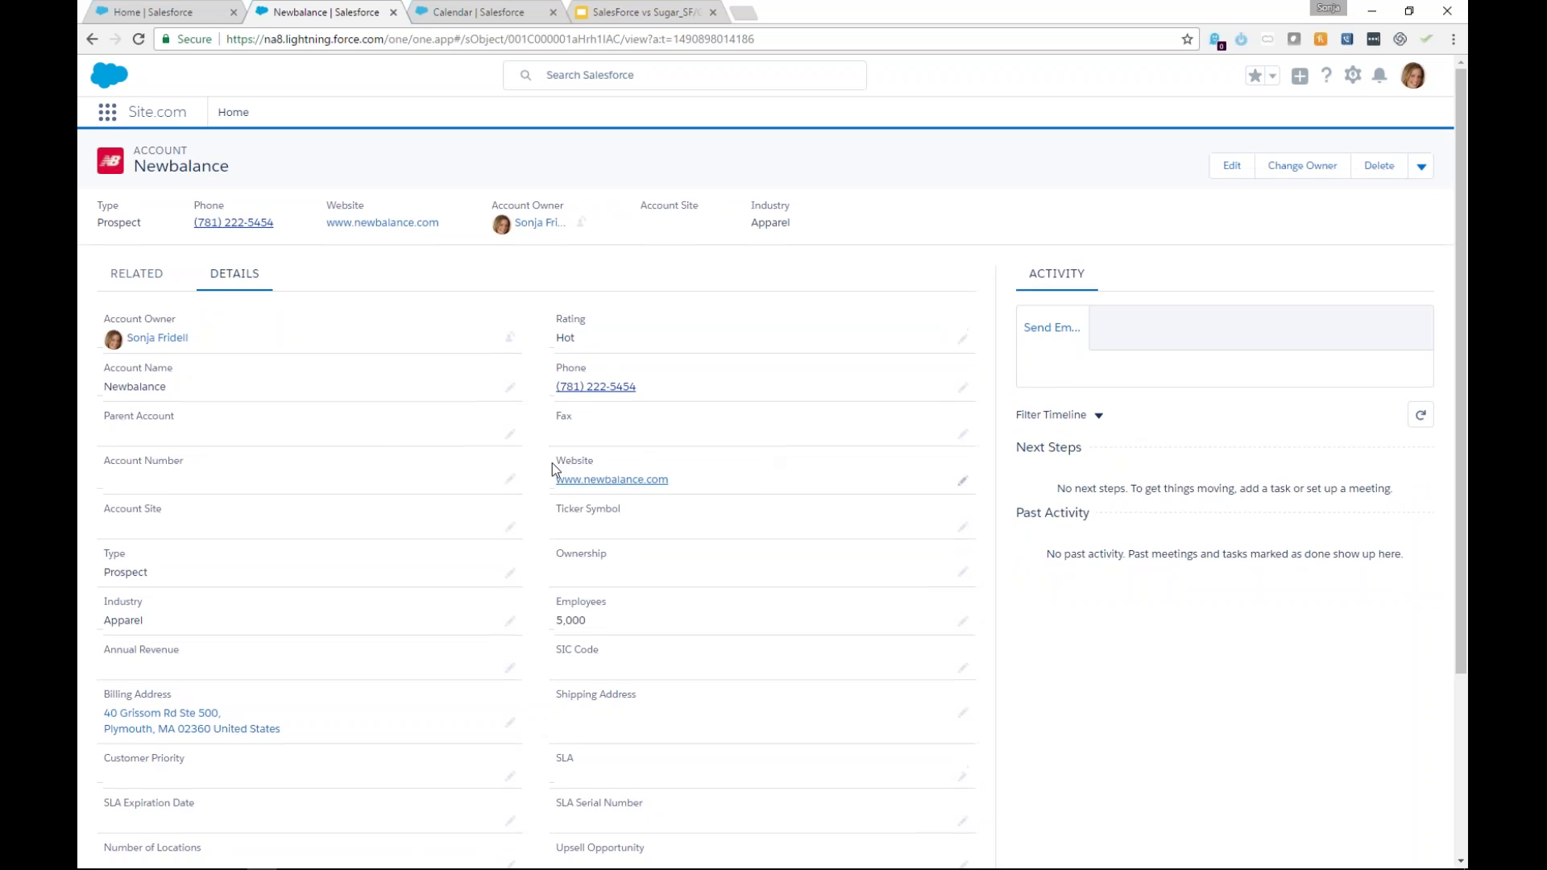
{"action": "left_click", "coordinate": [136, 274]}
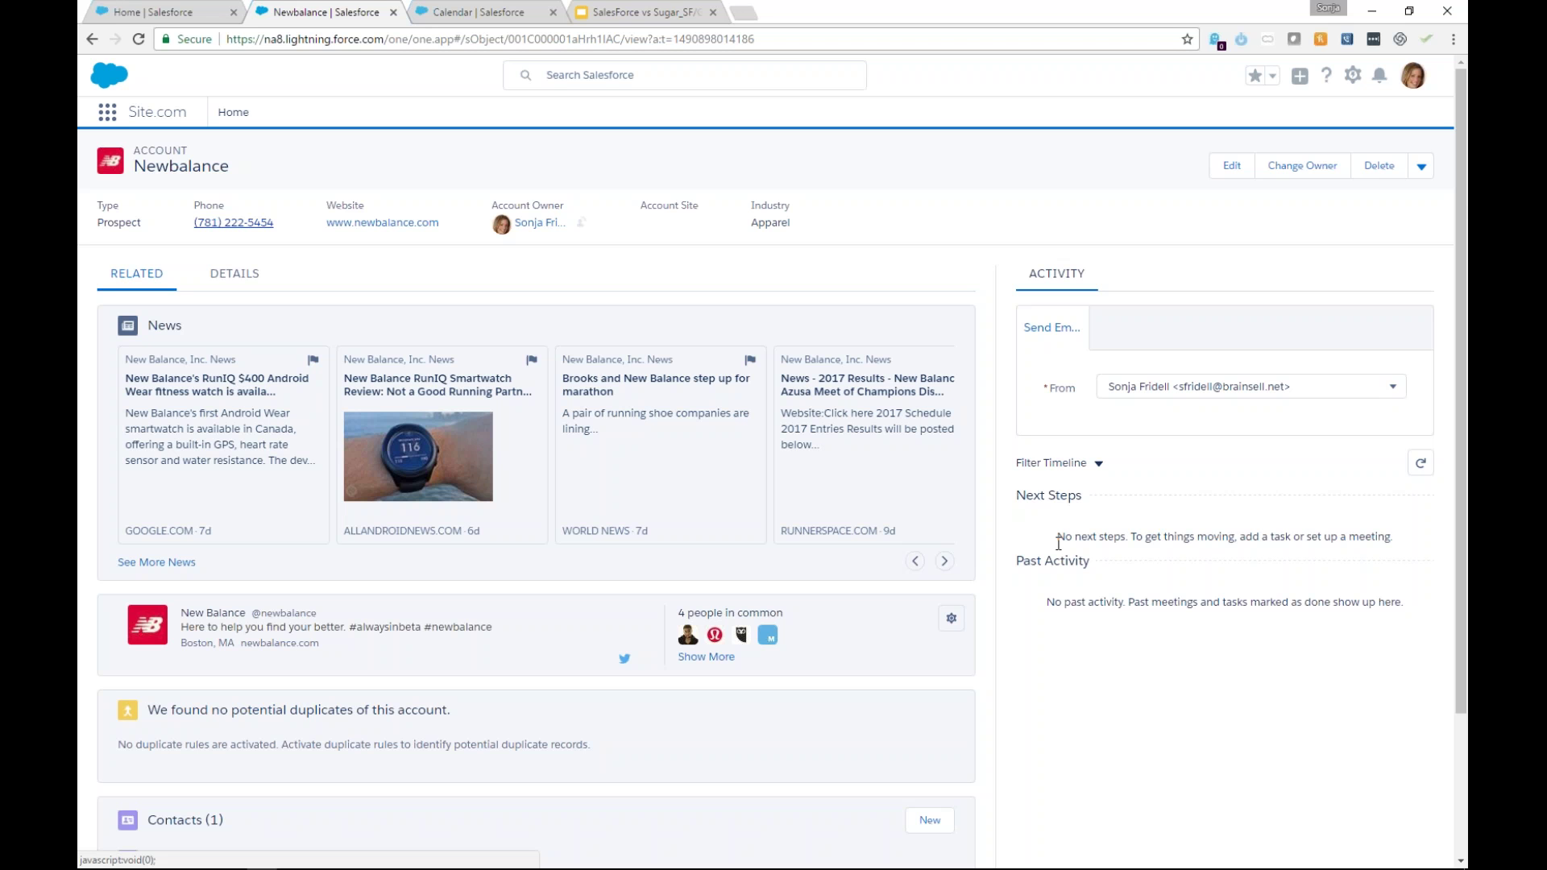
{"action": "scroll", "coordinate": [1080, 463], "scroll_direction": "down", "scroll_amount": 2}
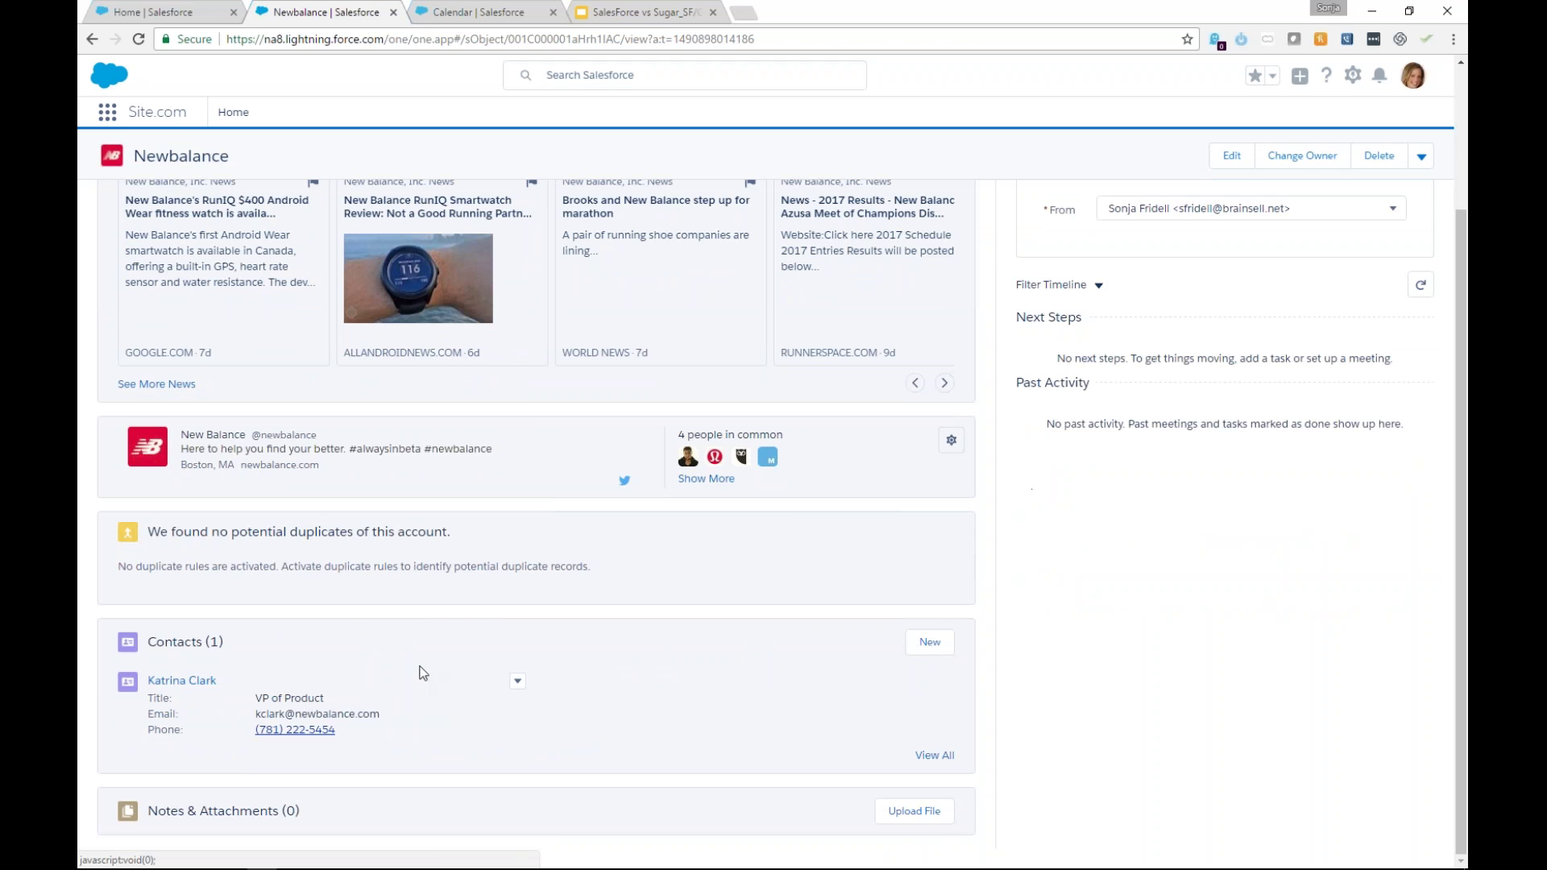
Open the converted contact from the Contacts list and scroll to its Opportunities section.
{"action": "mouse_move", "coordinate": [187, 684]}
{"action": "left_click", "coordinate": [198, 691]}
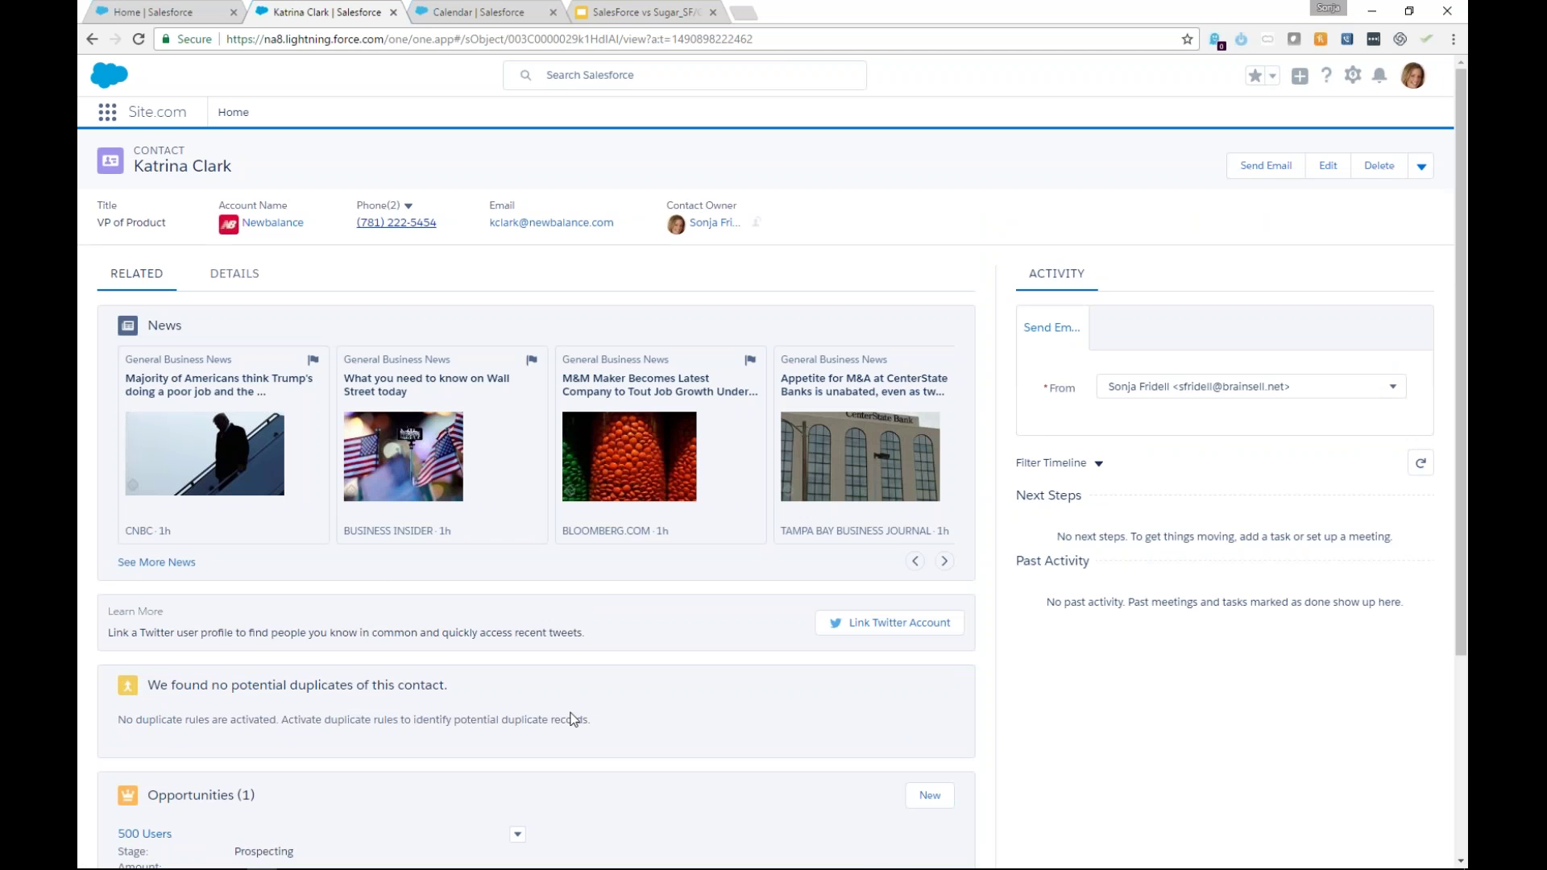
{"action": "scroll", "coordinate": [569, 718], "scroll_direction": "down", "scroll_amount": 3}
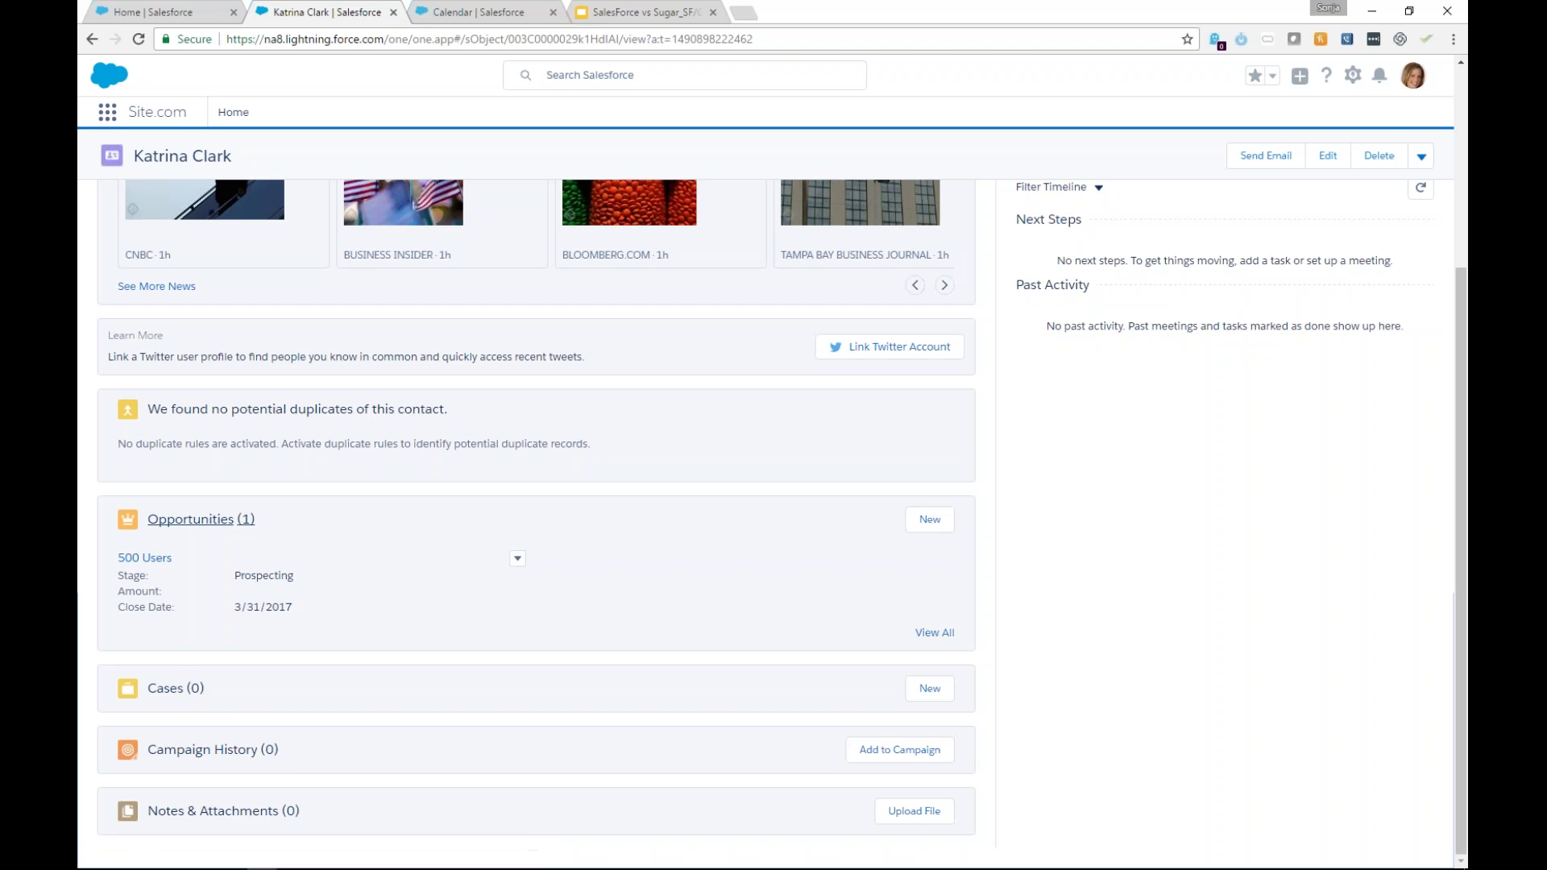
Open the 500 Users opportunity's details and start editing its empty Amount field.
{"action": "mouse_move", "coordinate": [131, 563]}
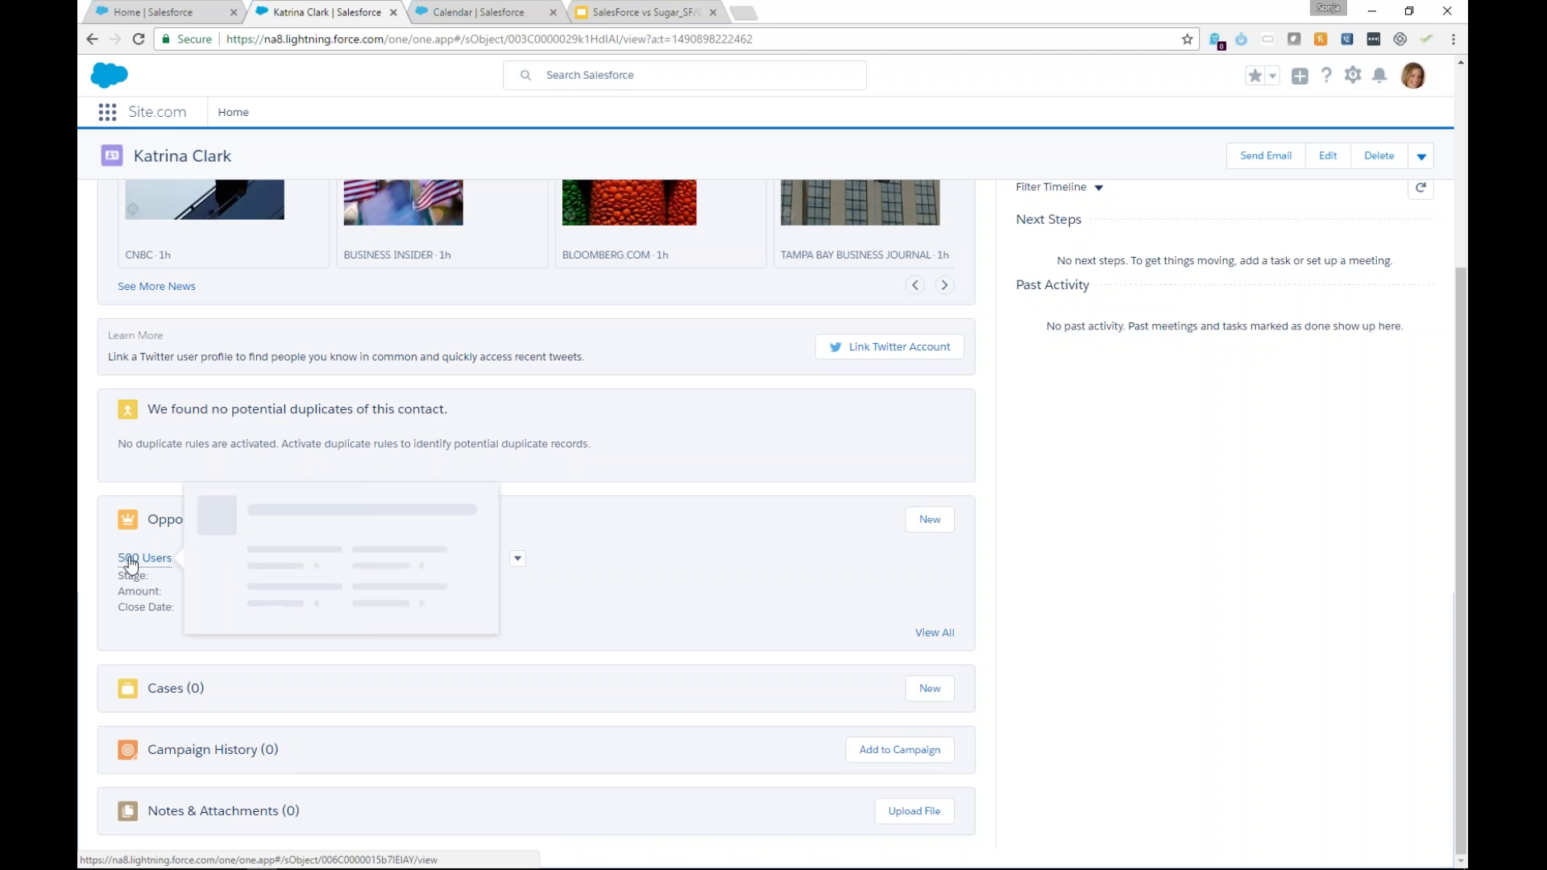
{"action": "left_click", "coordinate": [131, 558]}
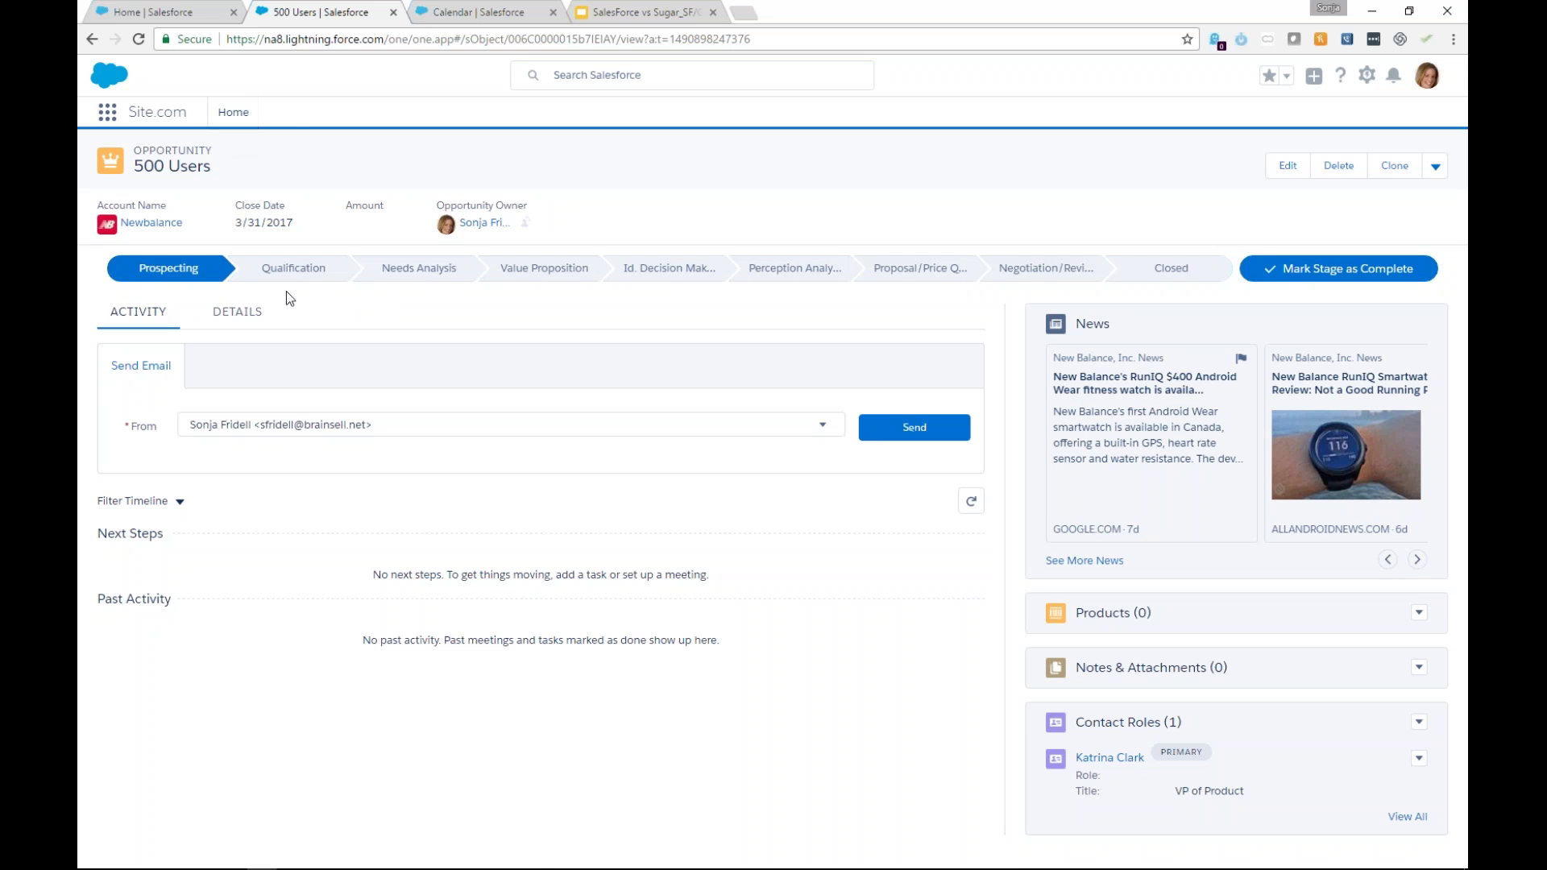
{"action": "left_click", "coordinate": [271, 305]}
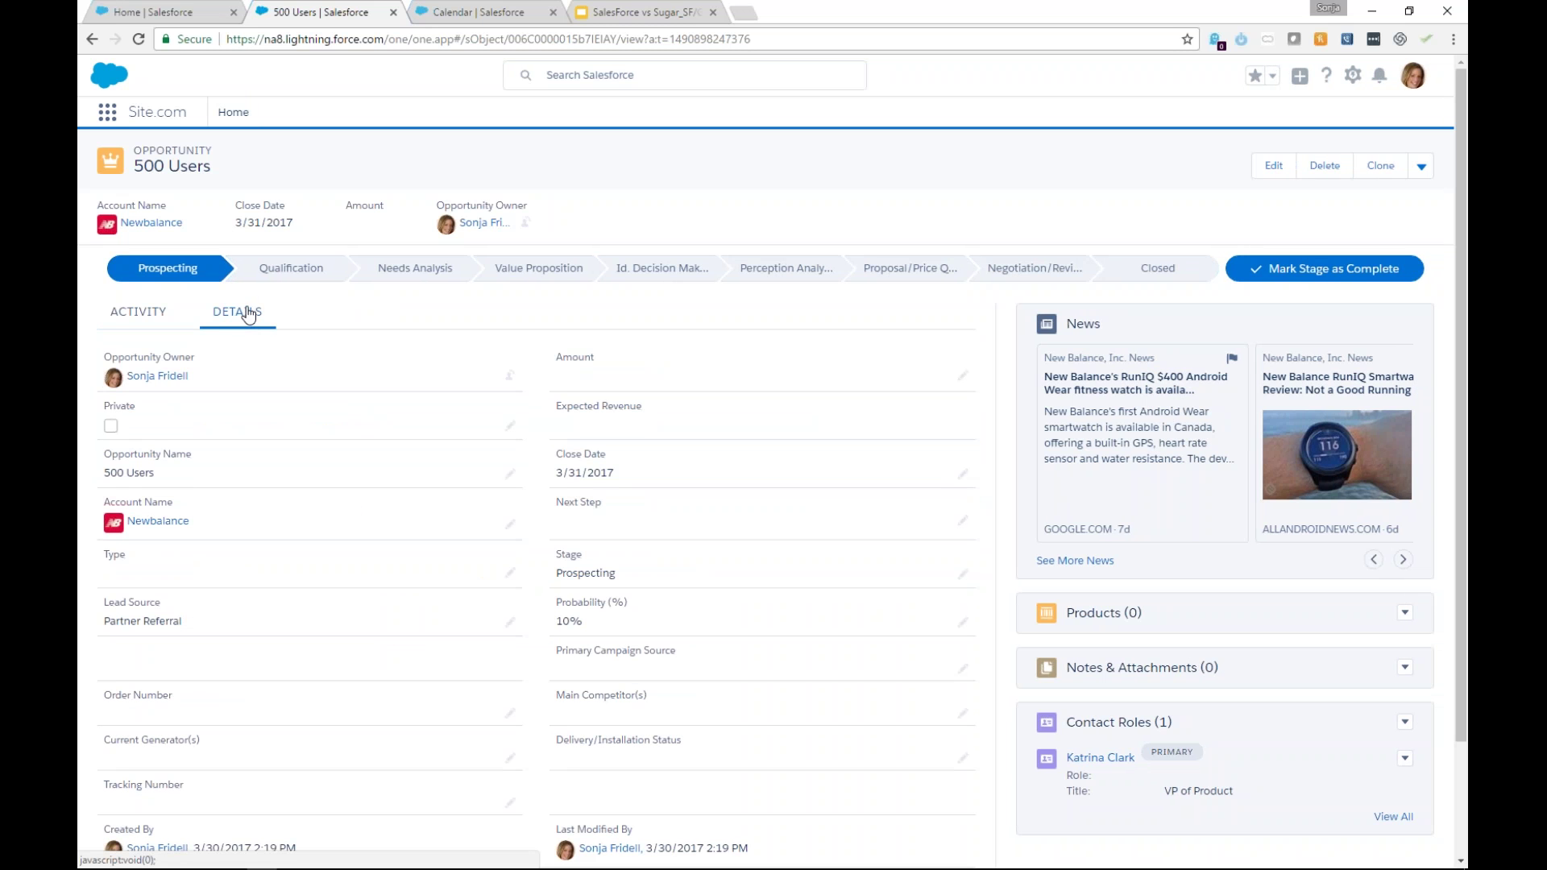
{"action": "left_click", "coordinate": [961, 376]}
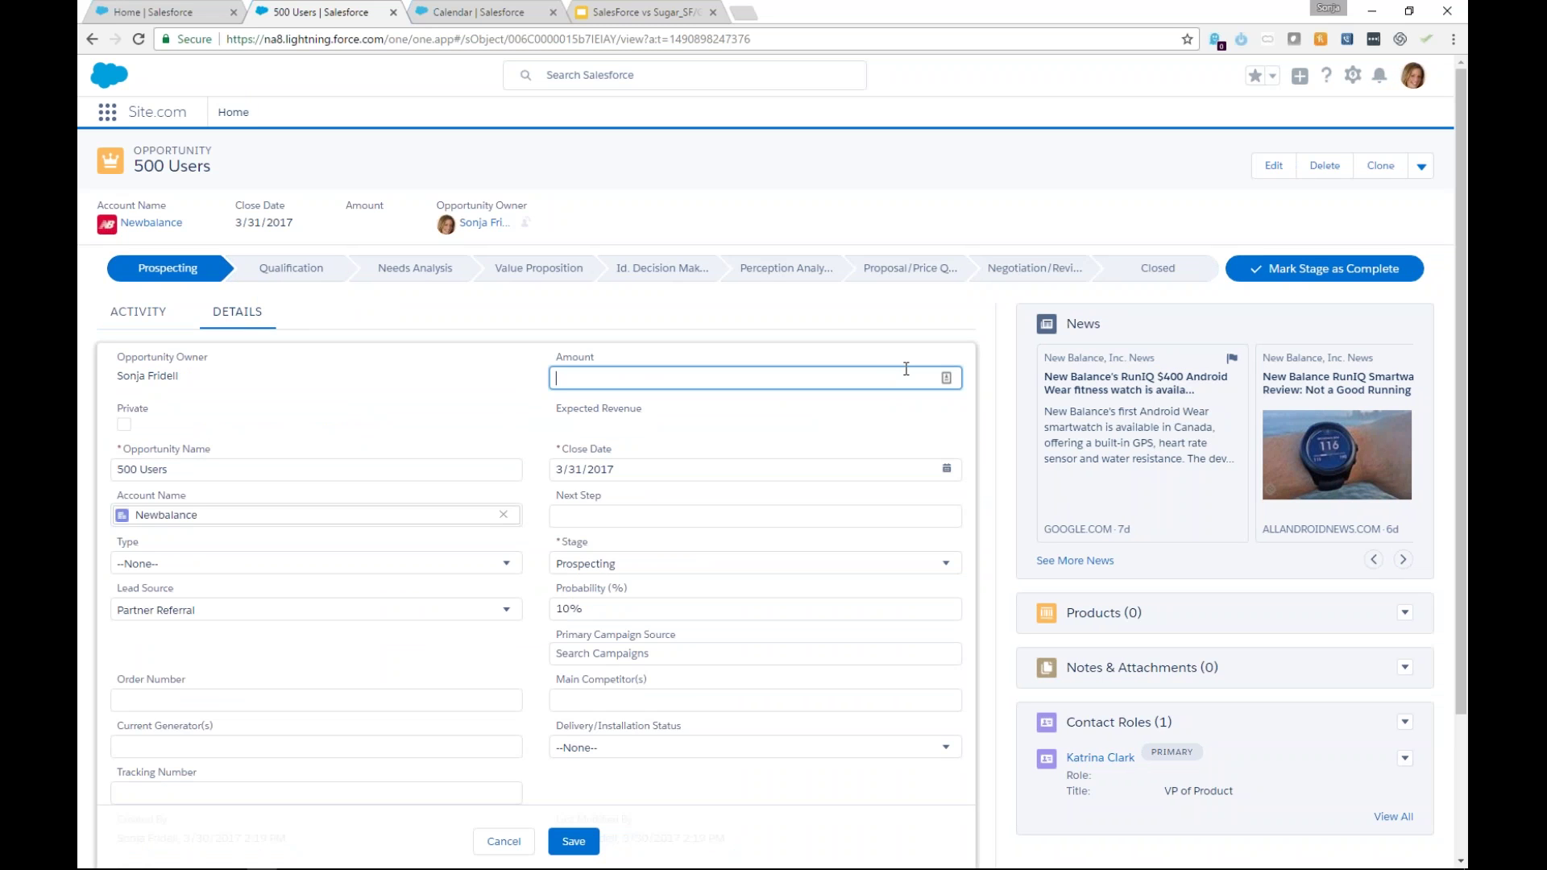
Enter an amount of 125000 and the next step 'Go onsite for demo'.
{"action": "type", "text": "125000"}
{"action": "left_click", "coordinate": [249, 427]}
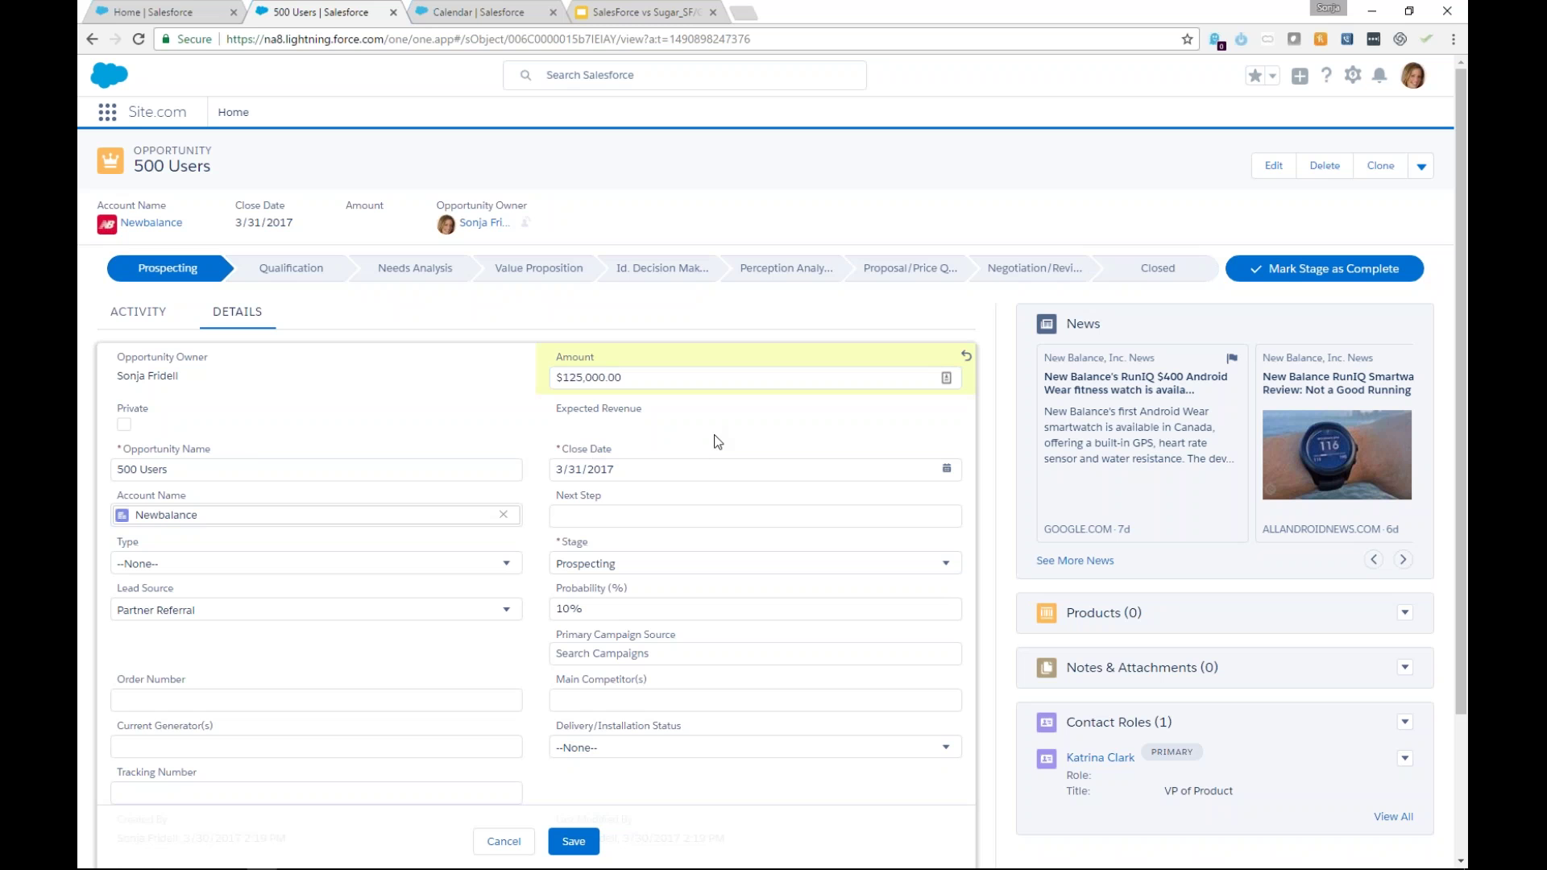
{"action": "left_click", "coordinate": [697, 502]}
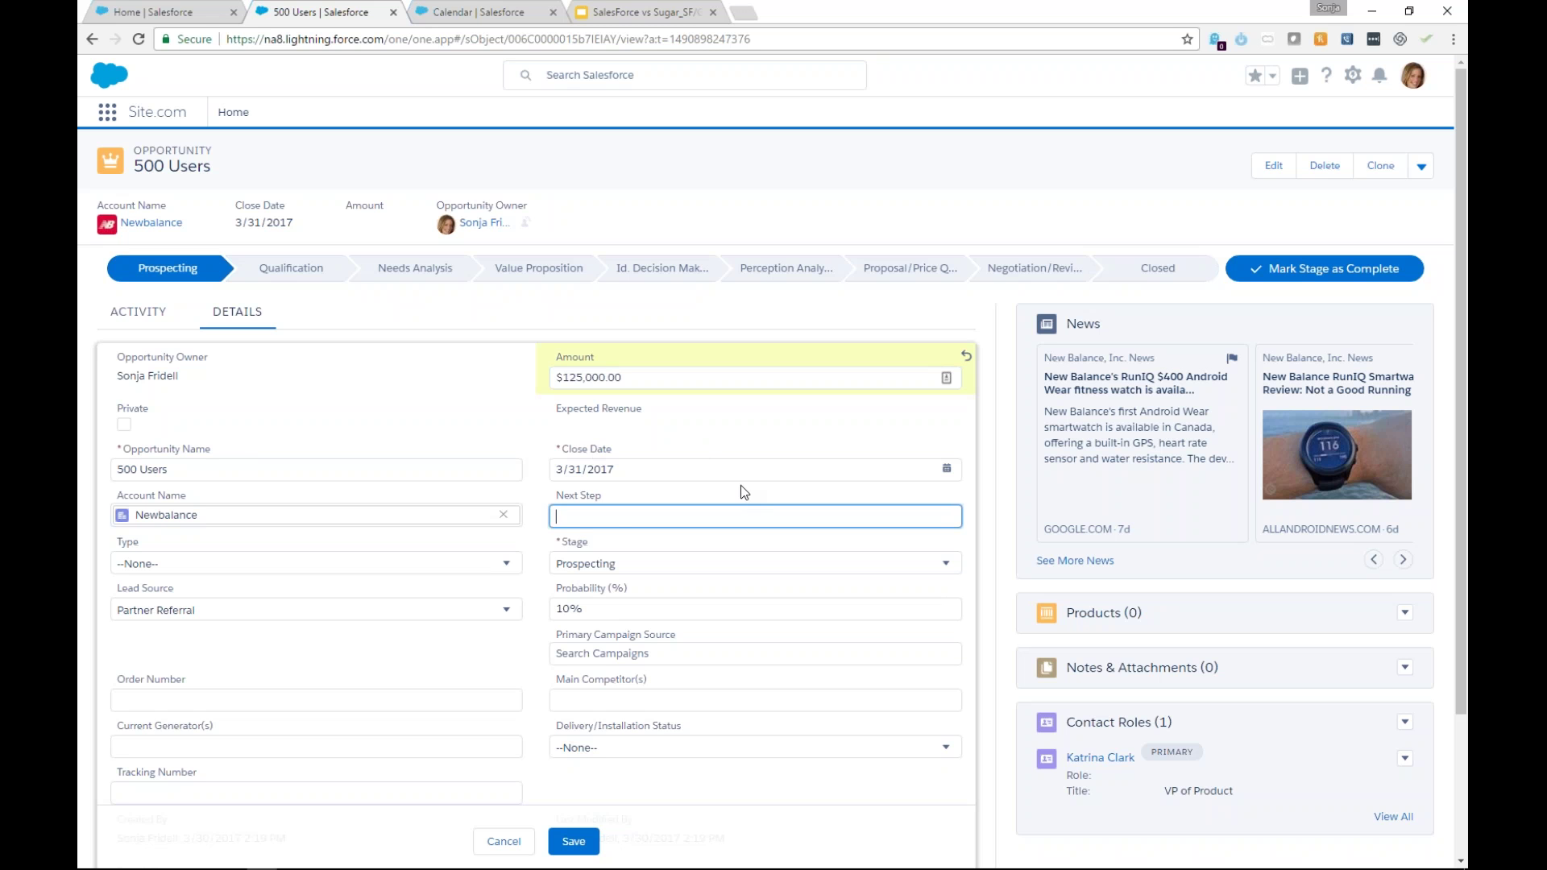
{"action": "type", "text": "Go onsite for demo"}
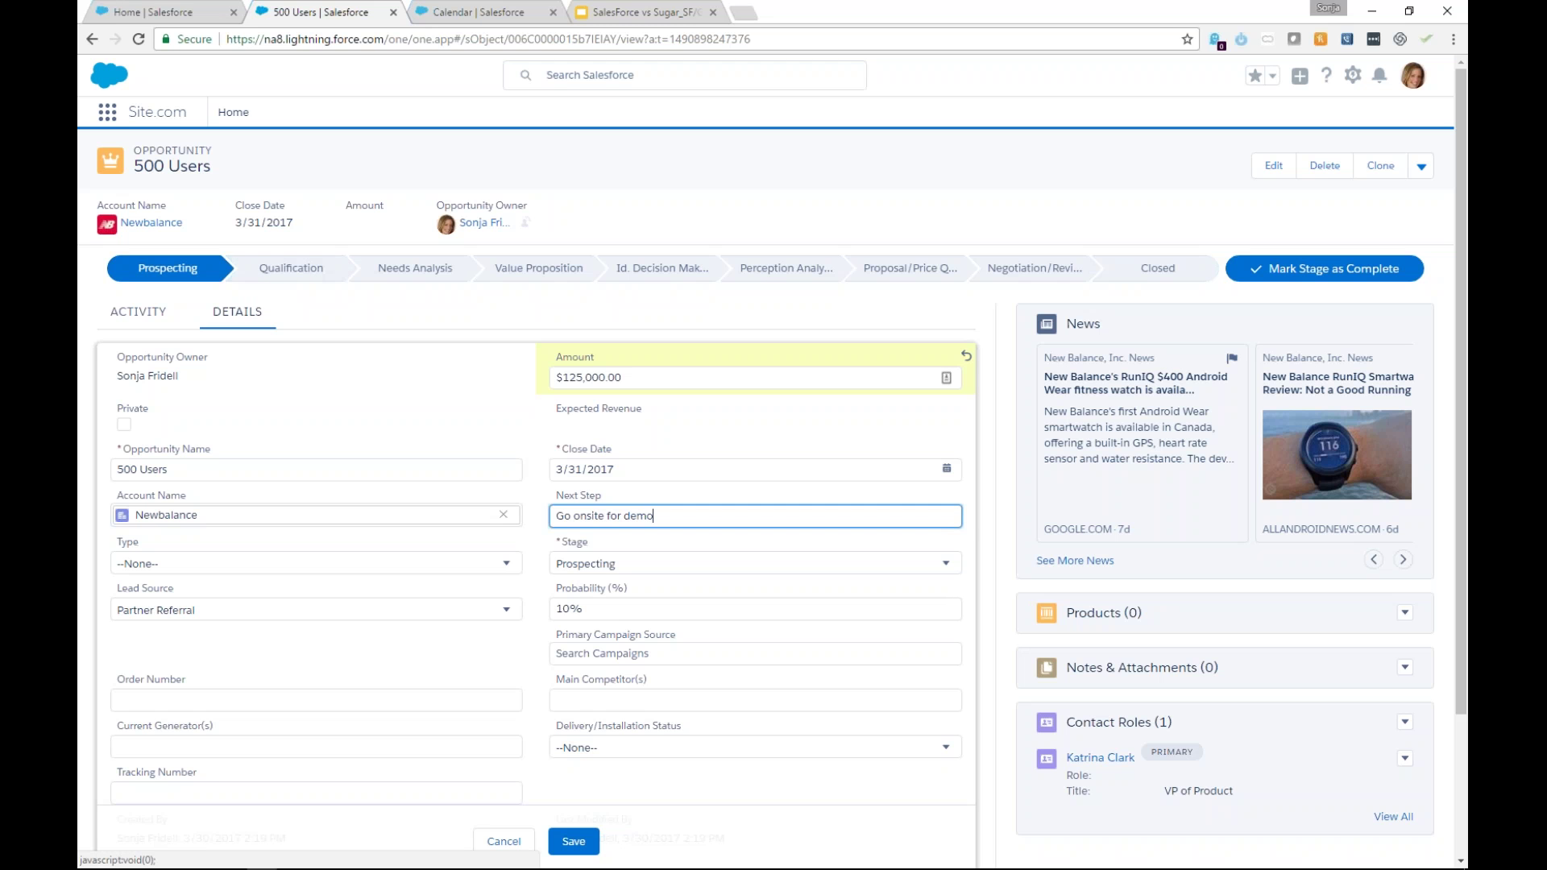
Leave Stage at Prospecting and Type empty, then save the opportunity.
{"action": "left_click", "coordinate": [642, 562]}
{"action": "left_click", "coordinate": [642, 562]}
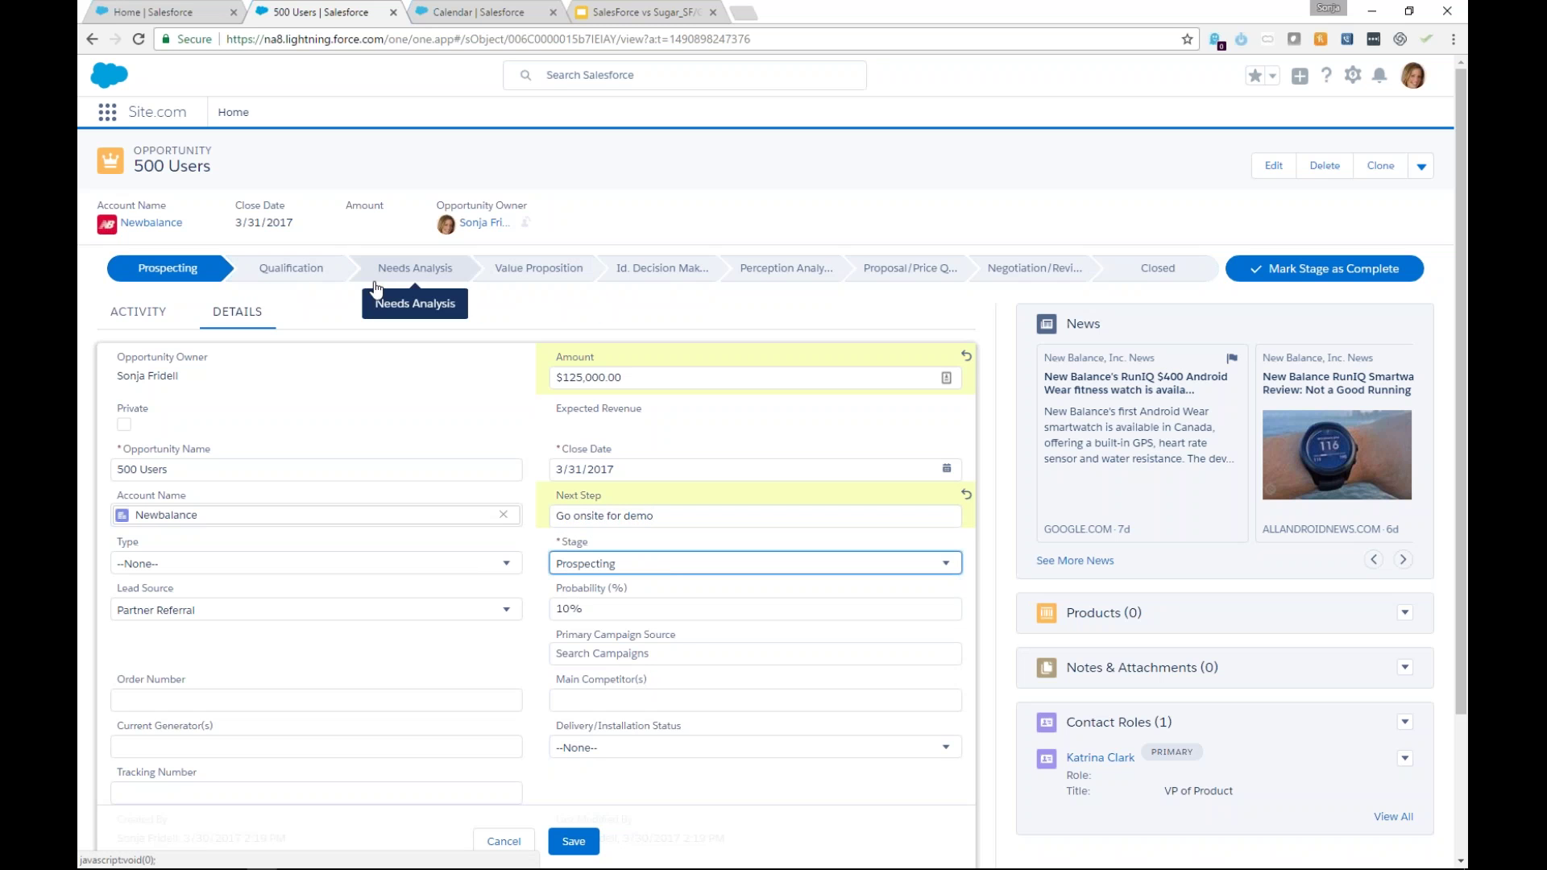
{"action": "left_click", "coordinate": [172, 564]}
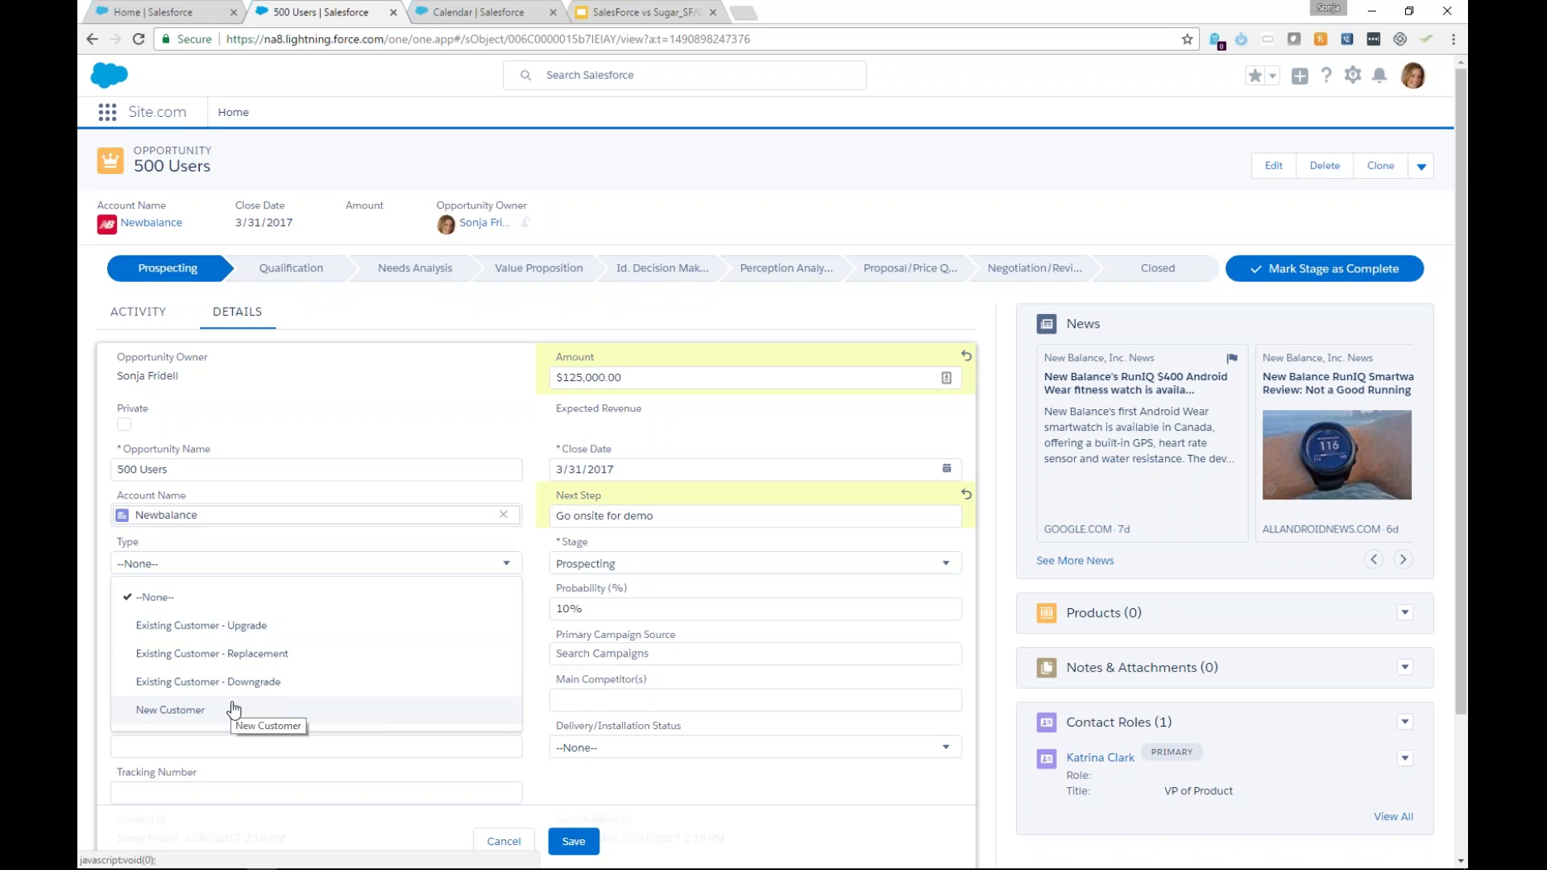
{"action": "left_click", "coordinate": [440, 406]}
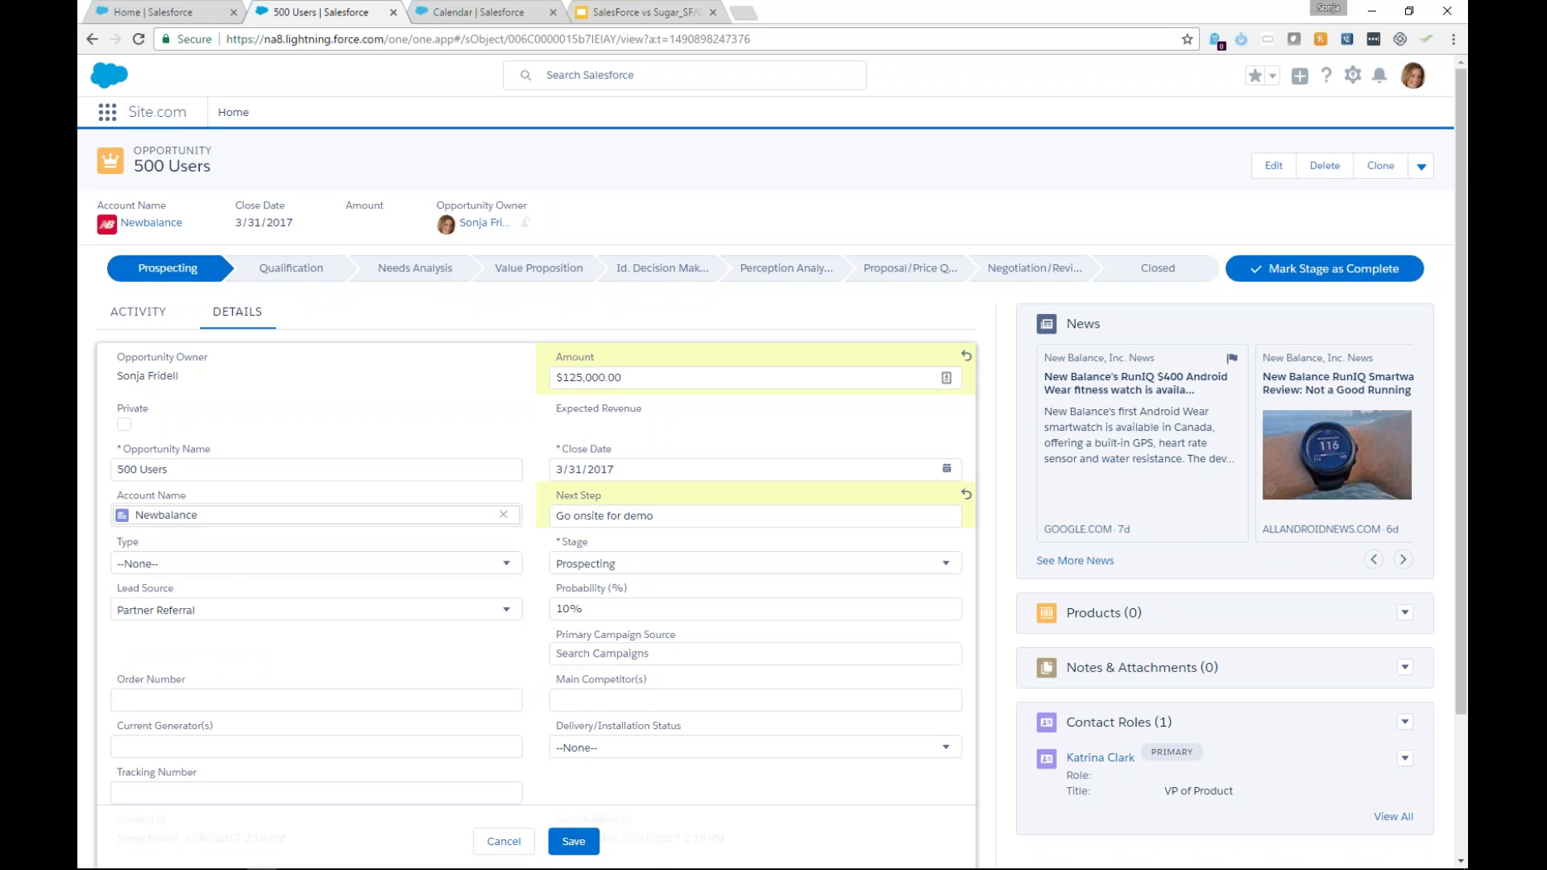
{"action": "scroll", "coordinate": [616, 822], "scroll_direction": "down", "scroll_amount": 2}
{"action": "left_click", "coordinate": [573, 841]}
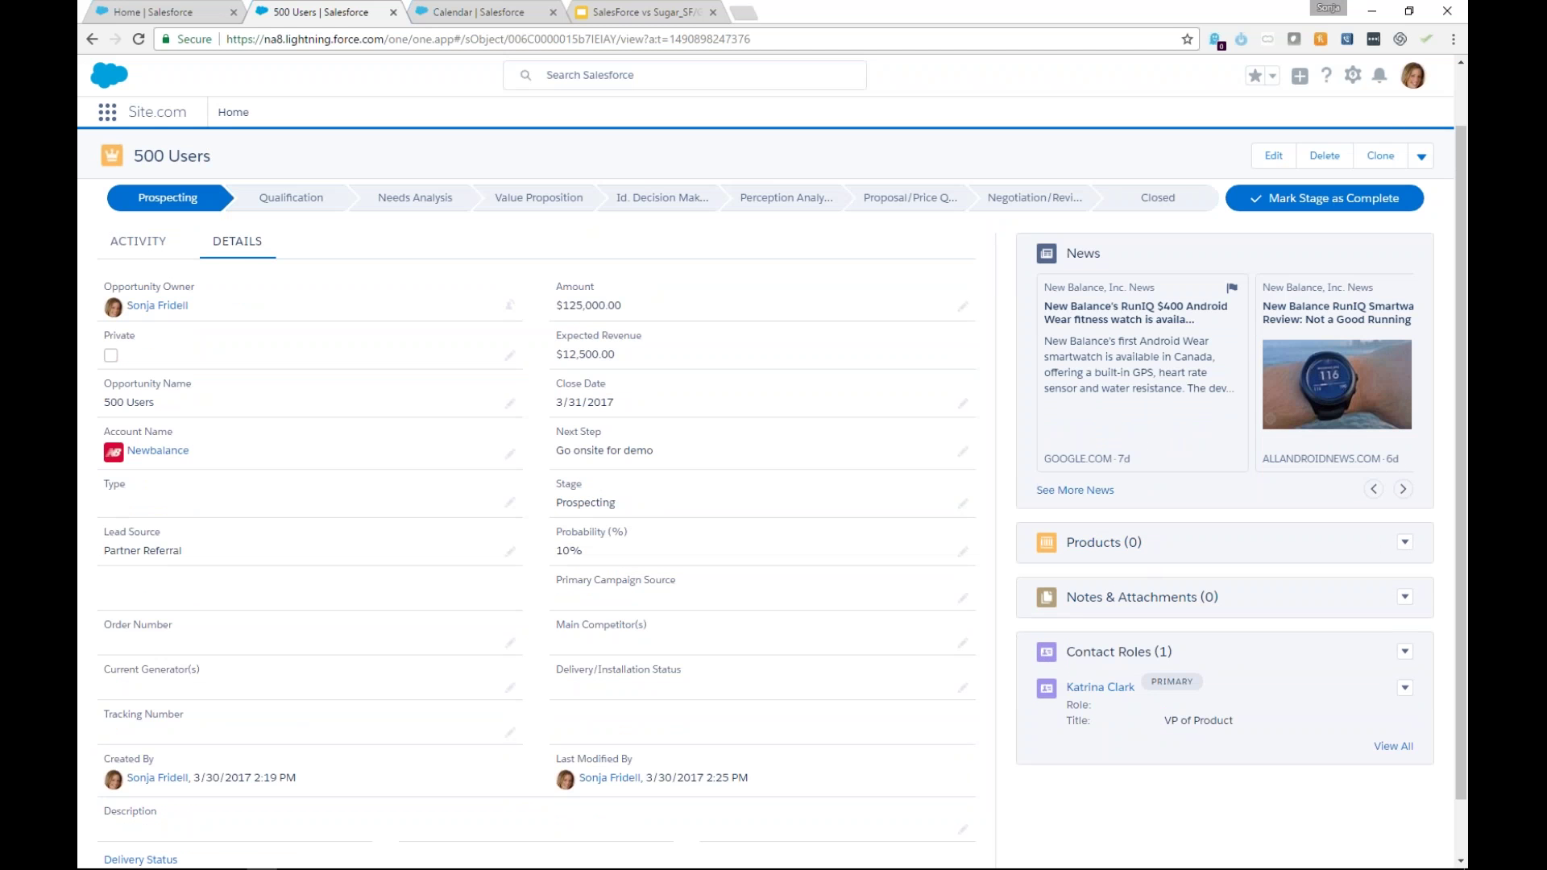
{"action": "left_click", "coordinate": [137, 240]}
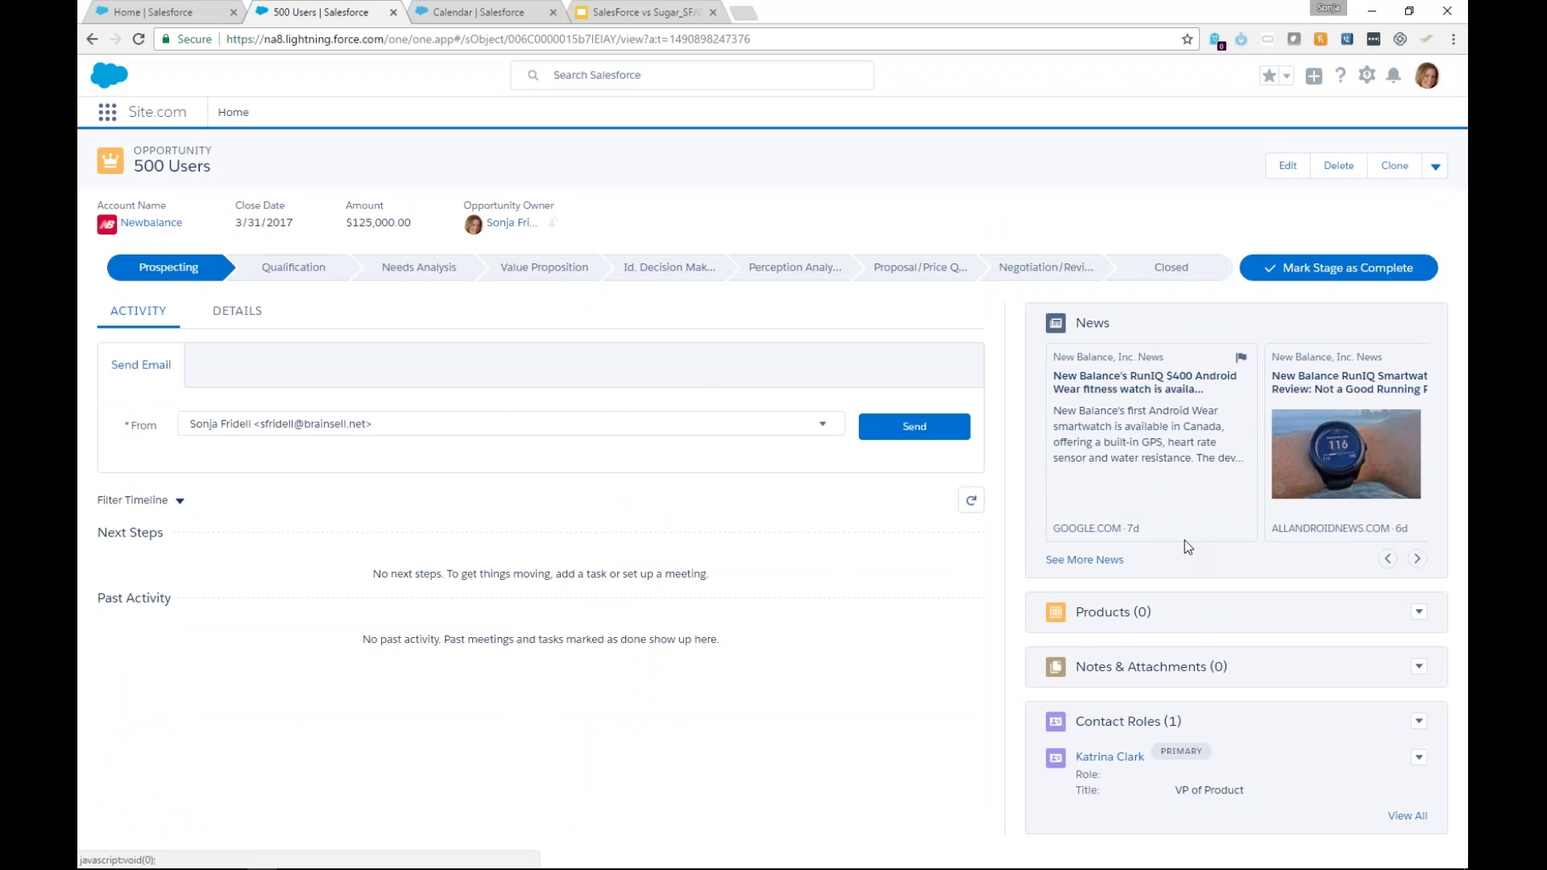
Mark Qualification, then Needs Analysis, as the opportunity's current stage.
{"action": "left_click", "coordinate": [306, 271]}
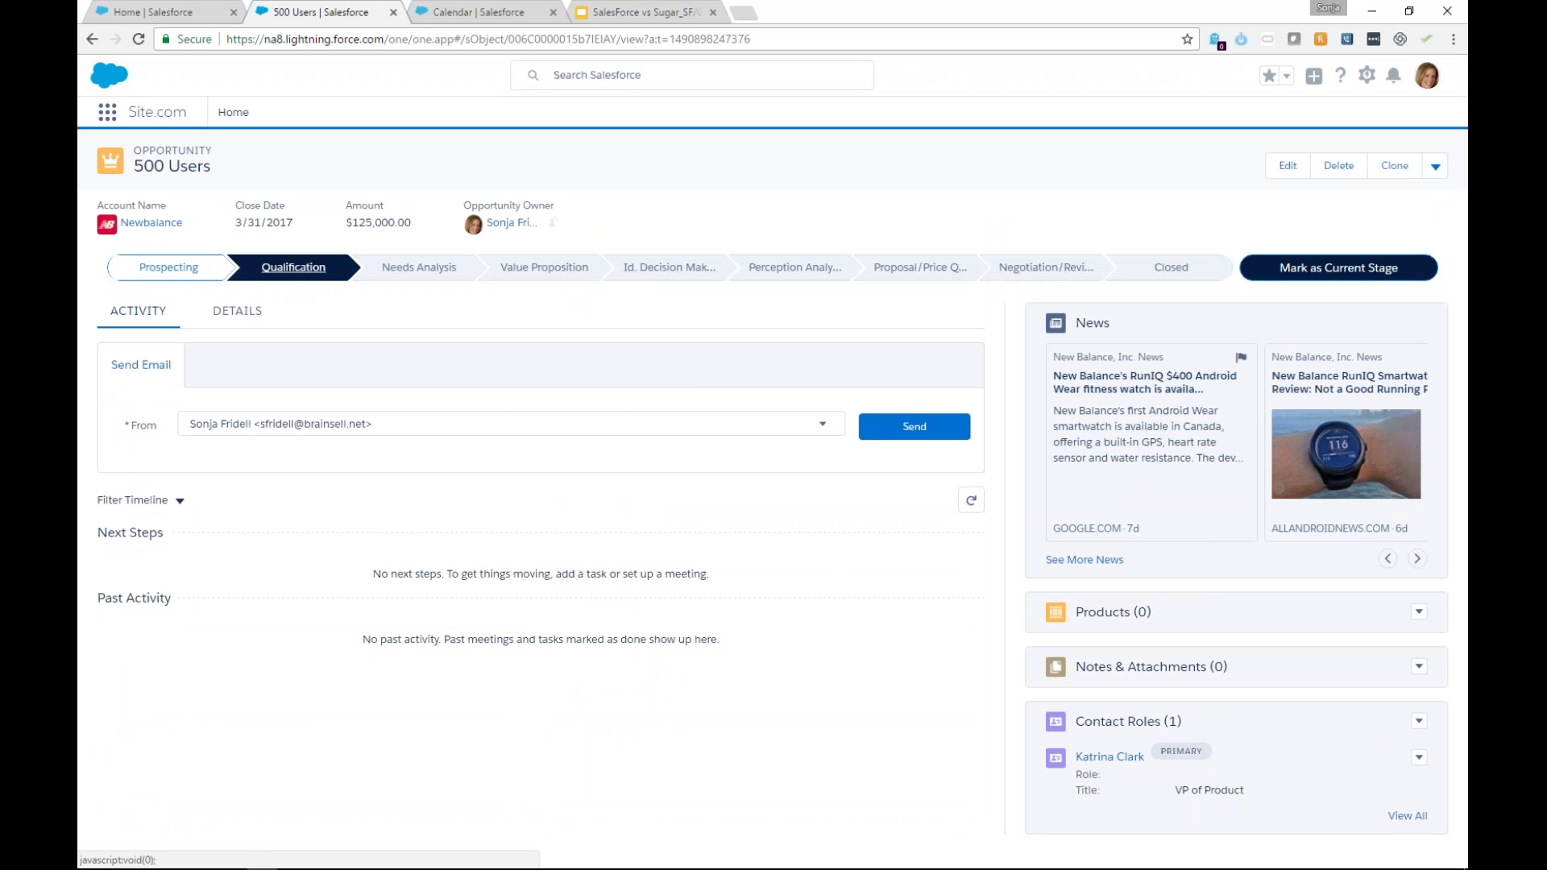
{"action": "left_click", "coordinate": [1325, 274]}
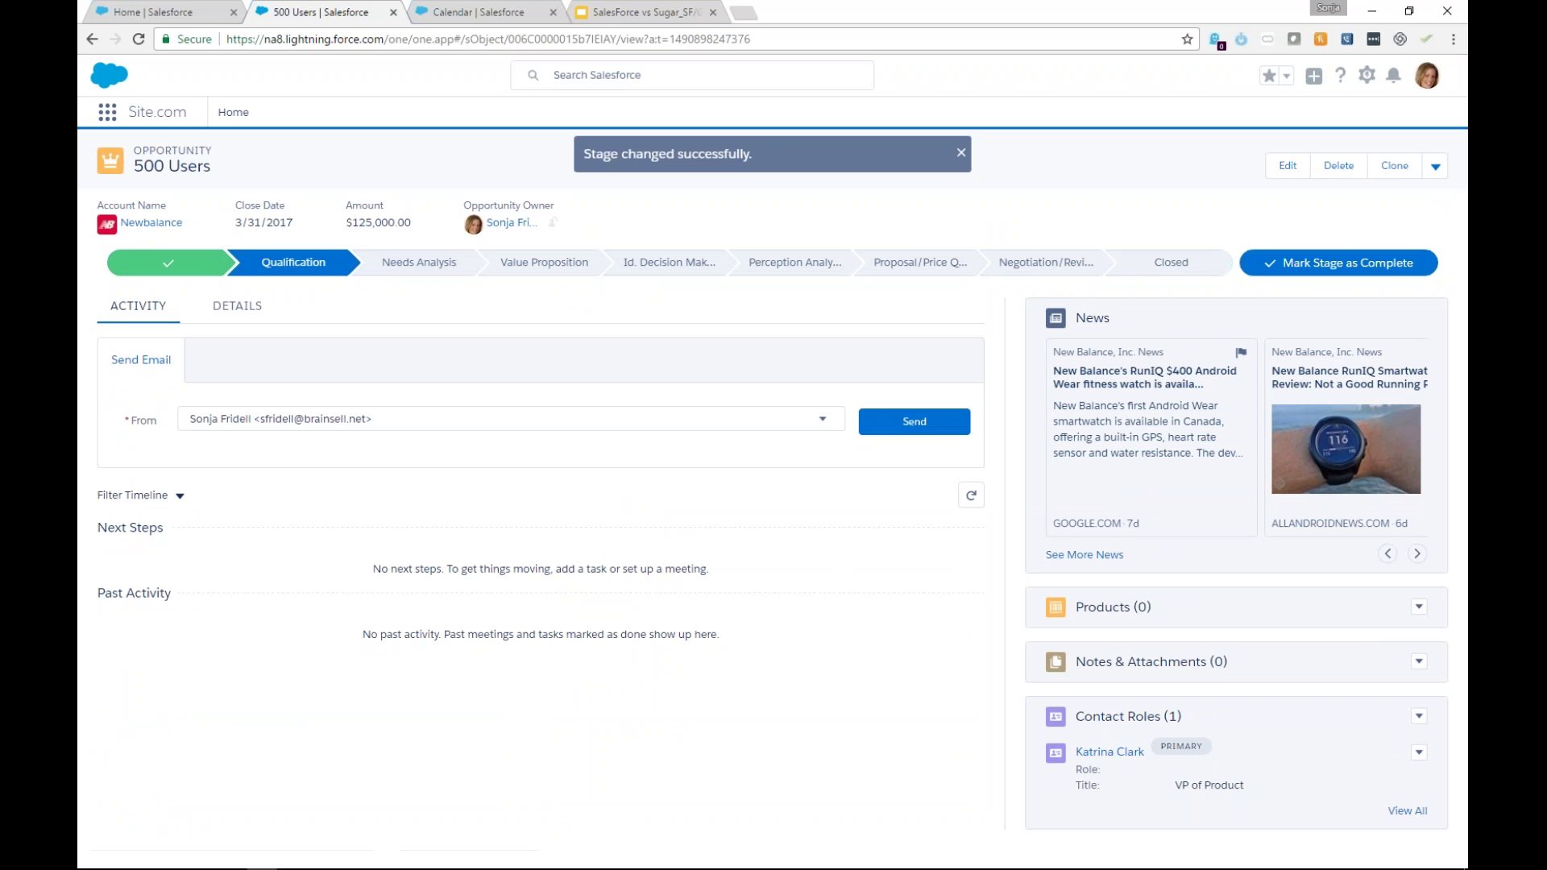
{"action": "left_click", "coordinate": [419, 262]}
{"action": "left_click", "coordinate": [1385, 267]}
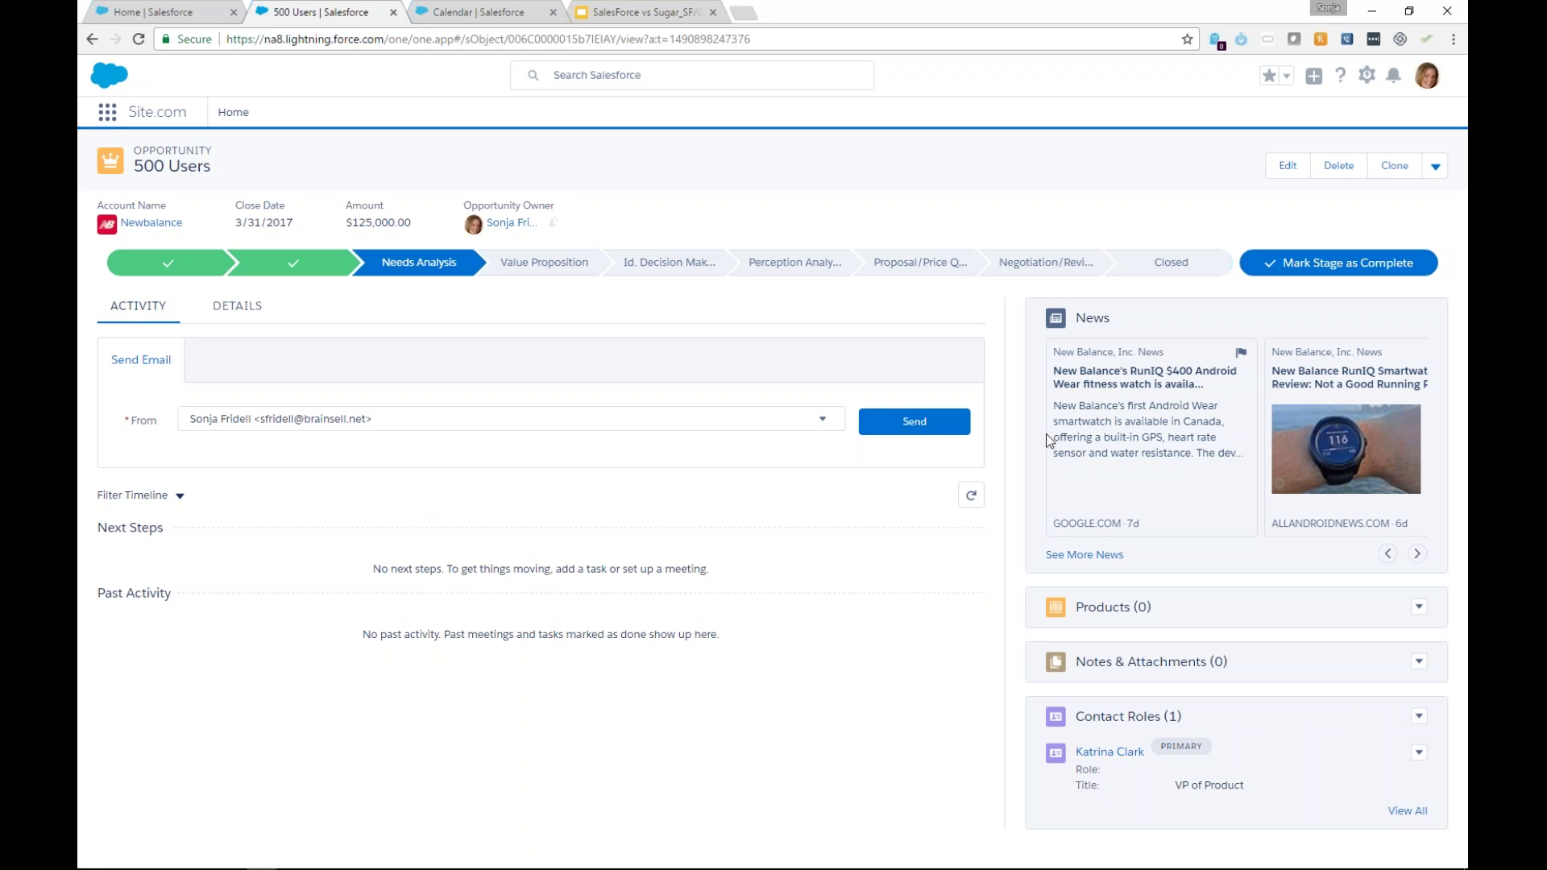
Expand the email composer and leave the sender address unchanged.
{"action": "left_click", "coordinate": [830, 420]}
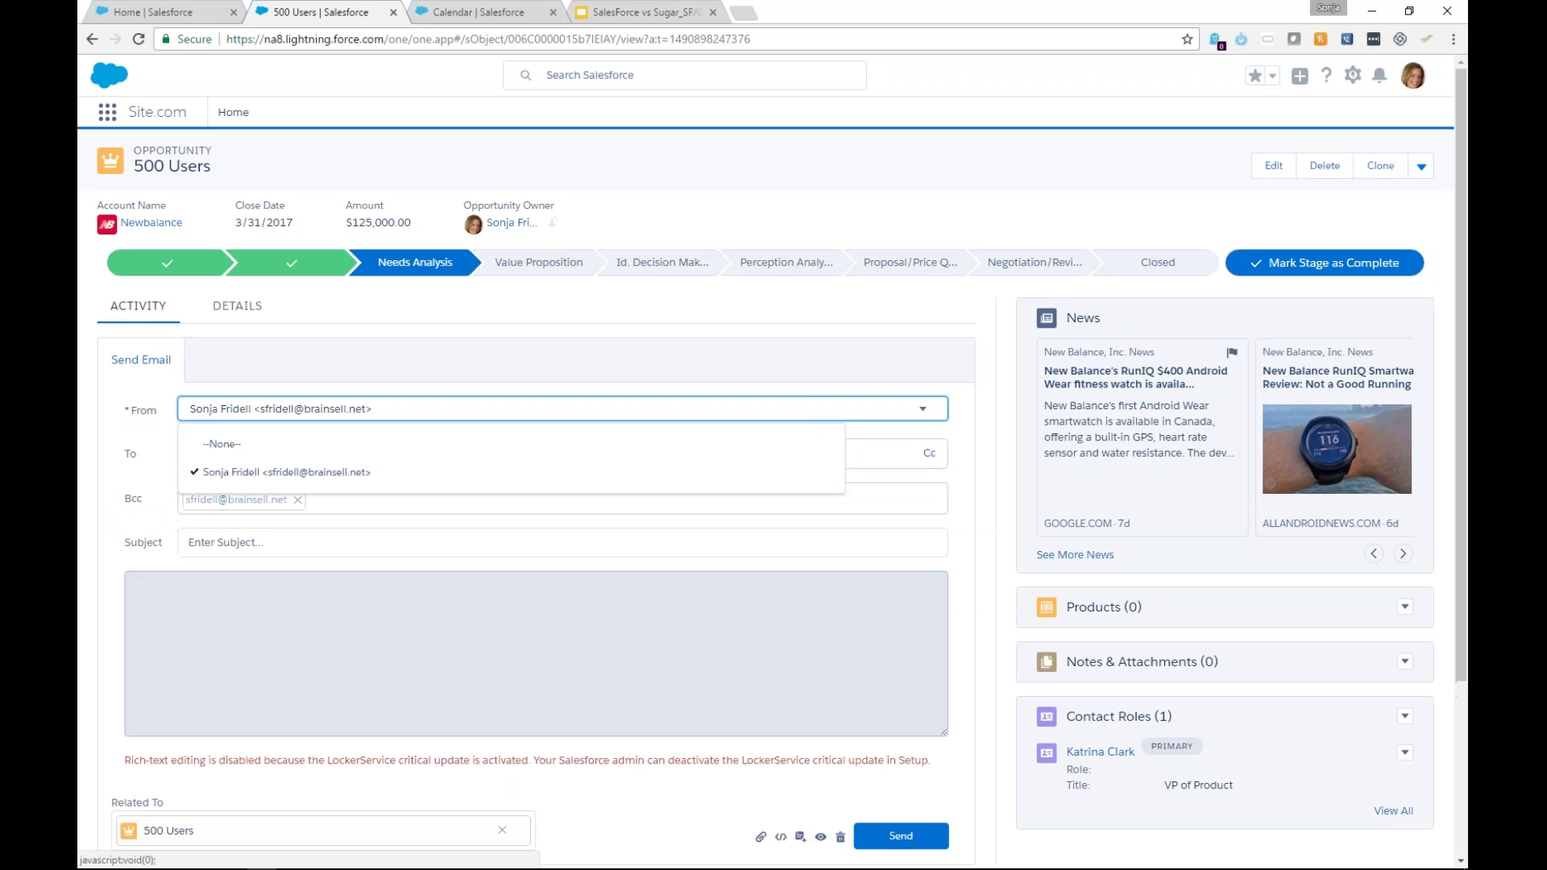
{"action": "left_click", "coordinate": [797, 350]}
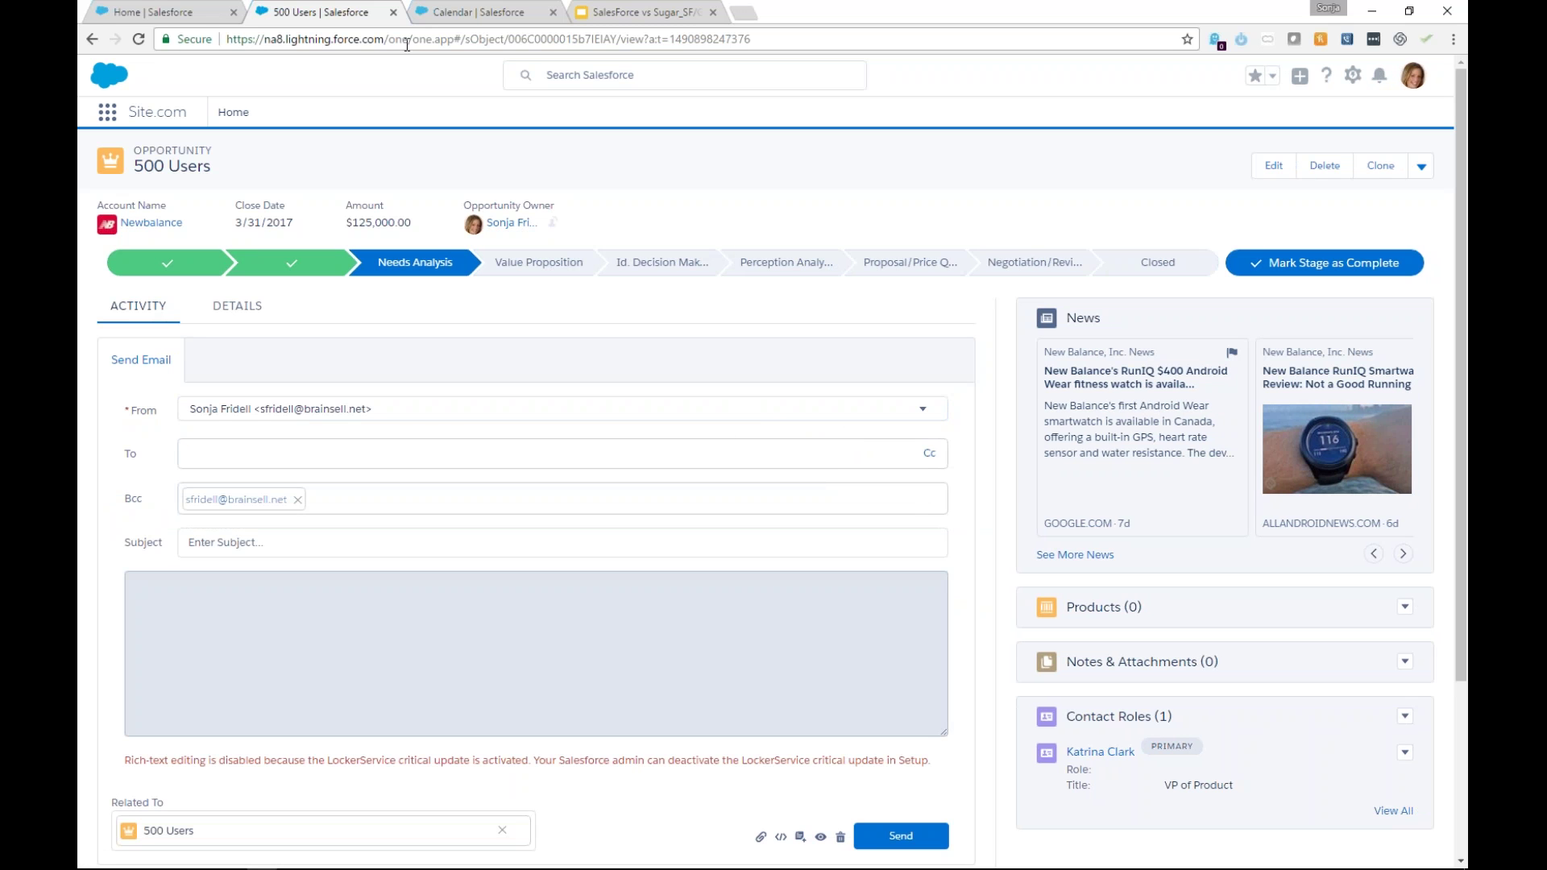
{"action": "left_click", "coordinate": [468, 11]}
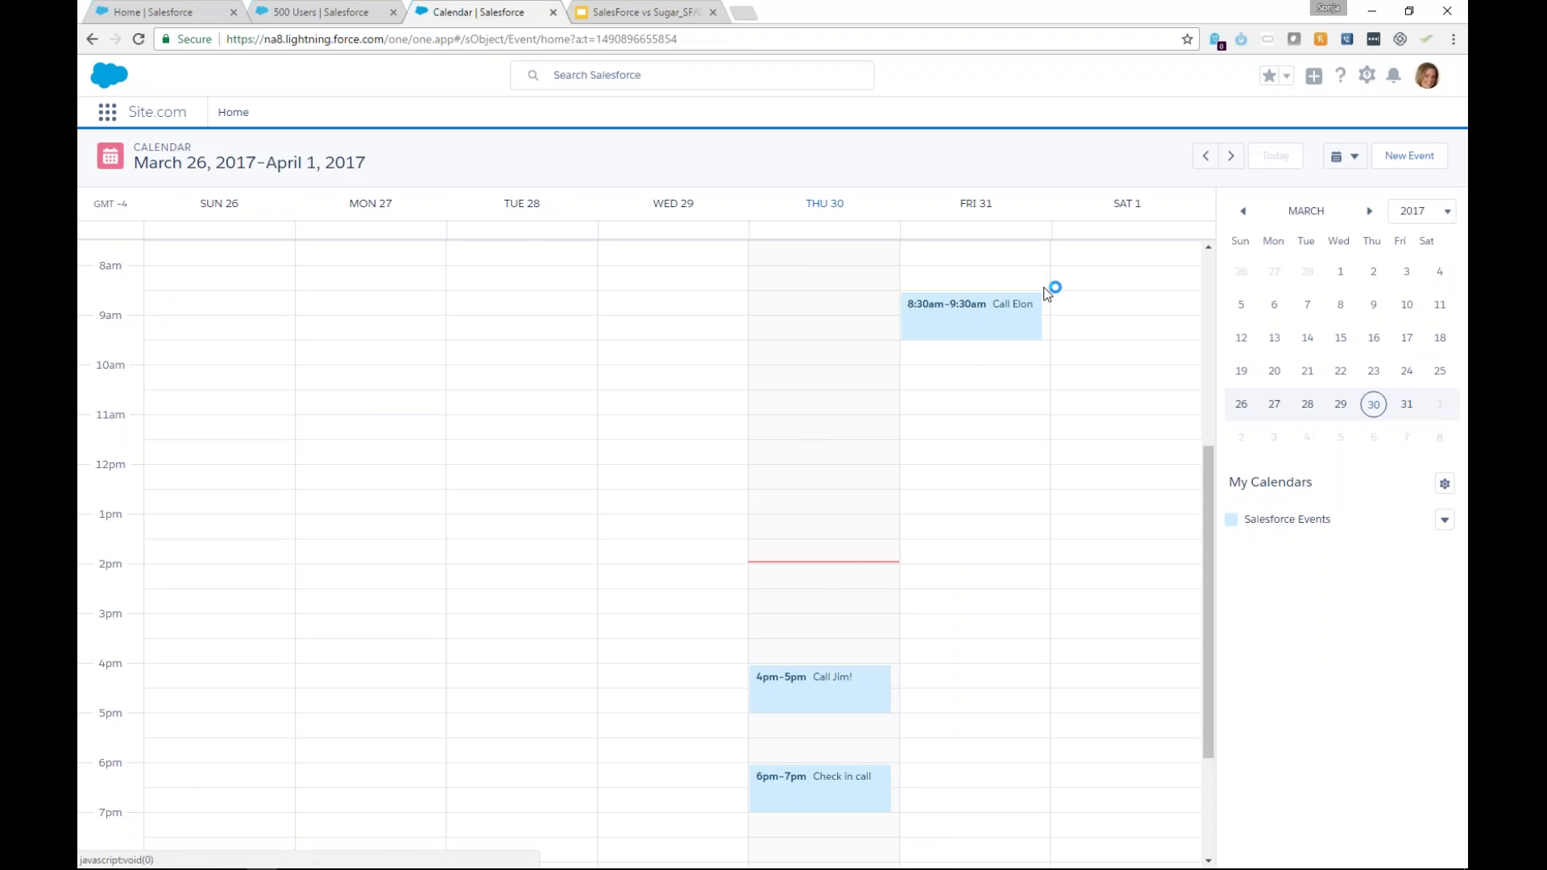
Drag the Call Elon event slightly and drop it back in its original slot.
{"action": "left_click_drag", "start_coordinate": [990, 333], "coordinate": [994, 345]}
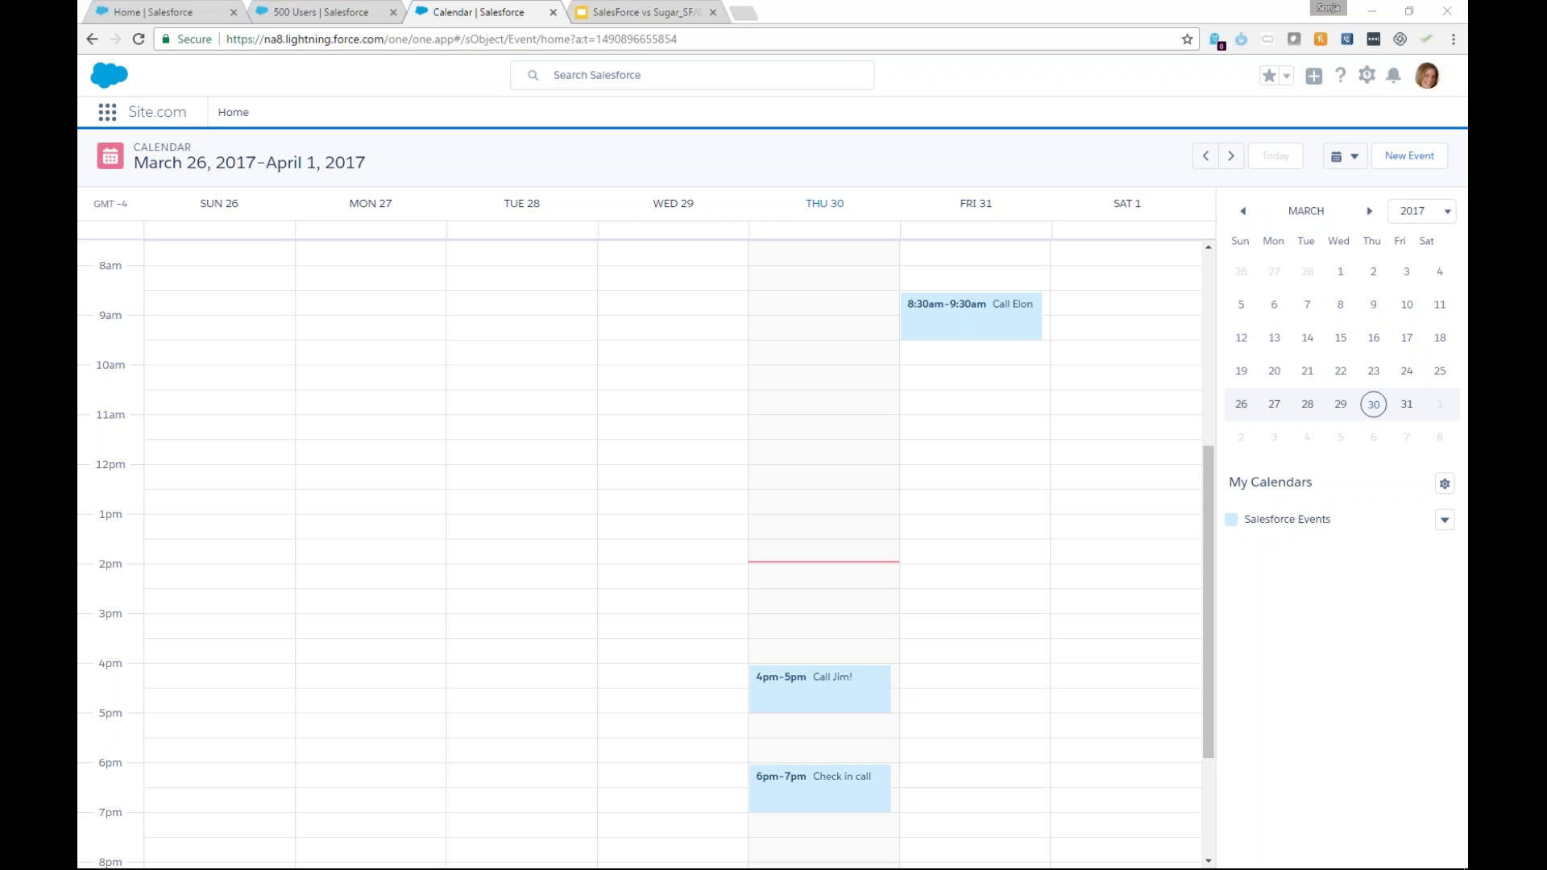
Open the ClicData contact's call from Tenfold's recent call history.
{"action": "left_click", "coordinate": [1346, 38]}
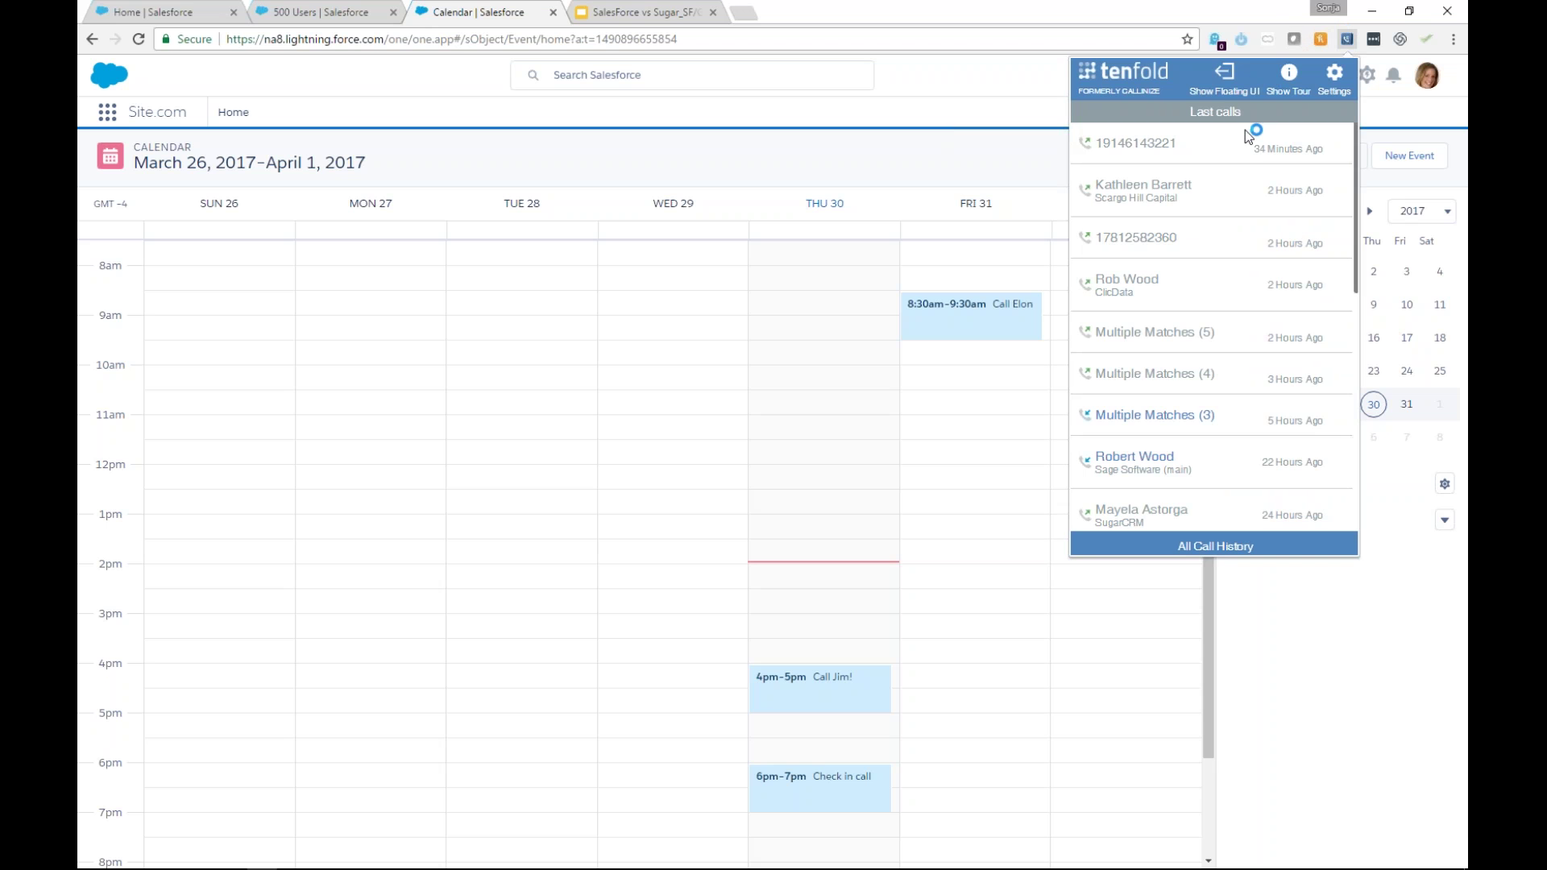
{"action": "left_click", "coordinate": [1082, 141]}
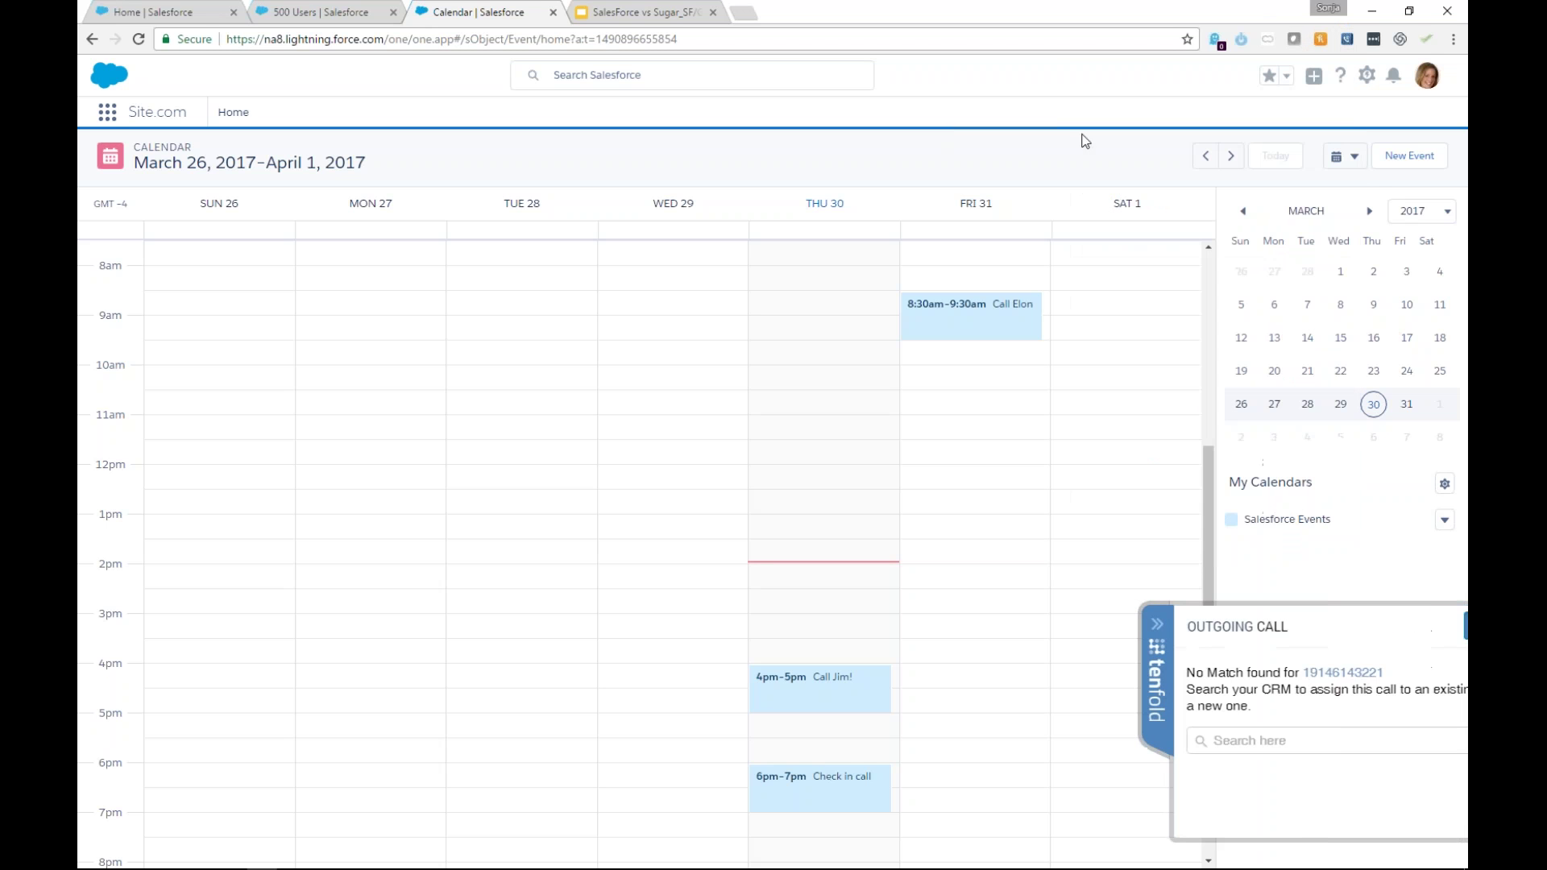
{"action": "left_click", "coordinate": [1396, 625]}
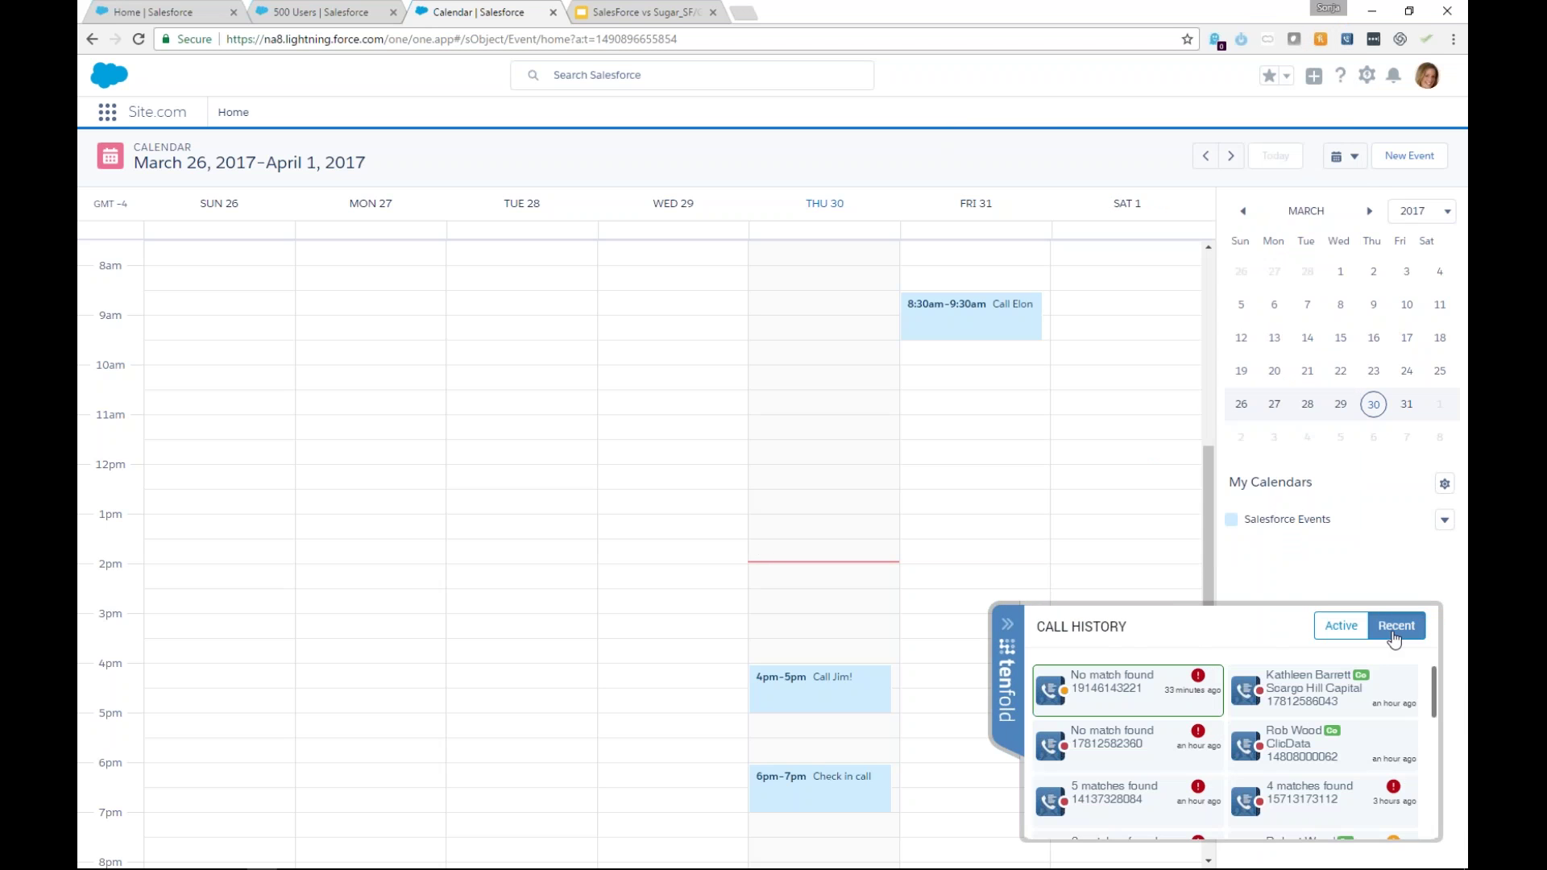
{"action": "left_click", "coordinate": [1344, 757]}
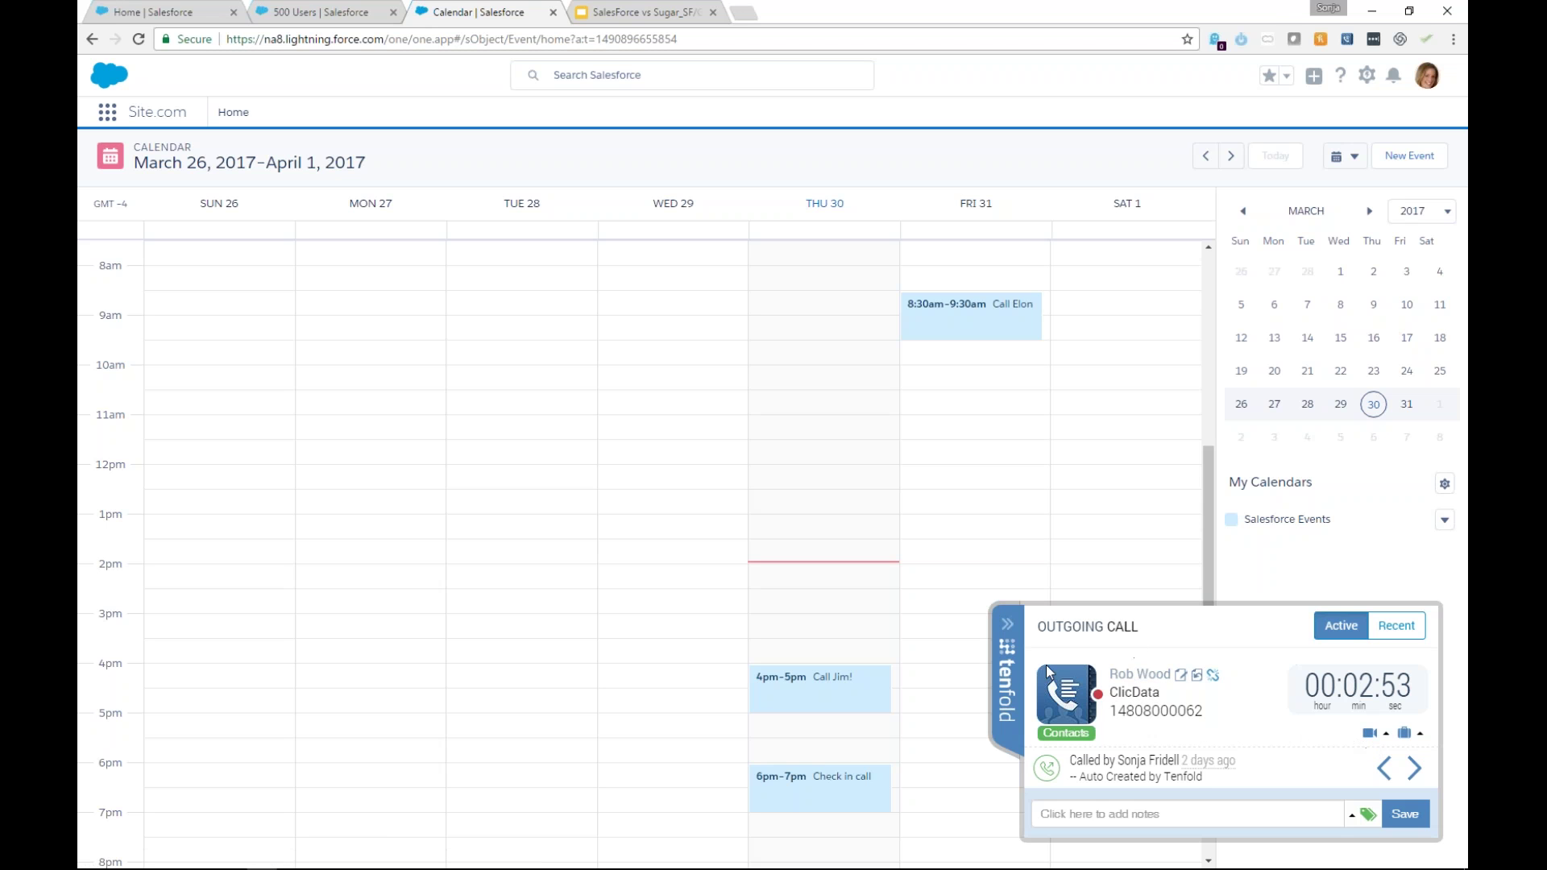
{"action": "left_click", "coordinate": [1009, 632]}
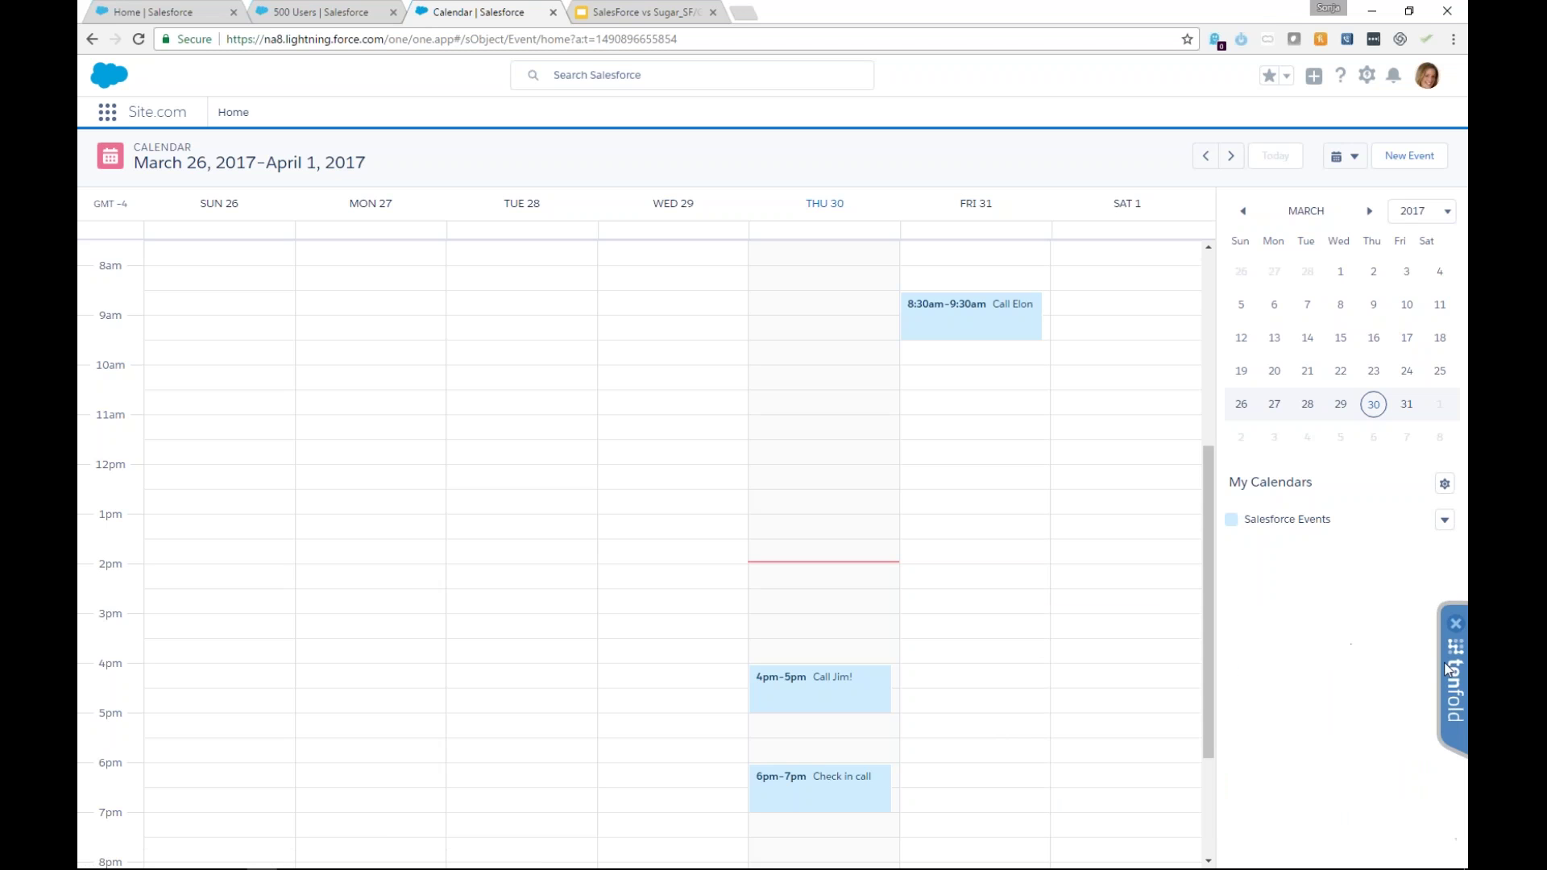
{"action": "left_click", "coordinate": [1455, 677]}
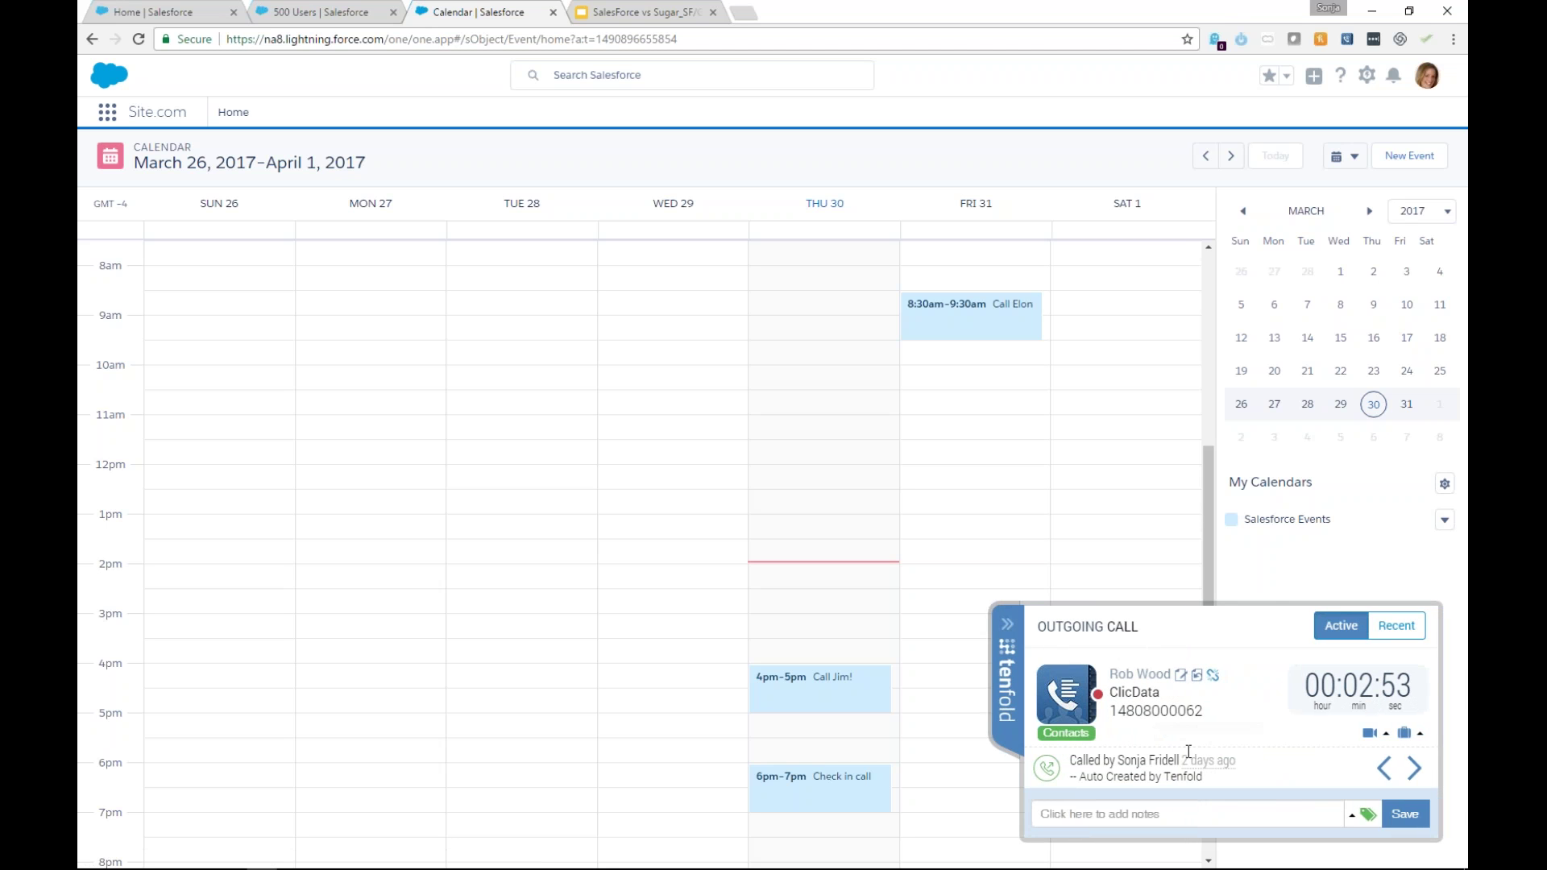
Type the note 'Follow up tomorrow', delete it again, and collapse the call panel.
{"action": "left_click", "coordinate": [1153, 813]}
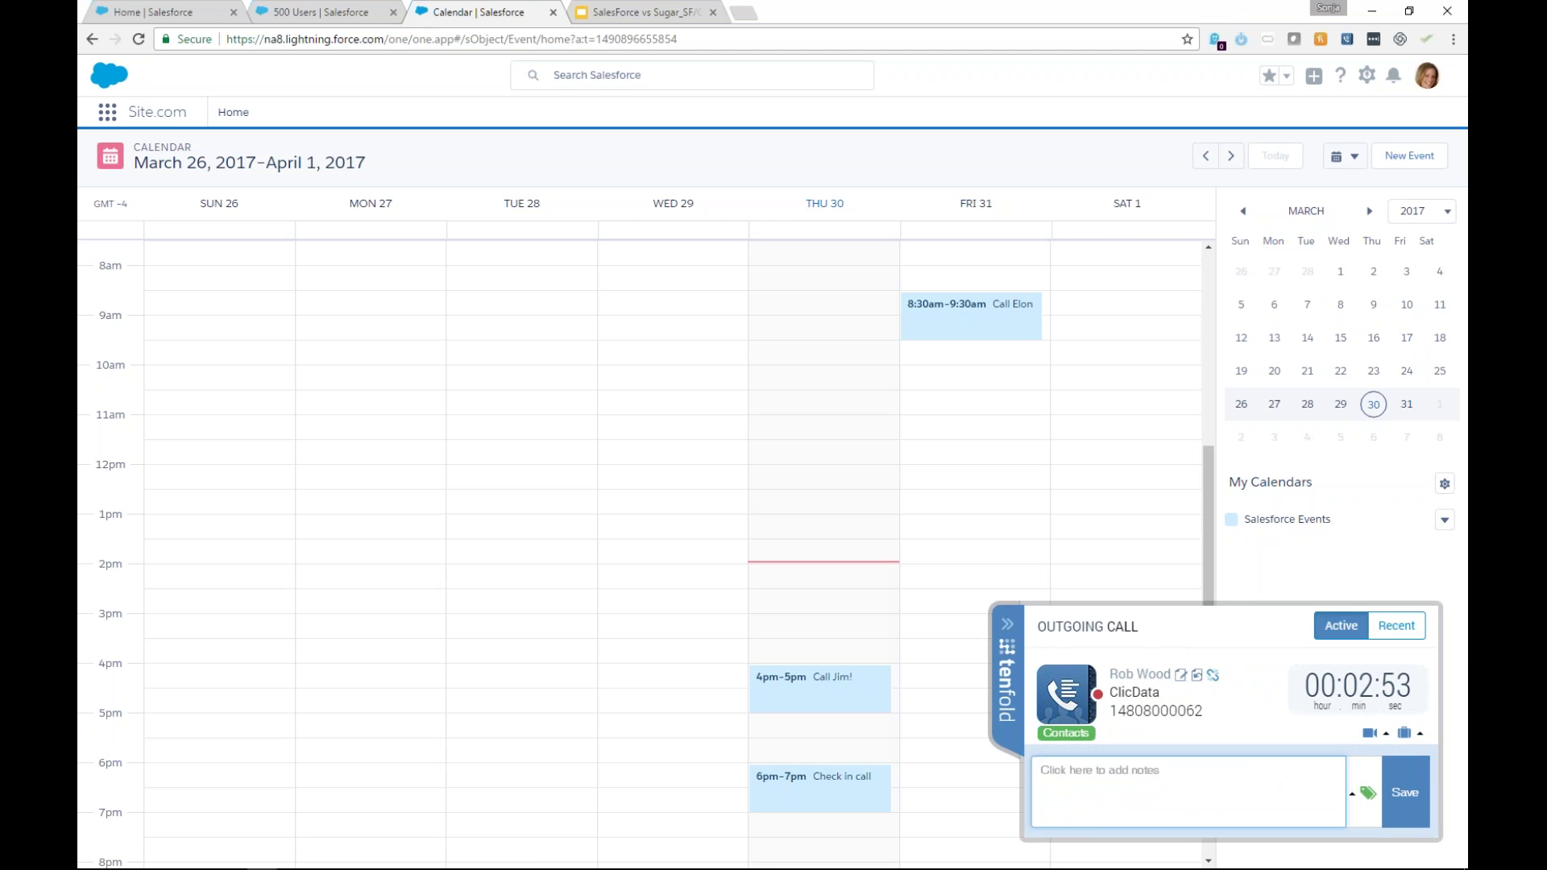
{"action": "left_click", "coordinate": [1366, 793]}
{"action": "scroll", "coordinate": [1341, 677], "scroll_direction": "down", "scroll_amount": 3}
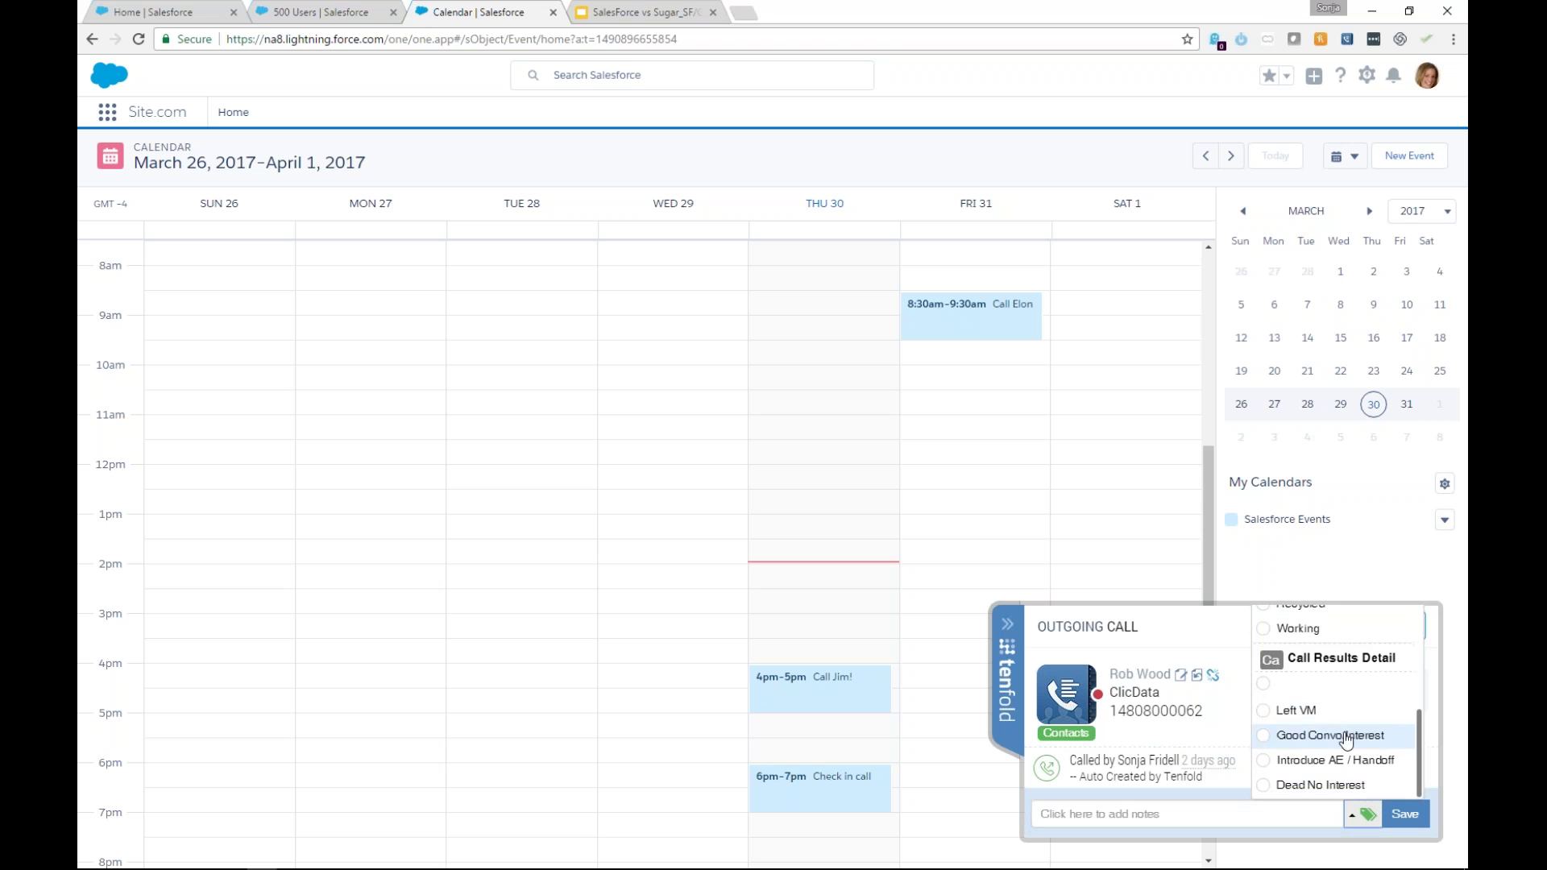
{"action": "left_click", "coordinate": [1217, 811]}
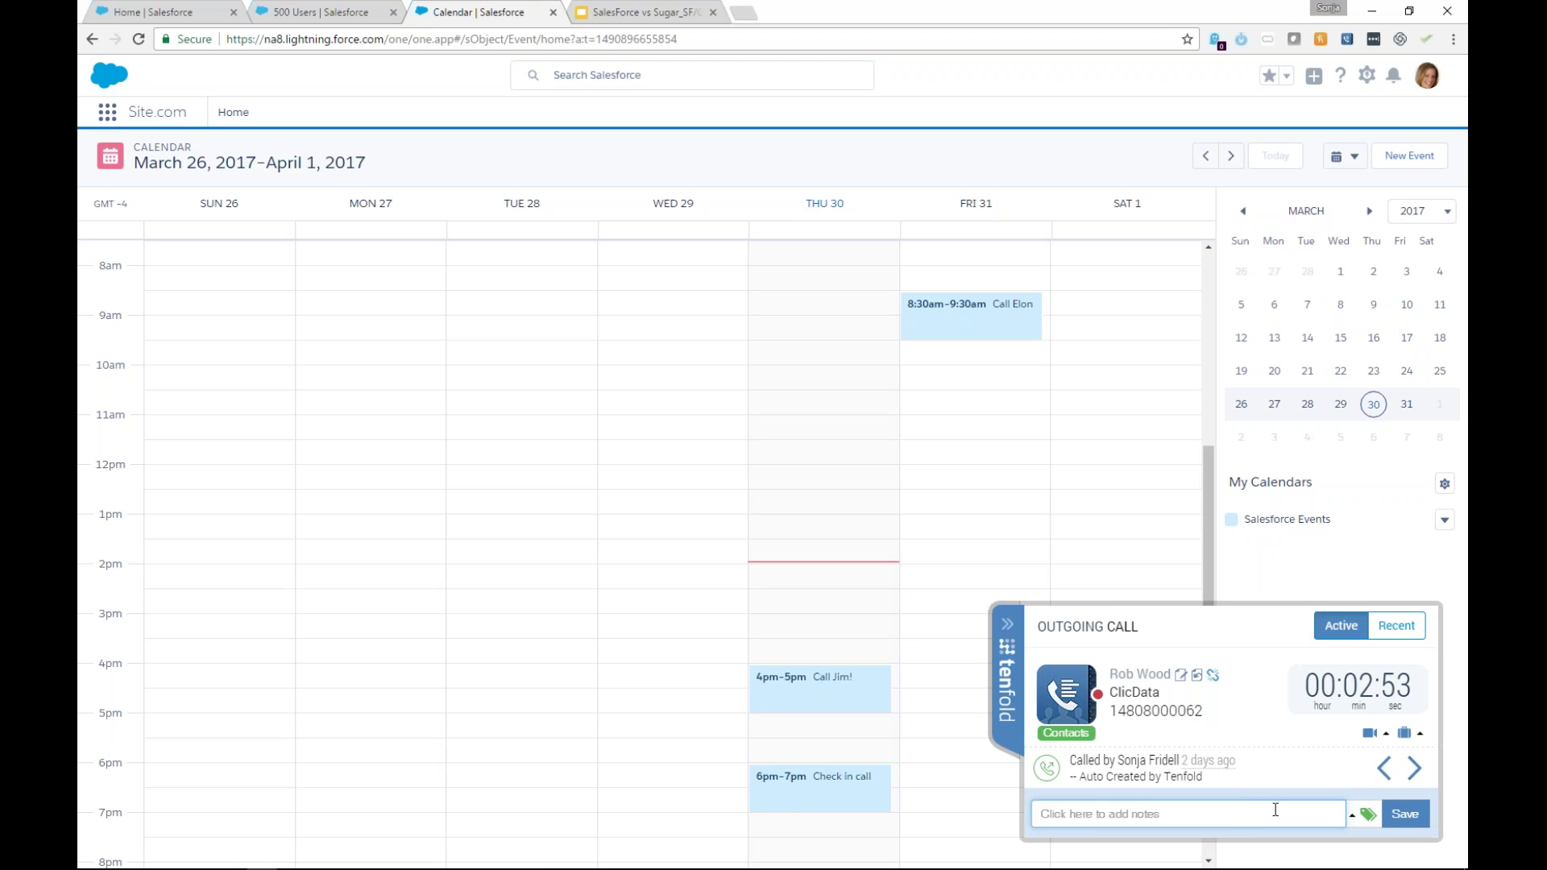
{"action": "type", "text": "Follow up tomorrow"}
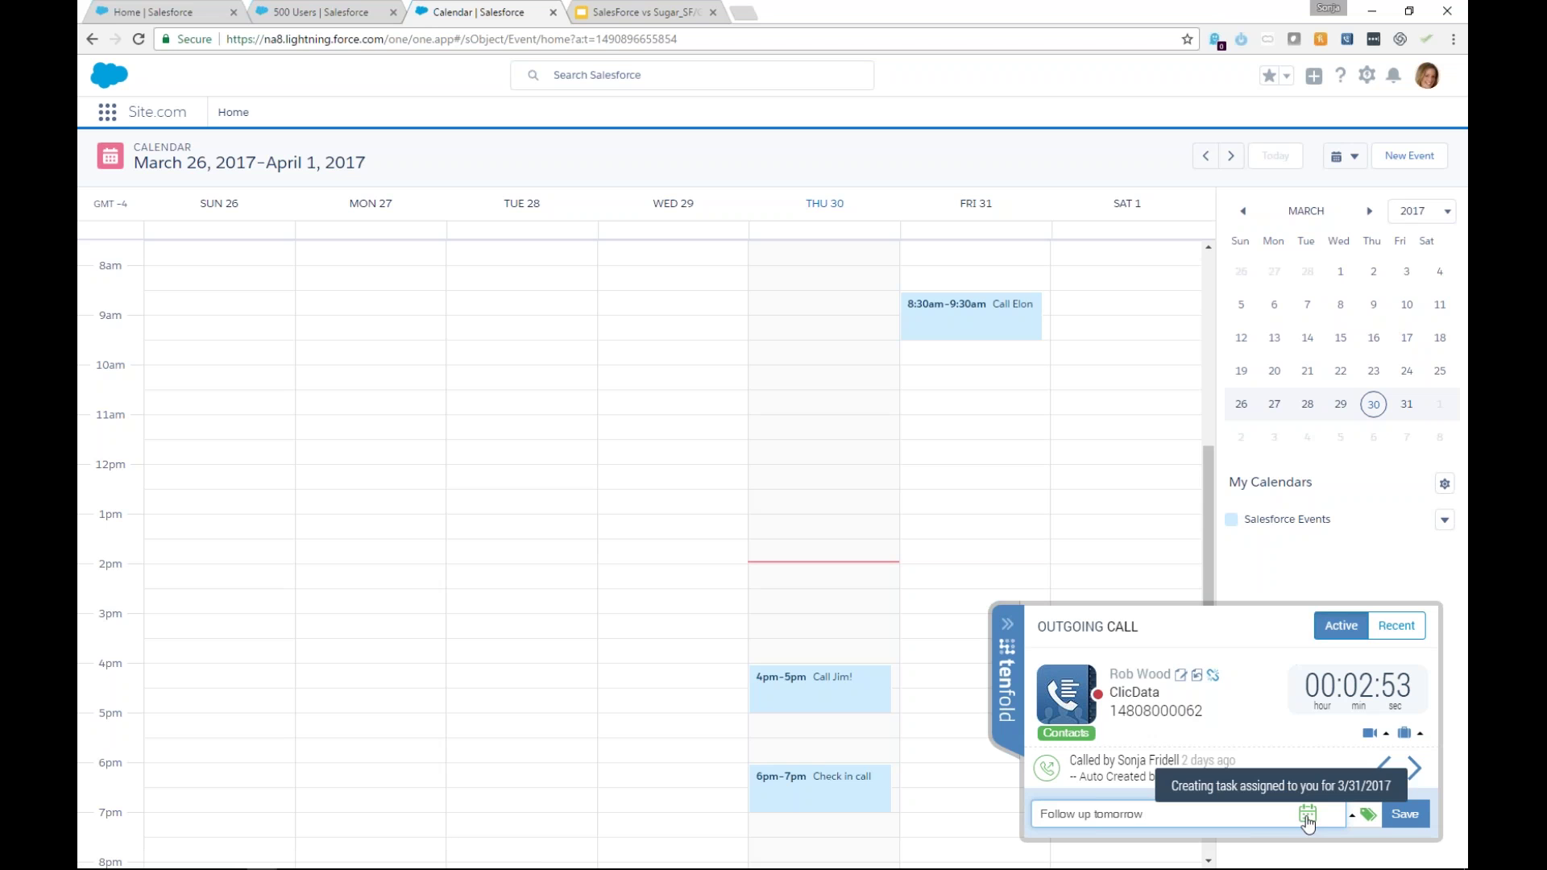
{"action": "left_click_drag", "start_coordinate": [1154, 816], "coordinate": [1013, 832]}
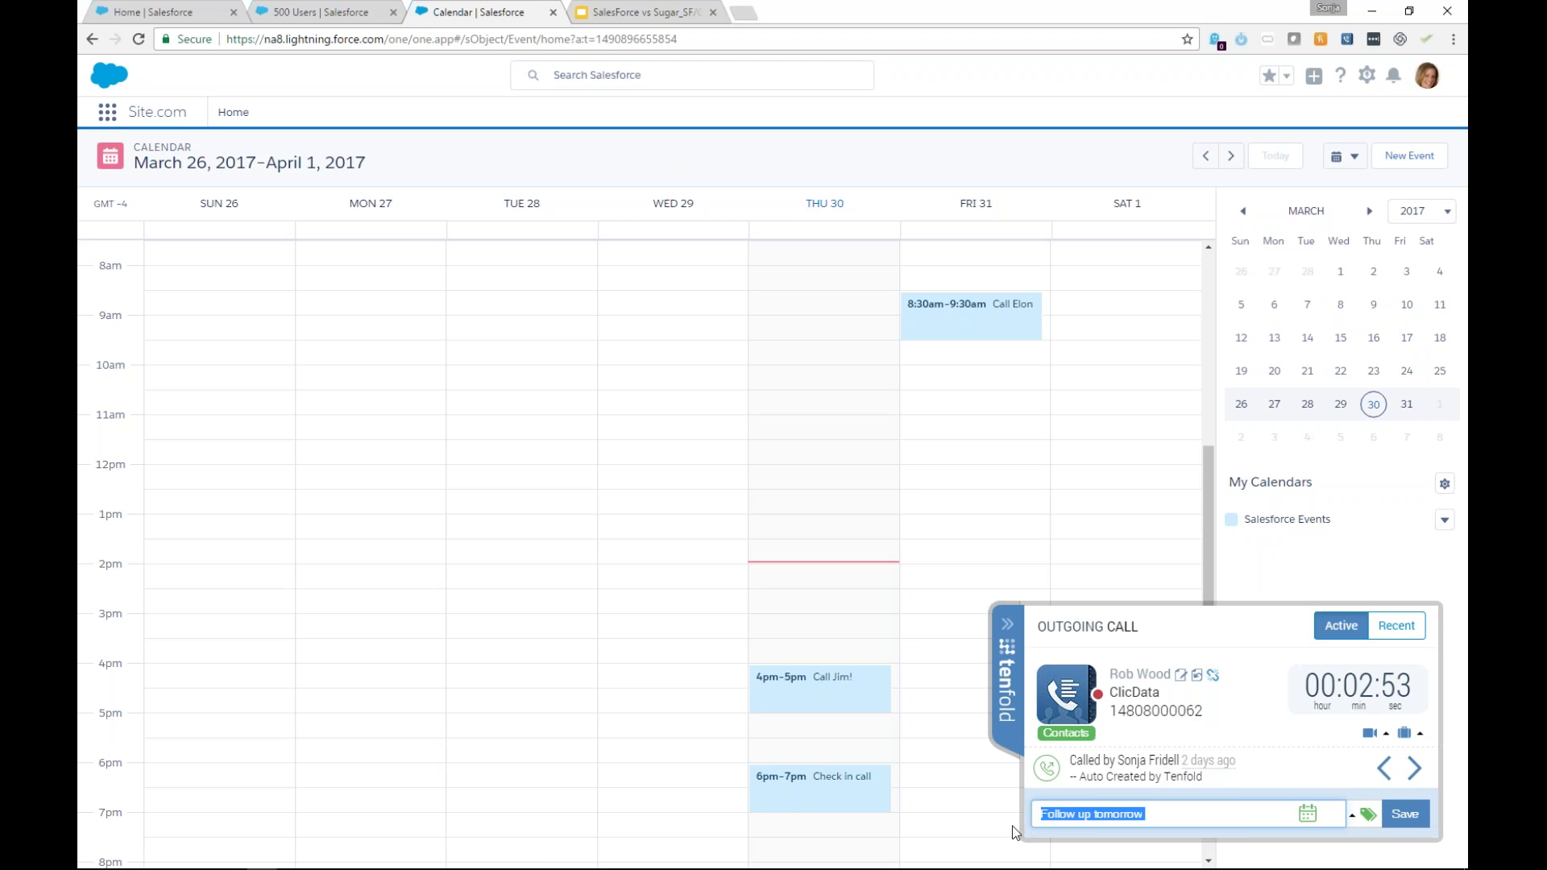
{"action": "key", "text": "BackSpace"}
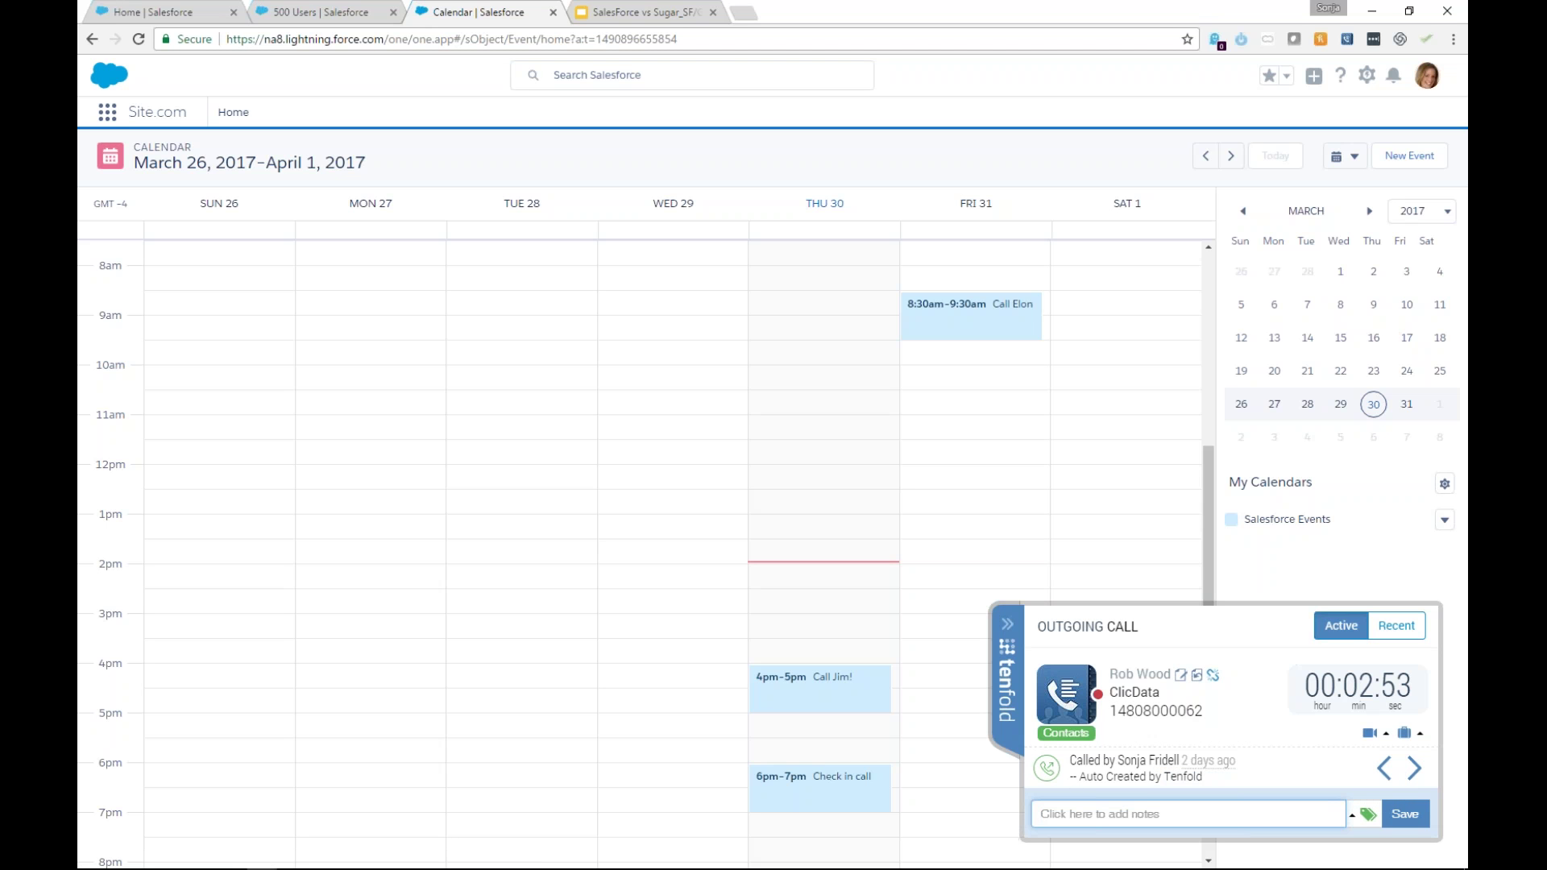
{"action": "left_click", "coordinate": [1007, 623]}
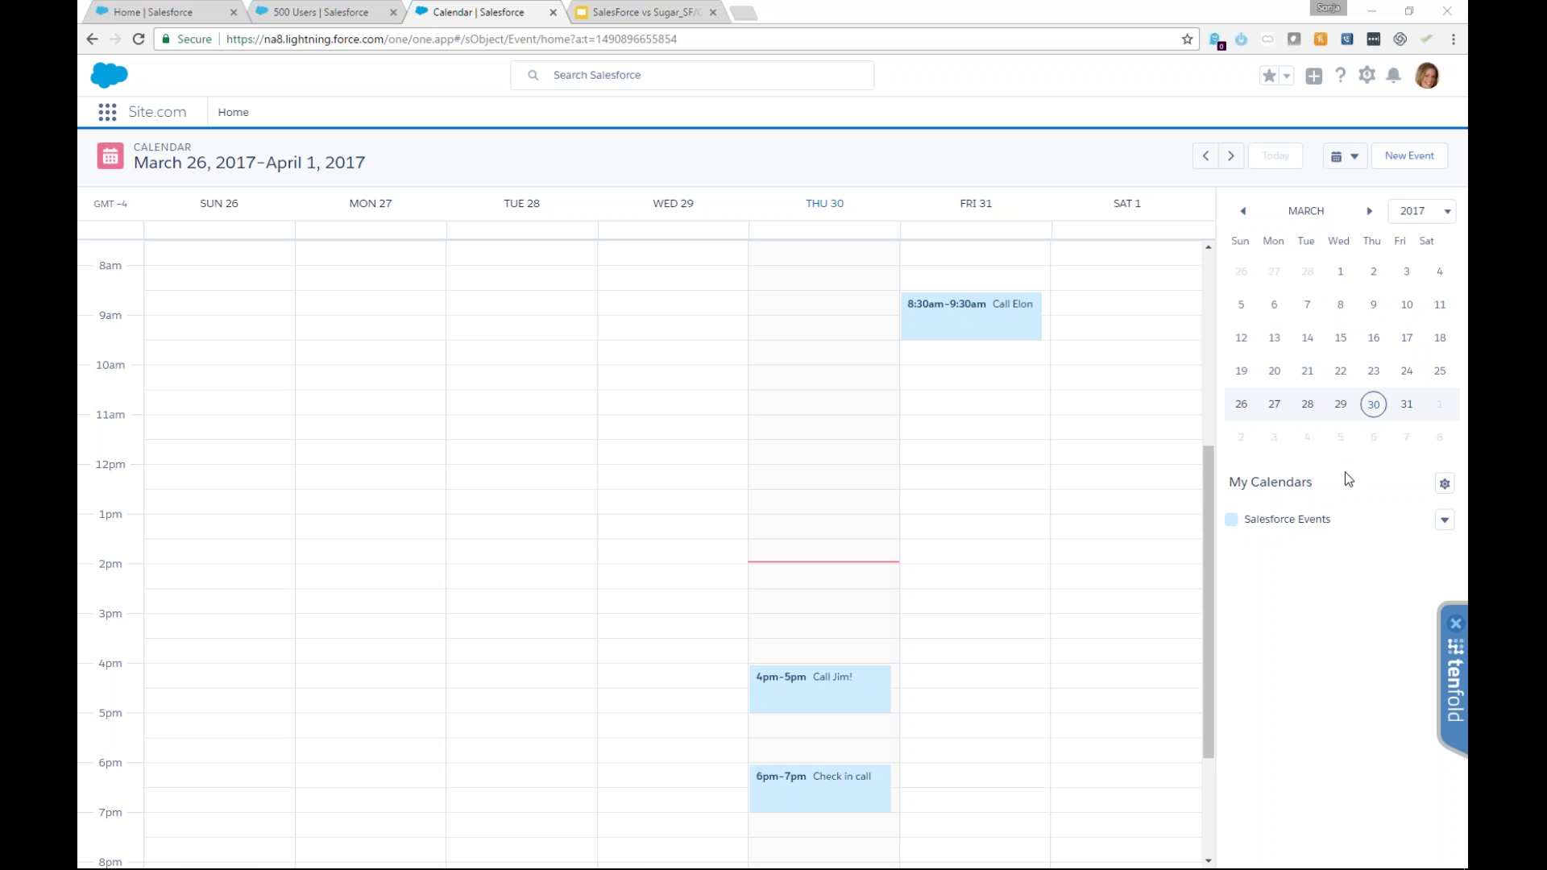
{"action": "left_click", "coordinate": [1371, 525]}
{"action": "key", "text": "Return"}
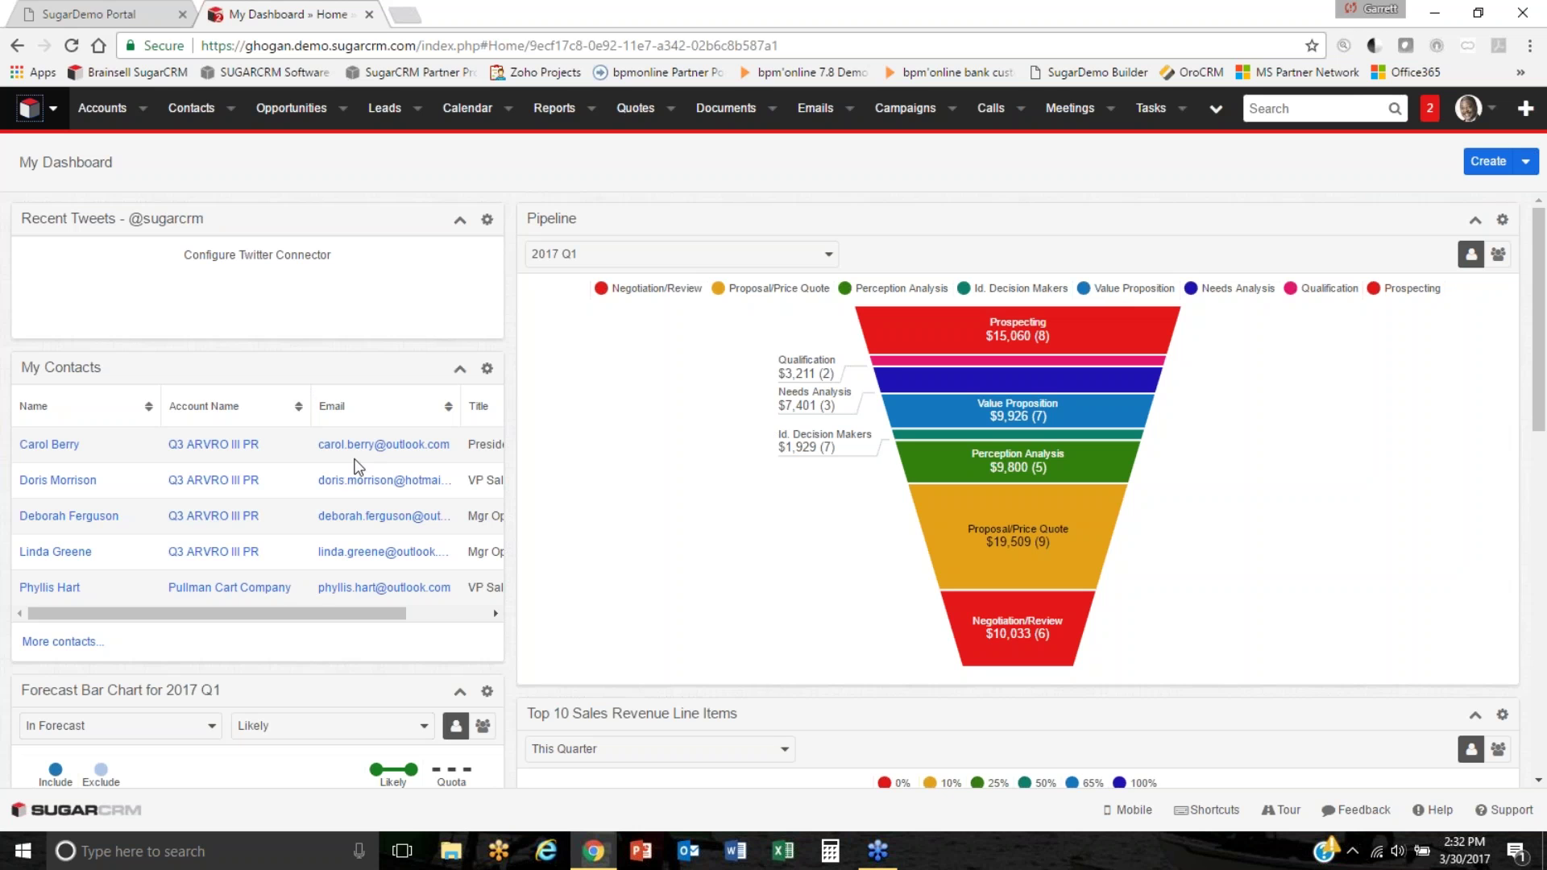
{"action": "scroll", "coordinate": [366, 461], "scroll_direction": "down", "scroll_amount": 5}
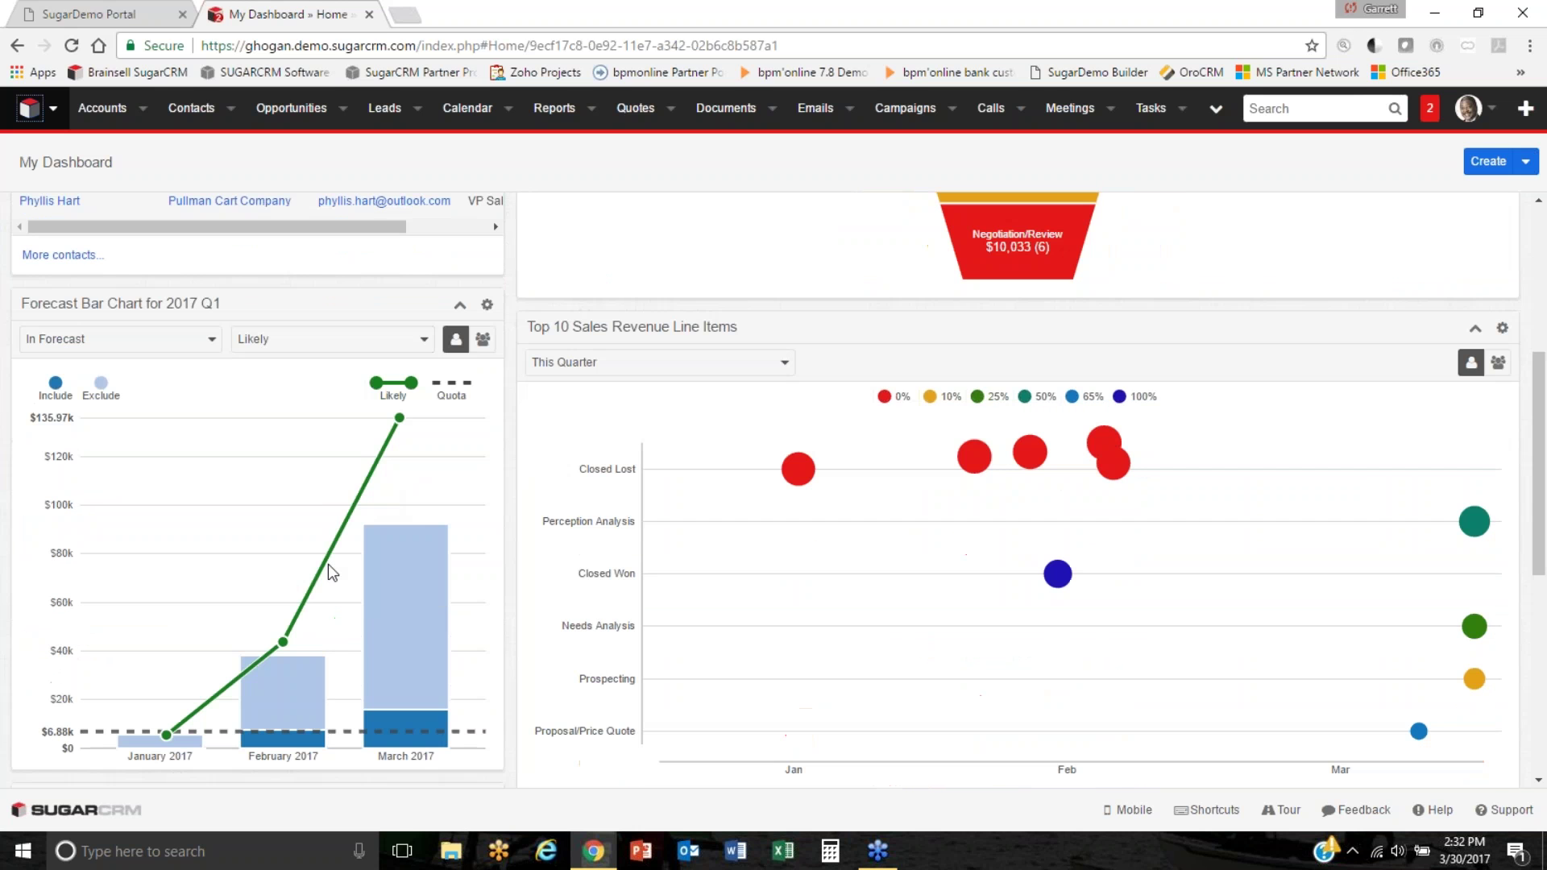
{"action": "scroll", "coordinate": [570, 529], "scroll_direction": "down", "scroll_amount": 4}
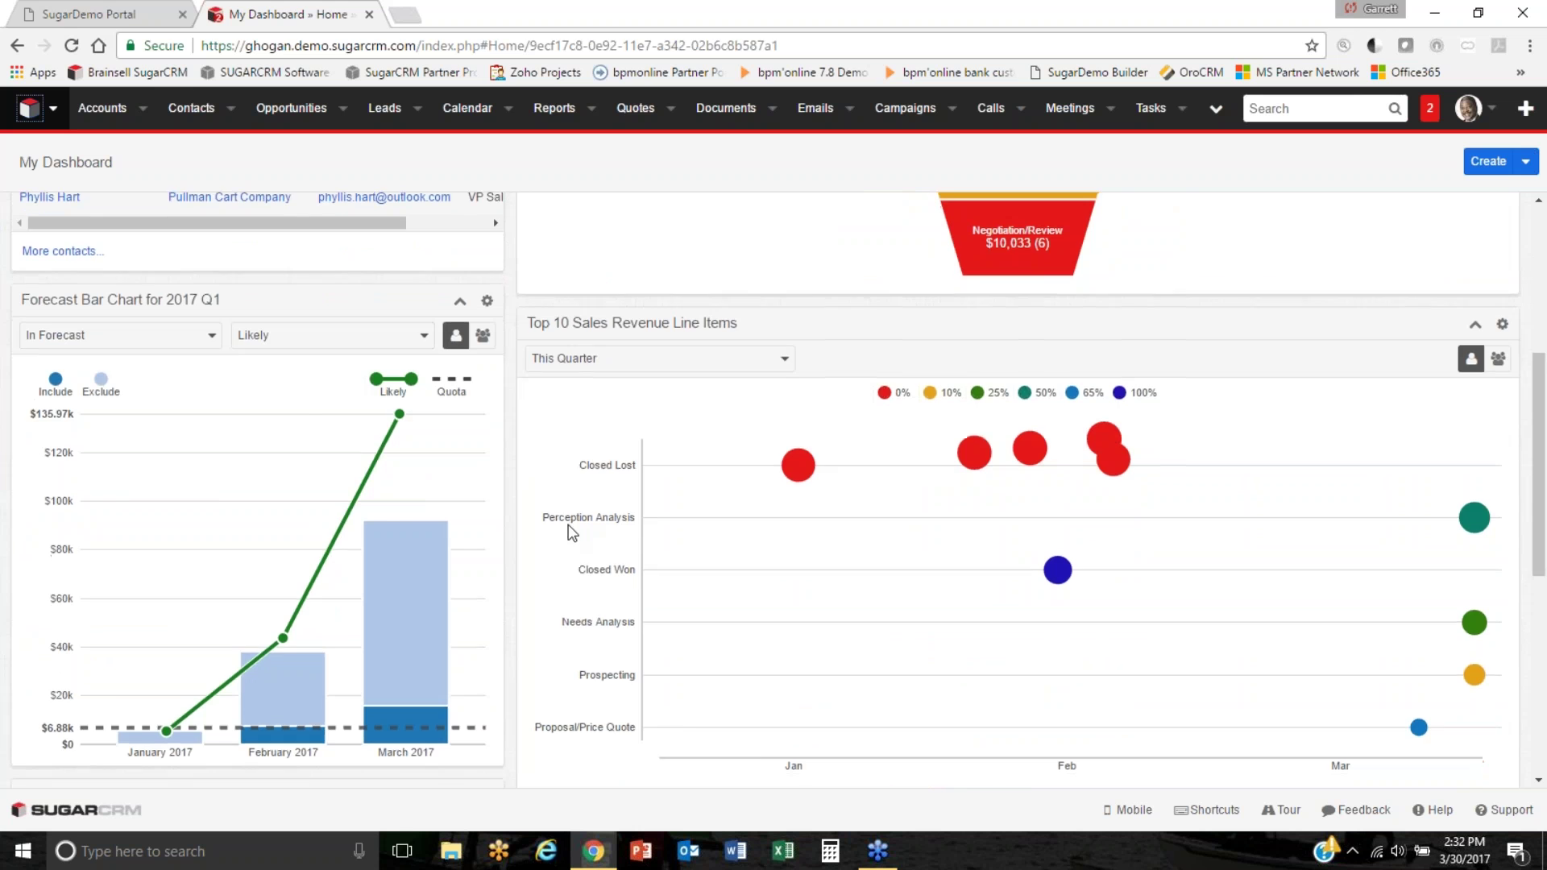
{"action": "scroll", "coordinate": [187, 558], "scroll_direction": "down", "scroll_amount": 1}
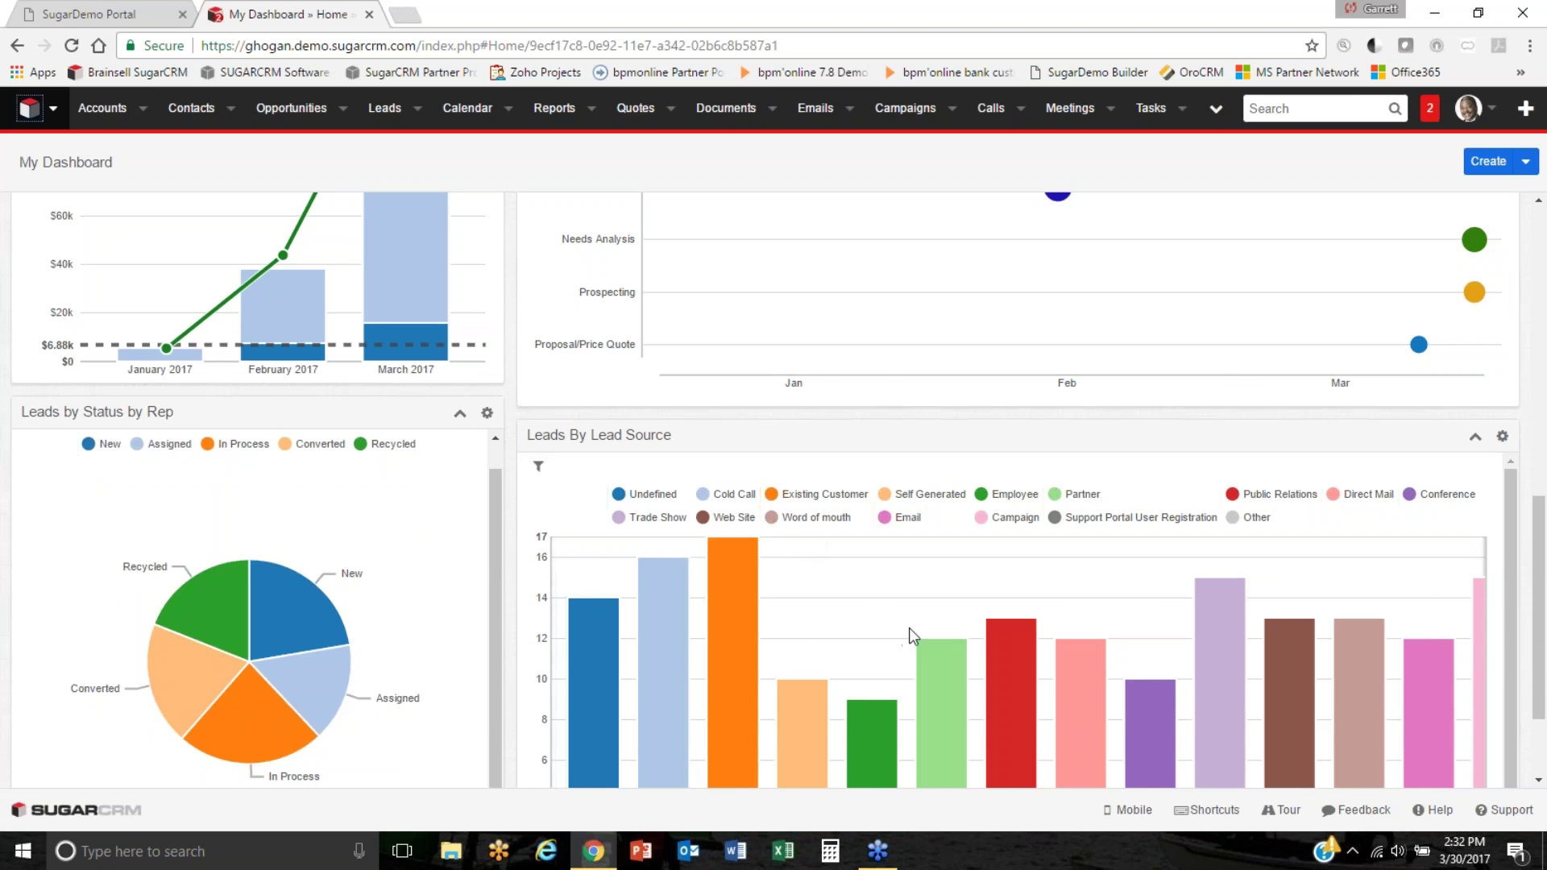
{"action": "scroll", "coordinate": [918, 625], "scroll_direction": "down", "scroll_amount": 2}
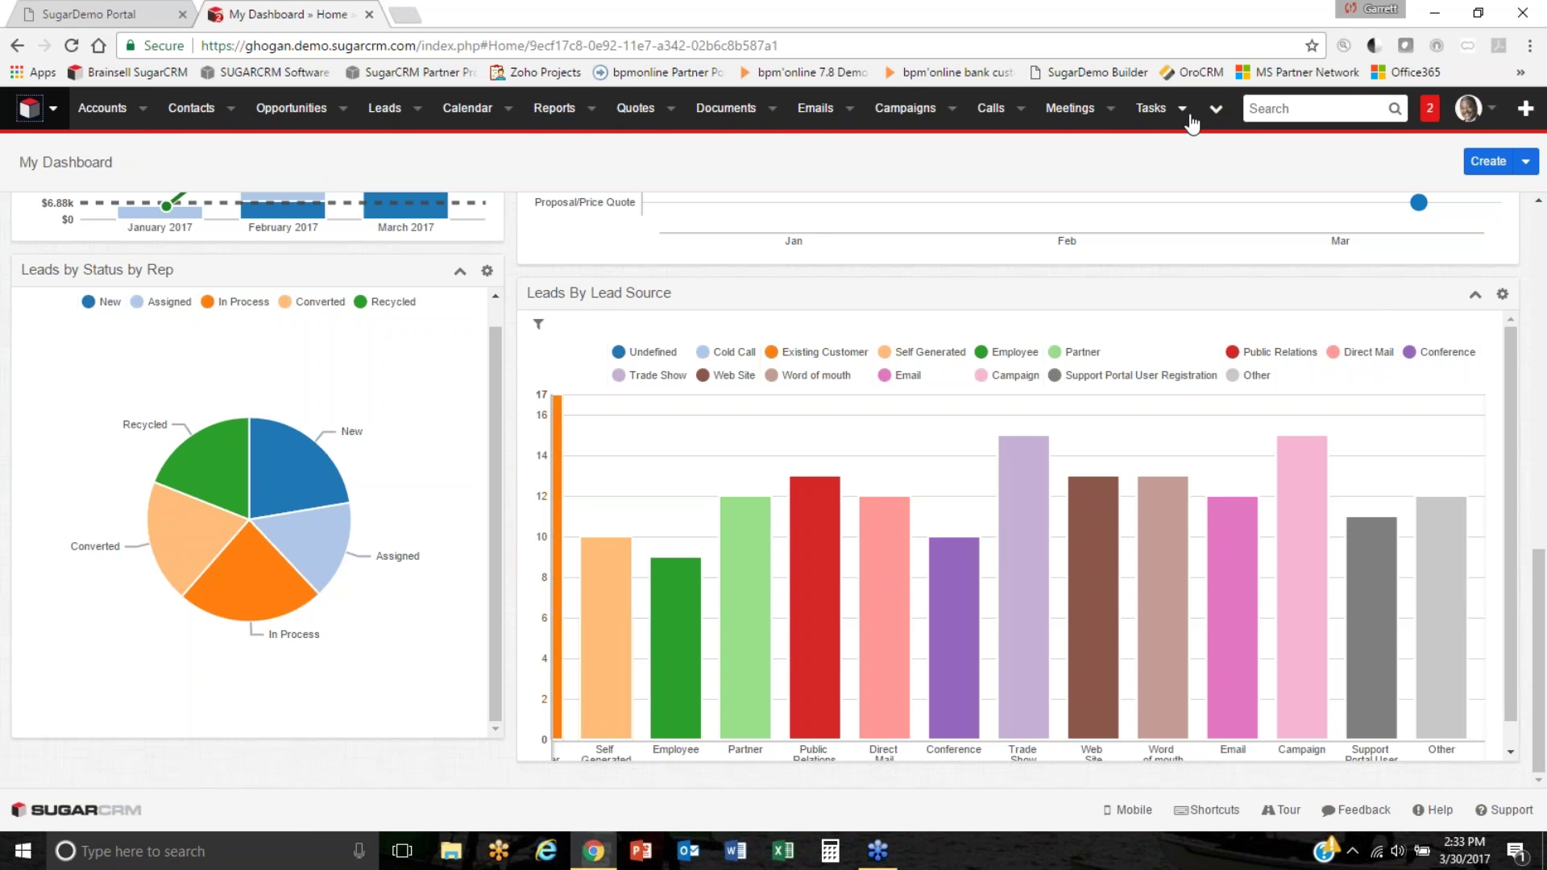
{"action": "left_click", "coordinate": [1215, 110]}
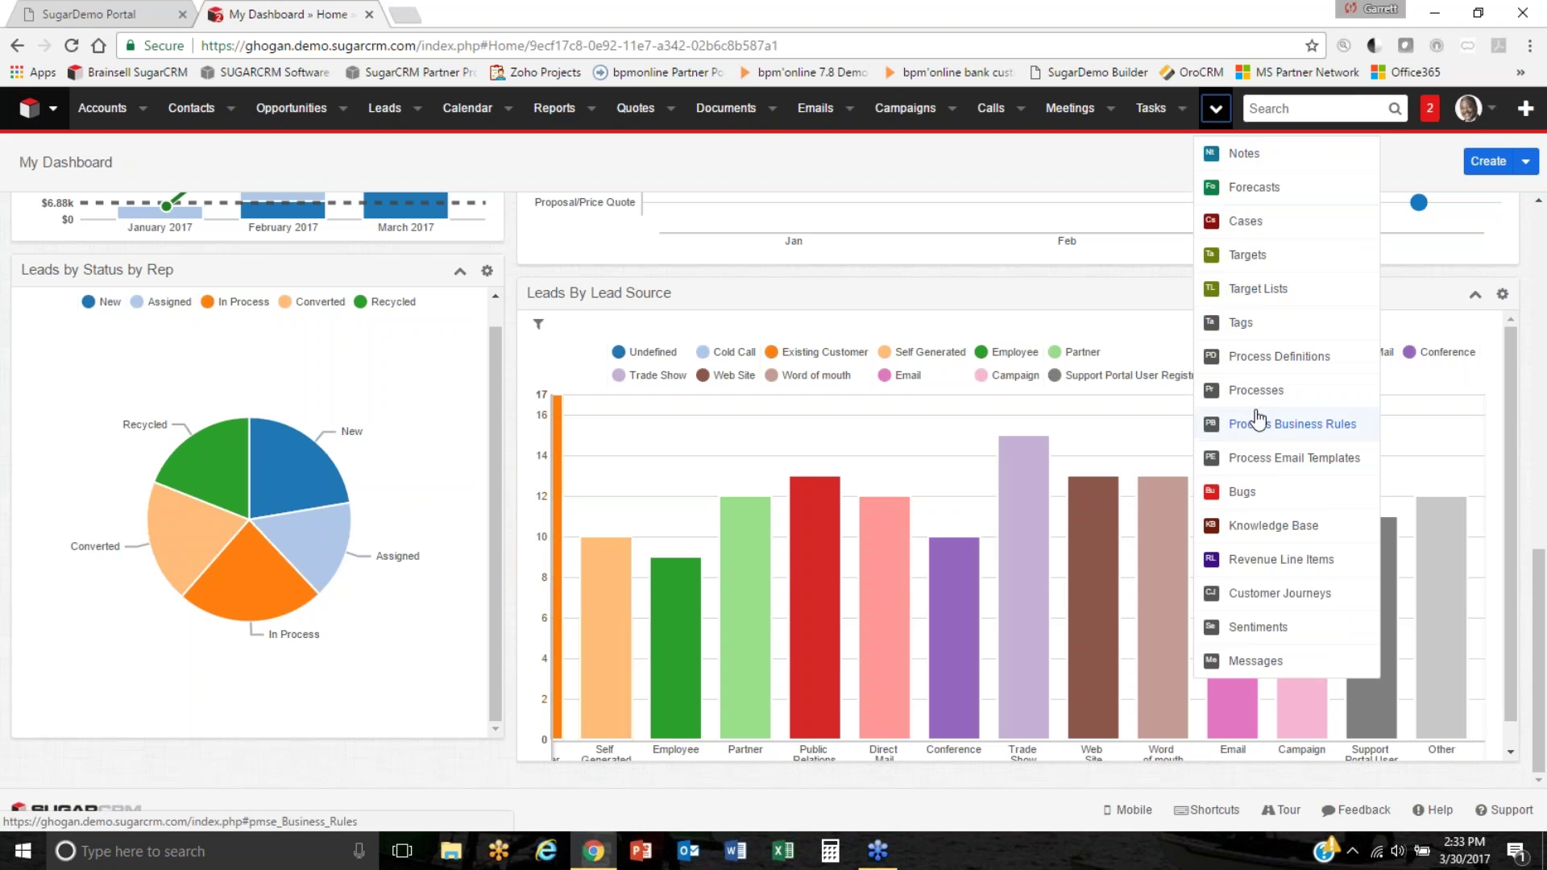
{"action": "left_click", "coordinate": [1296, 109]}
{"action": "left_click", "coordinate": [1072, 153]}
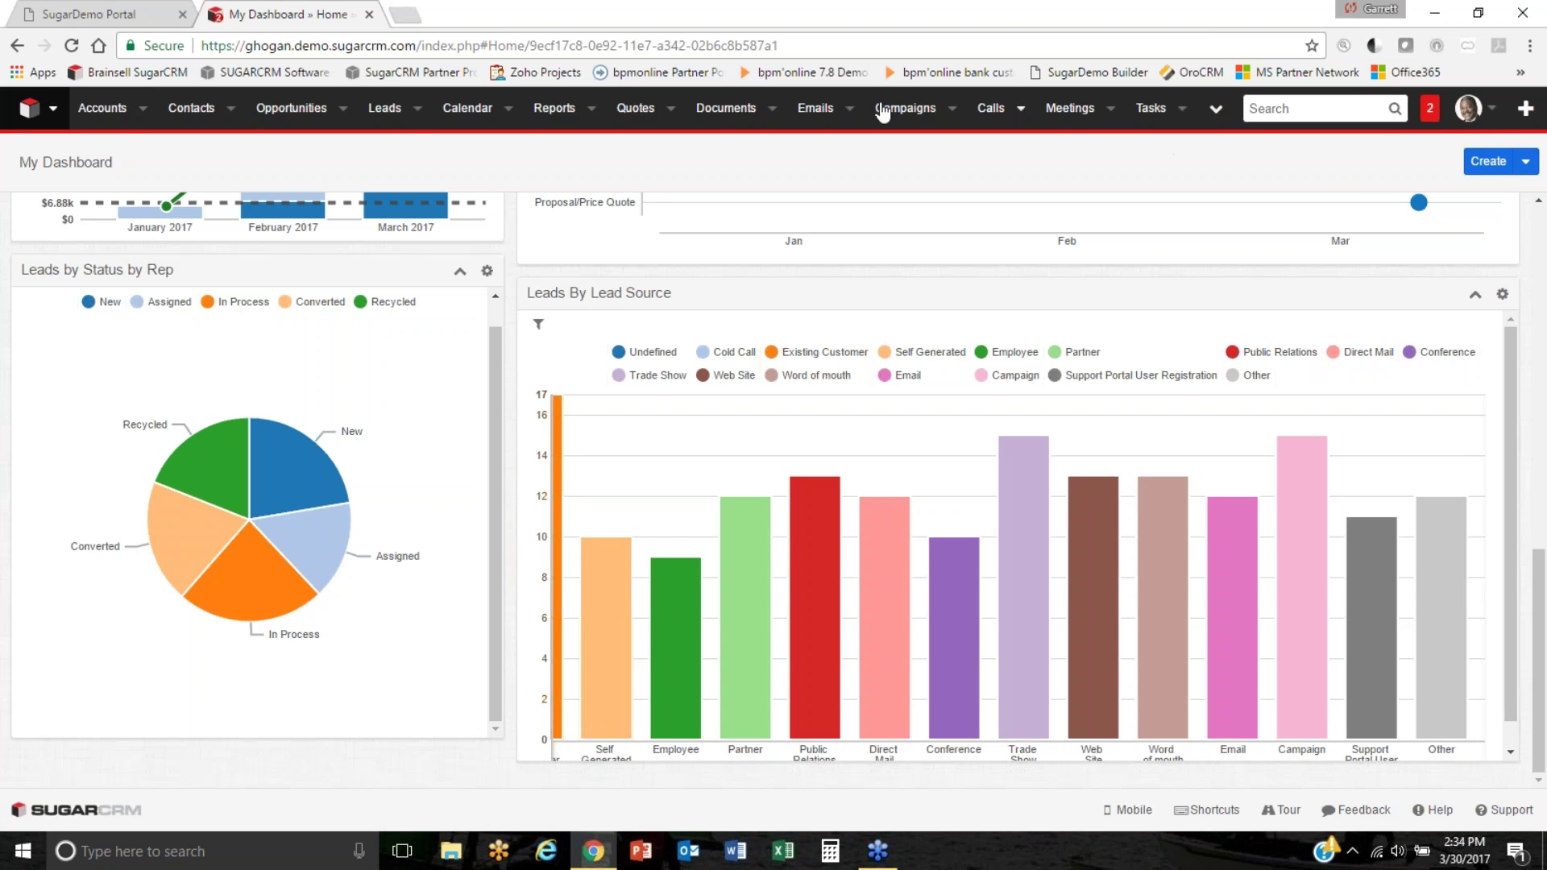
Close the old CRM tab, log in as the VP Sales demo user, and open Accounts.
{"action": "left_click", "coordinate": [102, 111]}
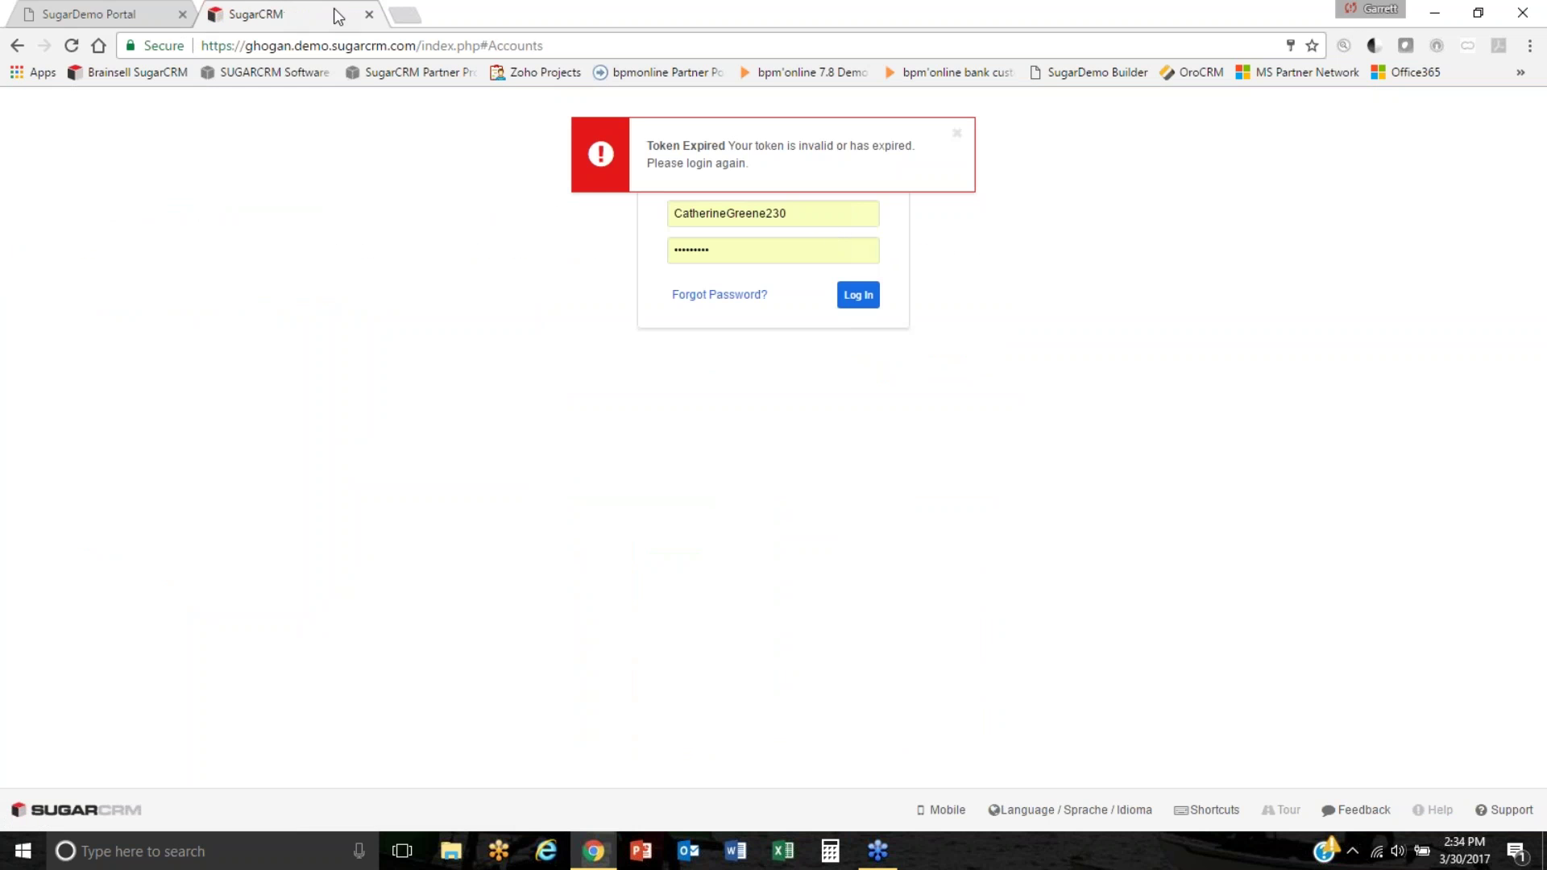
{"action": "left_click", "coordinate": [369, 13]}
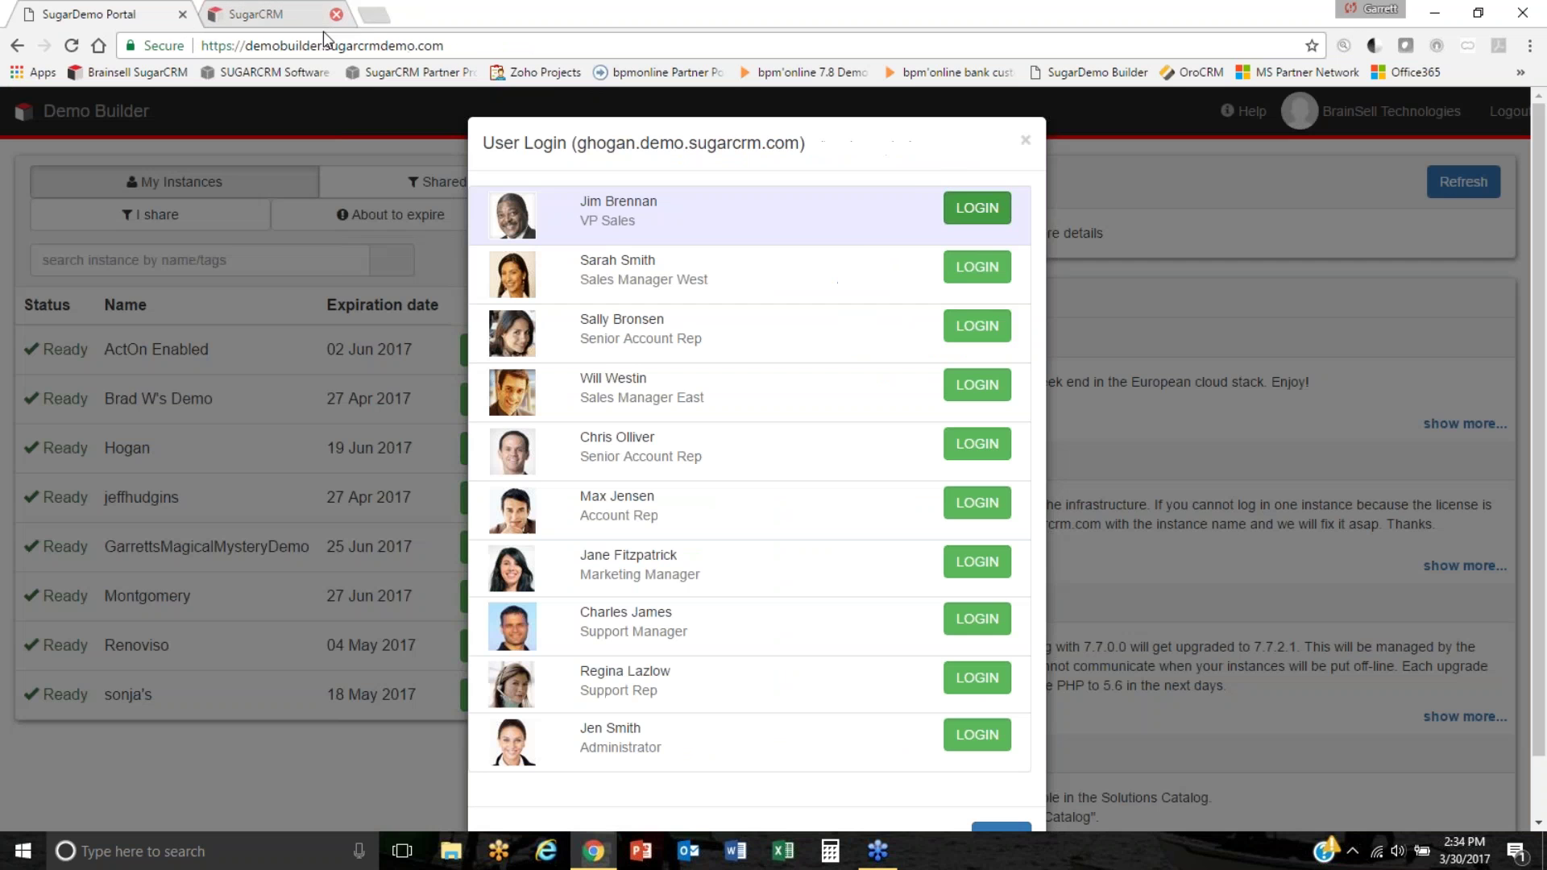
{"action": "left_click", "coordinate": [981, 210]}
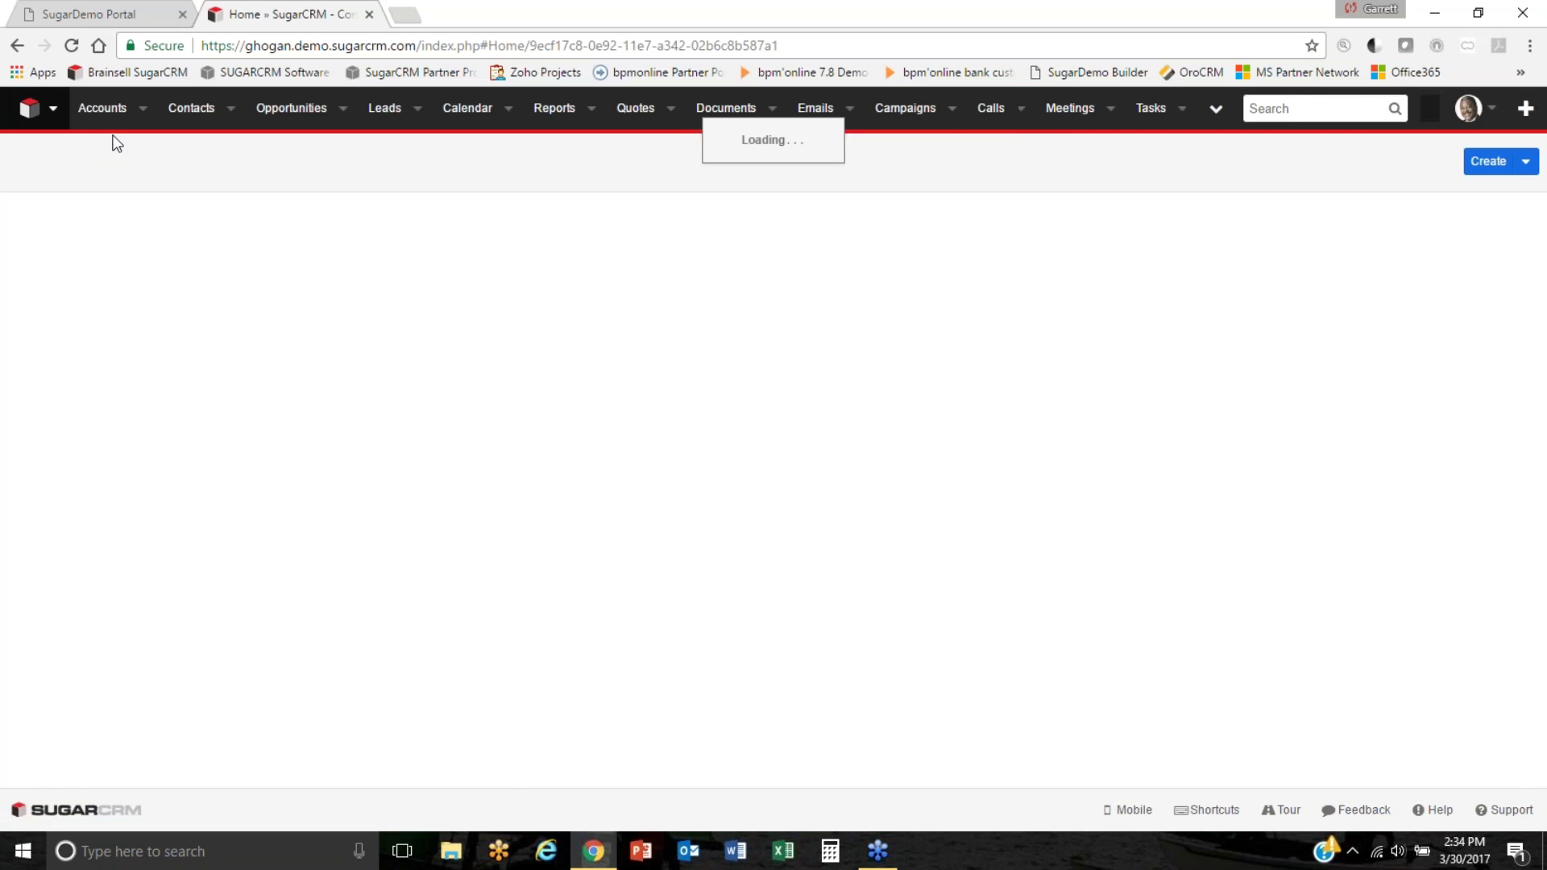
{"action": "left_click", "coordinate": [102, 108]}
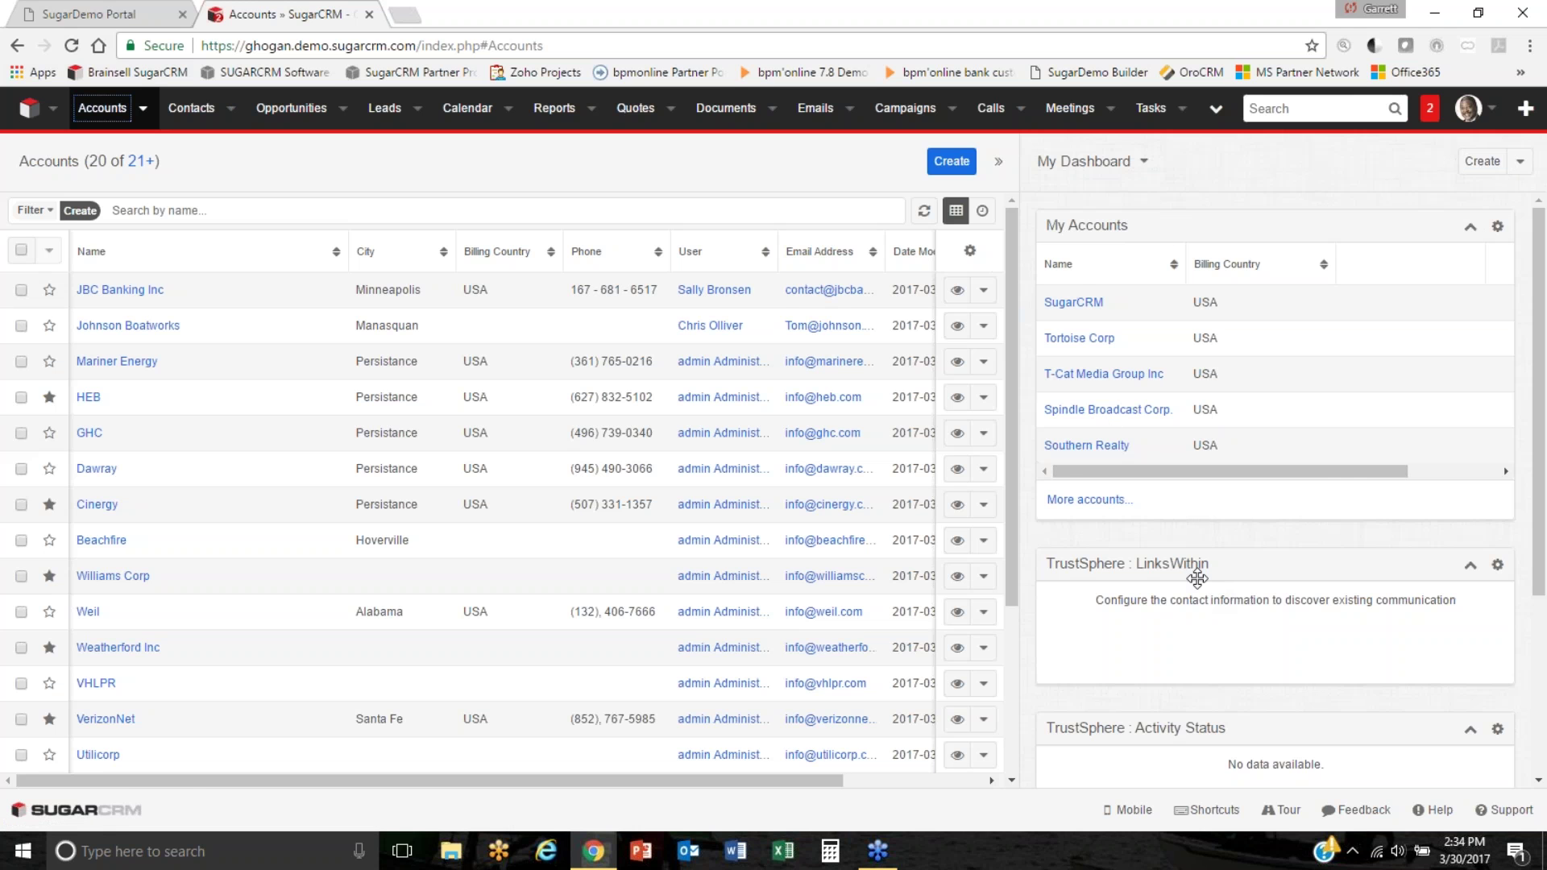
Hide the dashboard panel and move the Phone column before City.
{"action": "left_click", "coordinate": [999, 163]}
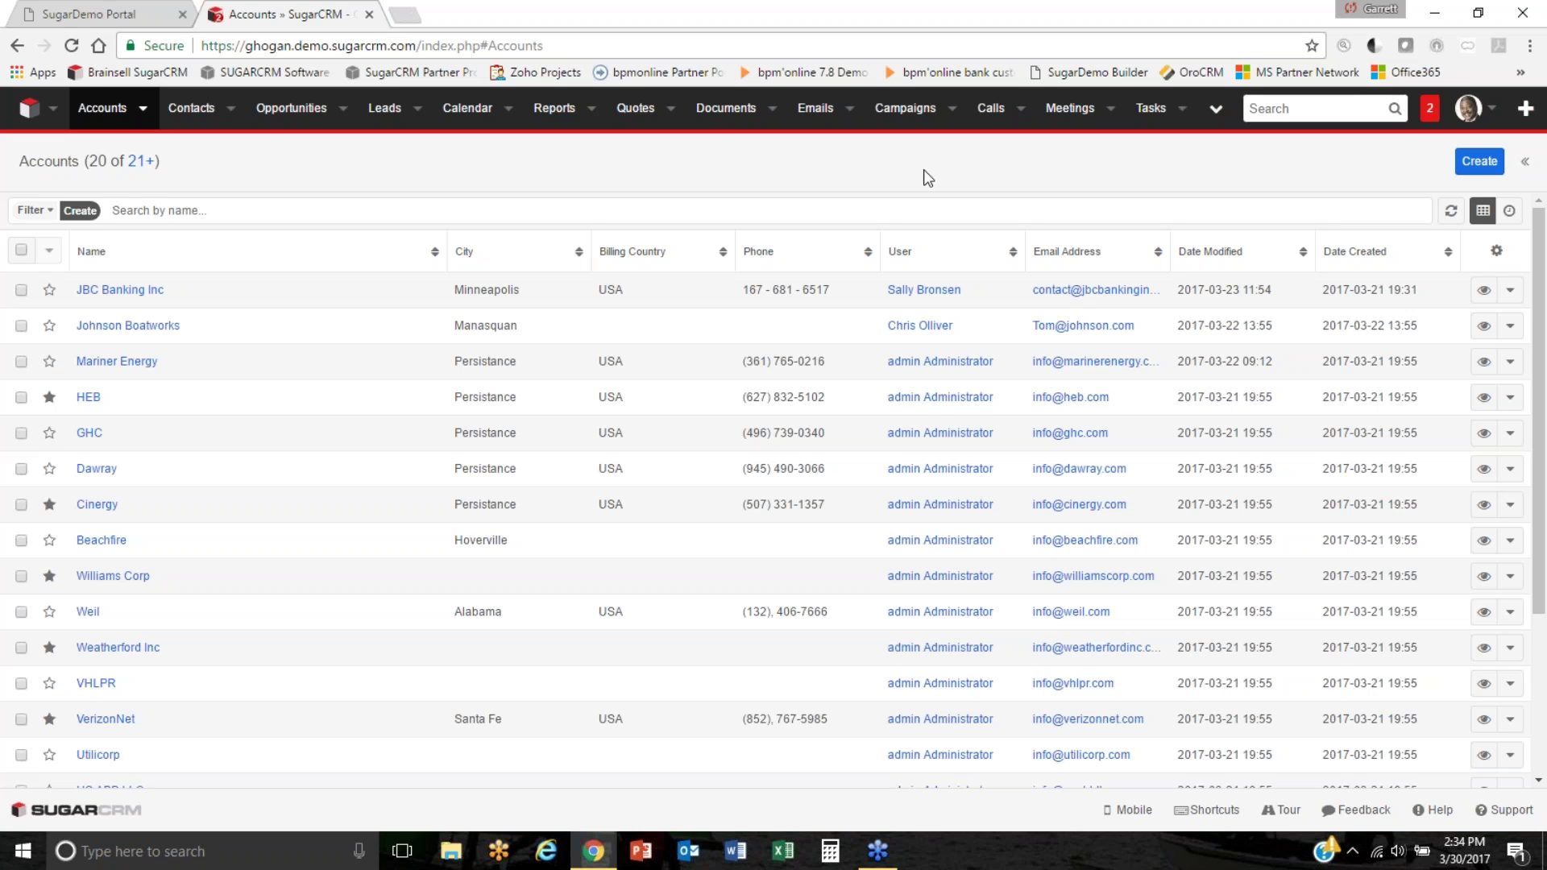
{"action": "left_click_drag", "start_coordinate": [805, 258], "coordinate": [463, 267]}
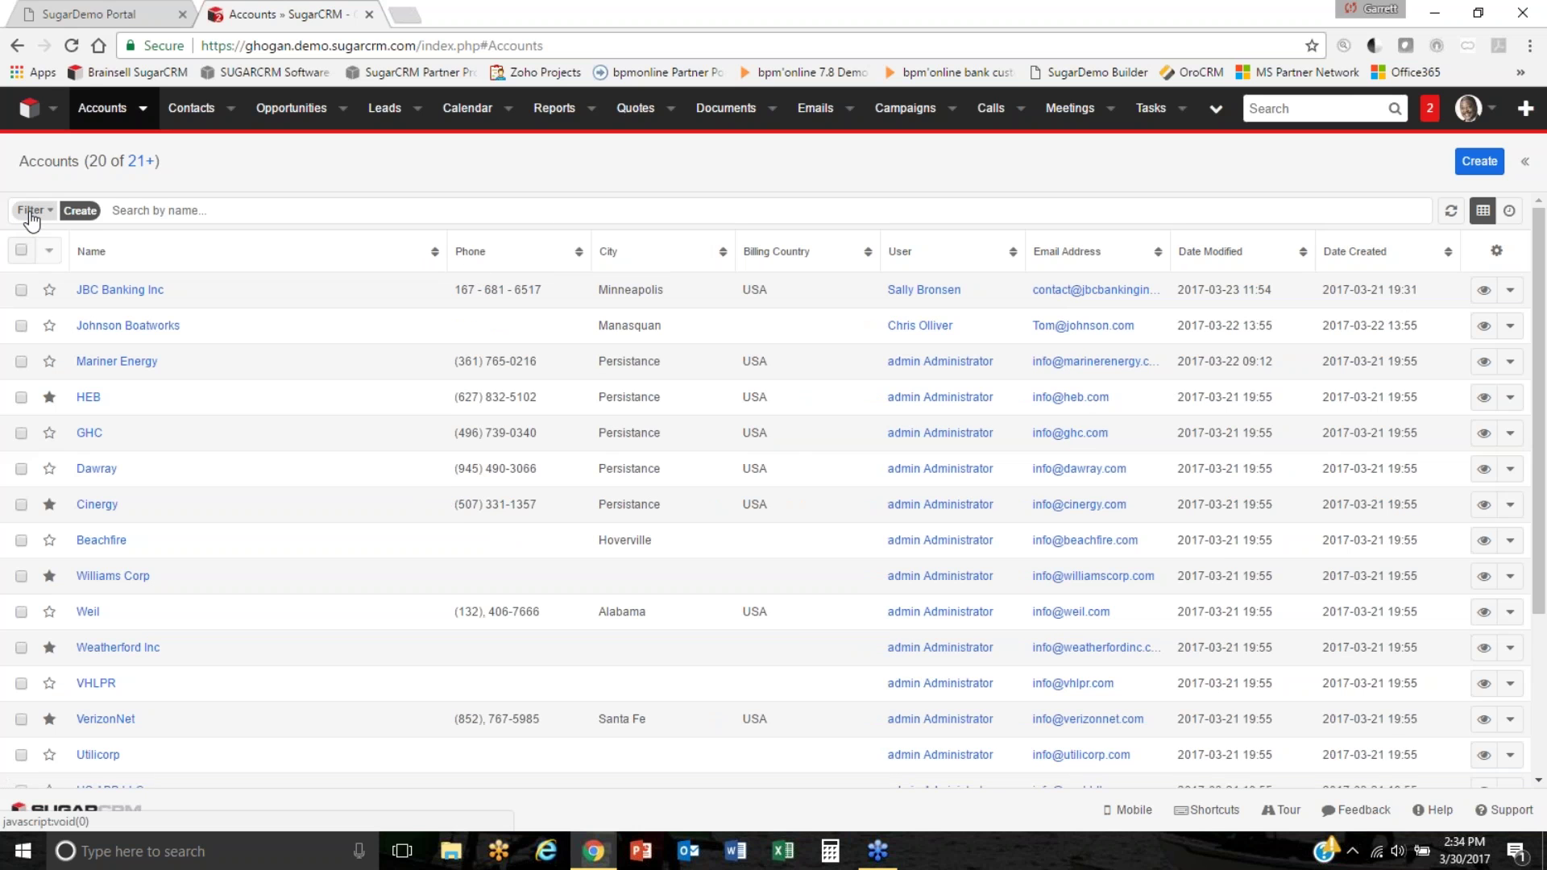
{"action": "left_click", "coordinate": [30, 212]}
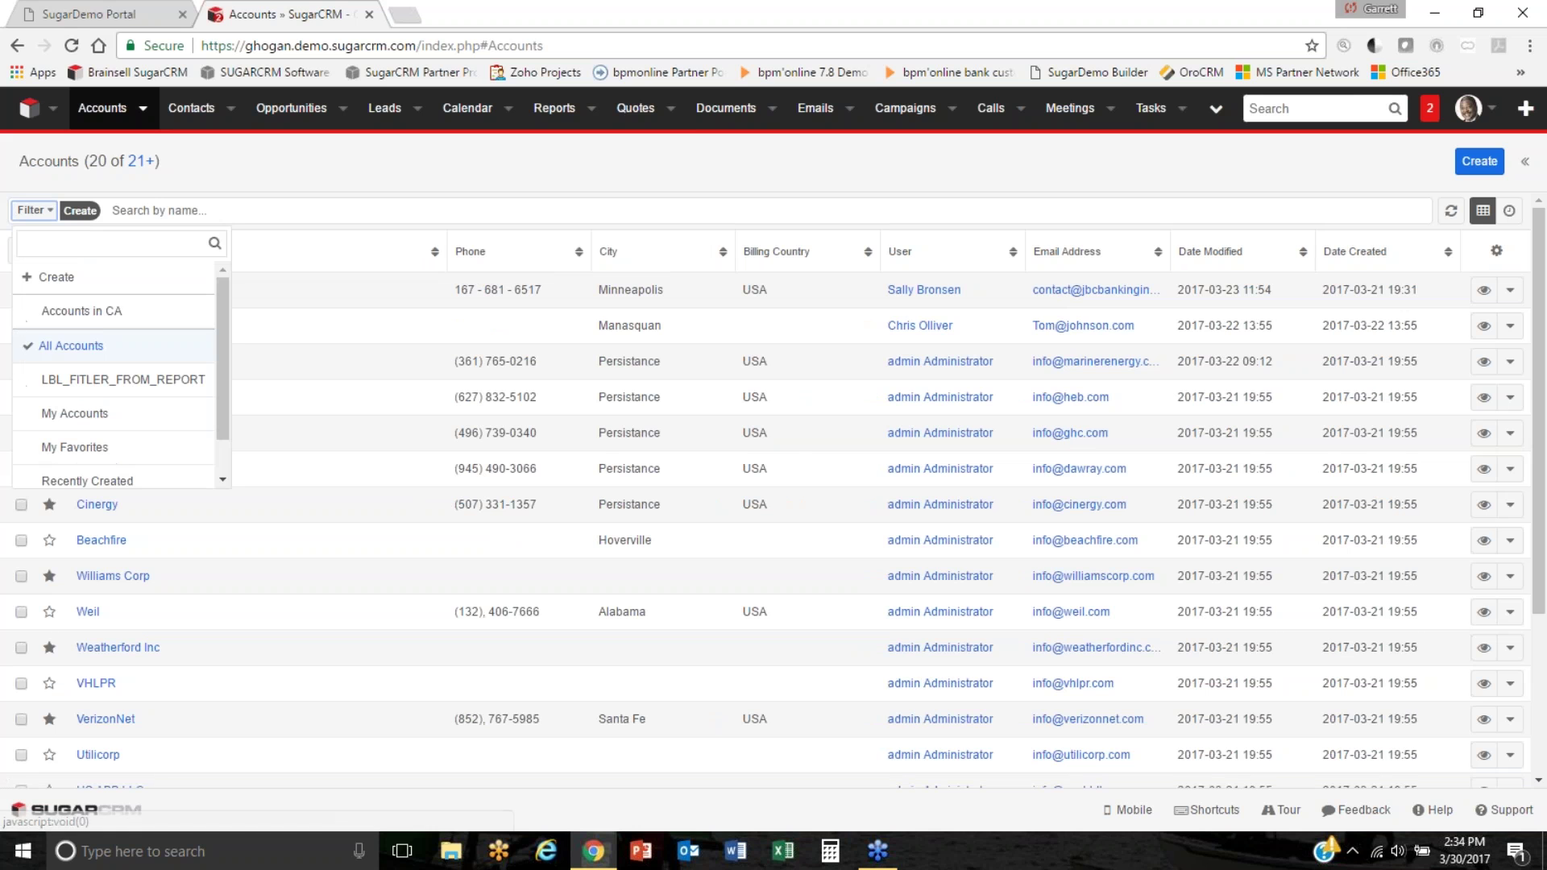
Apply the Accounts in CA saved filter and open its State starts with CA criteria.
{"action": "left_click", "coordinate": [110, 316]}
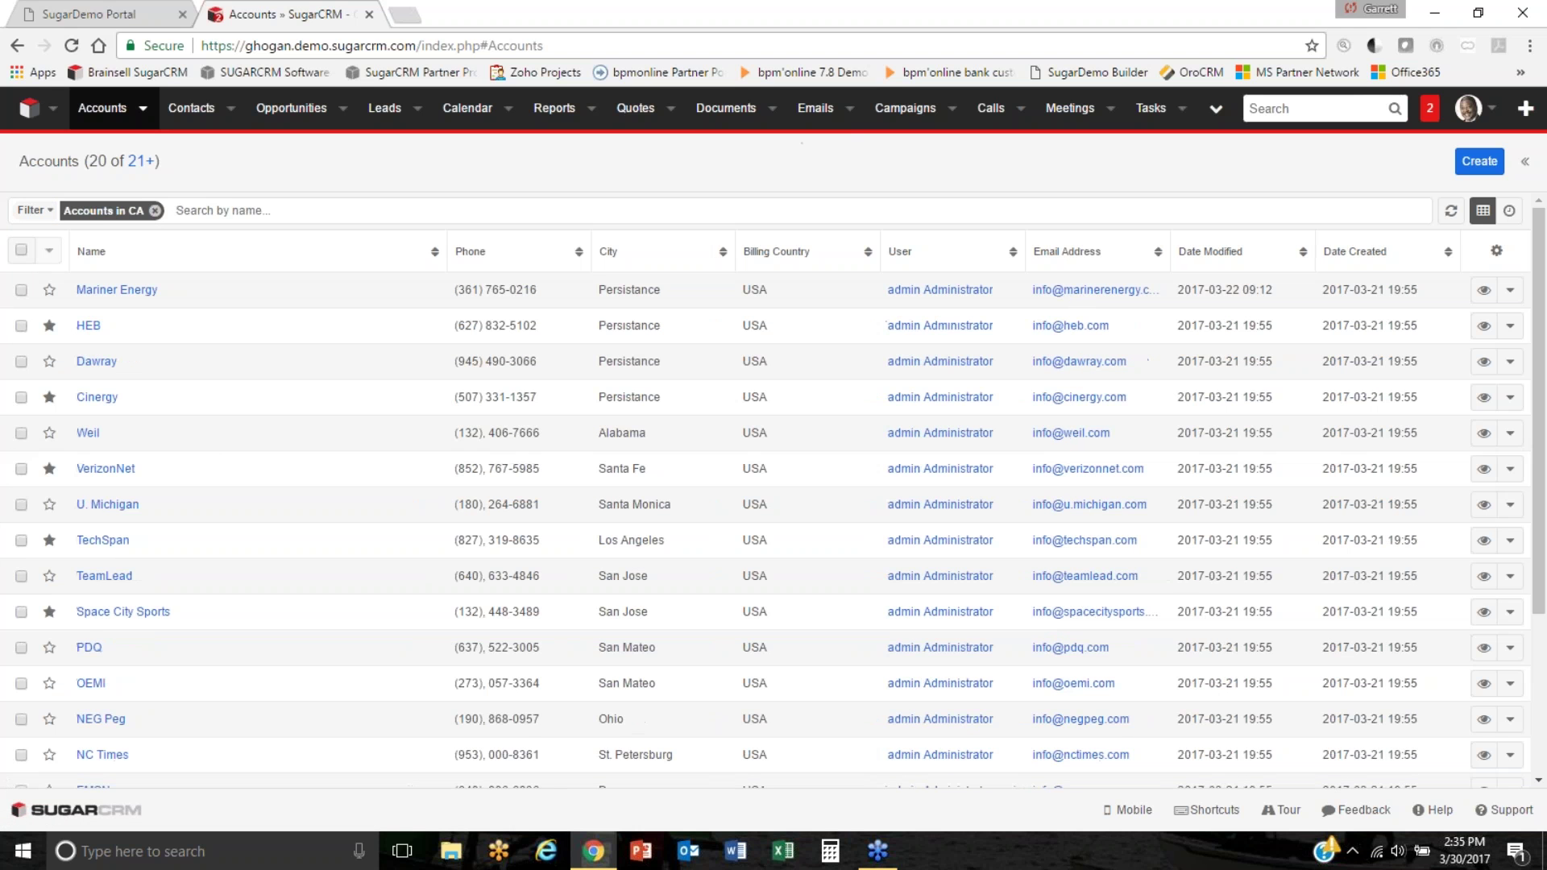
{"action": "left_click", "coordinate": [110, 211]}
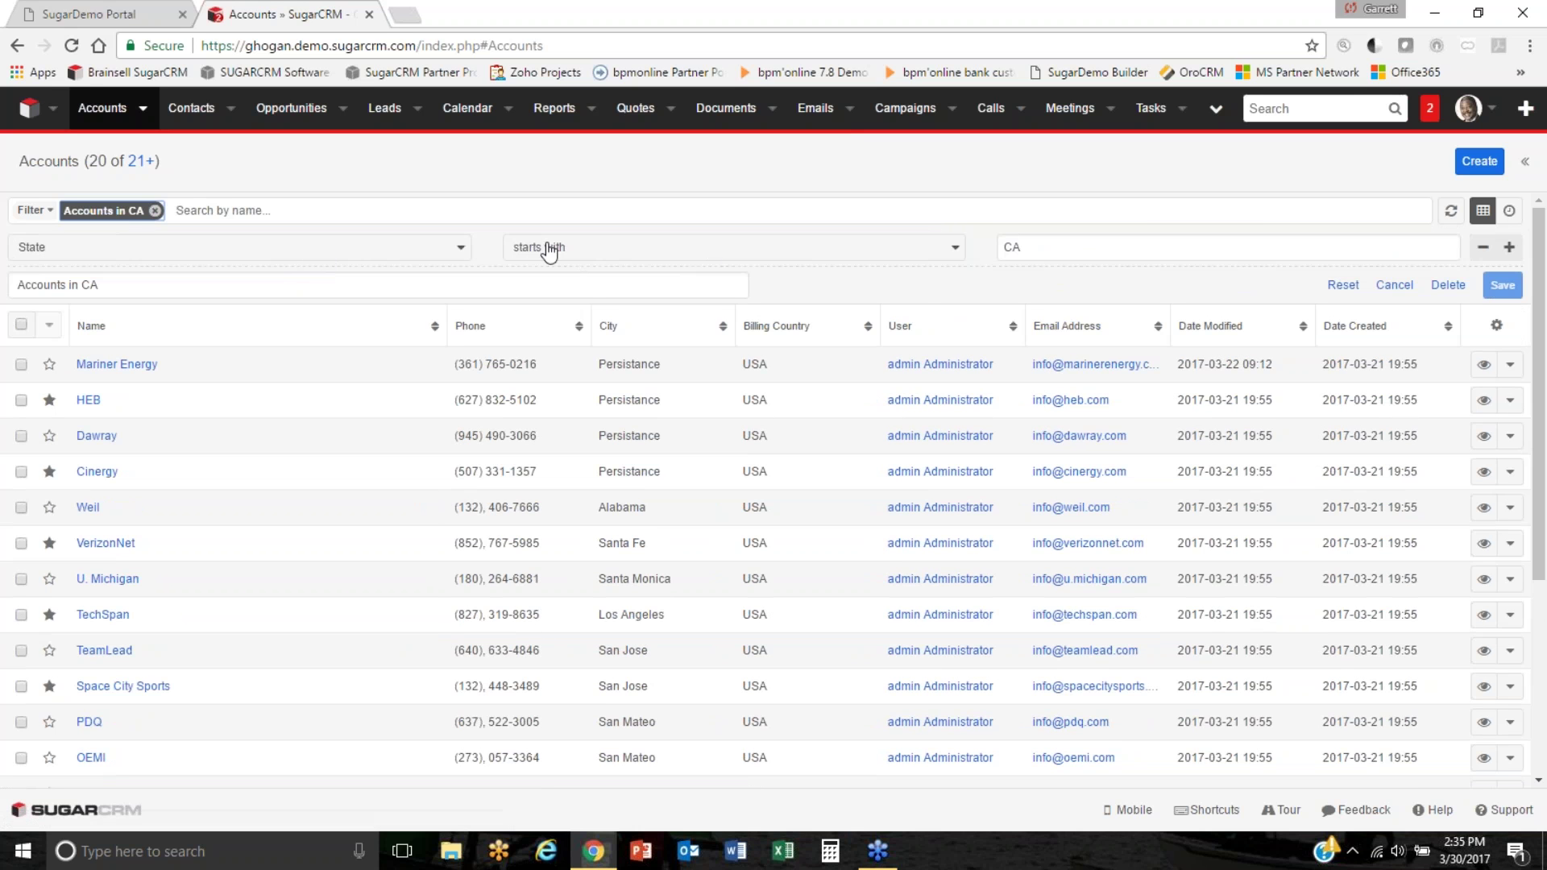
Glance at the filter field list, then add five empty condition rows.
{"action": "left_click", "coordinate": [456, 248]}
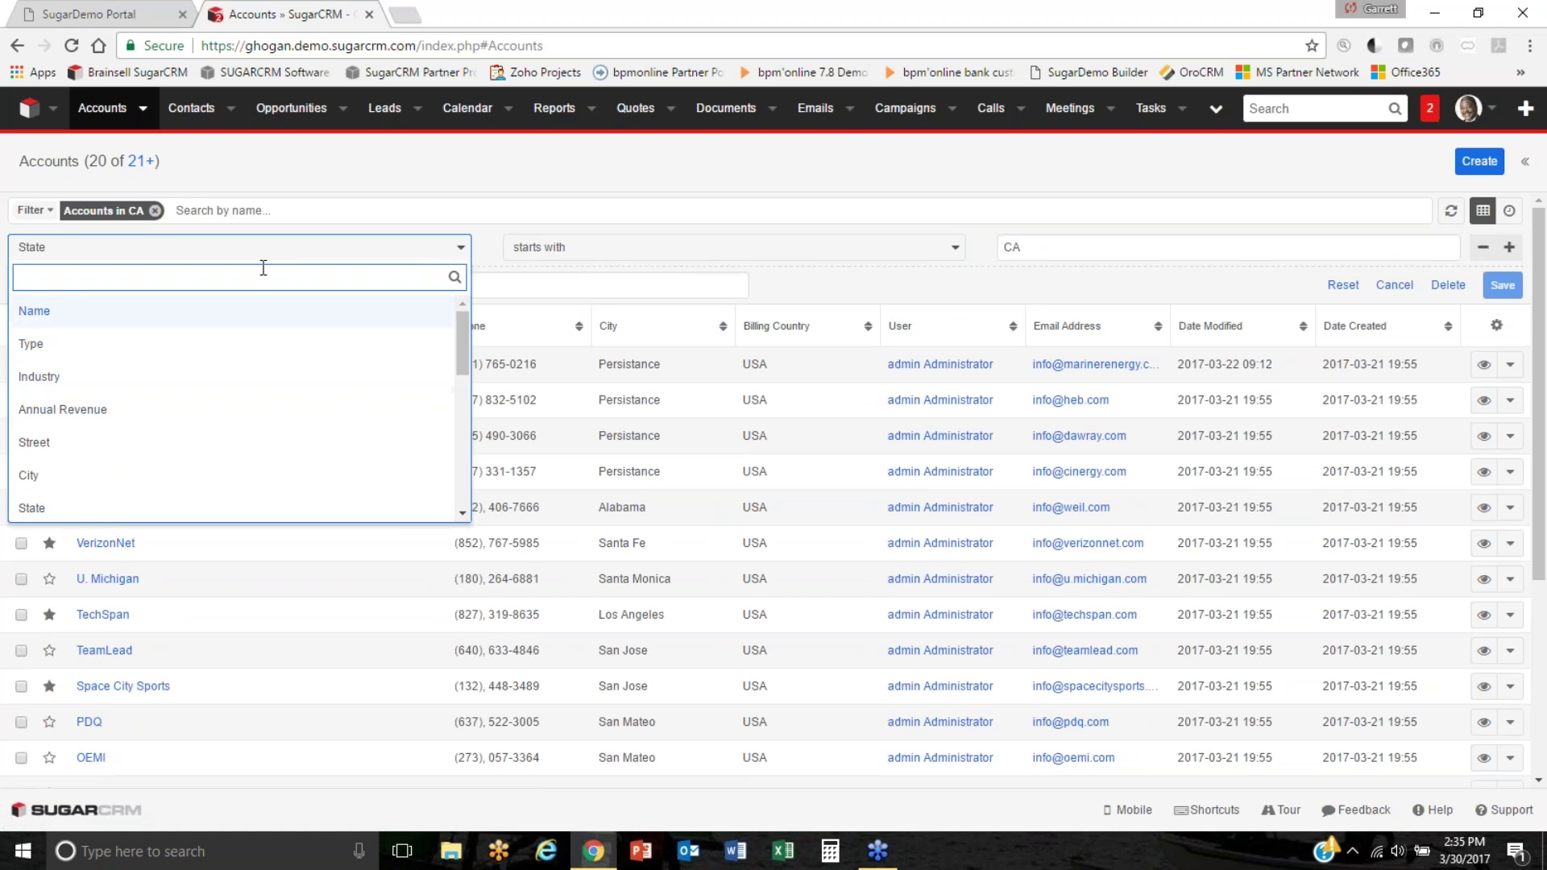
{"action": "left_click", "coordinate": [1029, 247]}
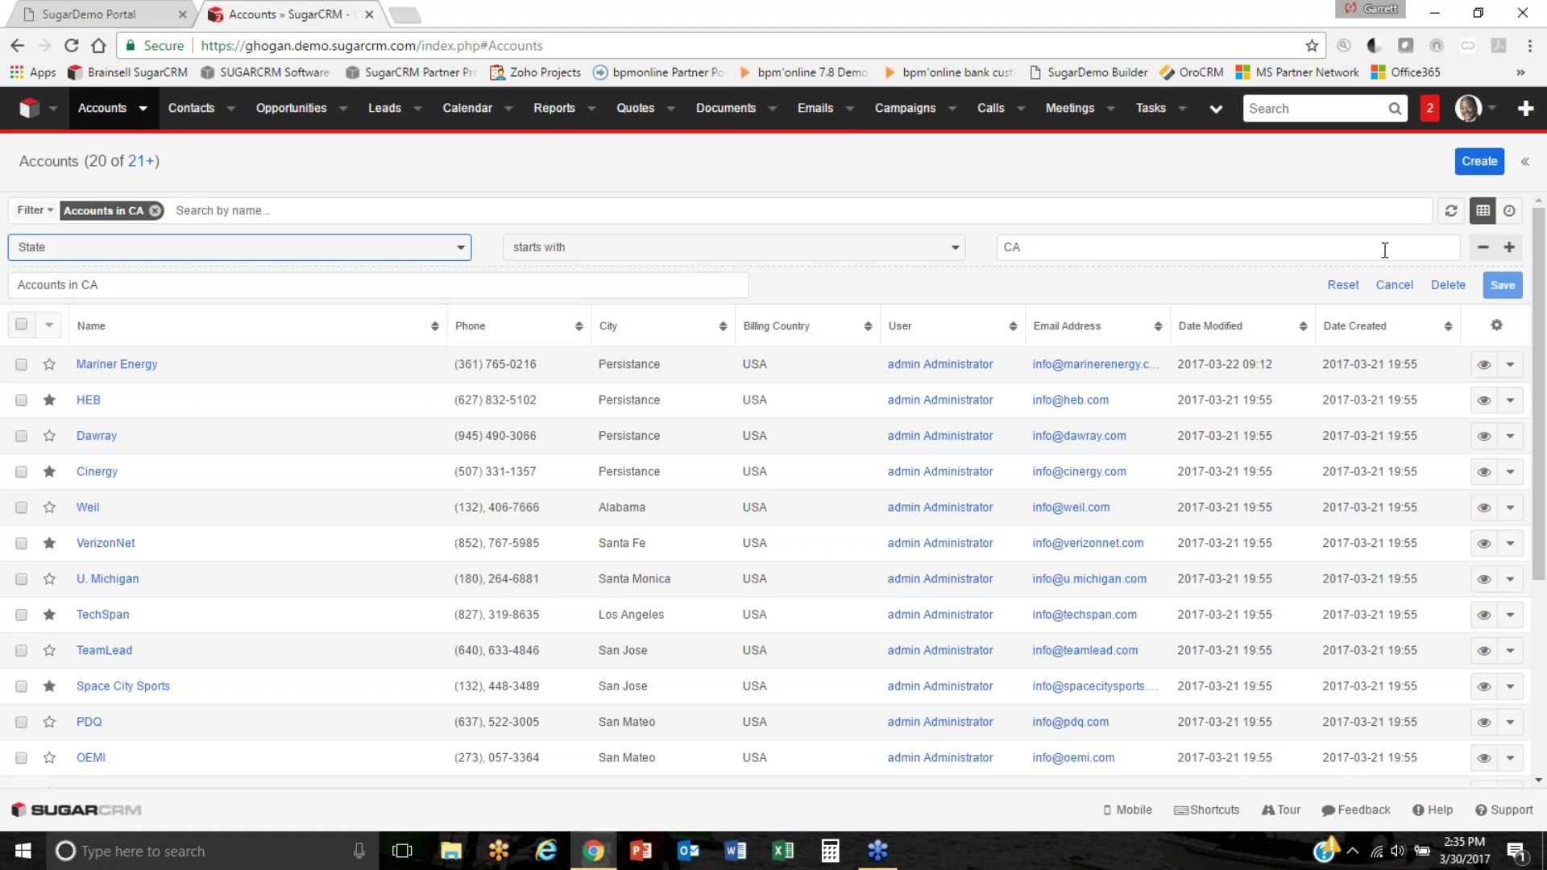
{"action": "left_click", "coordinate": [1506, 249]}
{"action": "left_click", "coordinate": [1505, 251]}
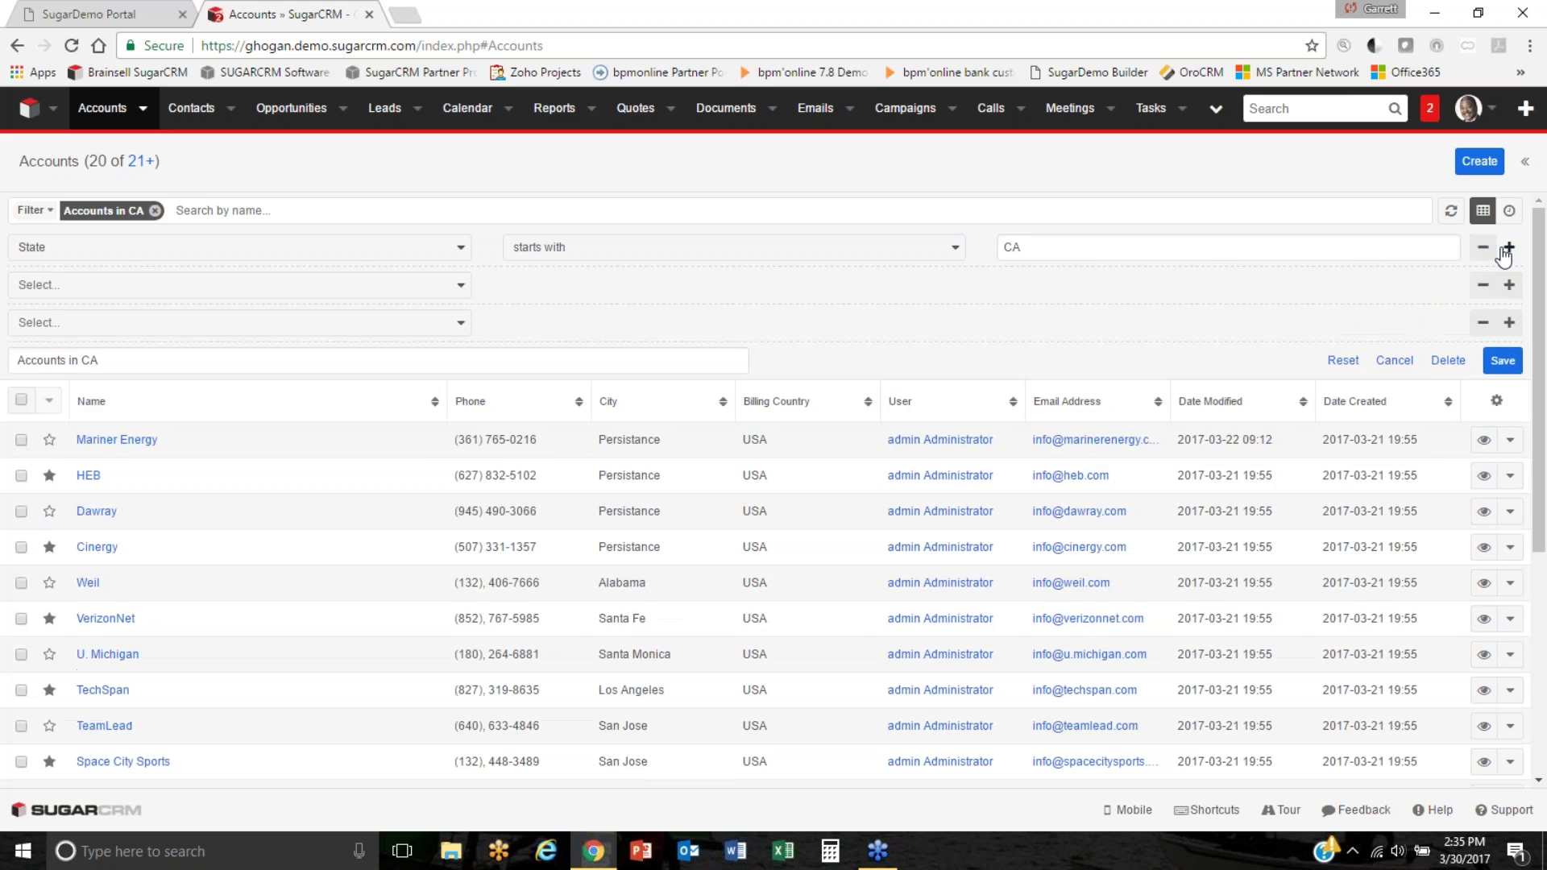
{"action": "left_click", "coordinate": [1506, 249]}
{"action": "left_click", "coordinate": [1506, 249]}
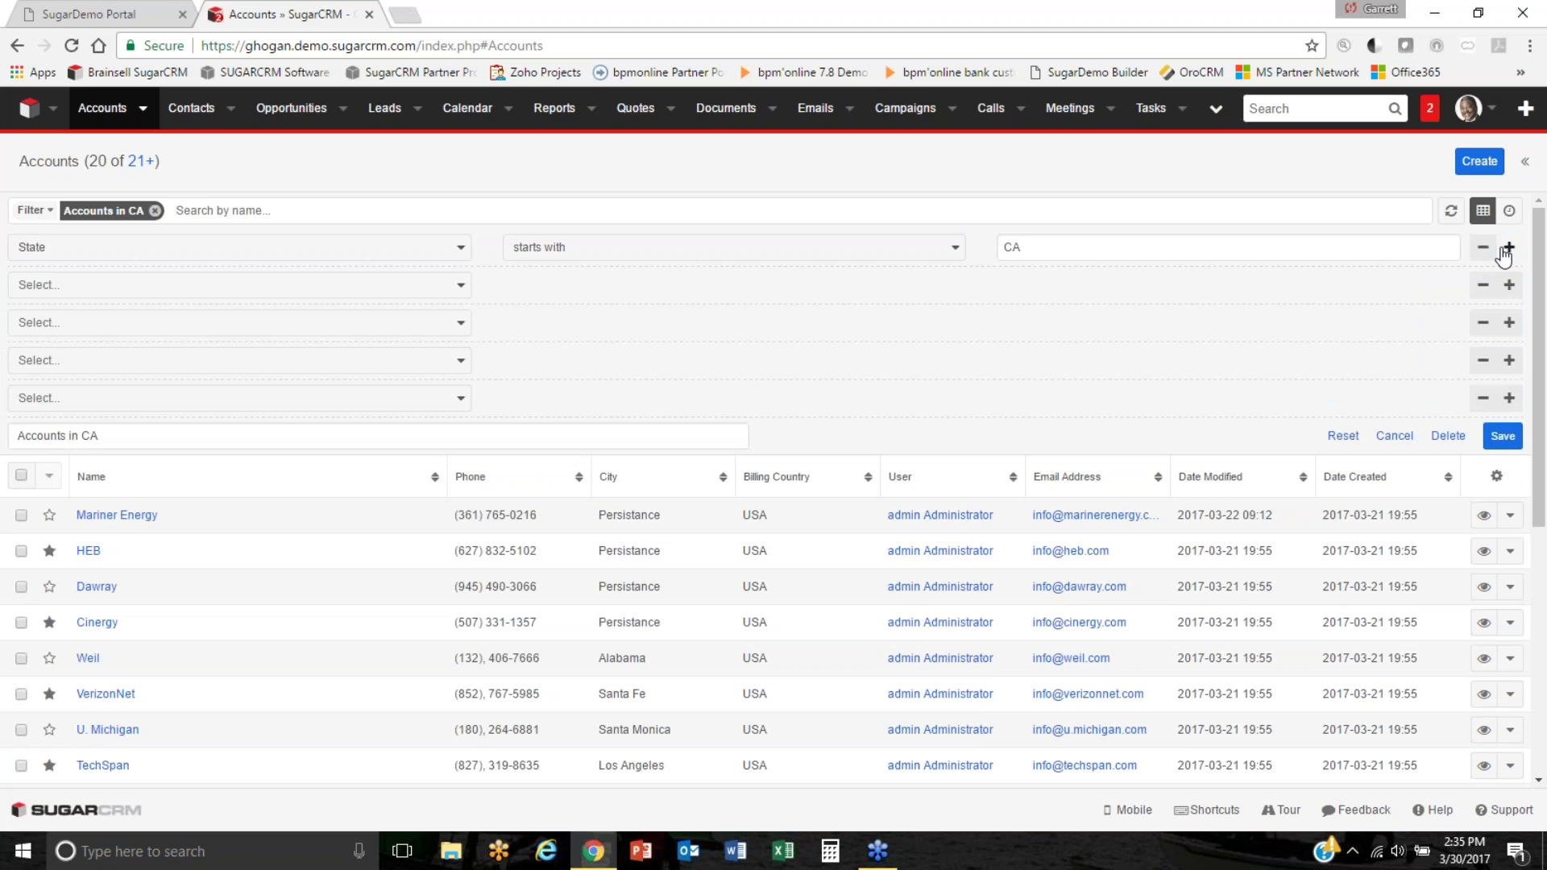
{"action": "left_click", "coordinate": [1506, 249]}
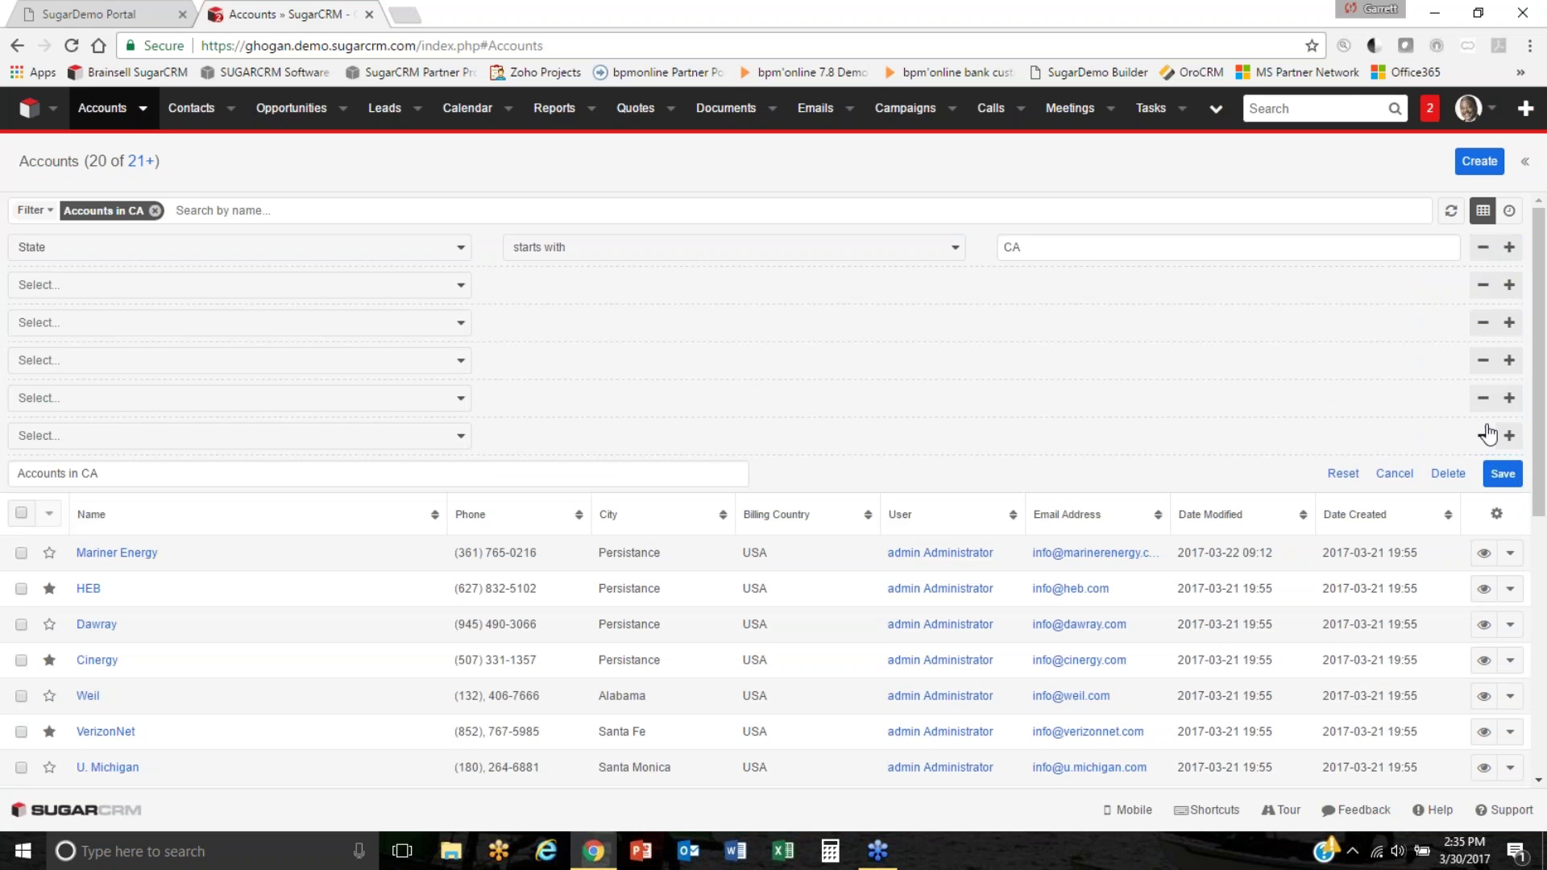
Remove the five empty condition rows and cancel the filter editor unchanged.
{"action": "left_click", "coordinate": [1483, 435]}
{"action": "left_click", "coordinate": [1482, 398]}
{"action": "left_click", "coordinate": [1482, 360]}
{"action": "left_click", "coordinate": [1482, 323]}
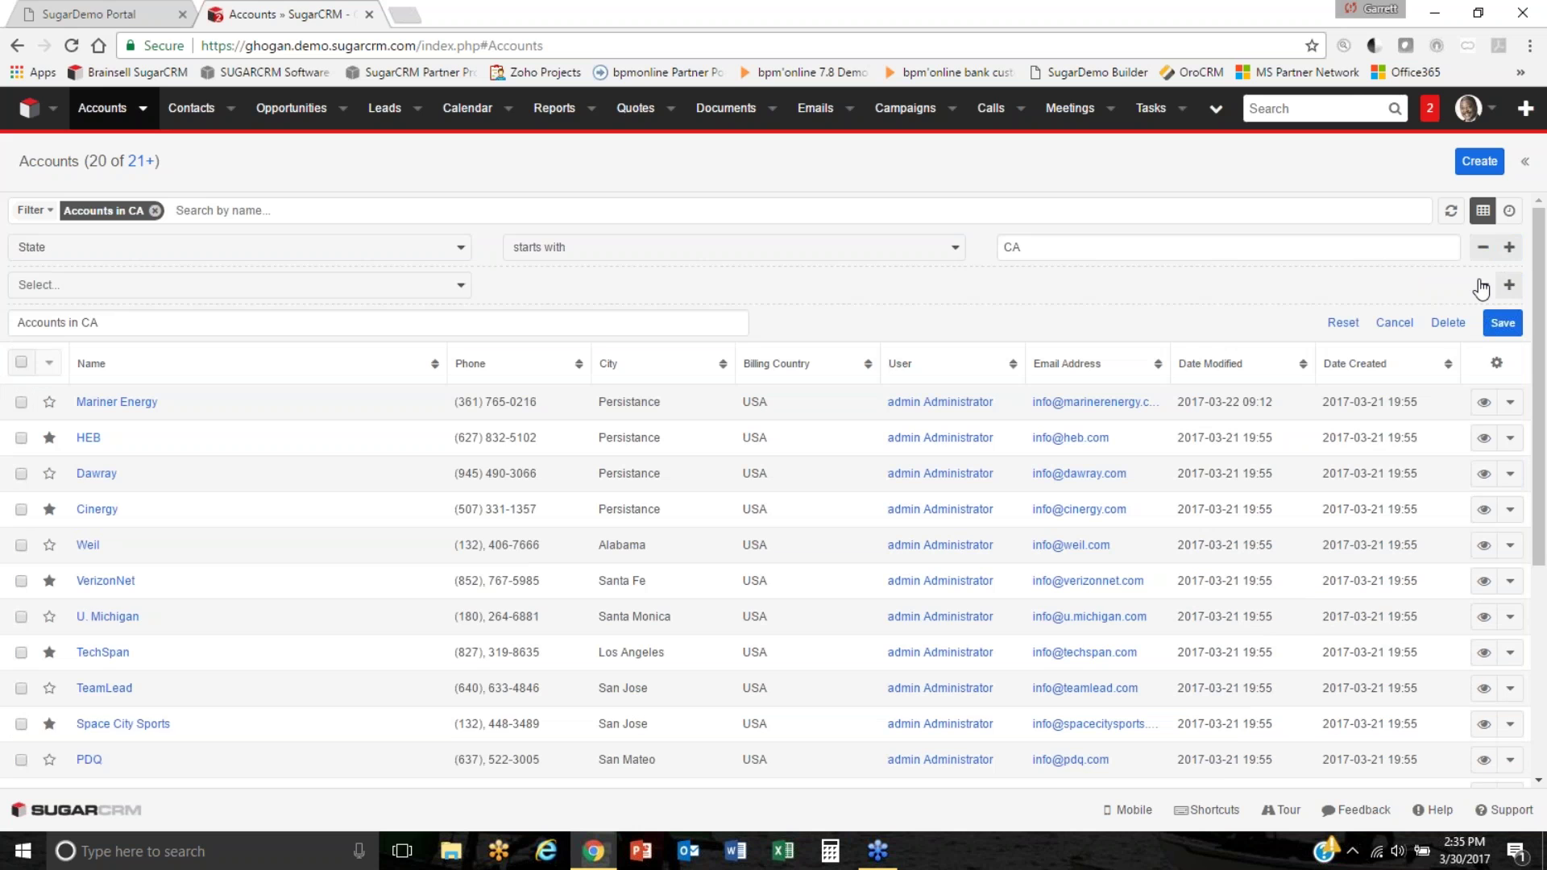
{"action": "left_click", "coordinate": [1483, 285]}
{"action": "left_click", "coordinate": [1384, 288]}
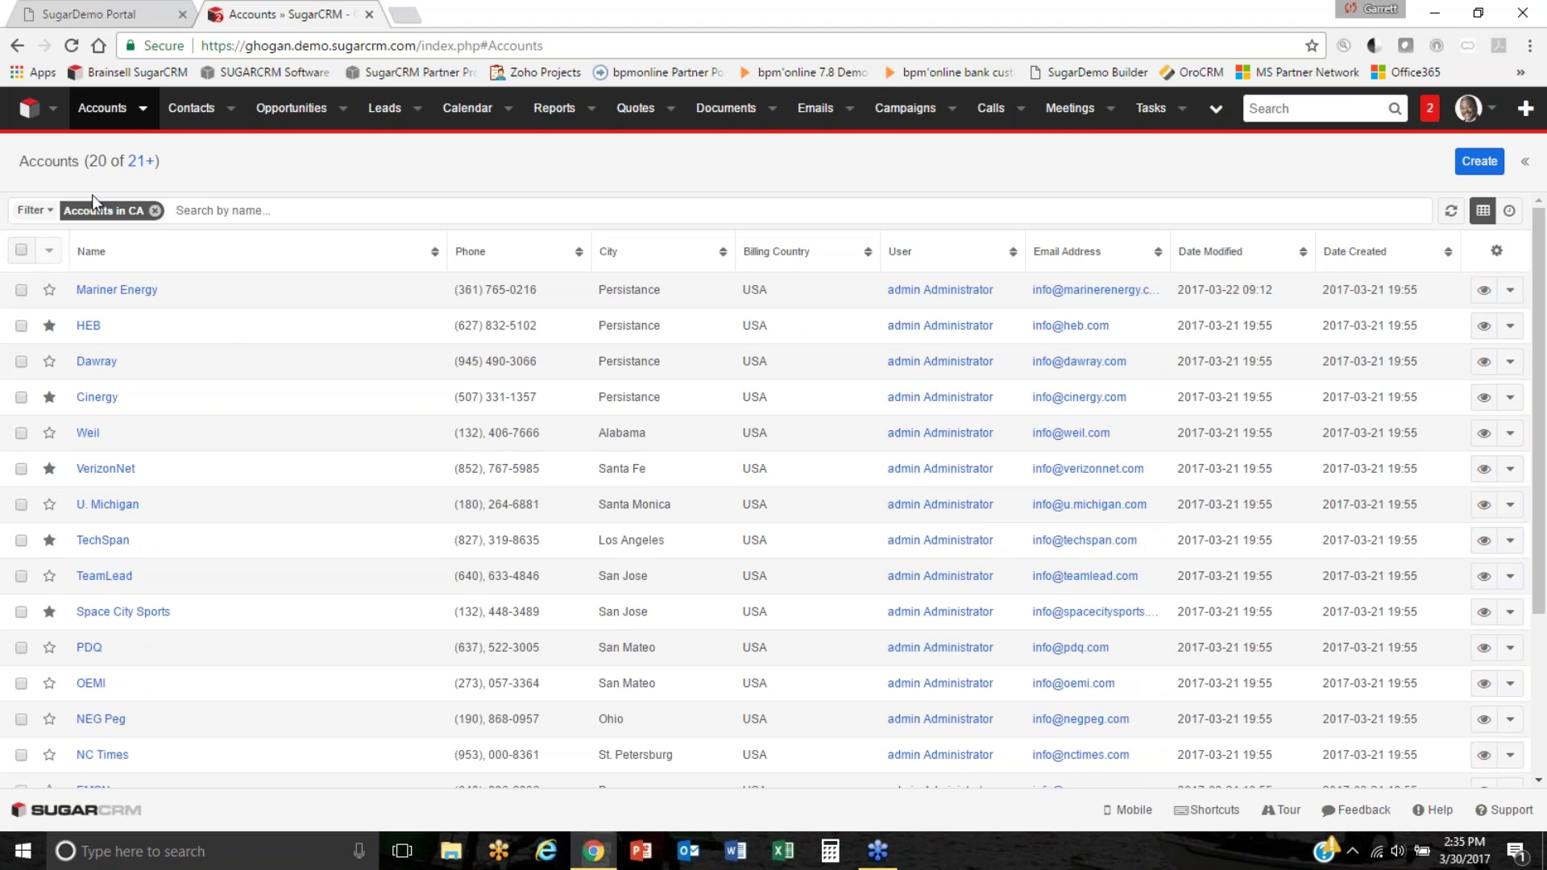
{"action": "left_click", "coordinate": [32, 210]}
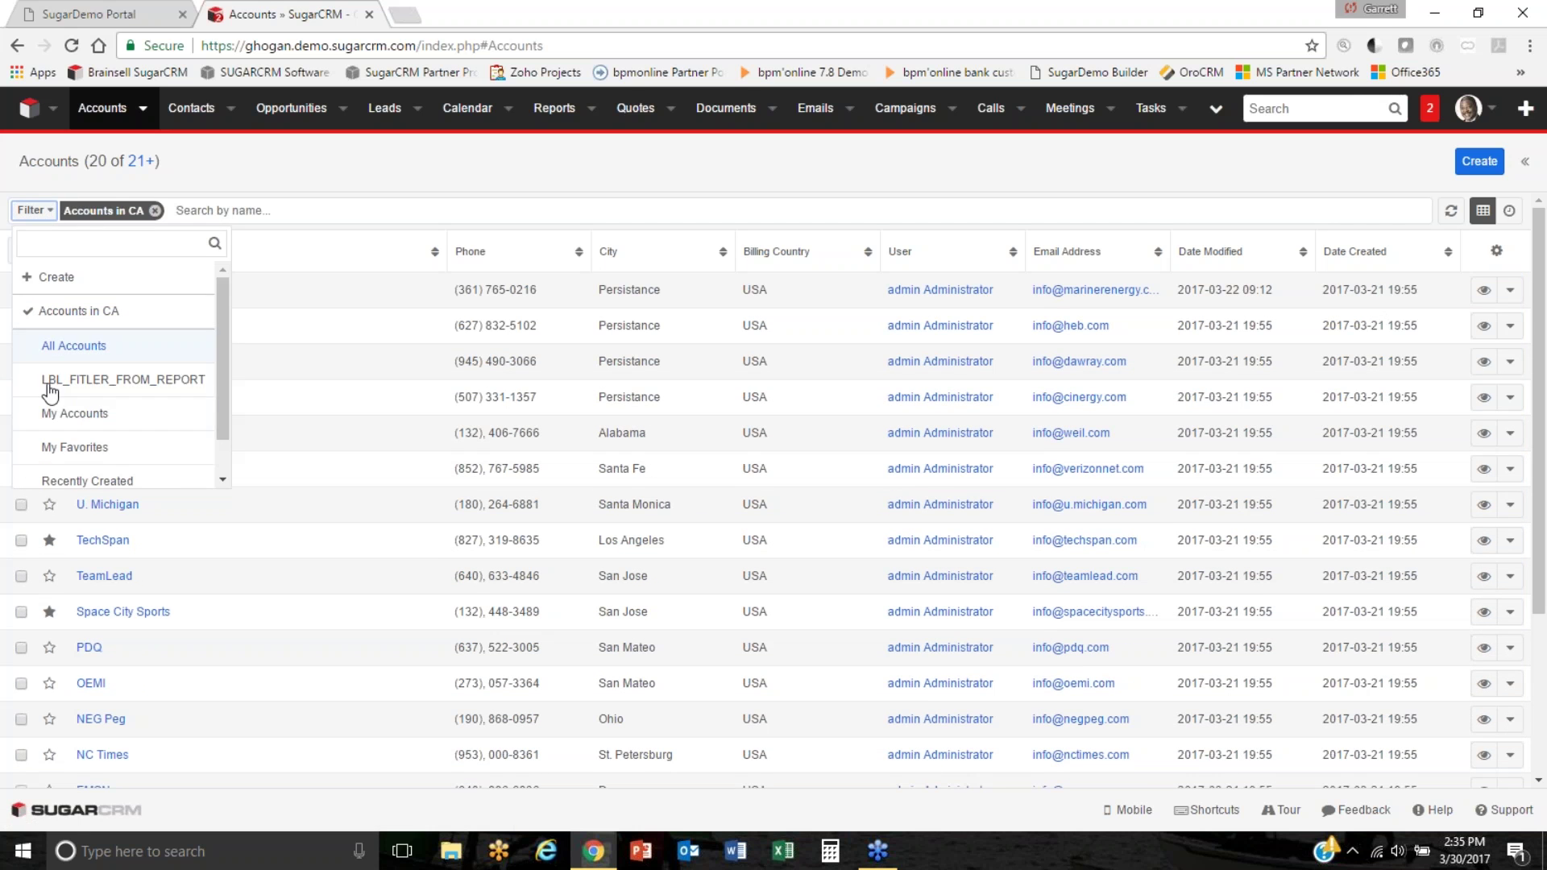
{"action": "left_click", "coordinate": [345, 213]}
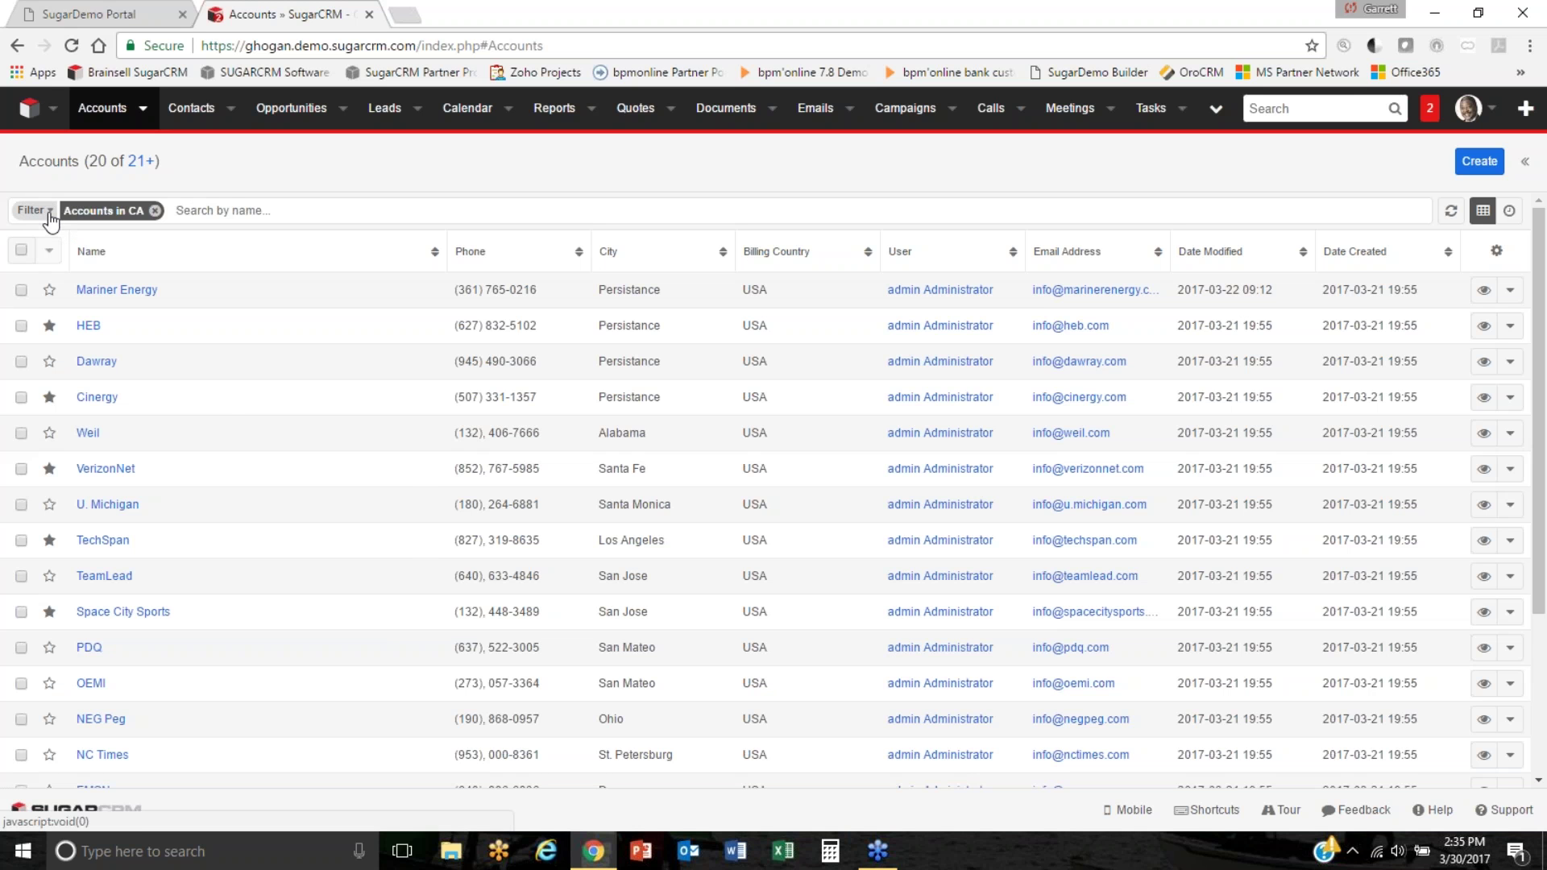
Open the Contacts module in a new browser tab from its link menu.
{"action": "left_click", "coordinate": [143, 108]}
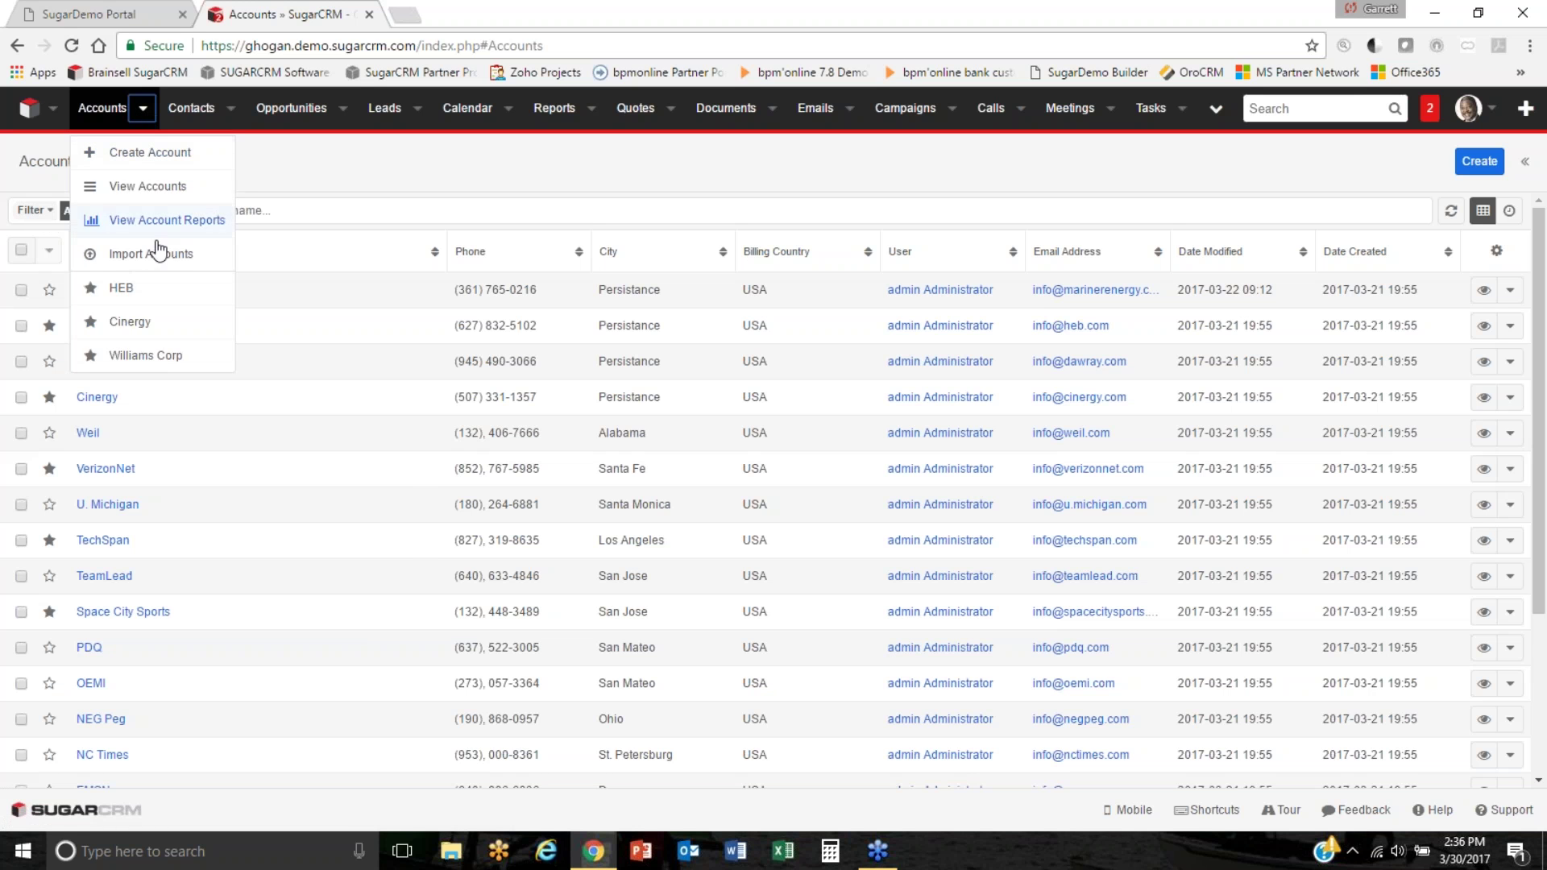
{"action": "left_click", "coordinate": [387, 209]}
{"action": "right_click", "coordinate": [207, 108]}
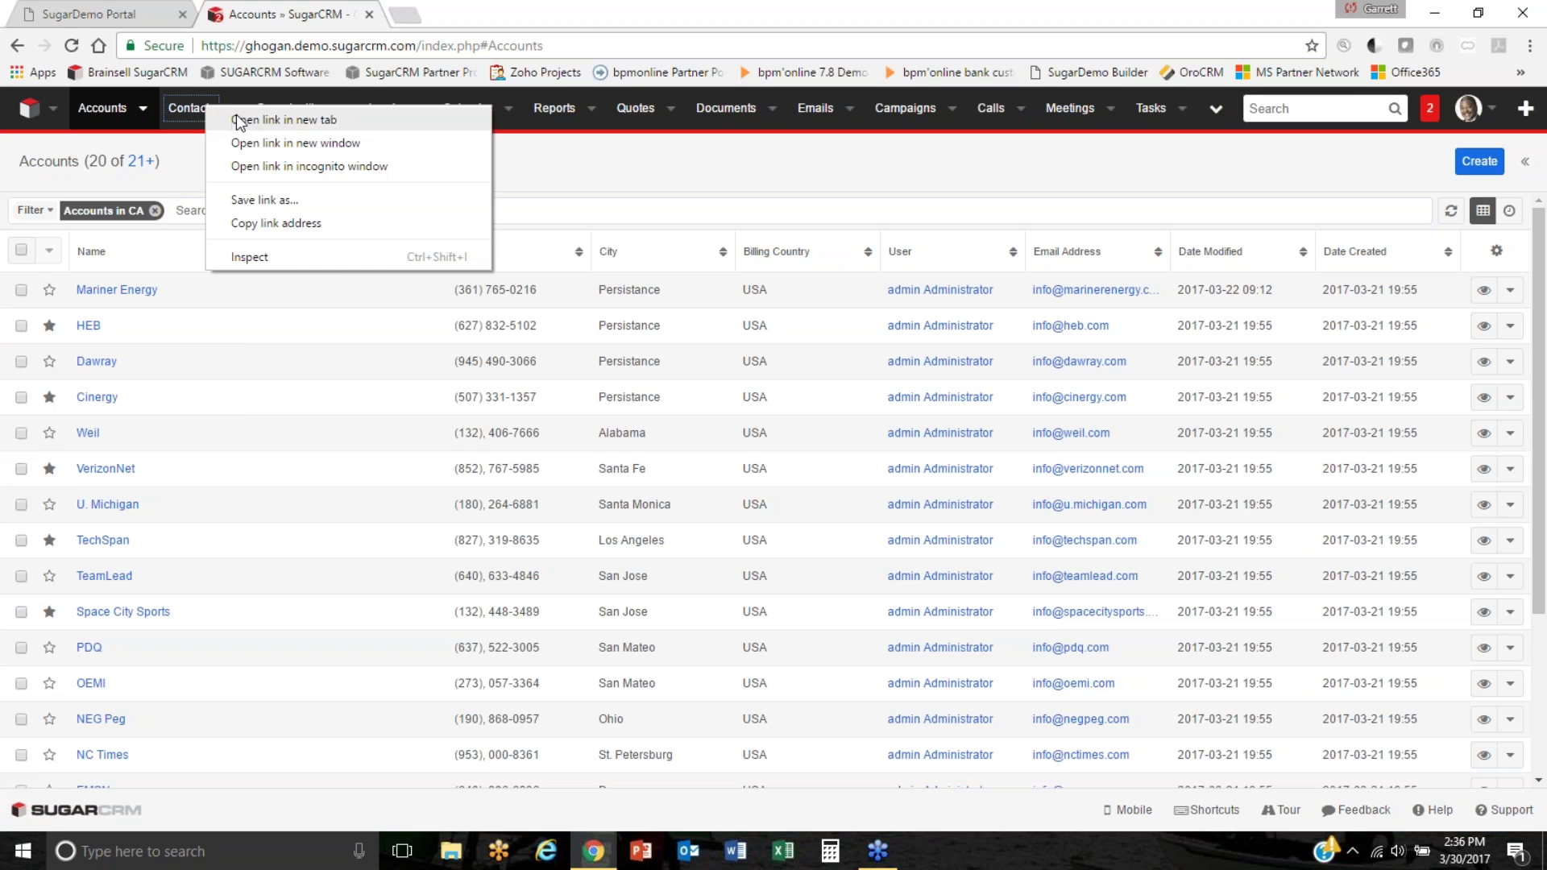
{"action": "left_click", "coordinate": [240, 120]}
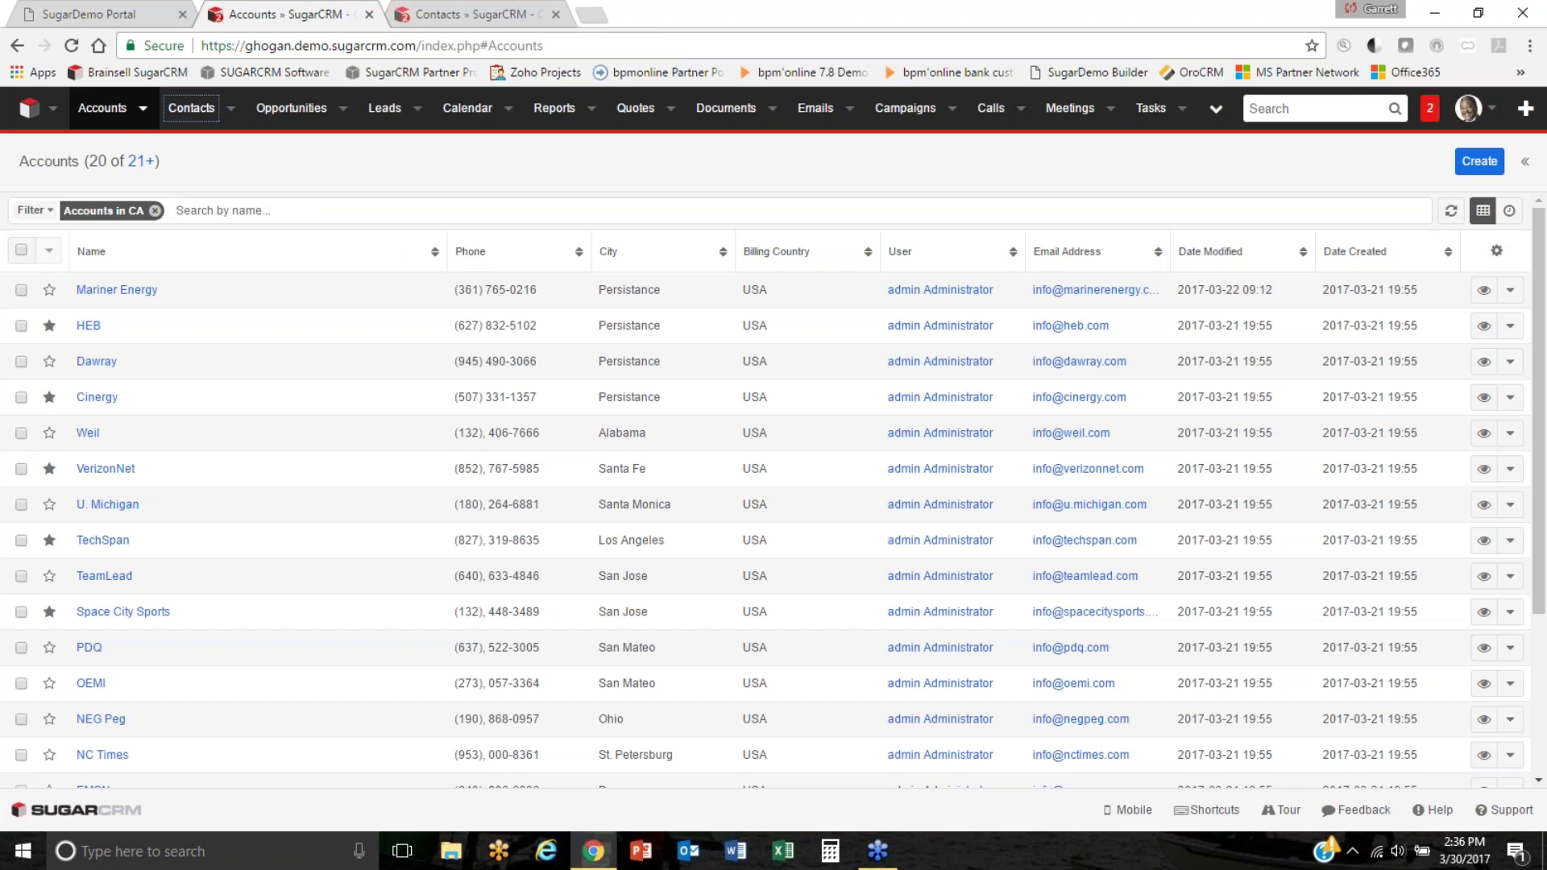
Go to Leads, preview the first lead, and star two leads as favorites.
{"action": "left_click", "coordinate": [384, 109]}
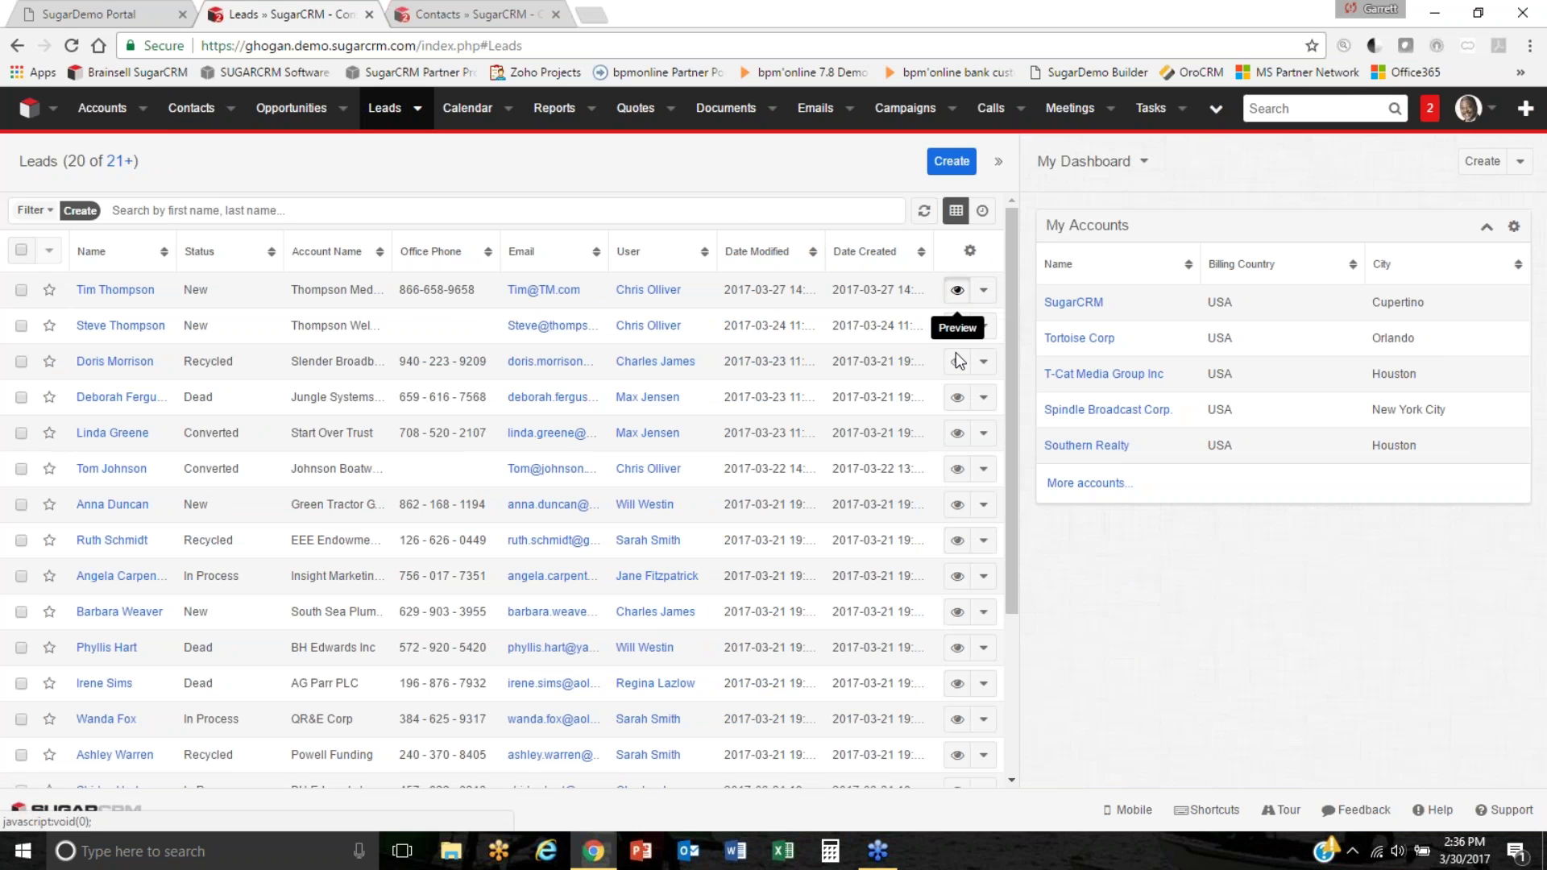
{"action": "left_click", "coordinate": [956, 290]}
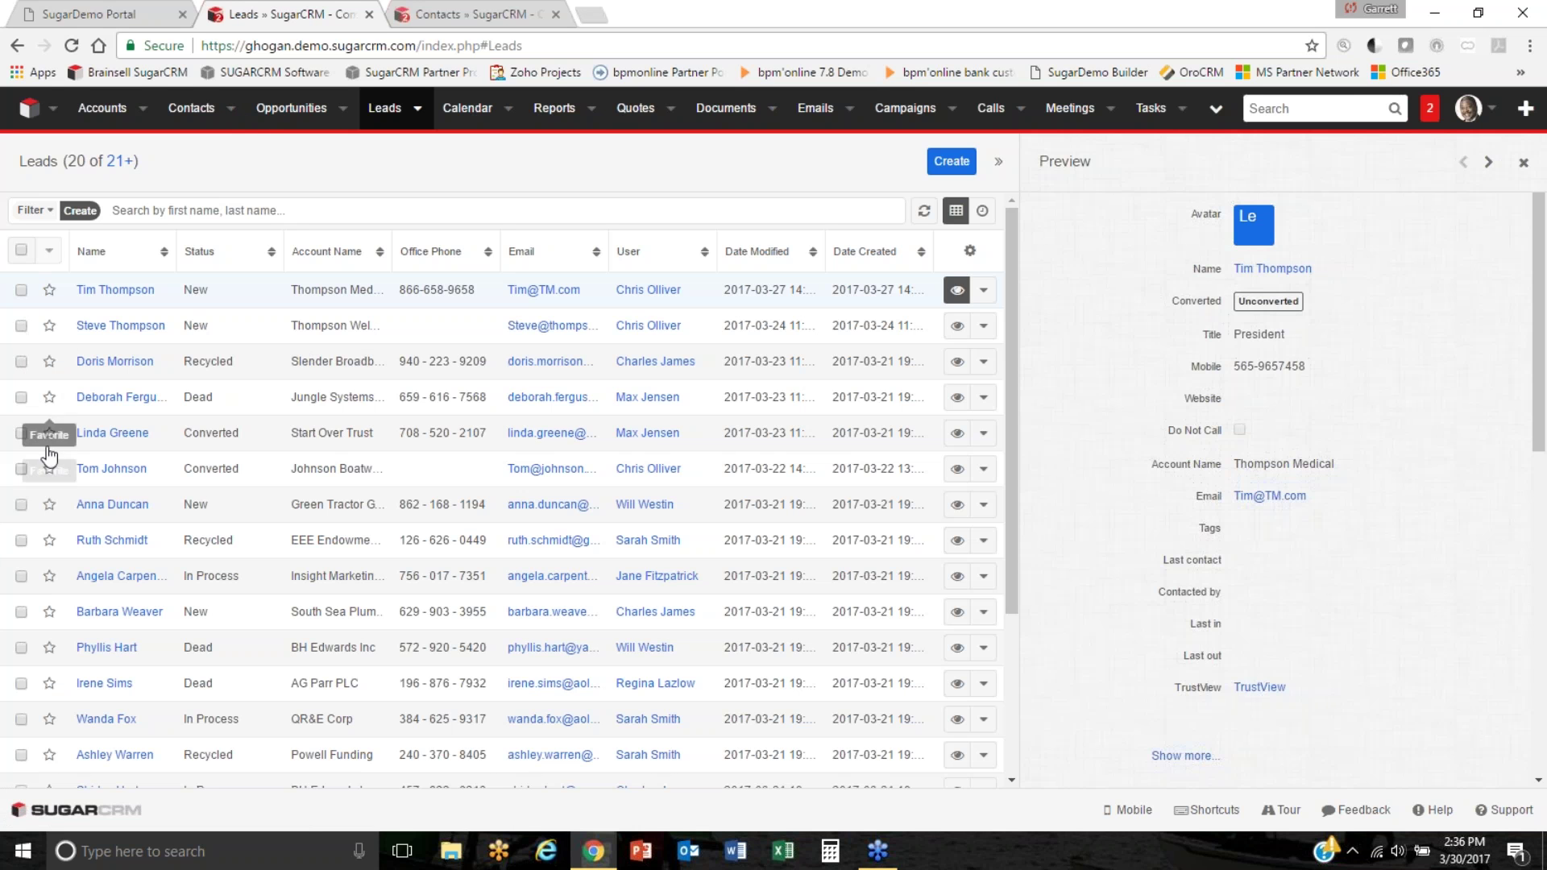
{"action": "left_click", "coordinate": [50, 363]}
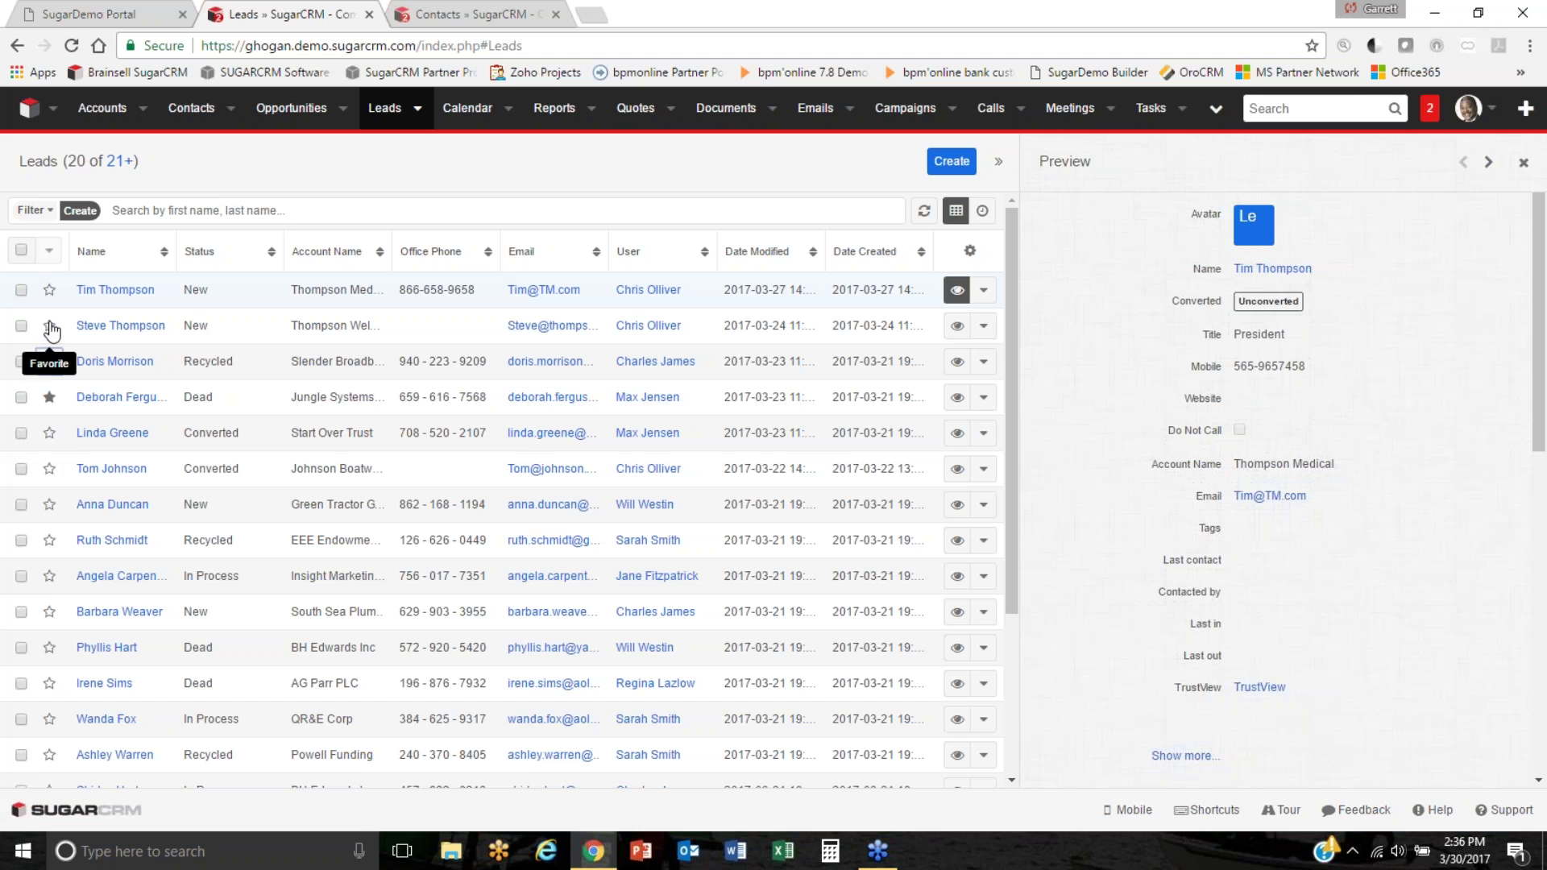
{"action": "left_click", "coordinate": [49, 325]}
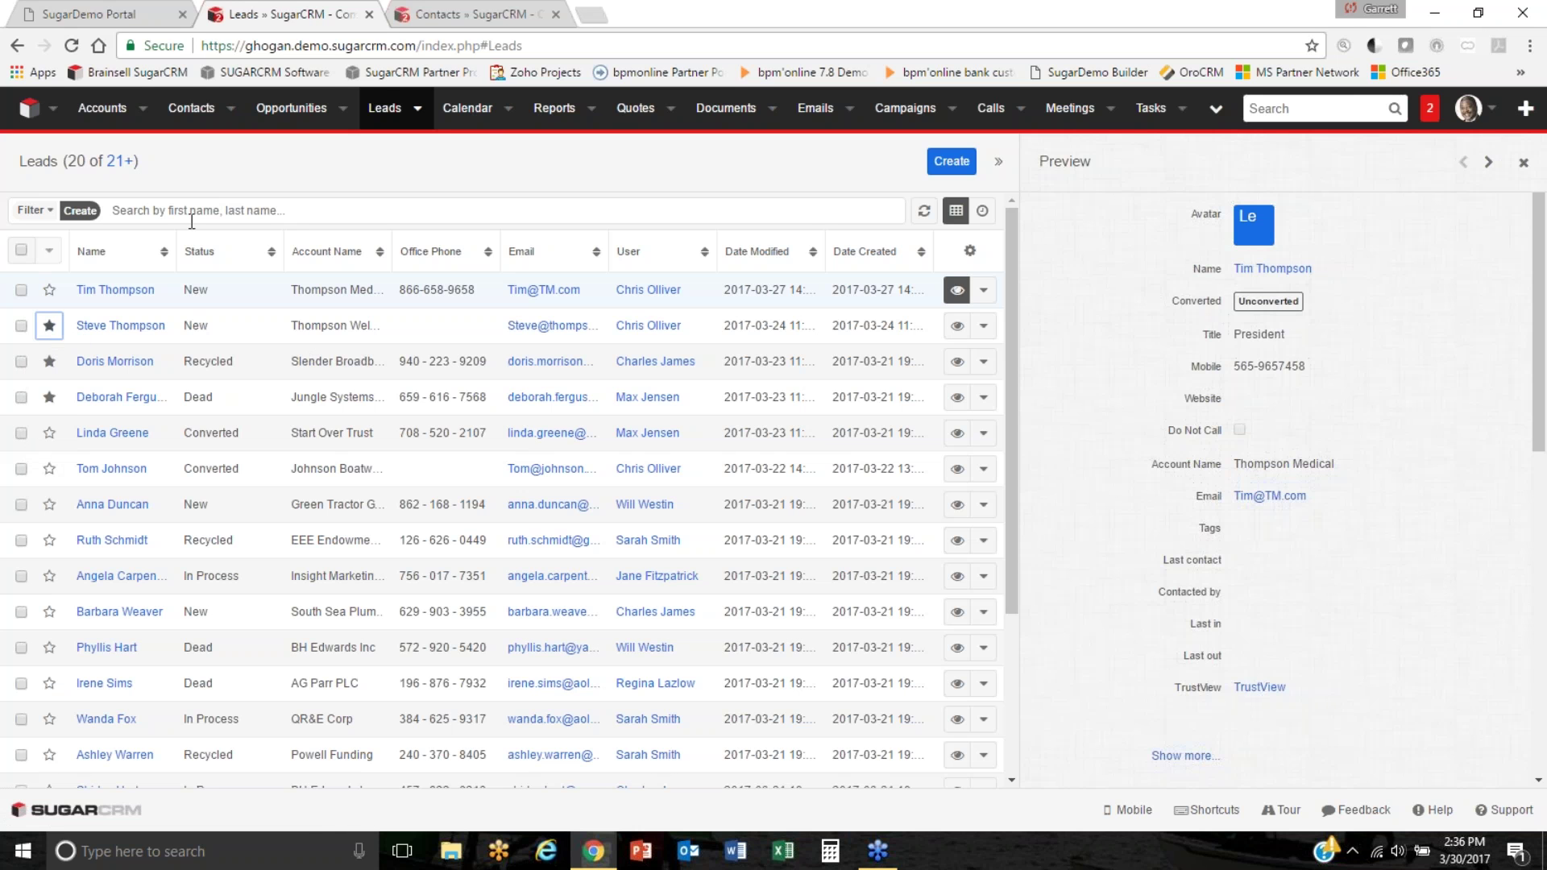
{"action": "left_click", "coordinate": [33, 210]}
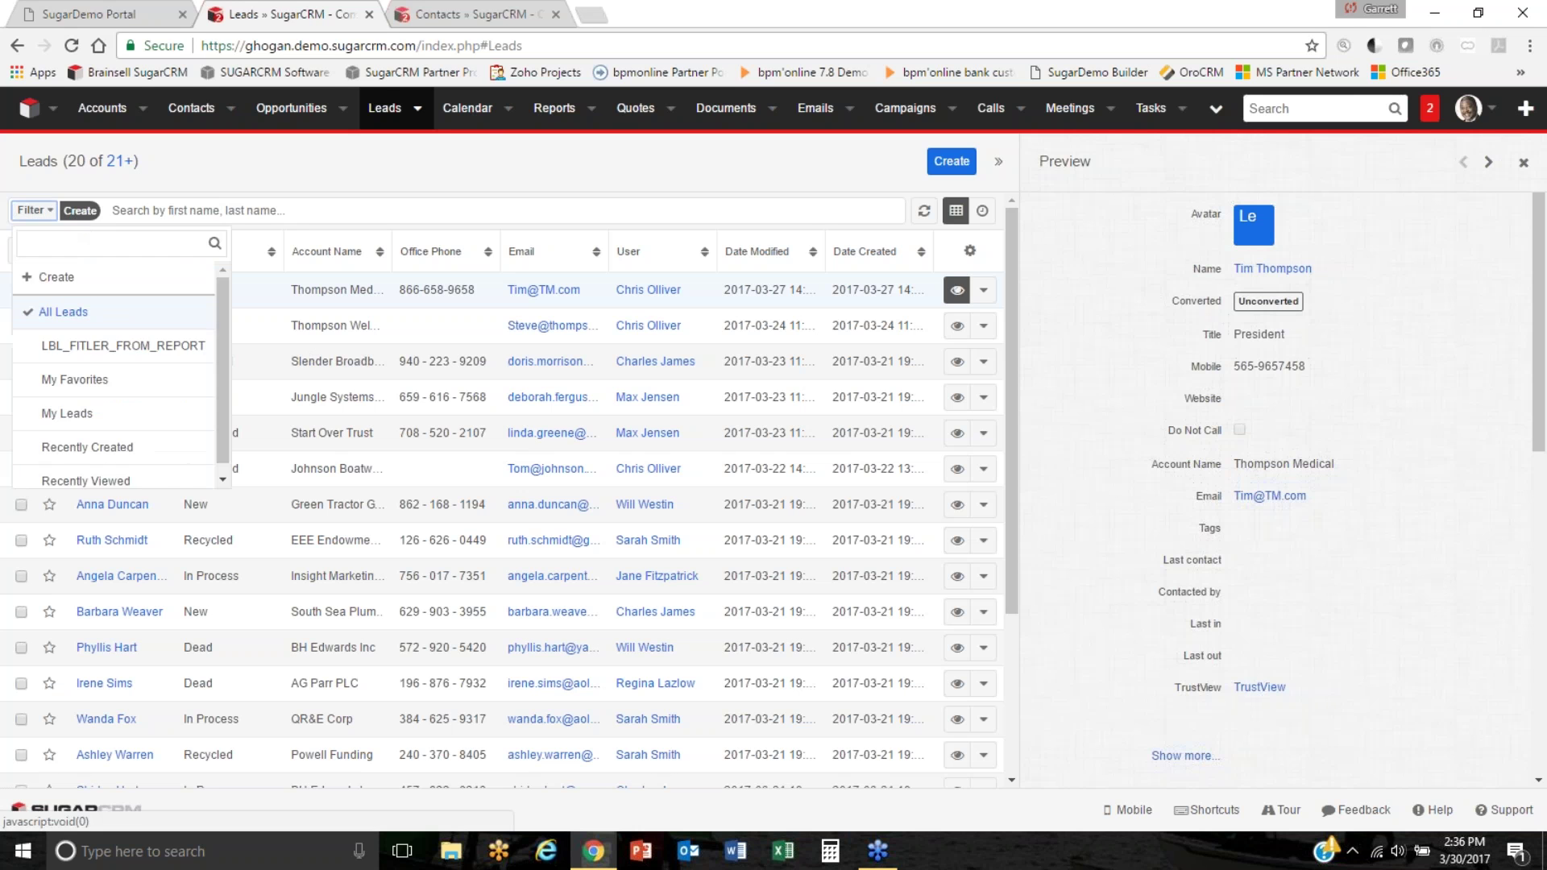
Apply the My Favorites filter, then browse the Leads, Opportunities and Contacts menus.
{"action": "left_click", "coordinate": [81, 380]}
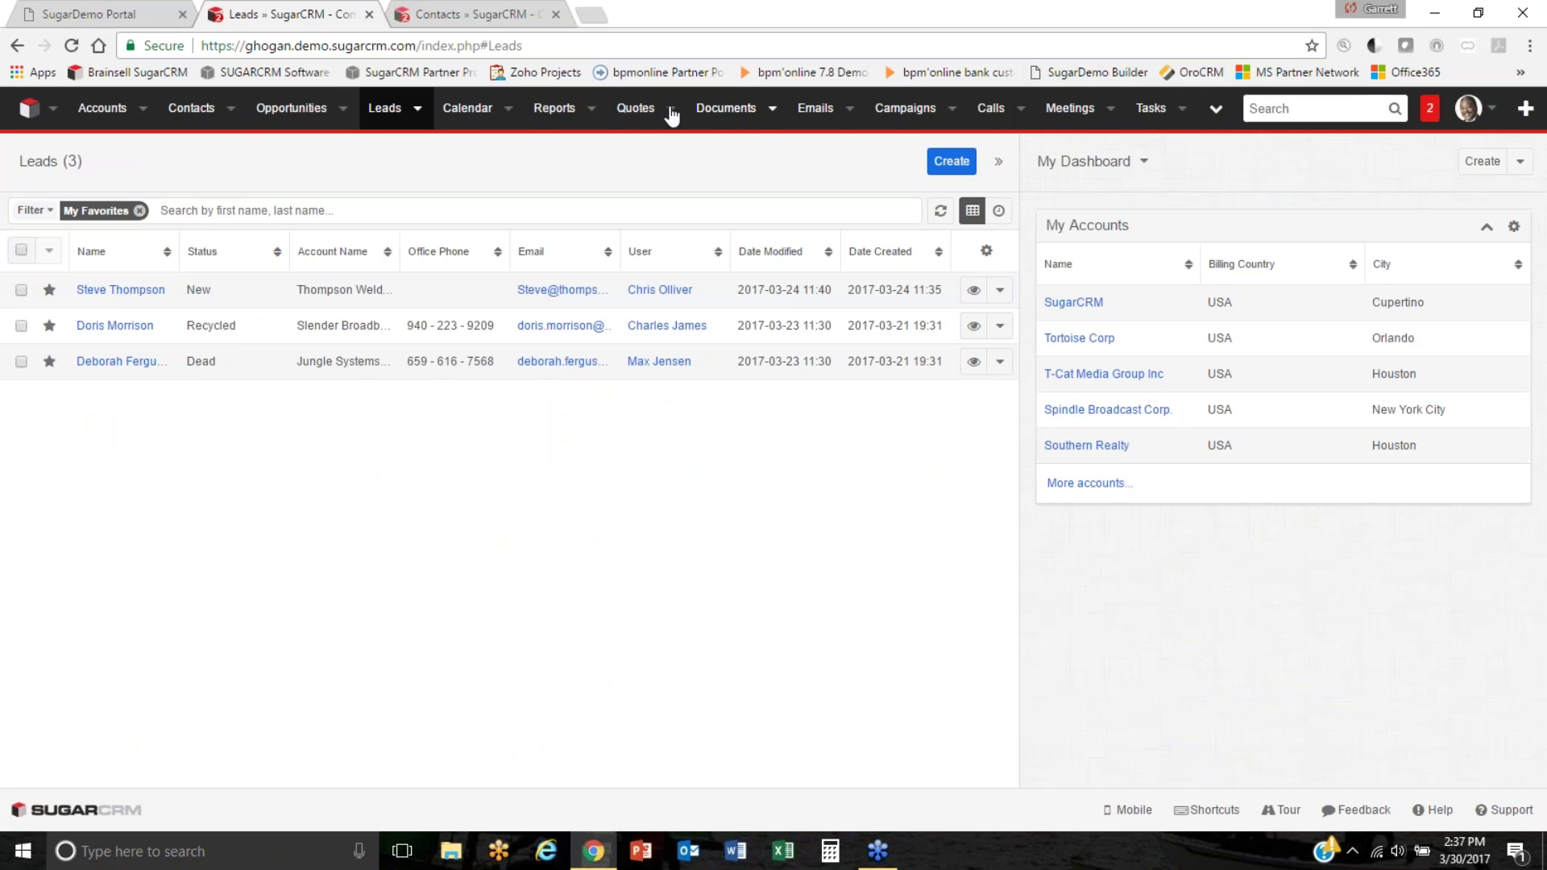
{"action": "left_click", "coordinate": [417, 110]}
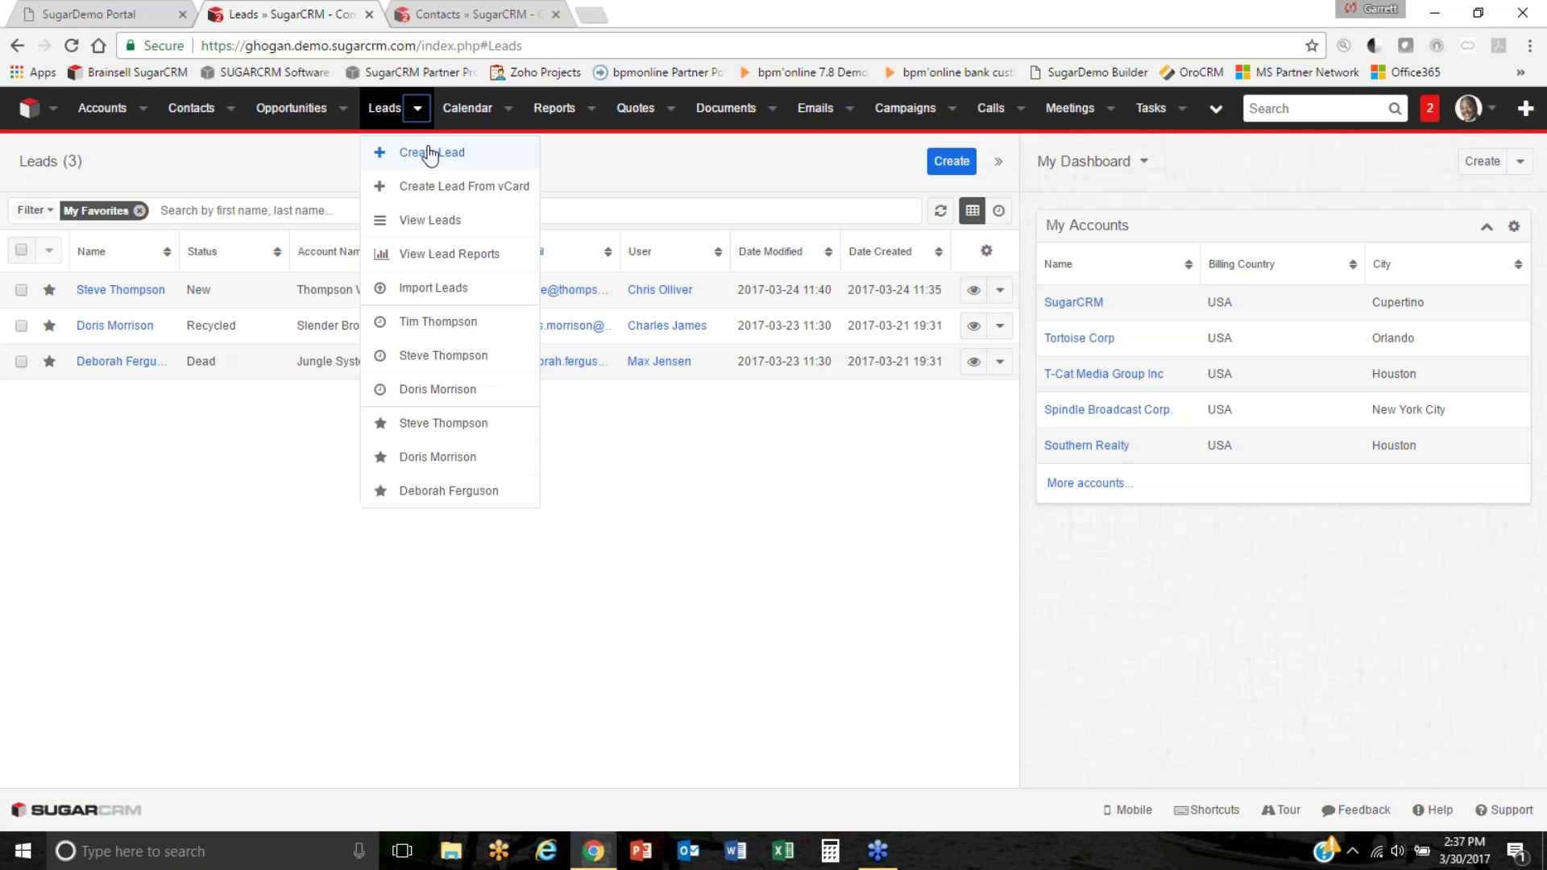
{"action": "left_click", "coordinate": [343, 110]}
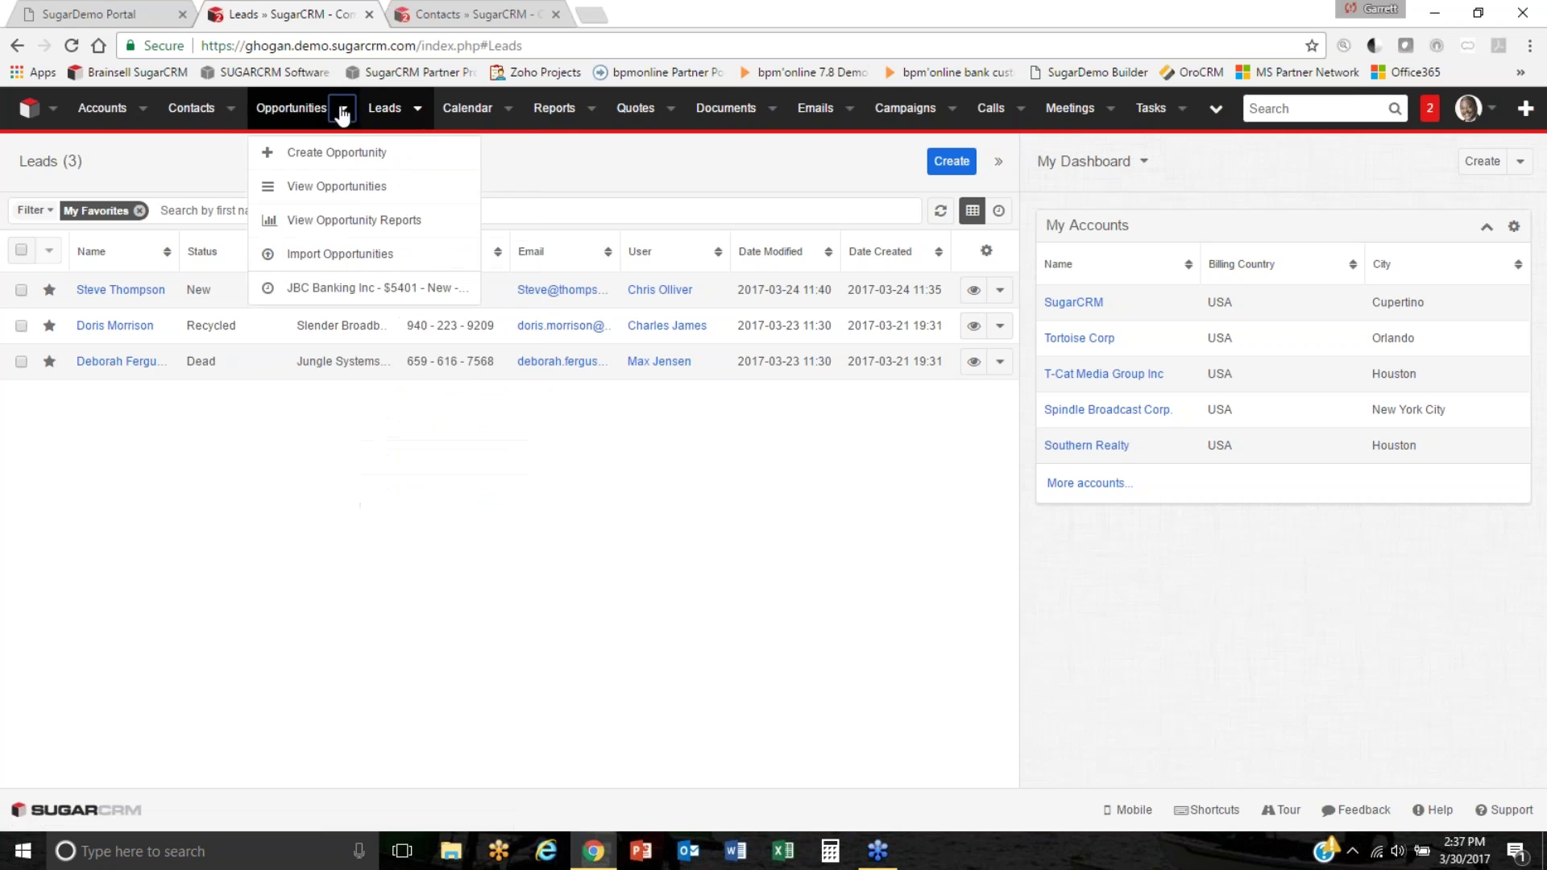
{"action": "left_click", "coordinate": [230, 108]}
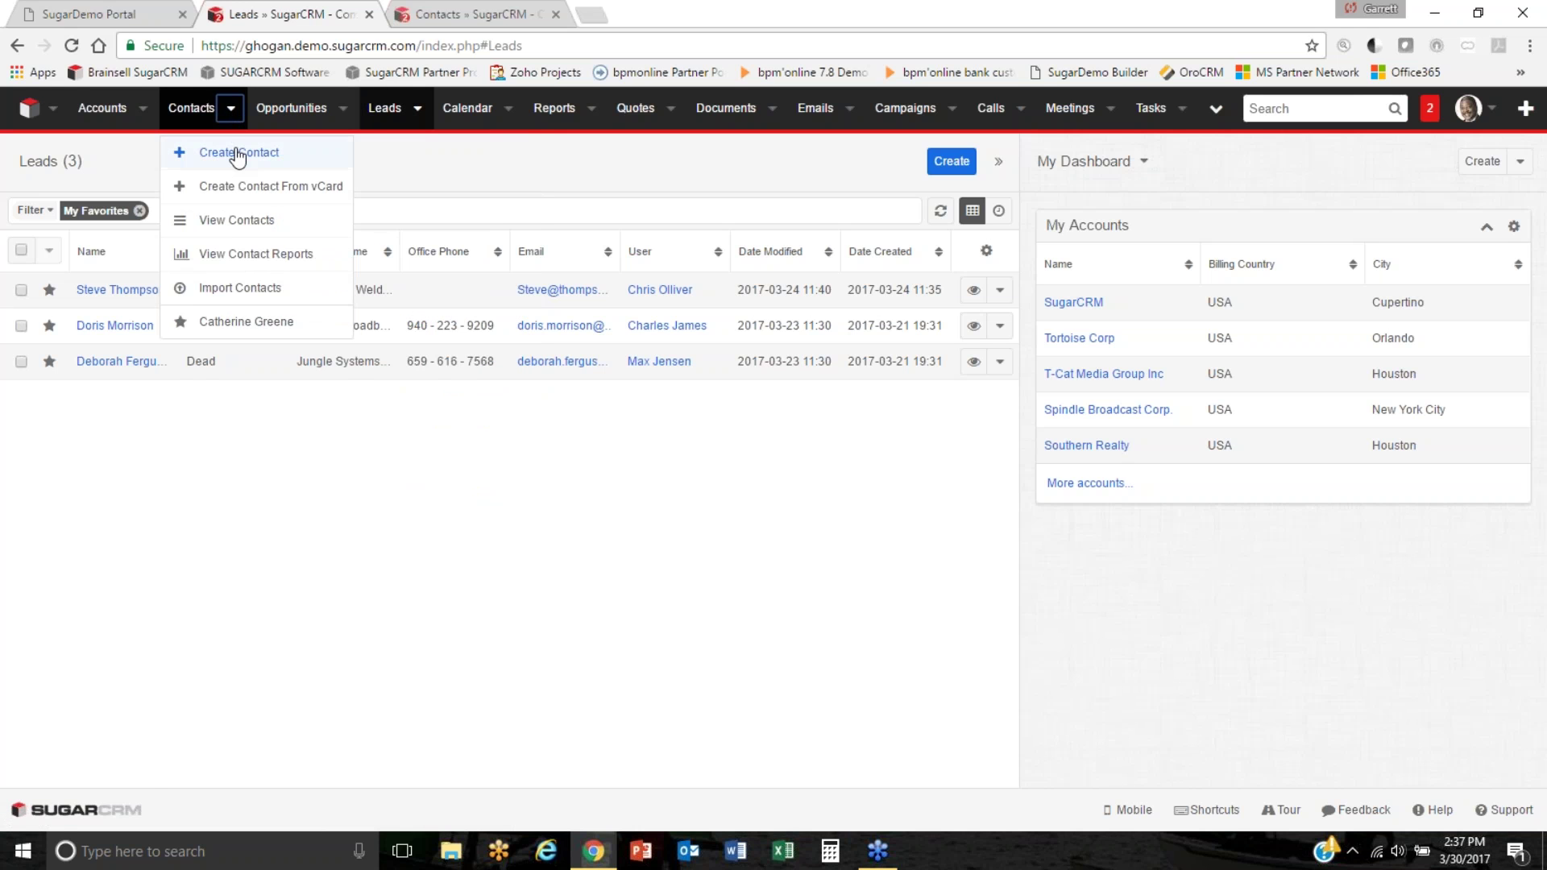
{"action": "left_click", "coordinate": [418, 108]}
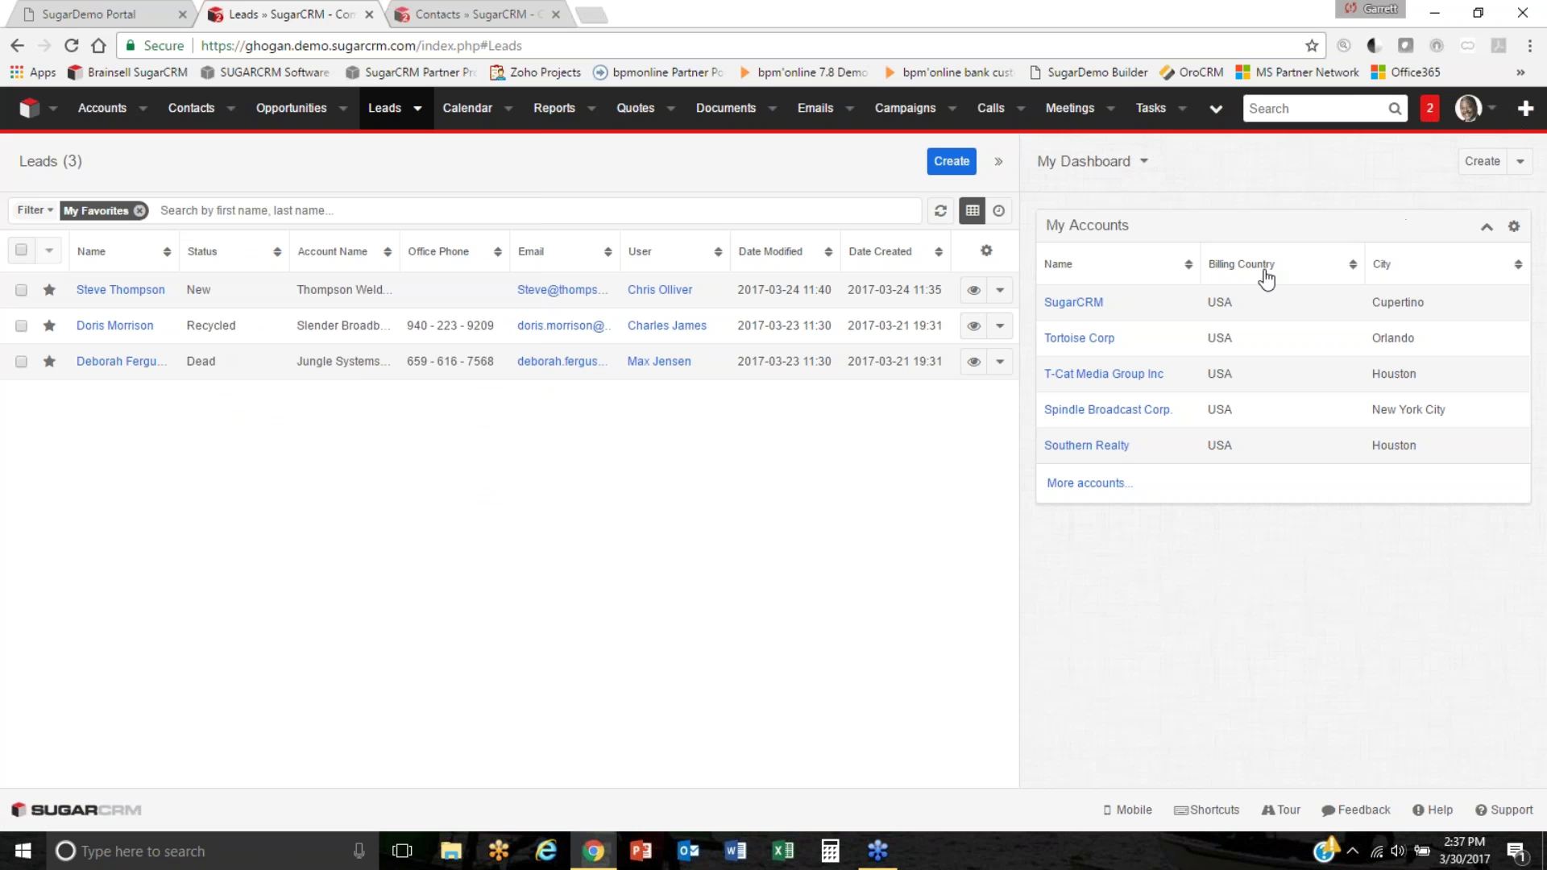
Start a new lead and enter the lead's first and last name.
{"action": "left_click", "coordinate": [417, 108]}
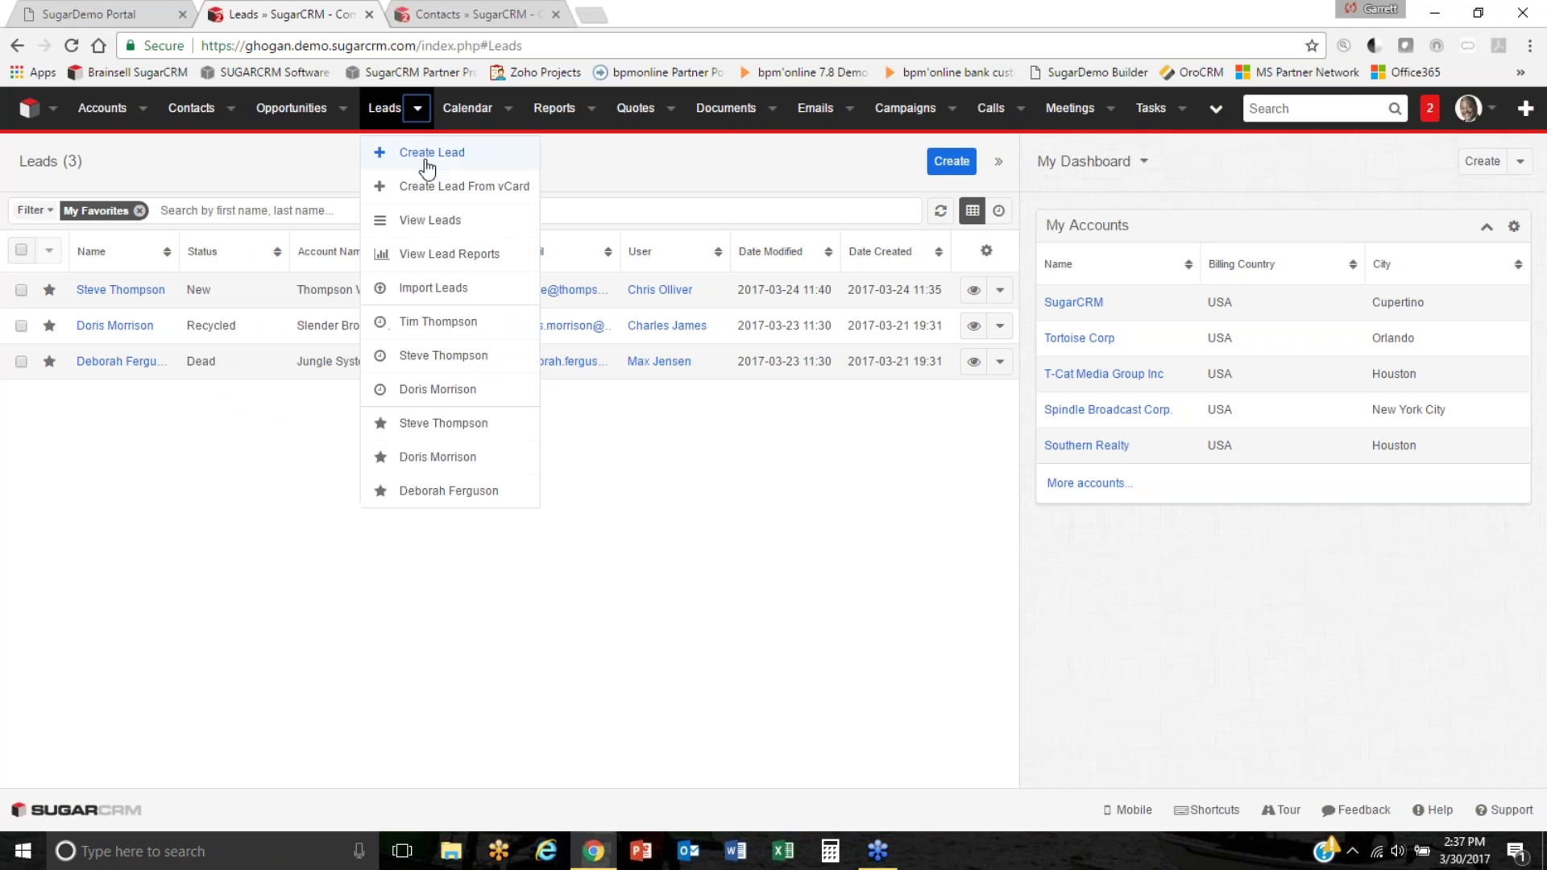
{"action": "left_click", "coordinate": [425, 156]}
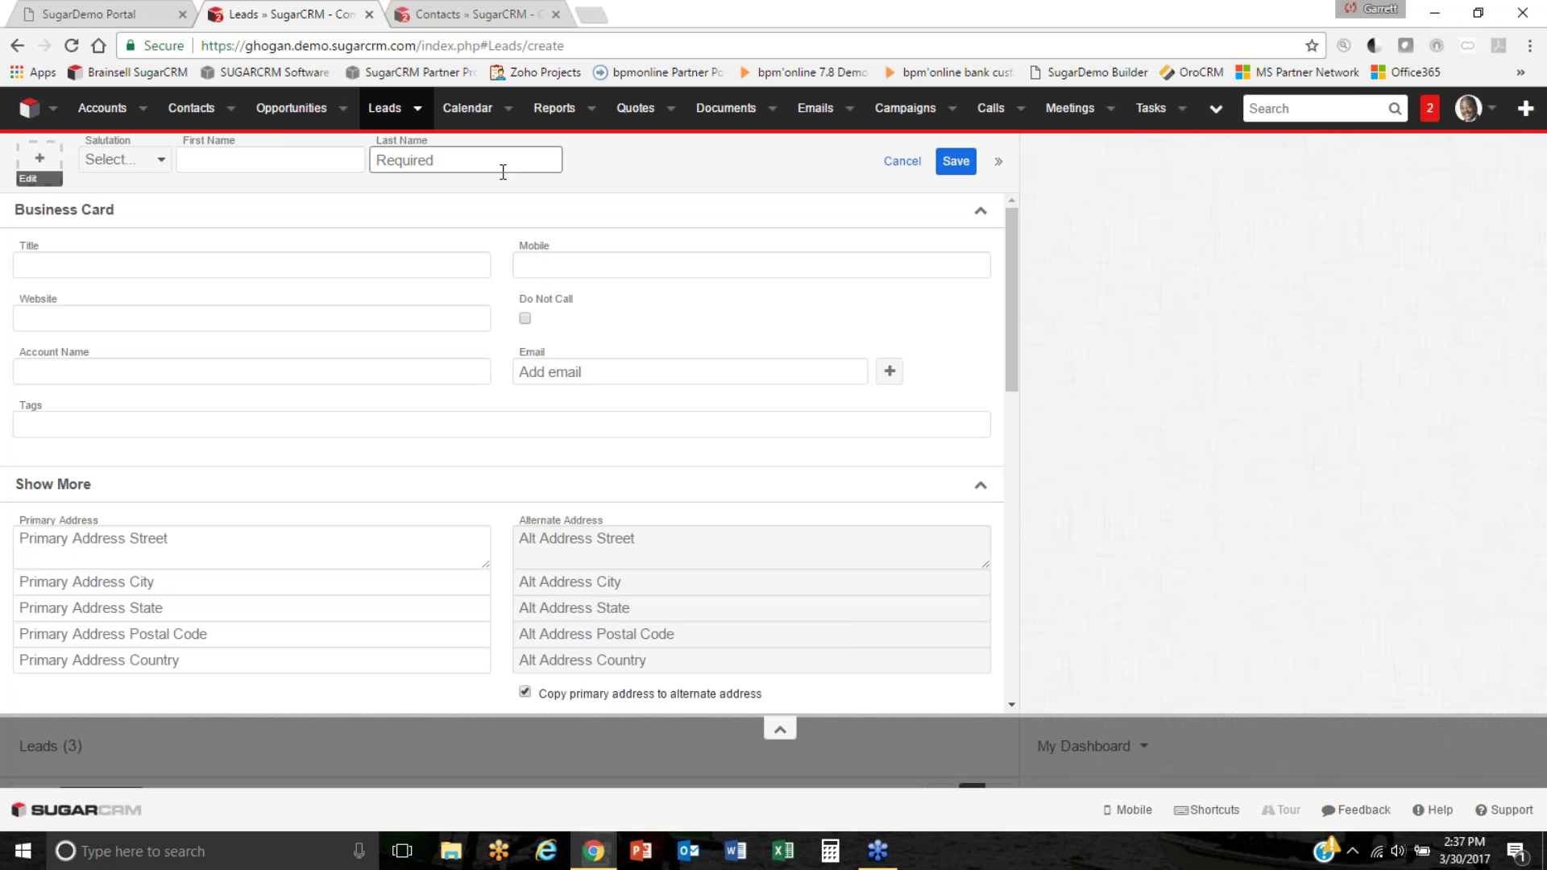
{"action": "left_click", "coordinate": [300, 159]}
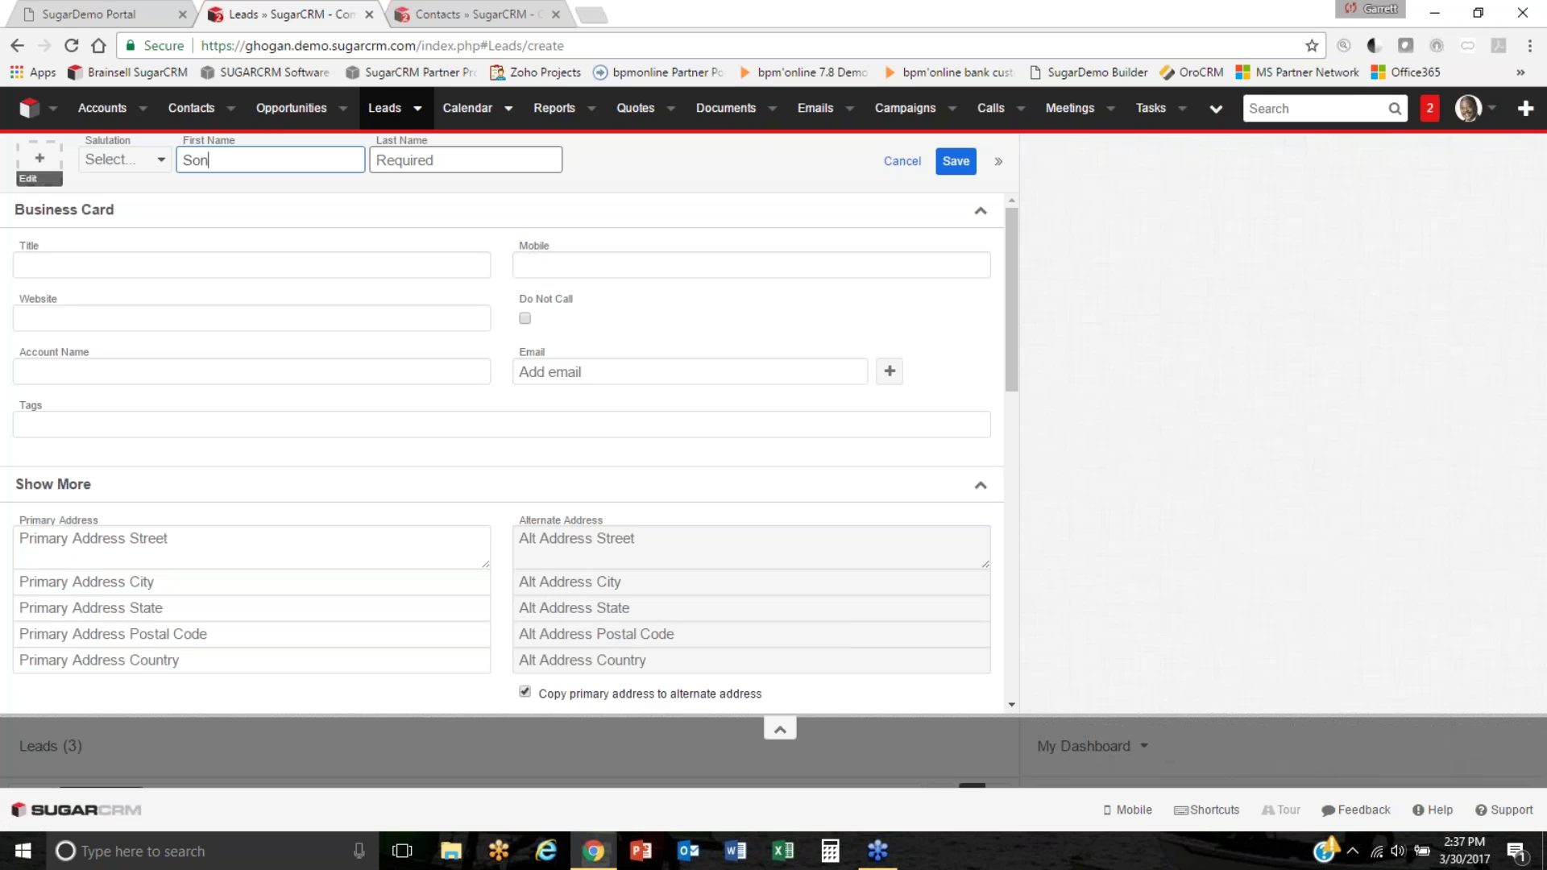
{"action": "key", "text": "Tab"}
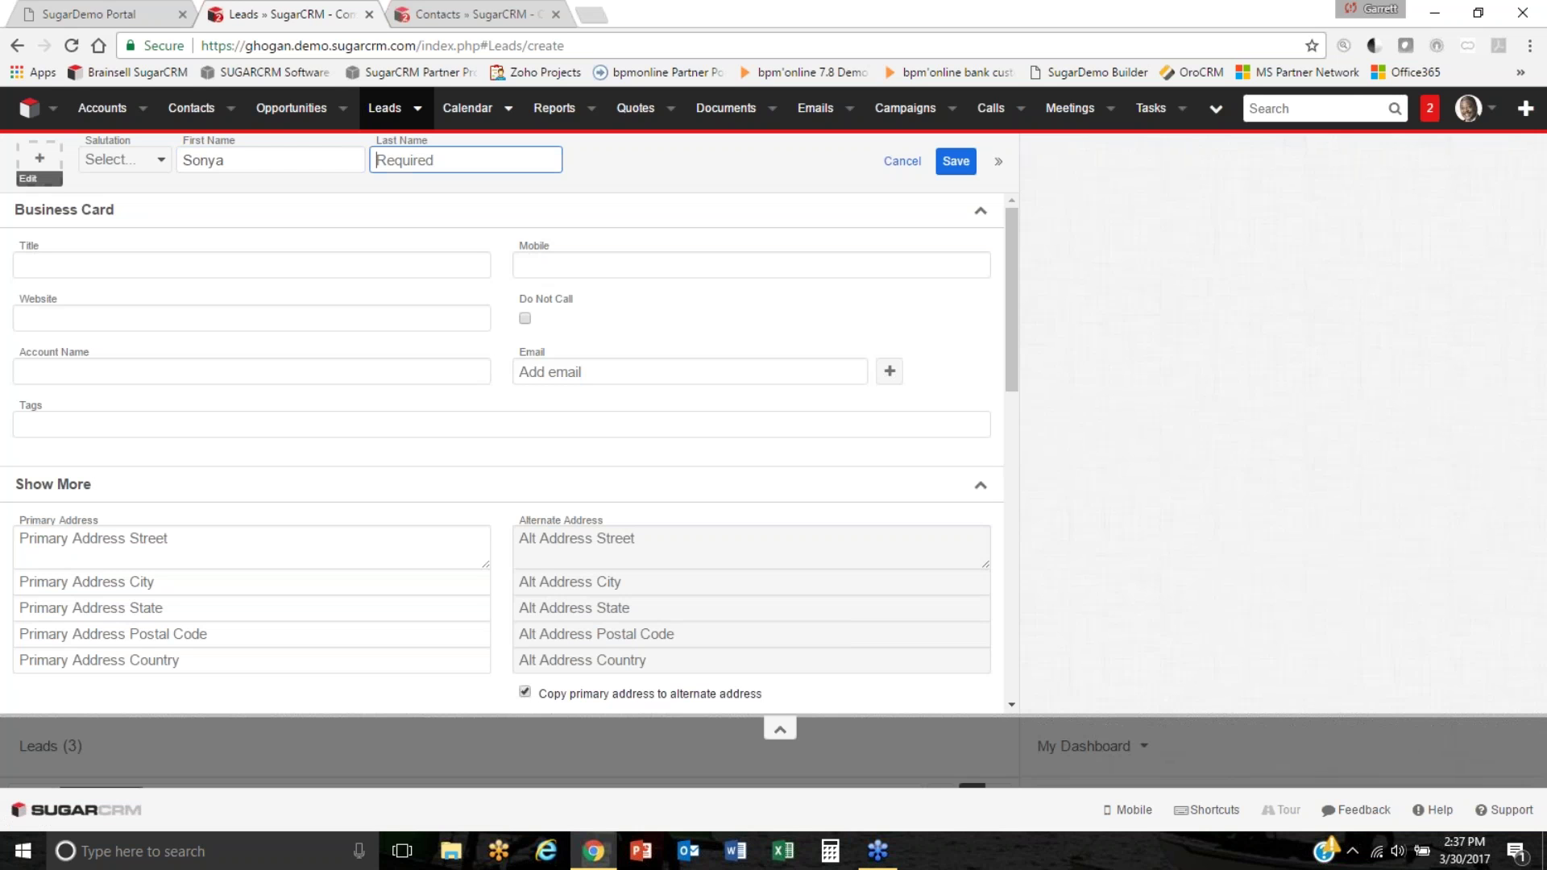
{"action": "key", "text": "Tab"}
{"action": "key", "text": "Tab"}
{"action": "key", "text": "Tab"}
{"action": "key", "text": "Tab"}
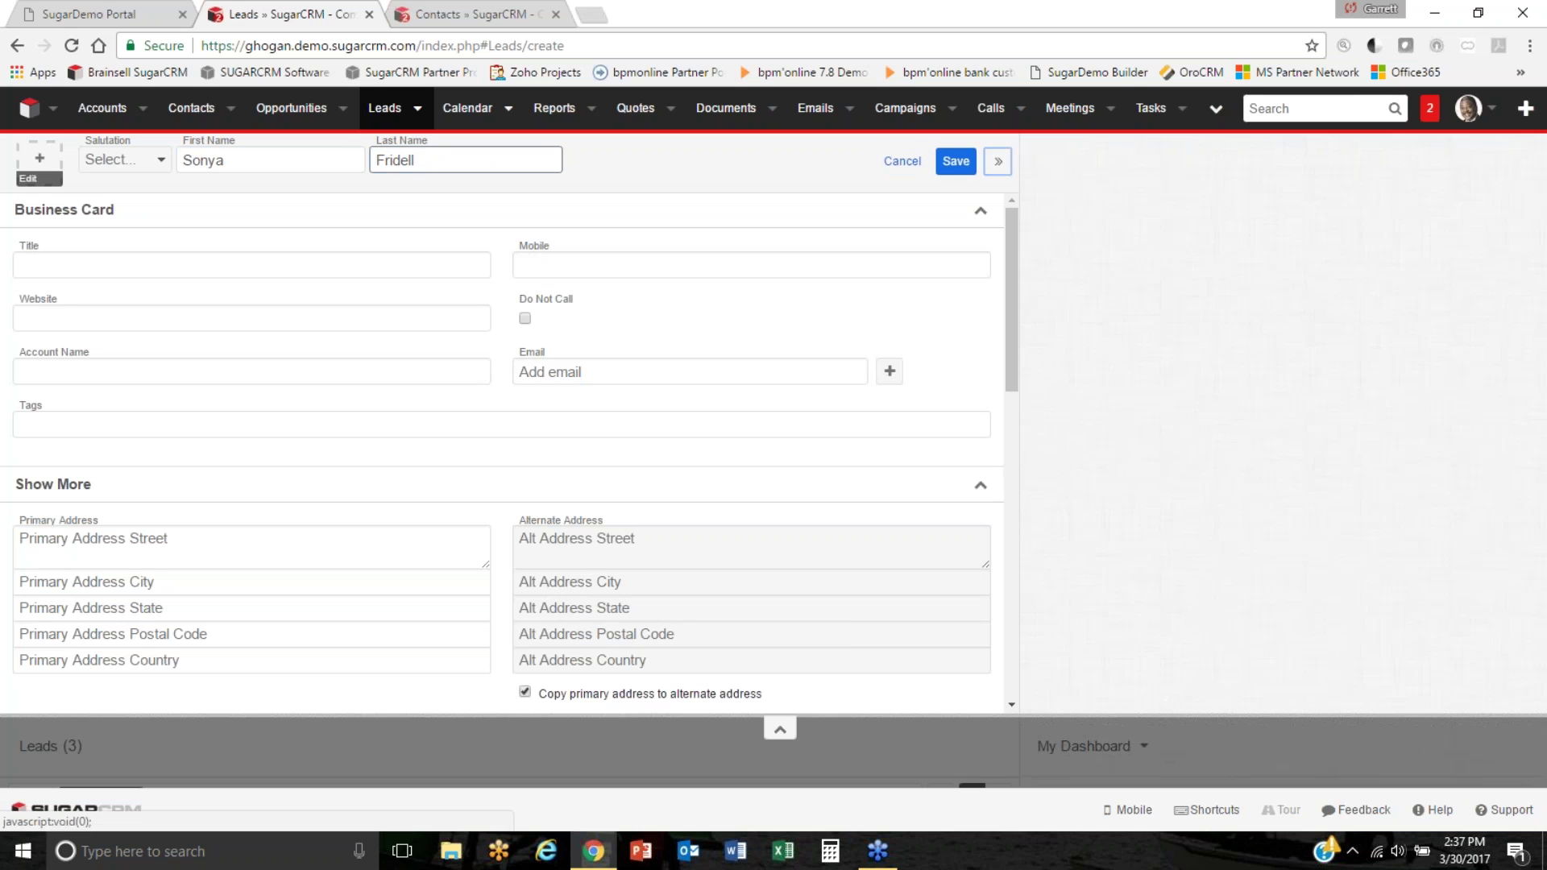
{"action": "key", "text": "Tab"}
Add title President, the mobile number, account Brainsell Technologies and the lead's e-mail address.
{"action": "type", "text": "President"}
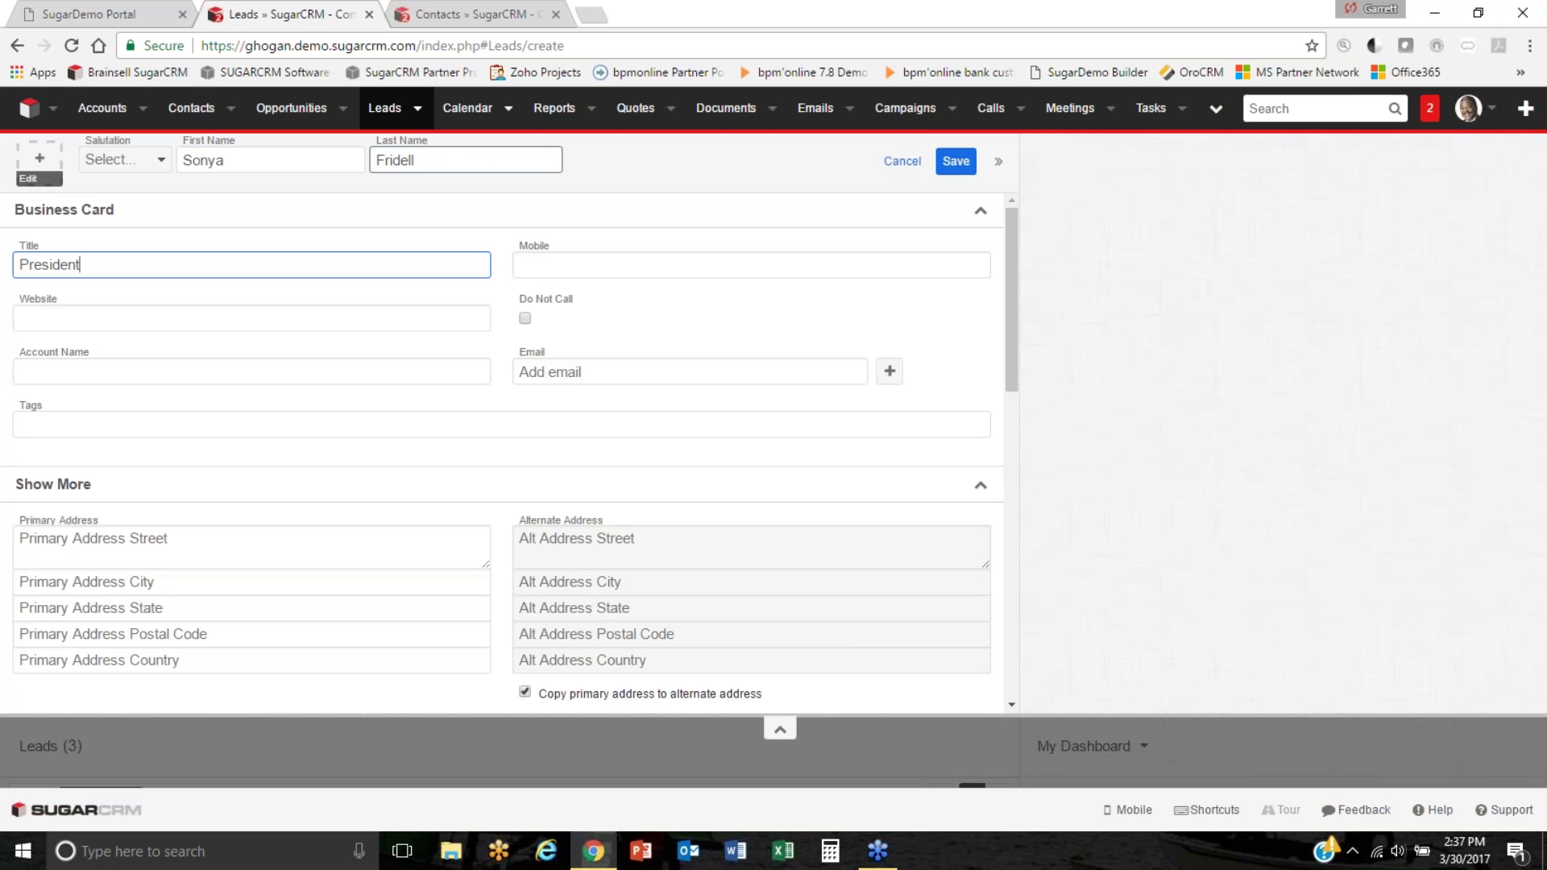
{"action": "key", "text": "Tab"}
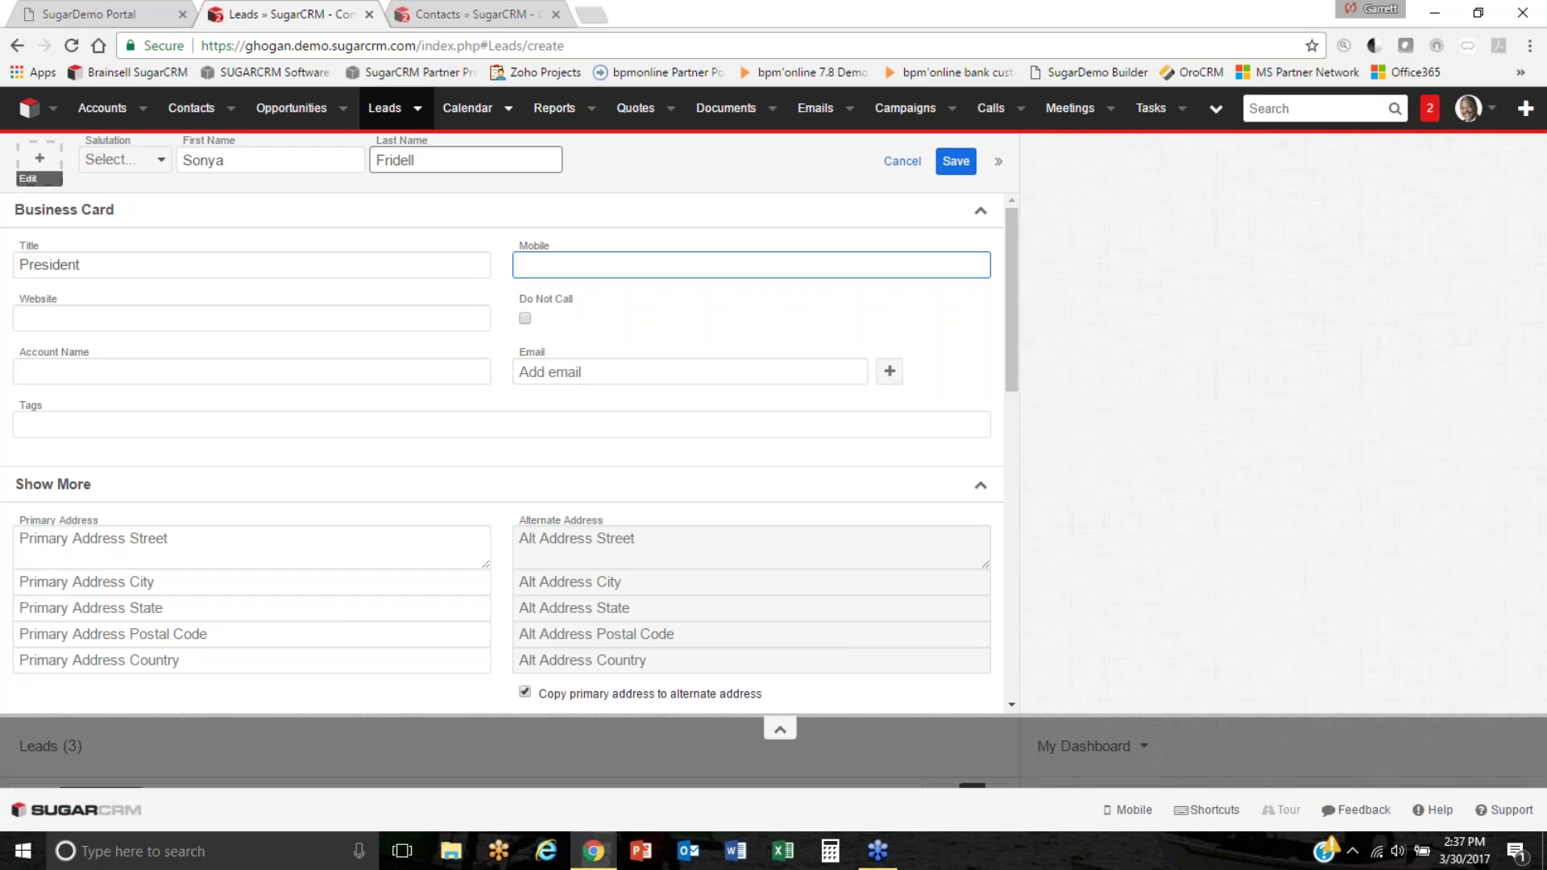
{"action": "key", "text": "Tab"}
{"action": "key", "text": "Tab"}
{"action": "key", "text": "Tab"}
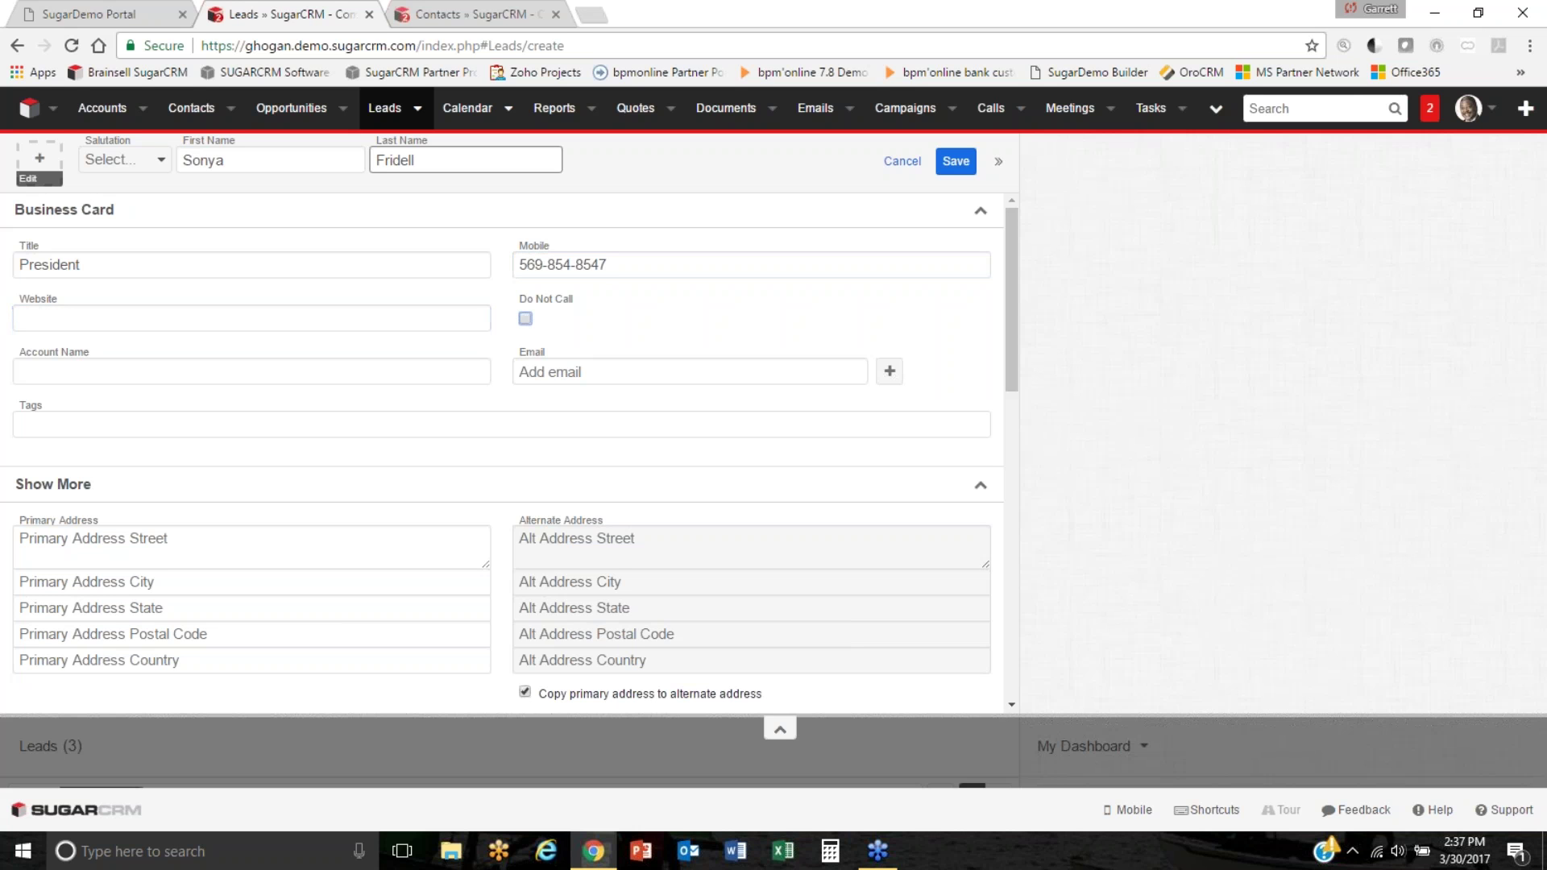
{"action": "type", "text": "Brainse"}
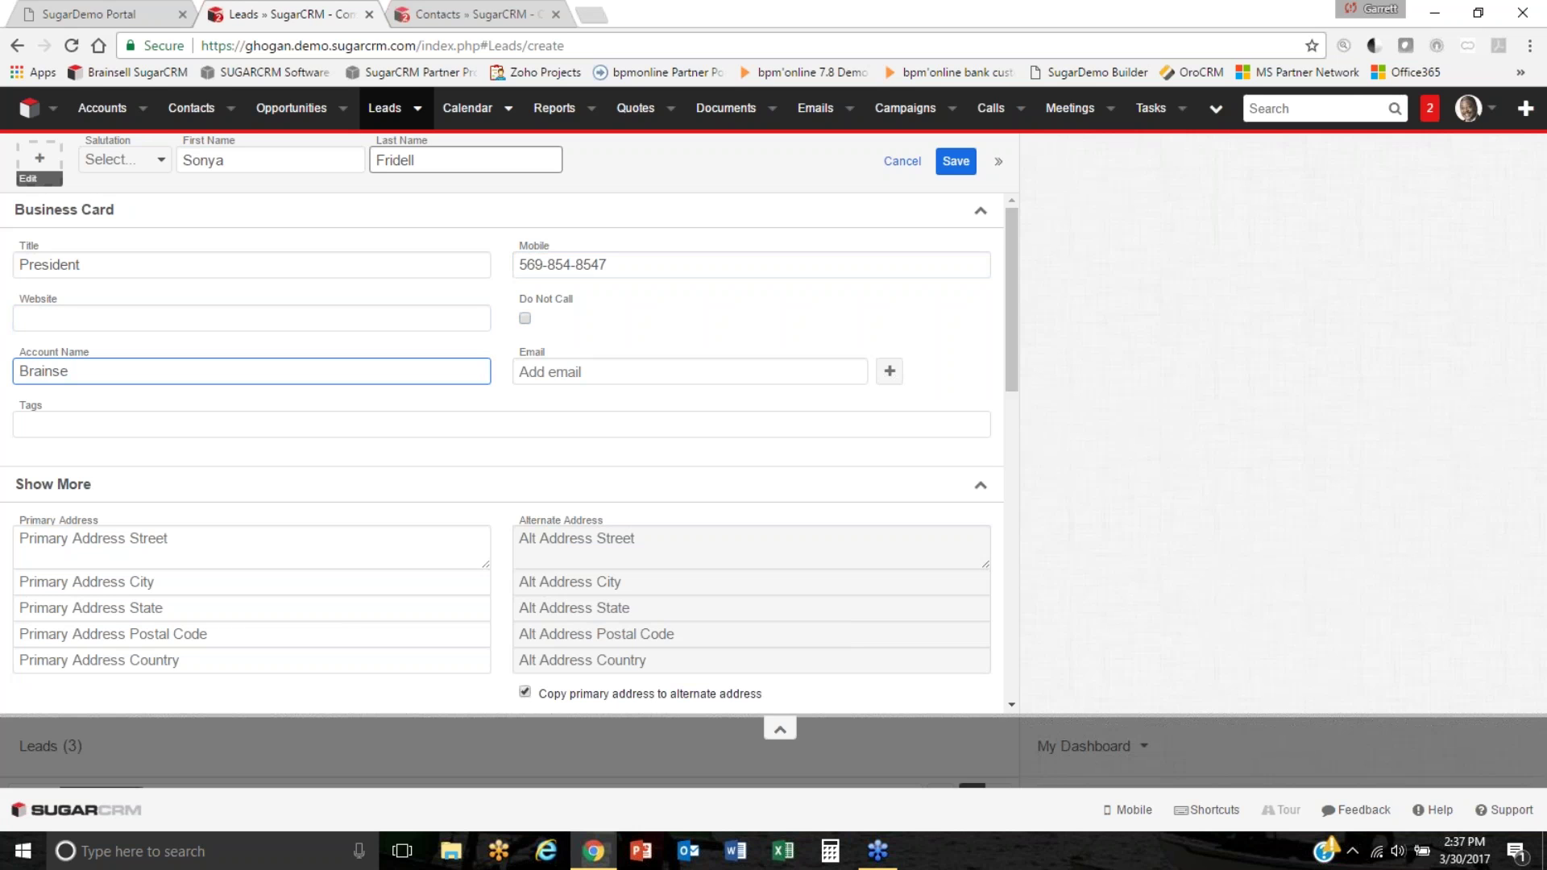
{"action": "type", "text": "ll Technologies"}
{"action": "left_click", "coordinate": [548, 371]}
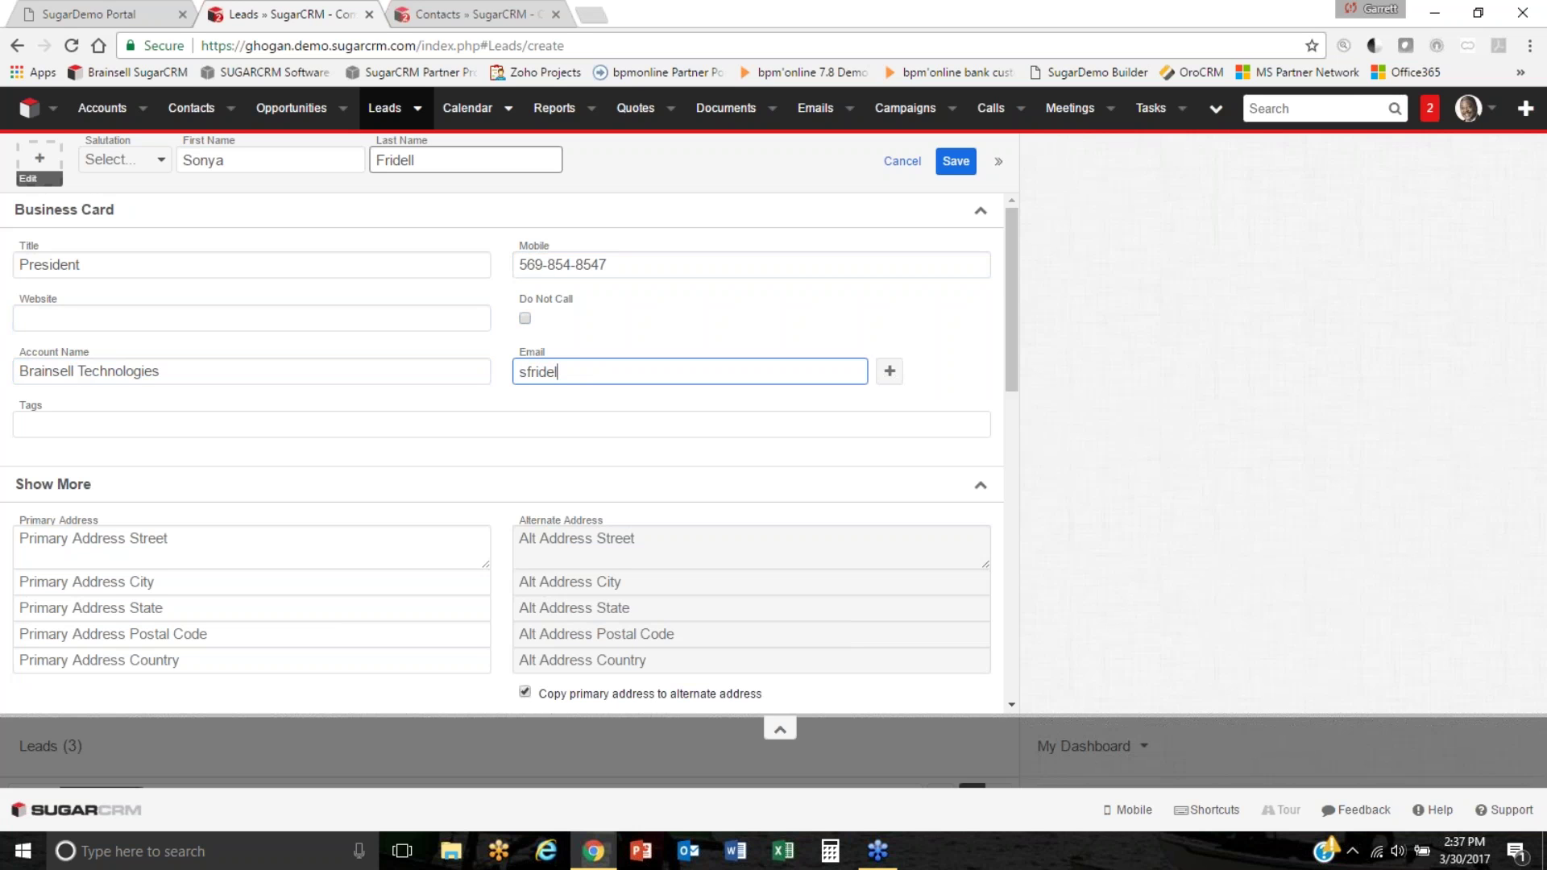
{"action": "left_click", "coordinate": [889, 371]}
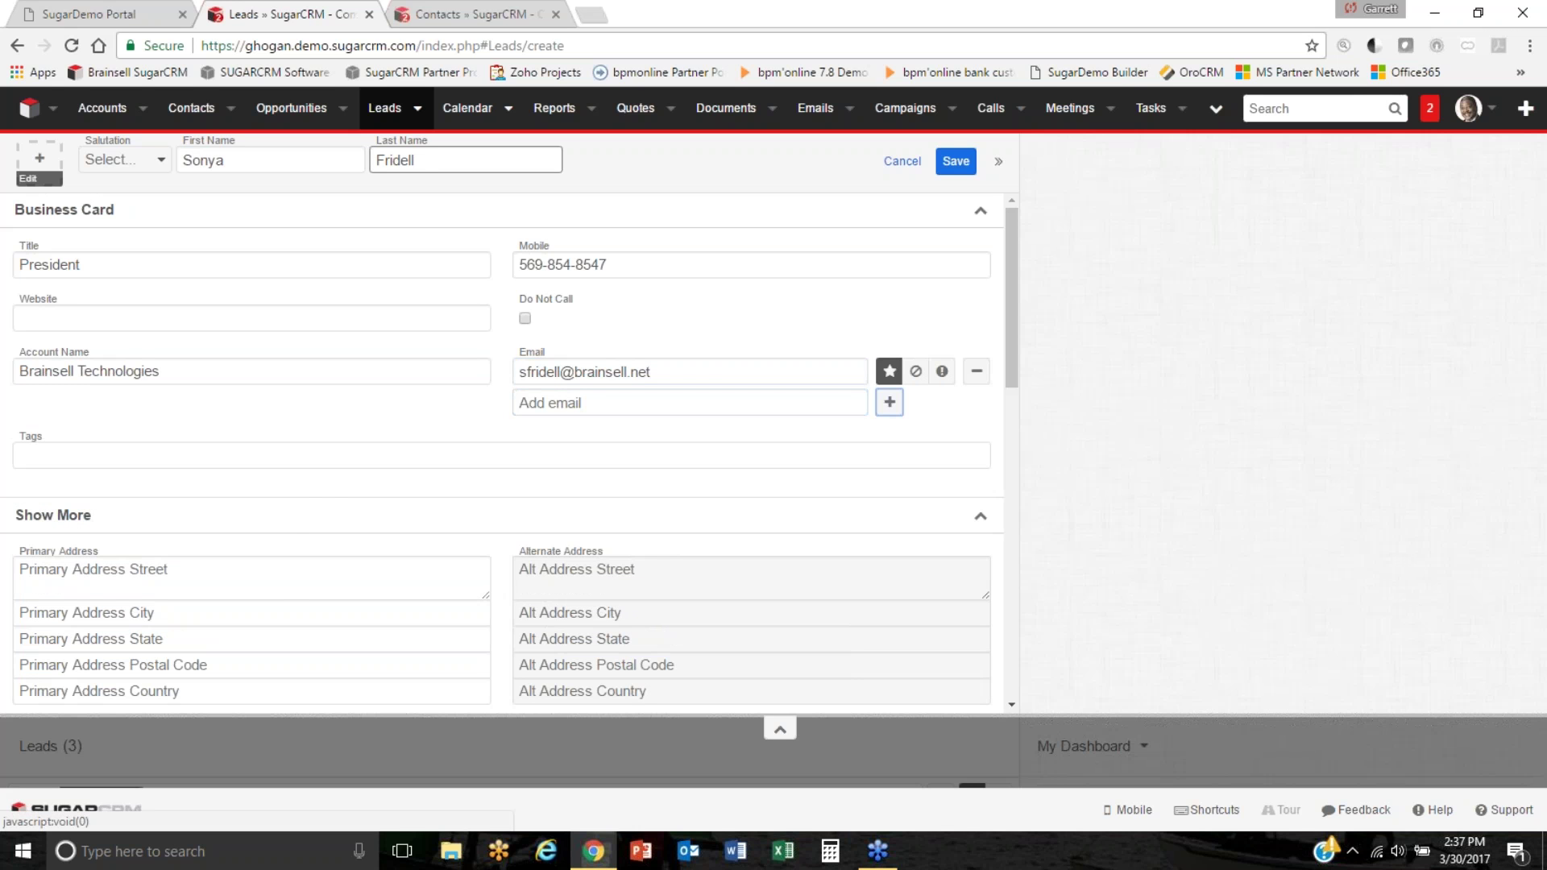
Enter the lead's primary street, city, state and postal code.
{"action": "left_click", "coordinate": [298, 570]}
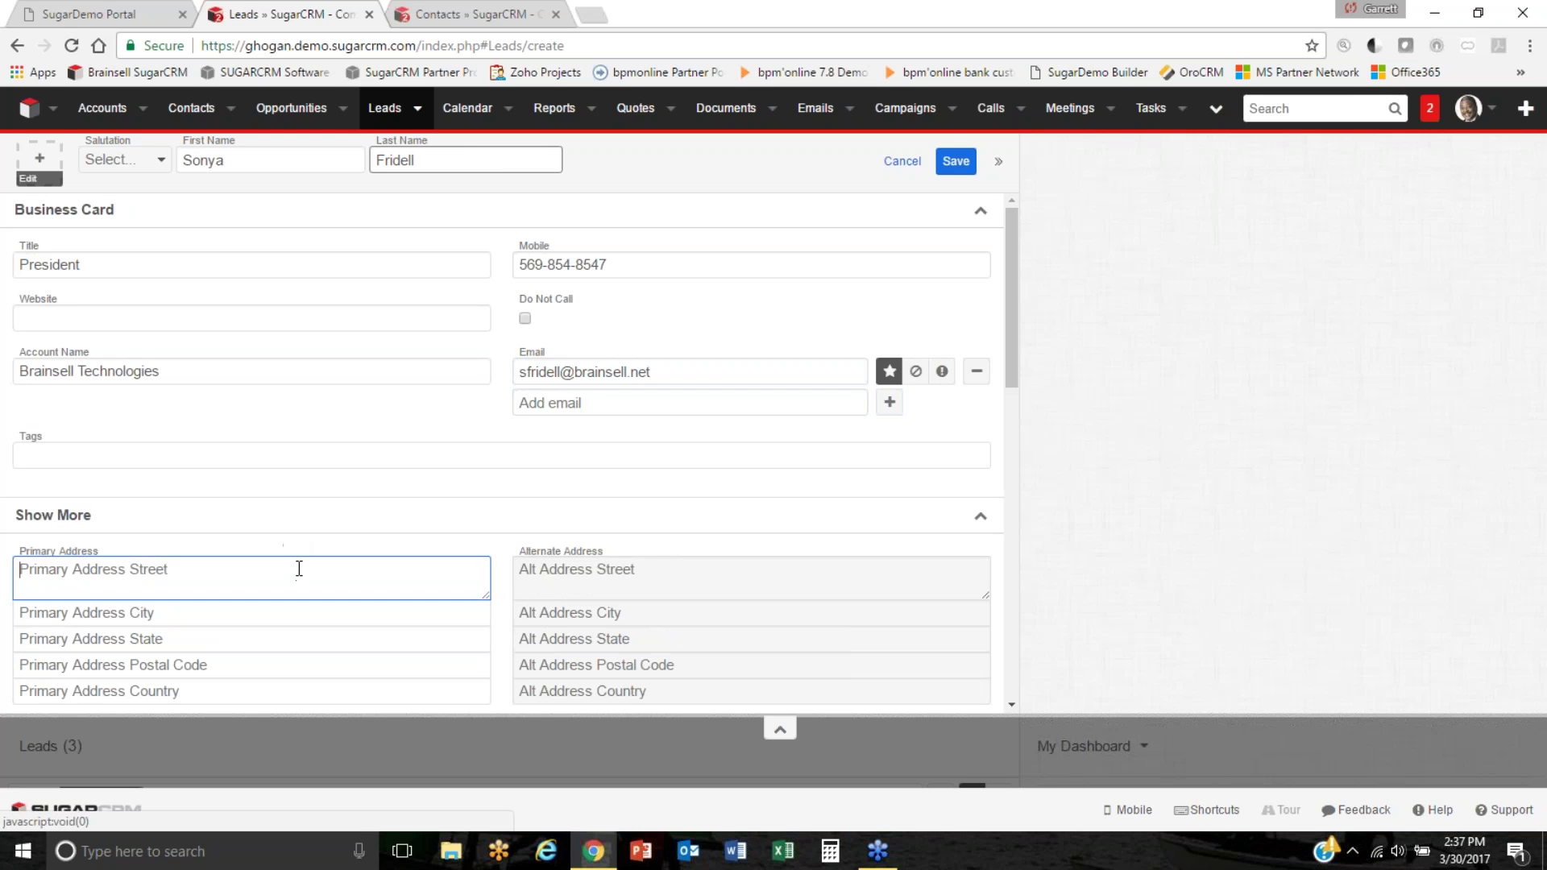
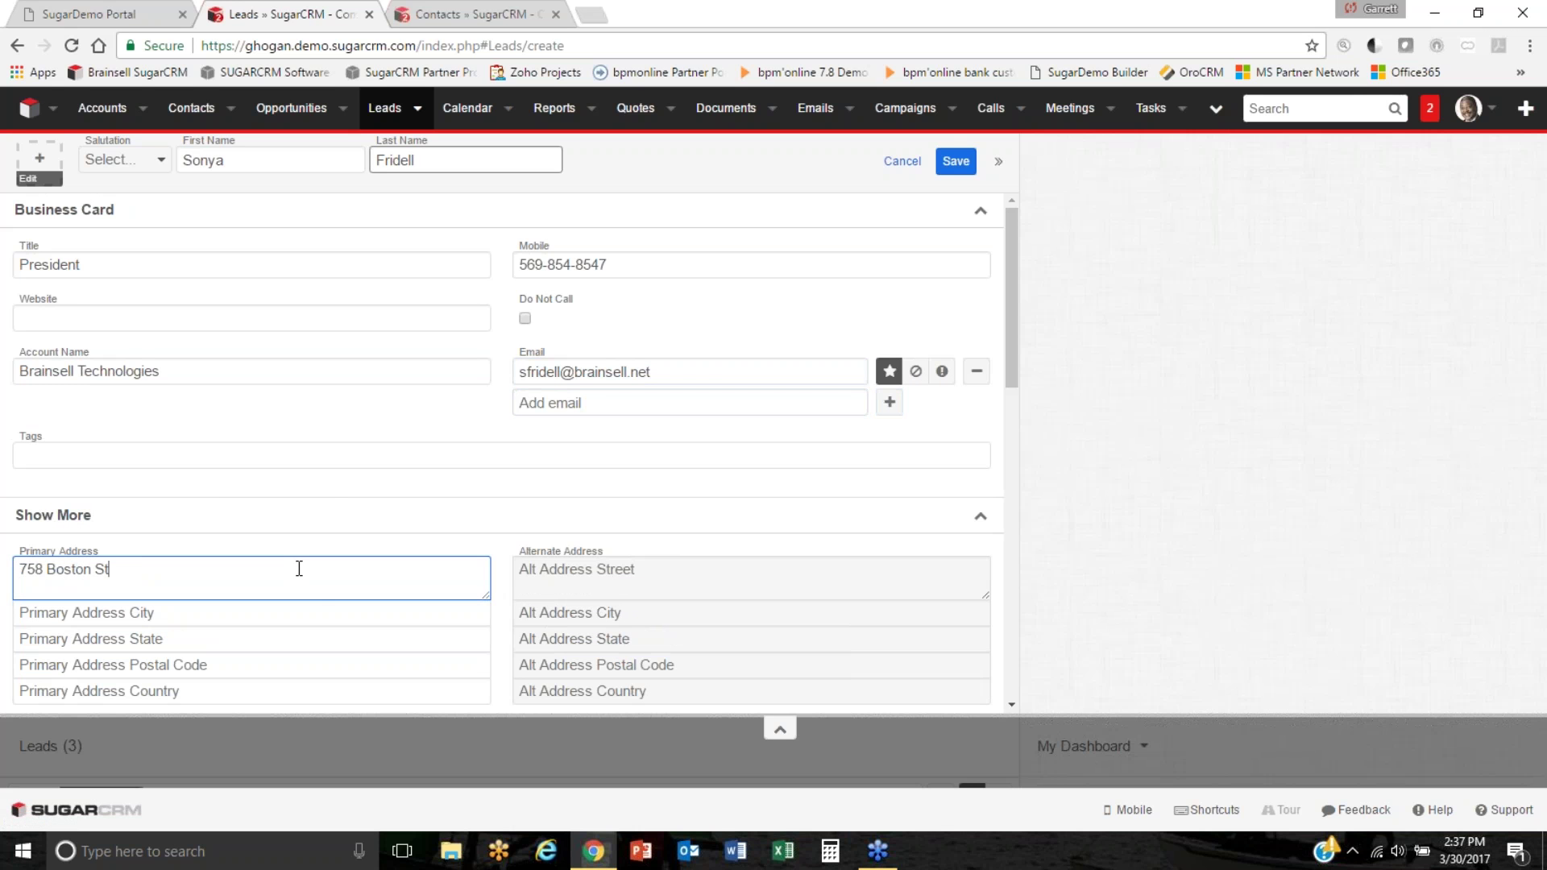
{"action": "key", "text": "Tab"}
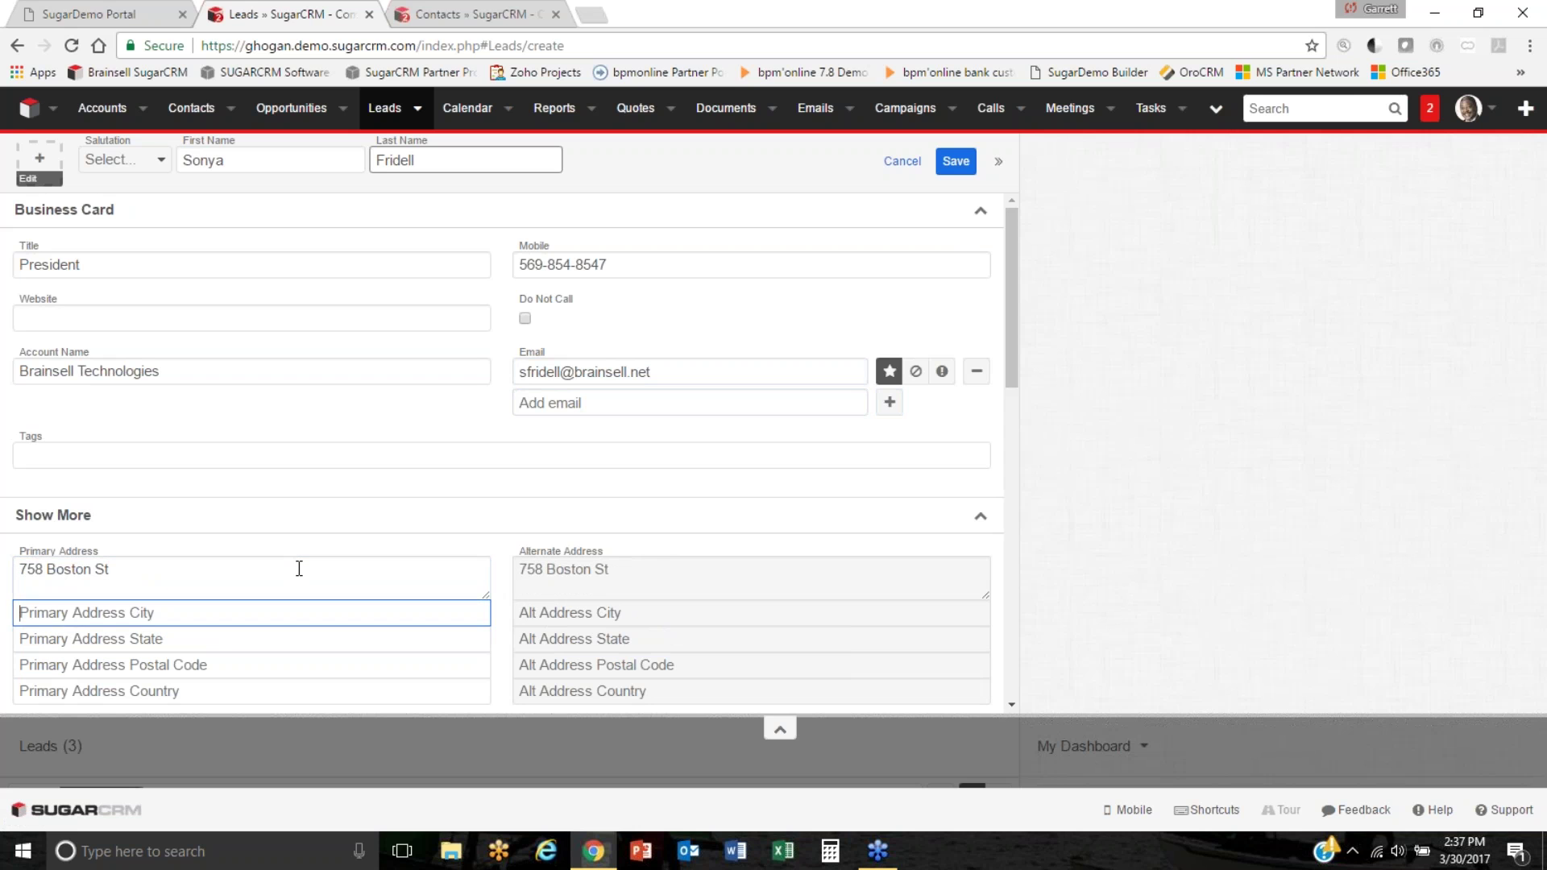
{"action": "key", "text": "Tab"}
{"action": "key", "text": "Tab"}
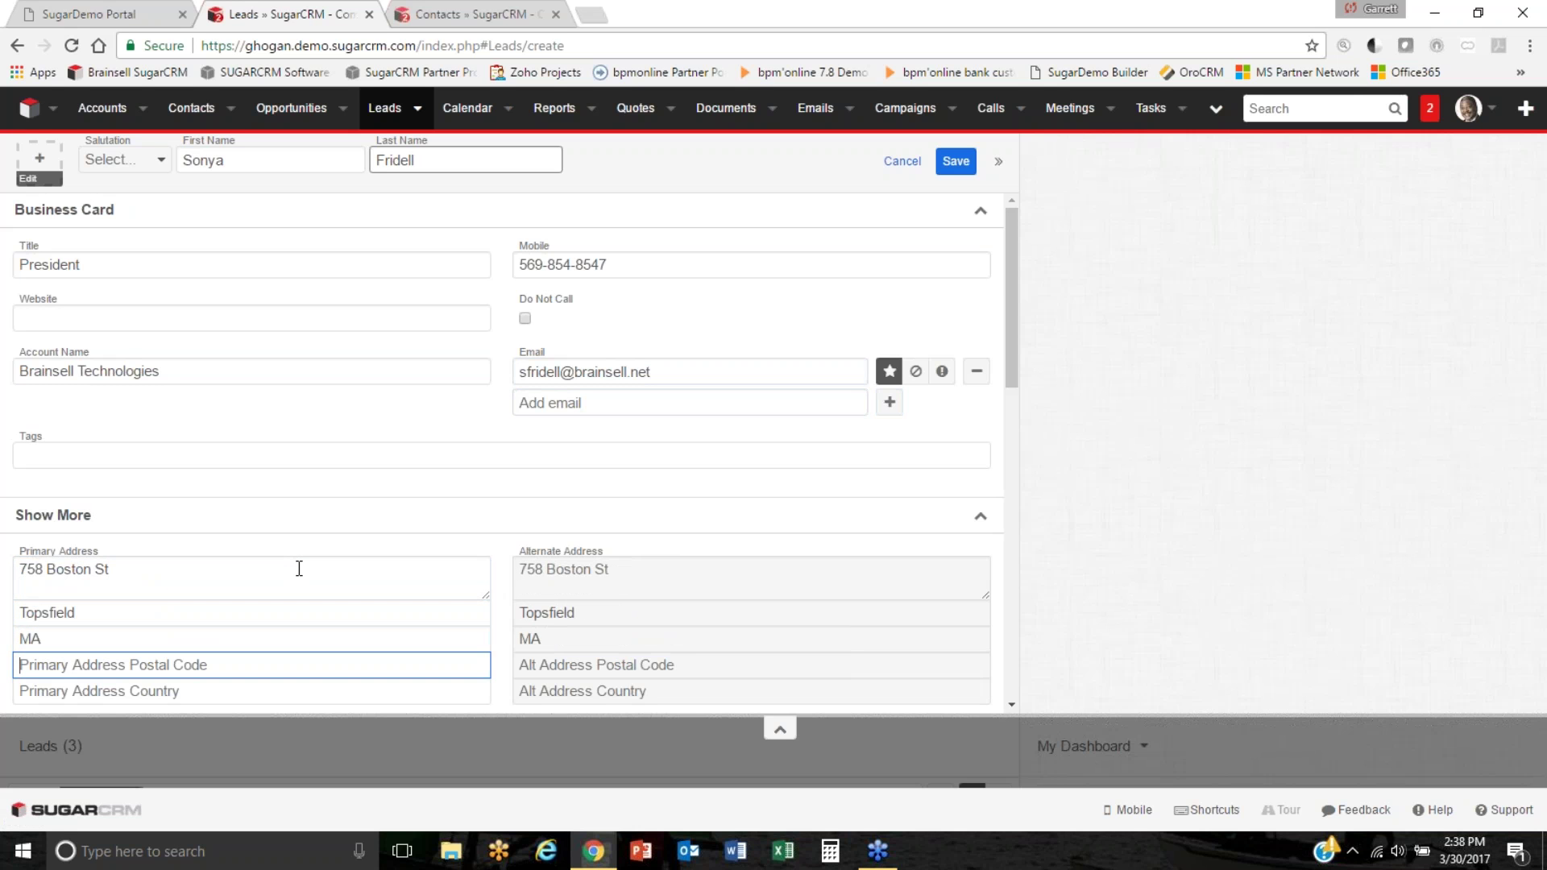
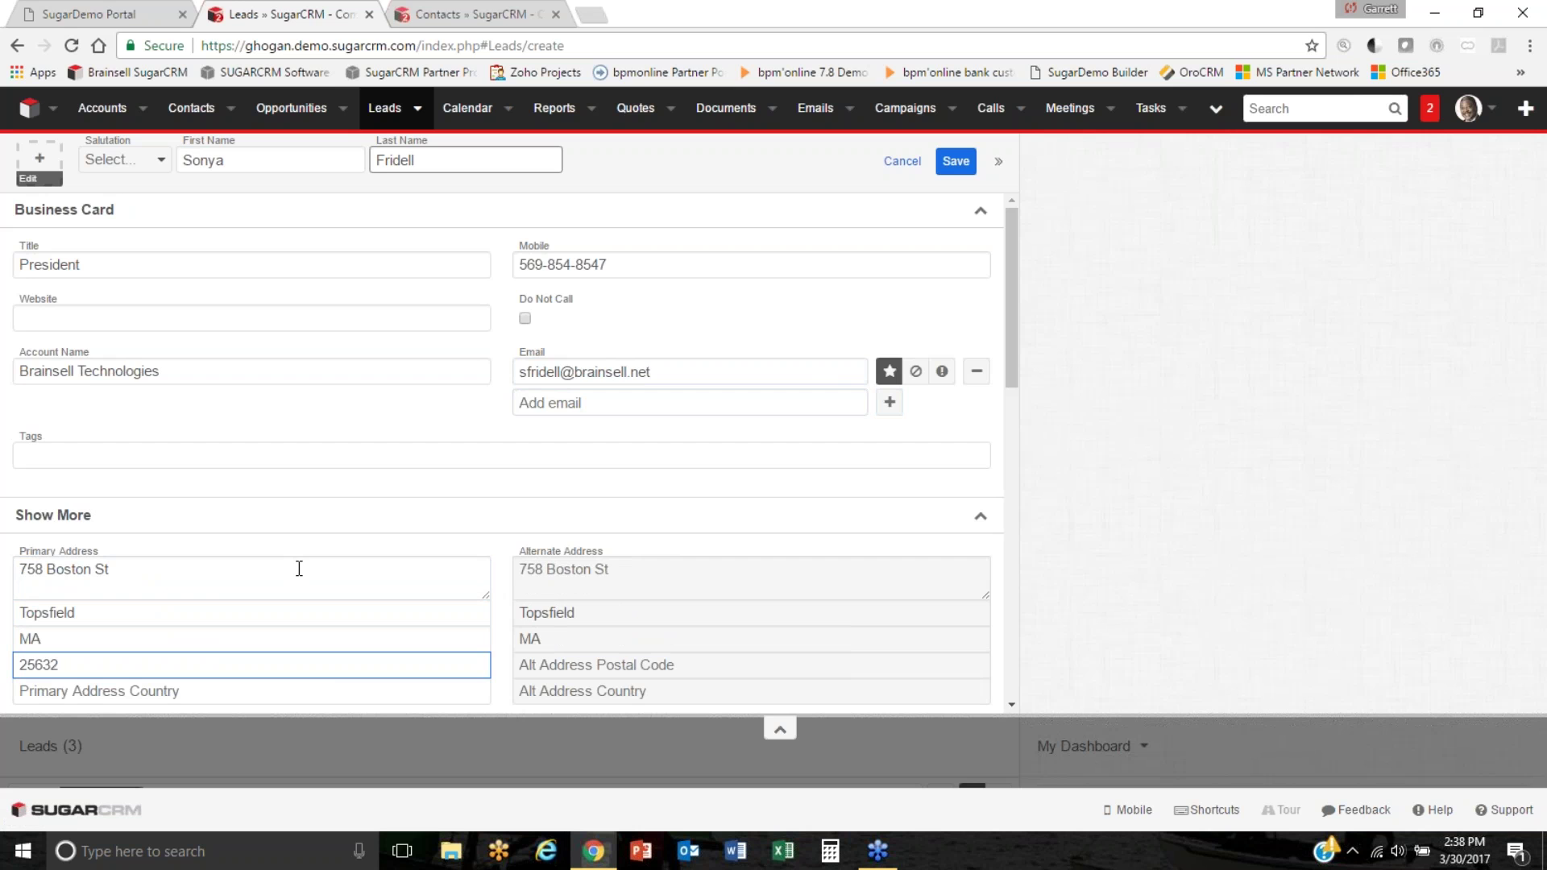
Add the lead's office phone number.
{"action": "scroll", "coordinate": [750, 445], "scroll_direction": "down", "scroll_amount": 3}
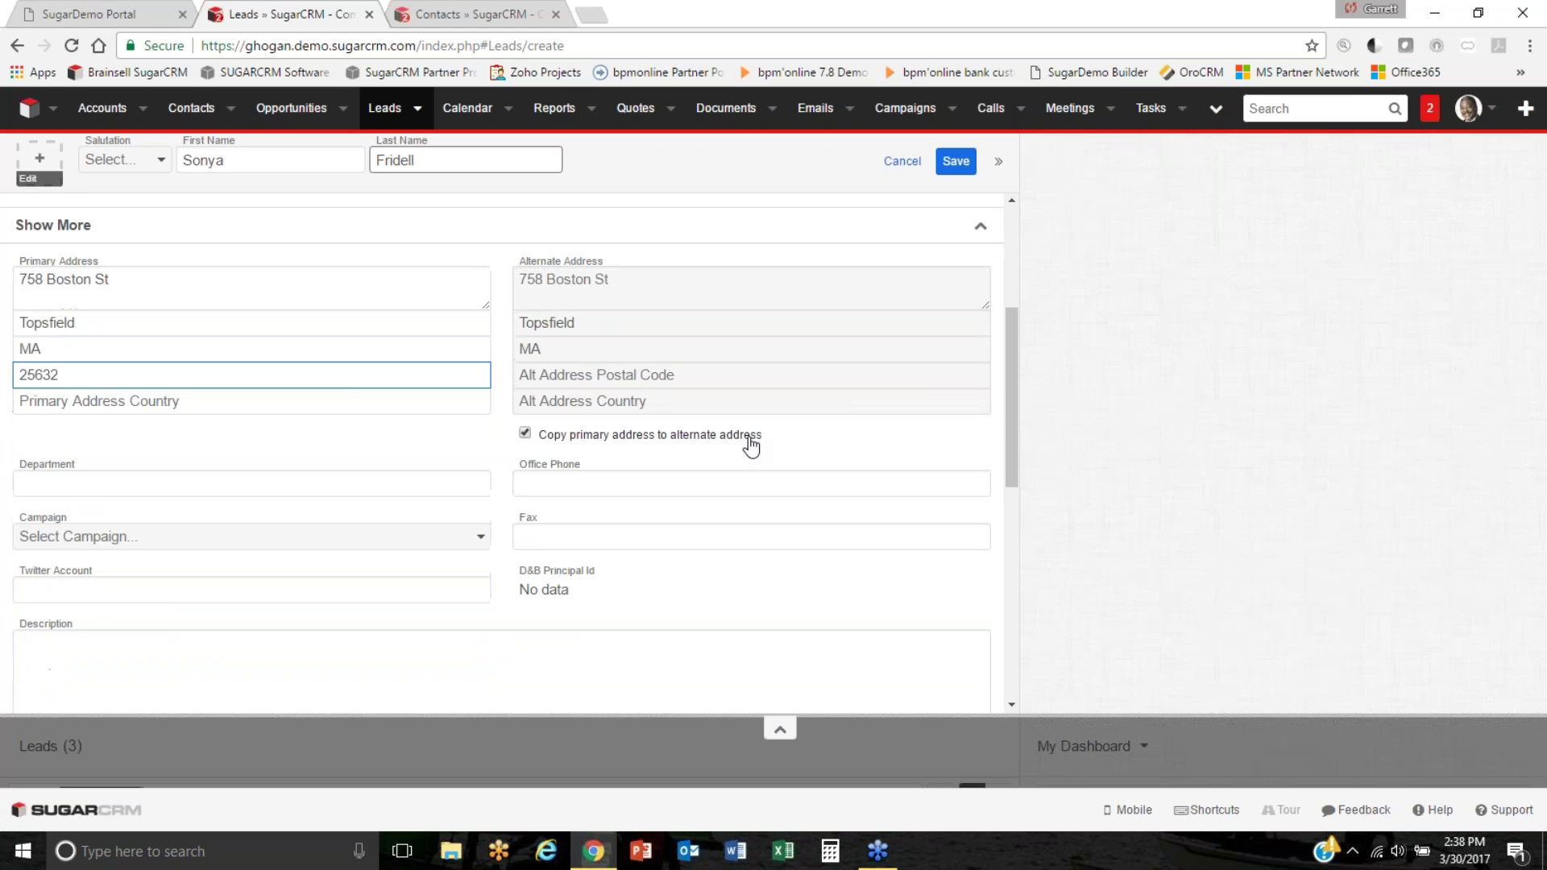
{"action": "left_click", "coordinate": [714, 483]}
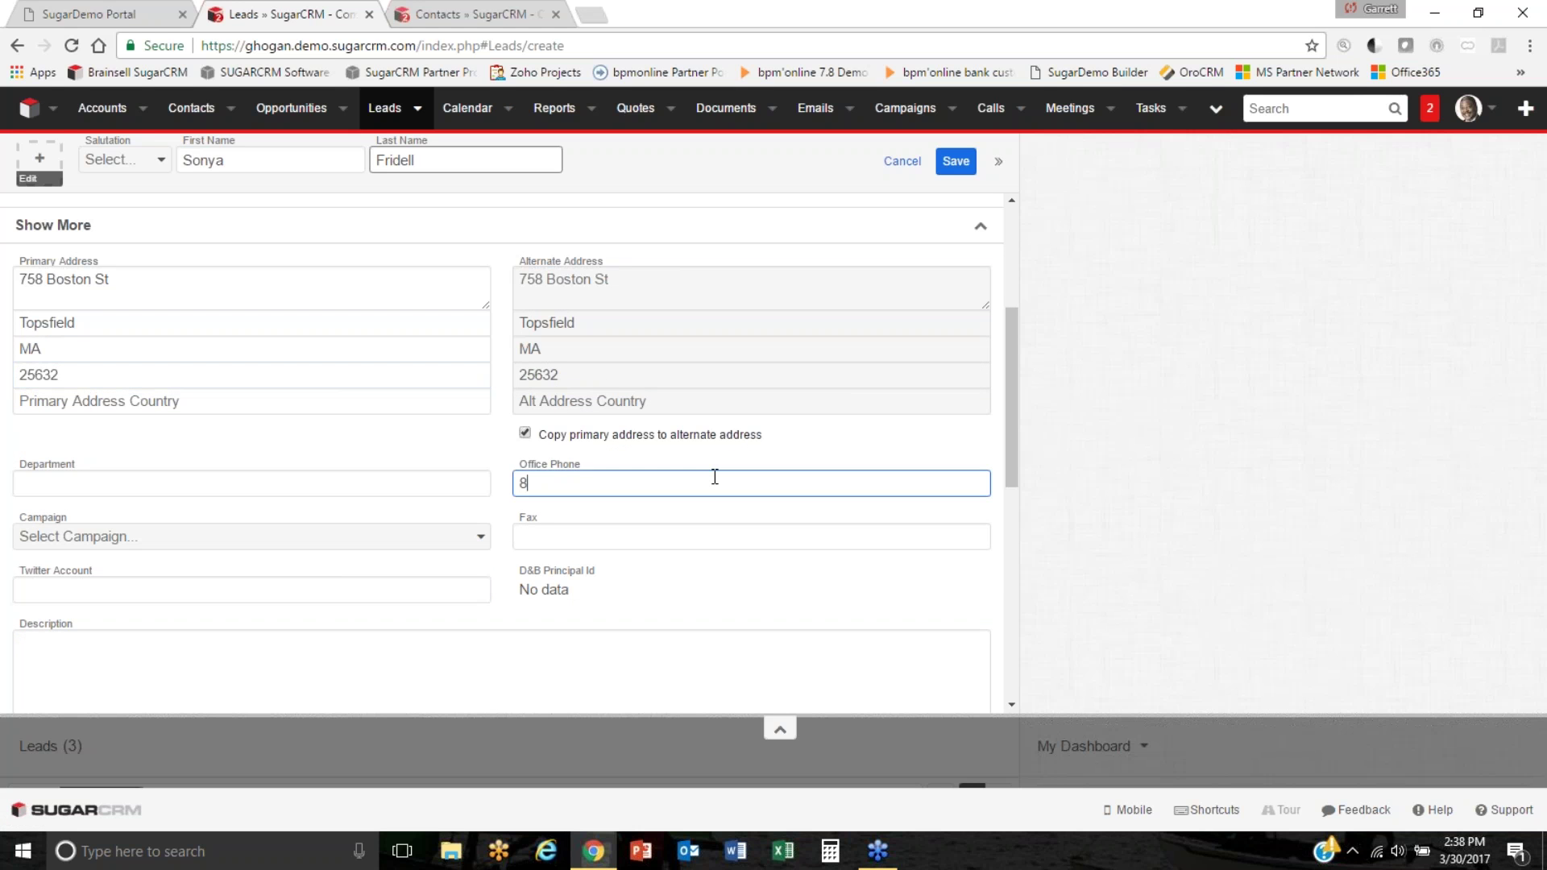
{"action": "scroll", "coordinate": [714, 475], "scroll_direction": "up", "scroll_amount": 4}
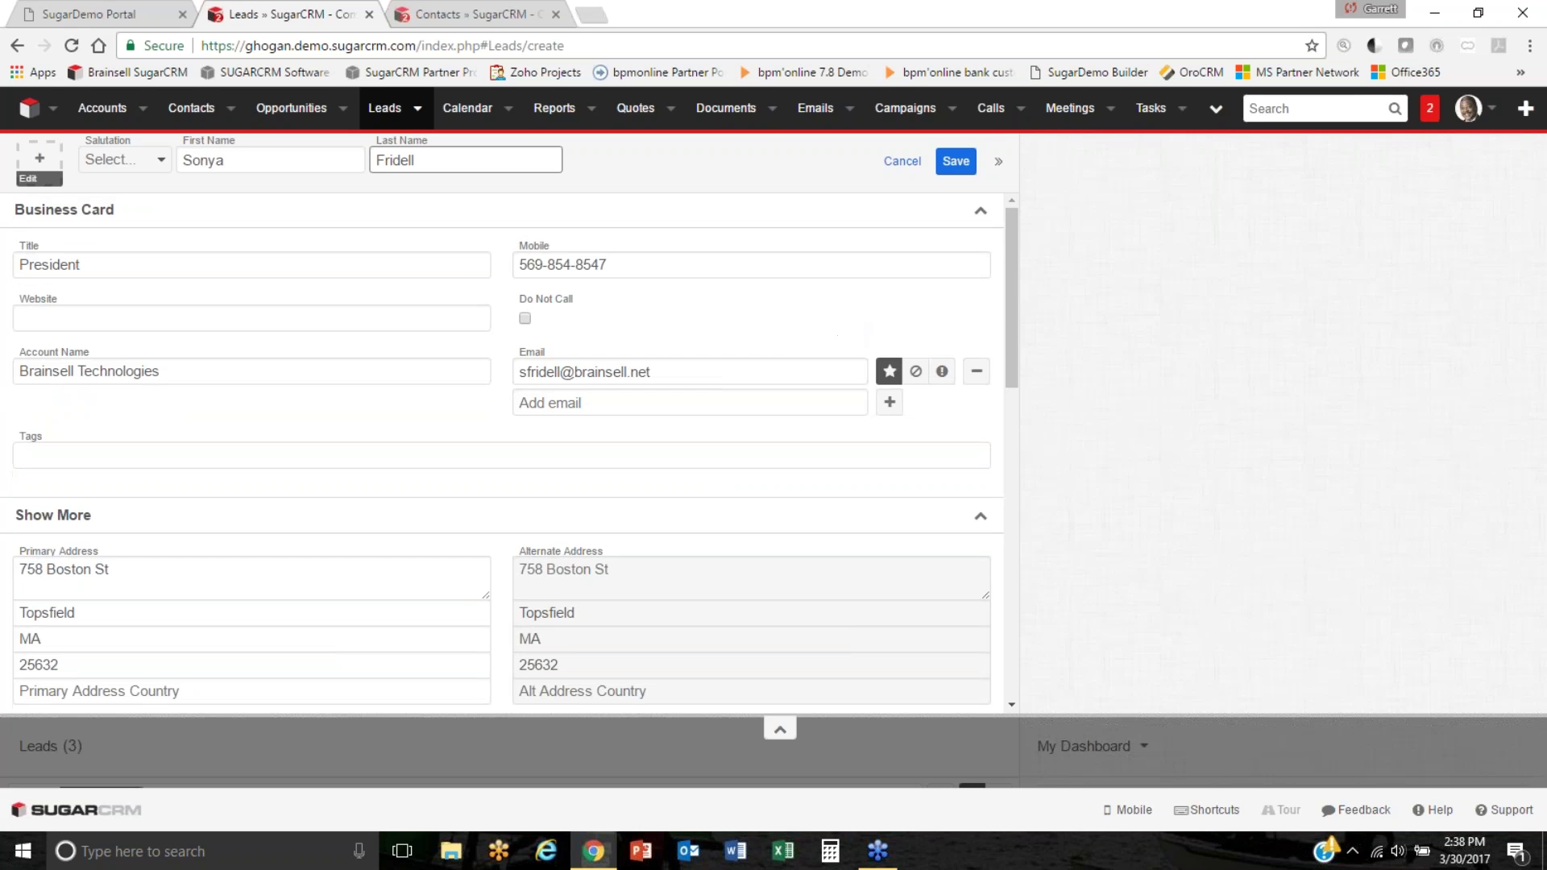
Save the new lead and open its record from the success notice.
{"action": "left_click", "coordinate": [957, 161]}
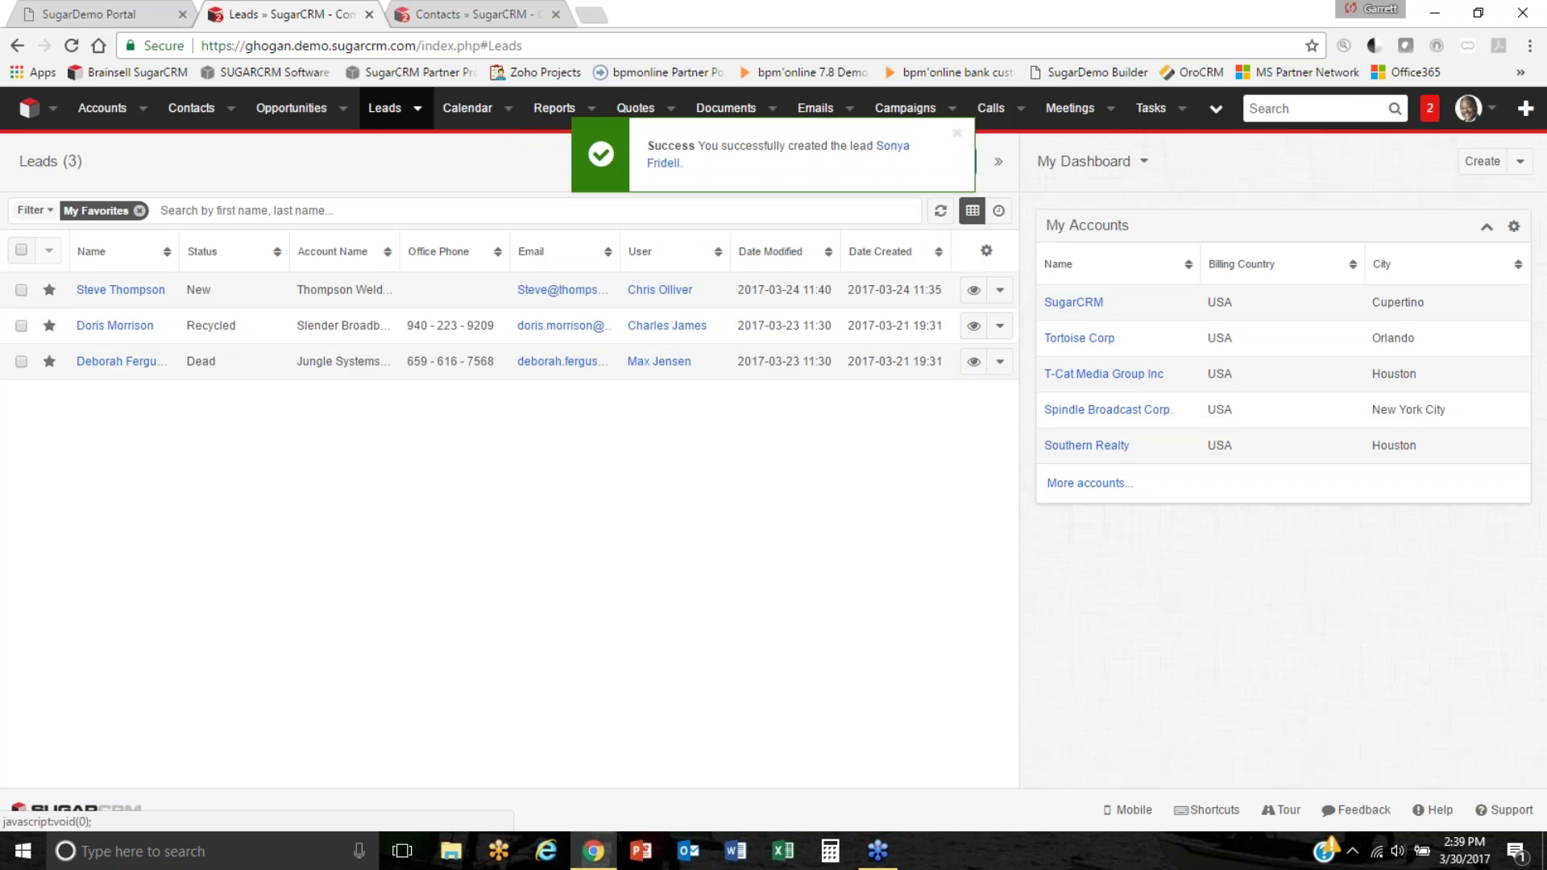
{"action": "left_click", "coordinate": [892, 148]}
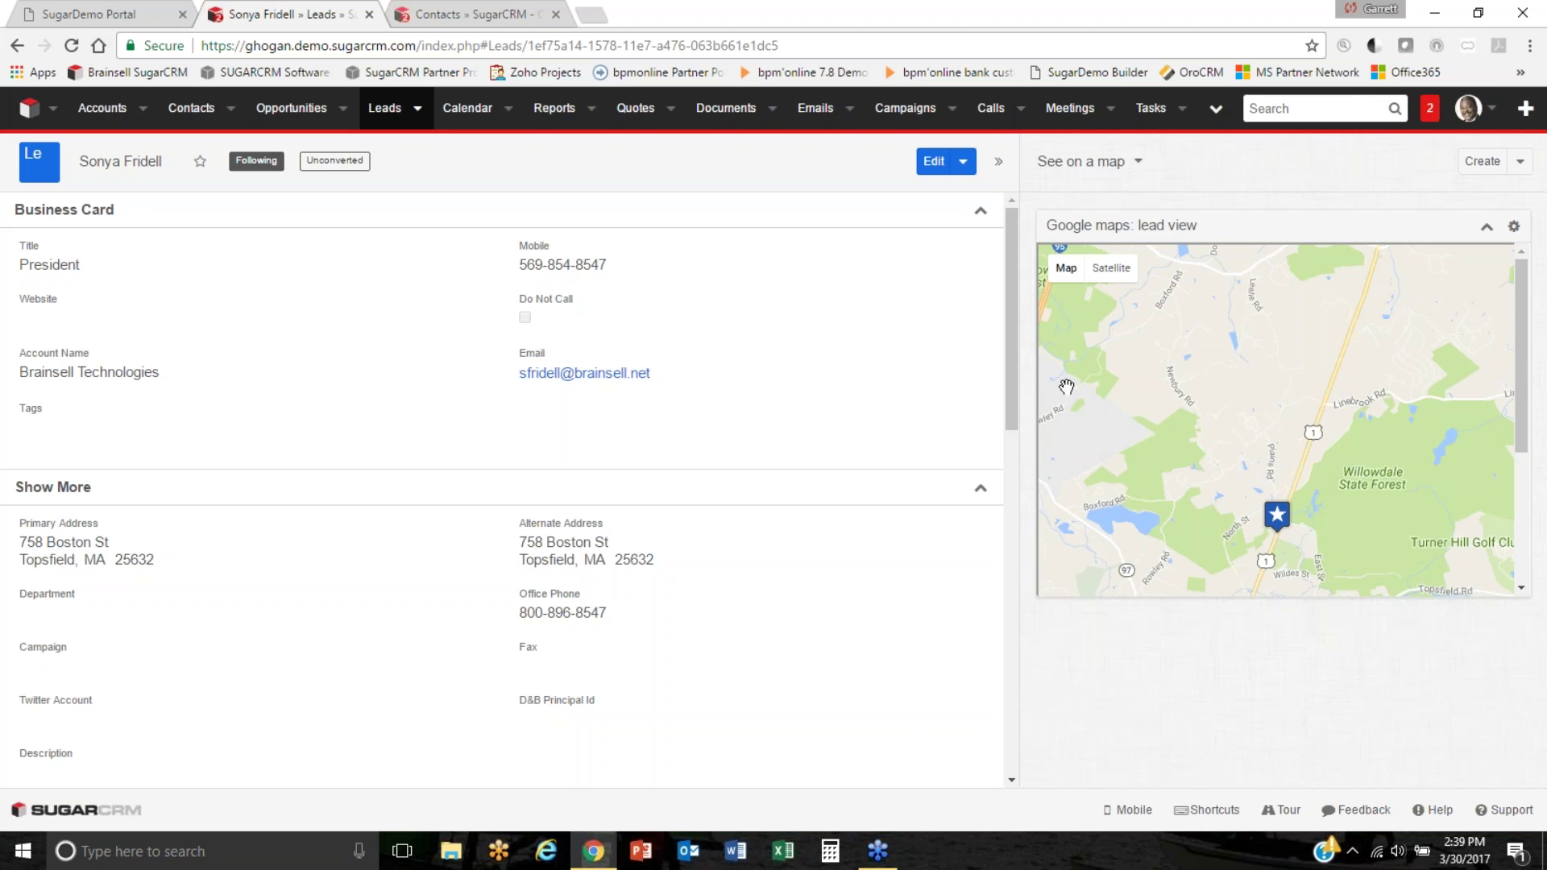
Collapse the Show More details on the lead's record to reveal Customer Journeys.
{"action": "left_click_drag", "start_coordinate": [1008, 256], "coordinate": [974, 601]}
{"action": "left_click", "coordinate": [985, 463]}
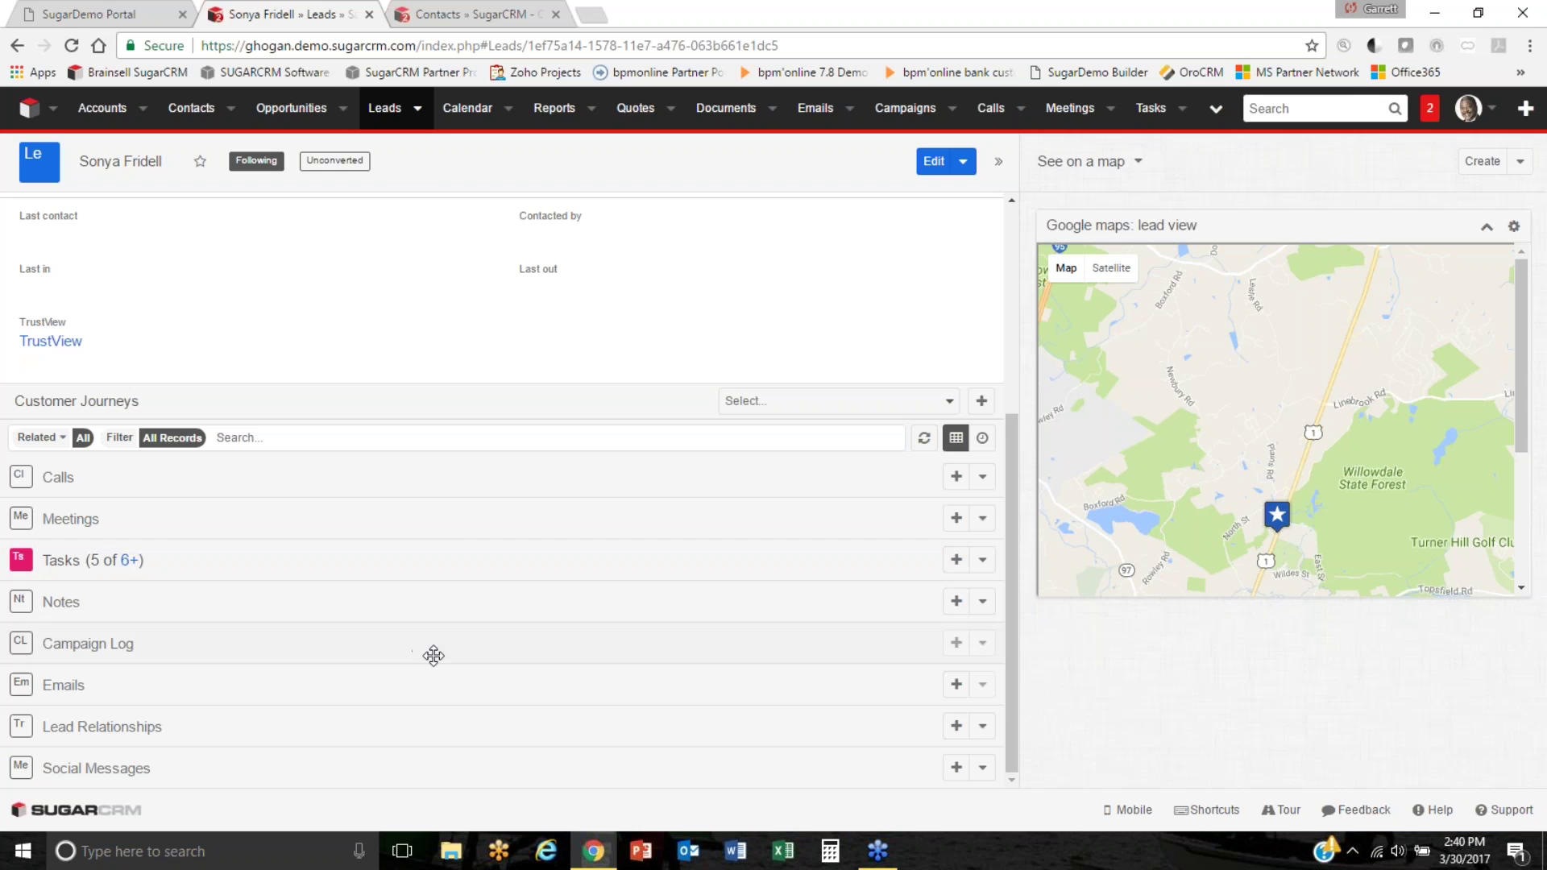
Move the Emails subpanel up to sit directly below Calls.
{"action": "left_click_drag", "start_coordinate": [442, 682], "coordinate": [441, 532]}
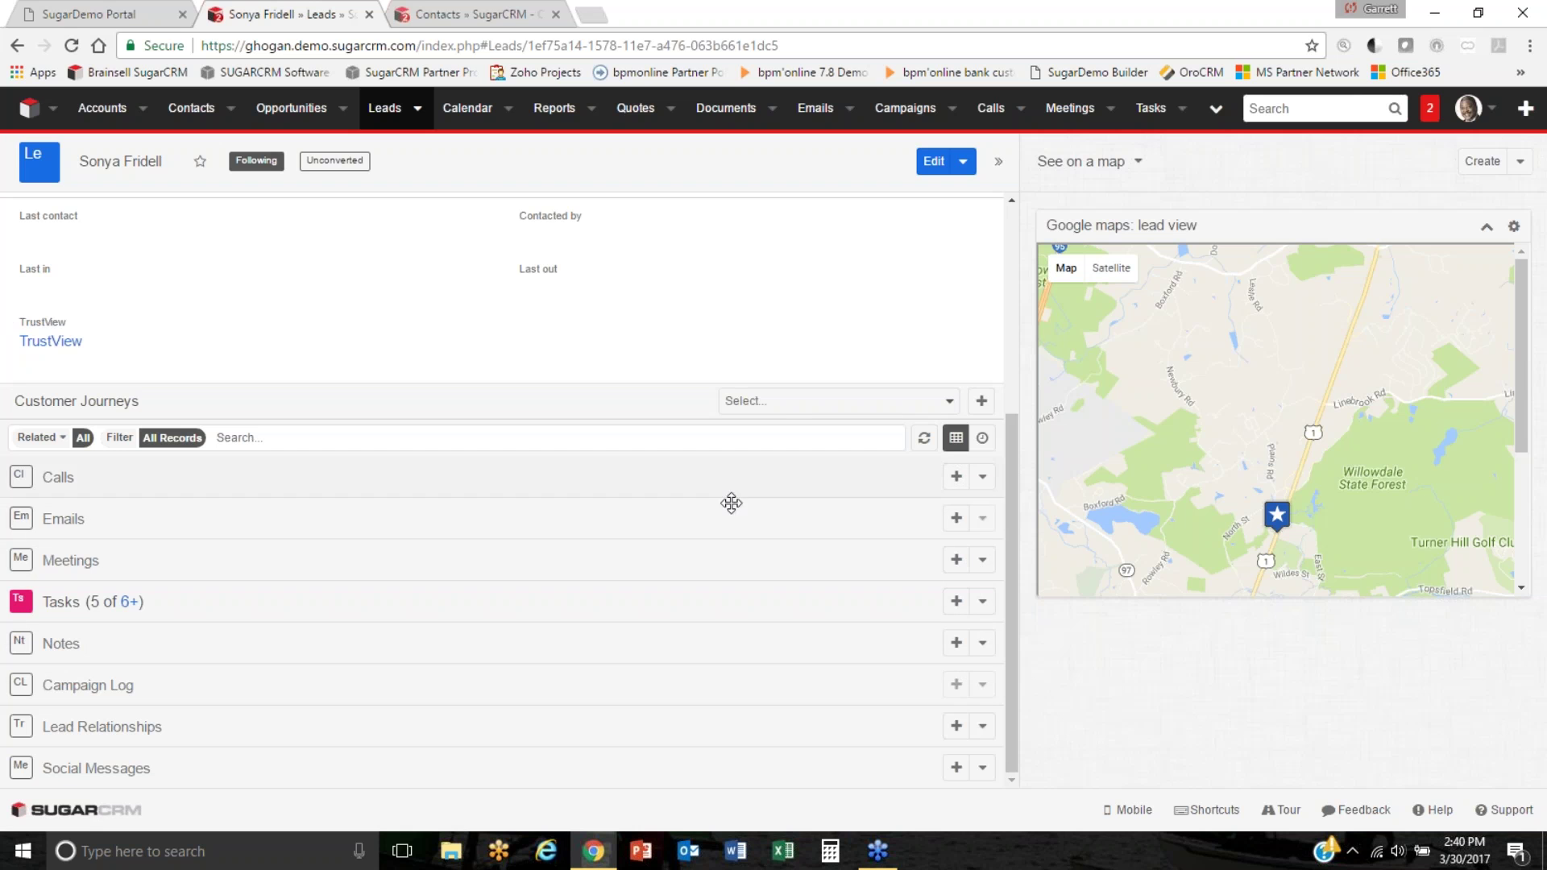
Log a Held call with subject 'Follow up on tradshow' for the lead.
{"action": "left_click", "coordinate": [956, 477]}
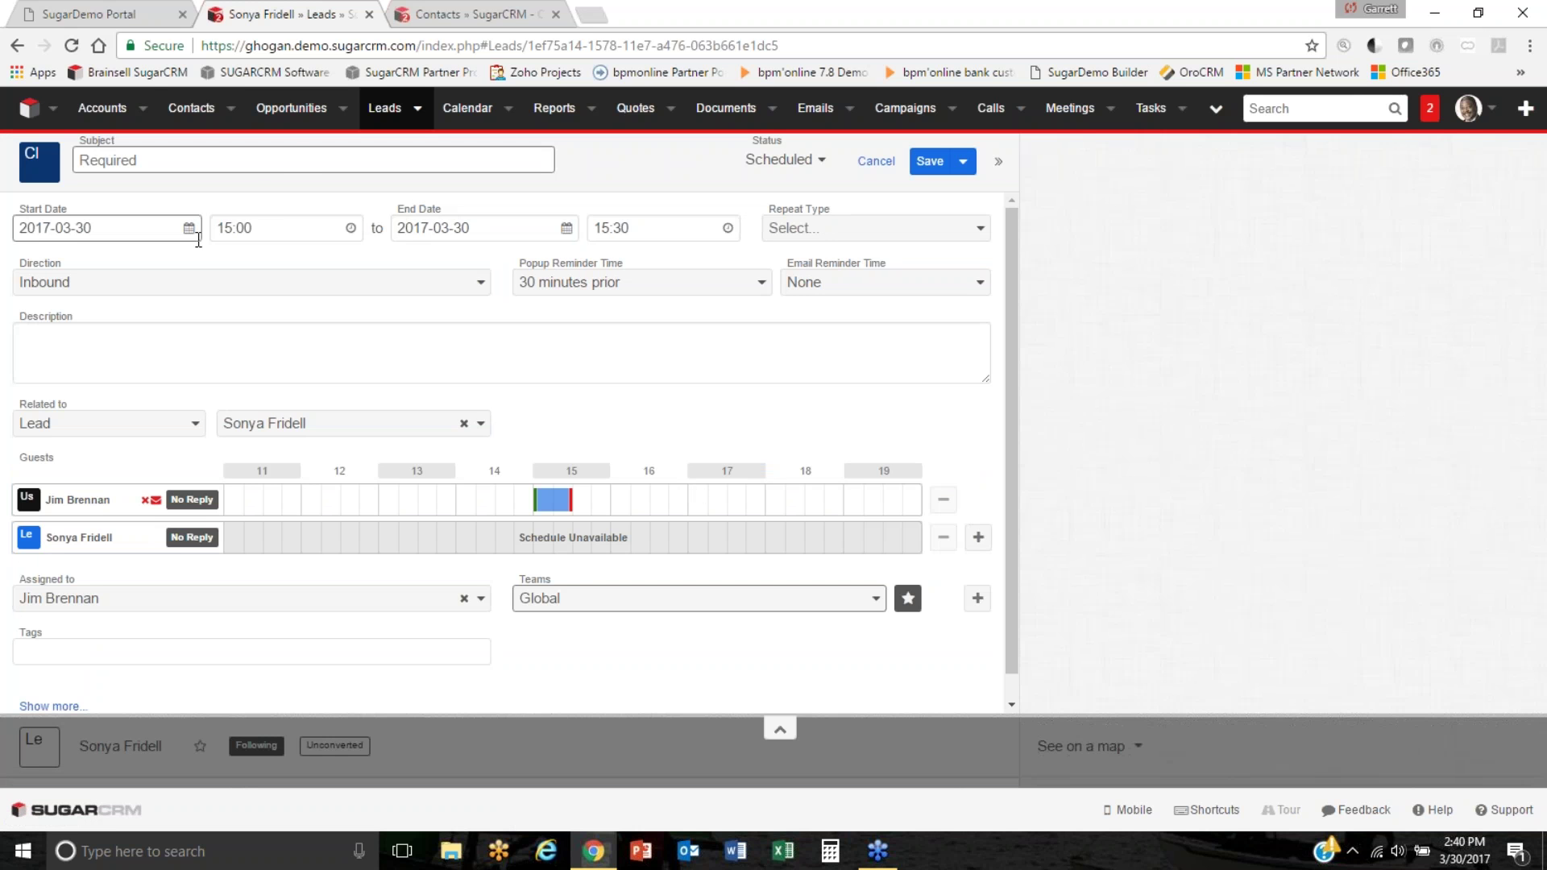
{"action": "left_click", "coordinate": [298, 165]}
{"action": "type", "text": "Follo"}
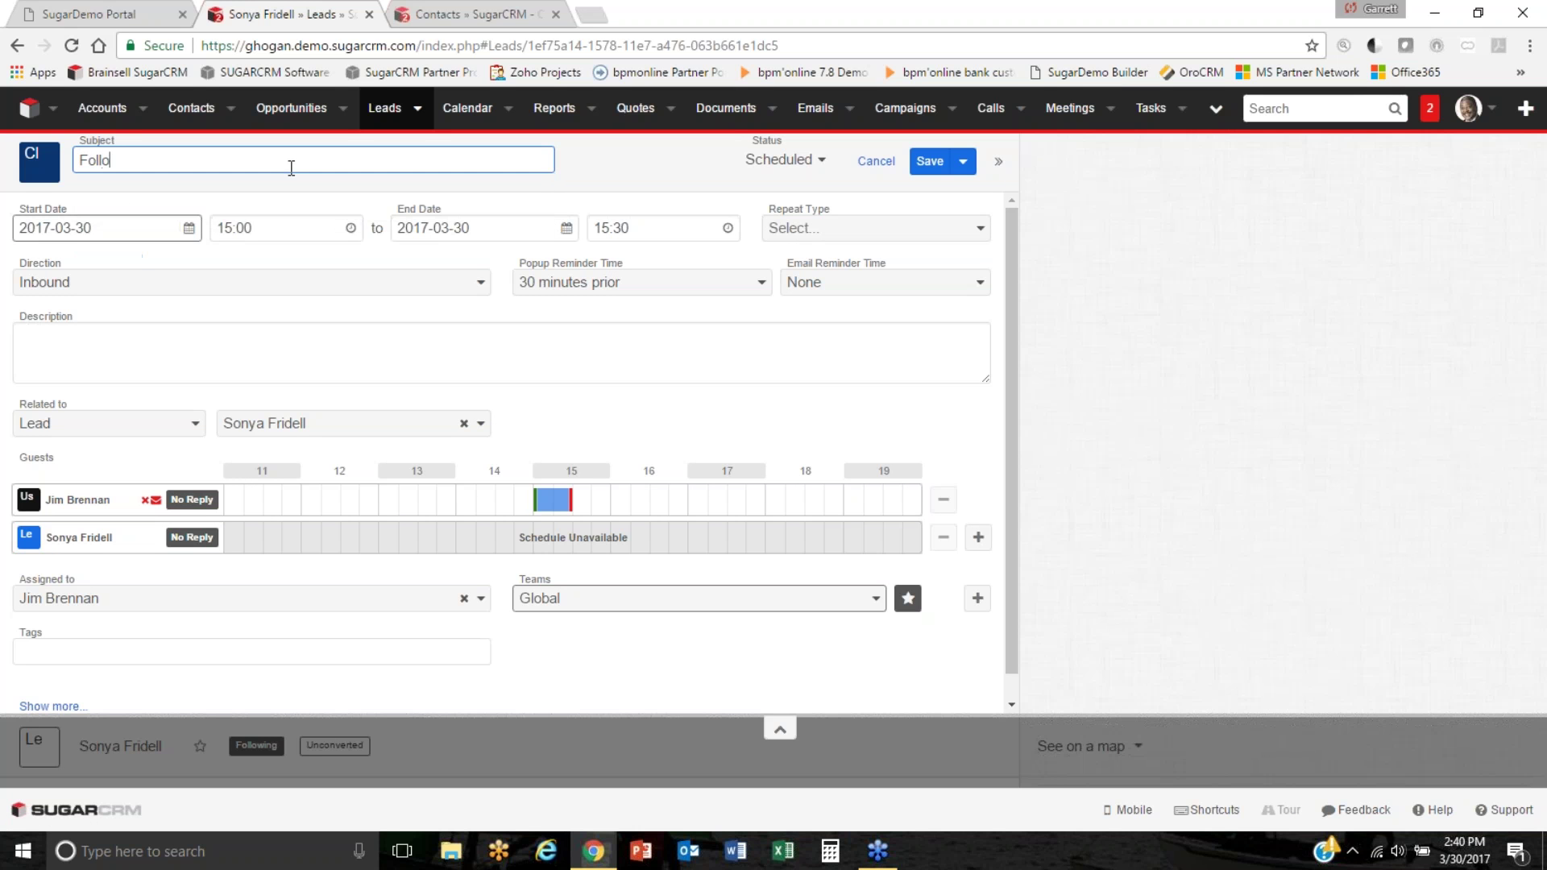
{"action": "type", "text": "w up on tradshow"}
{"action": "left_click", "coordinate": [780, 160]}
{"action": "left_click", "coordinate": [765, 230]}
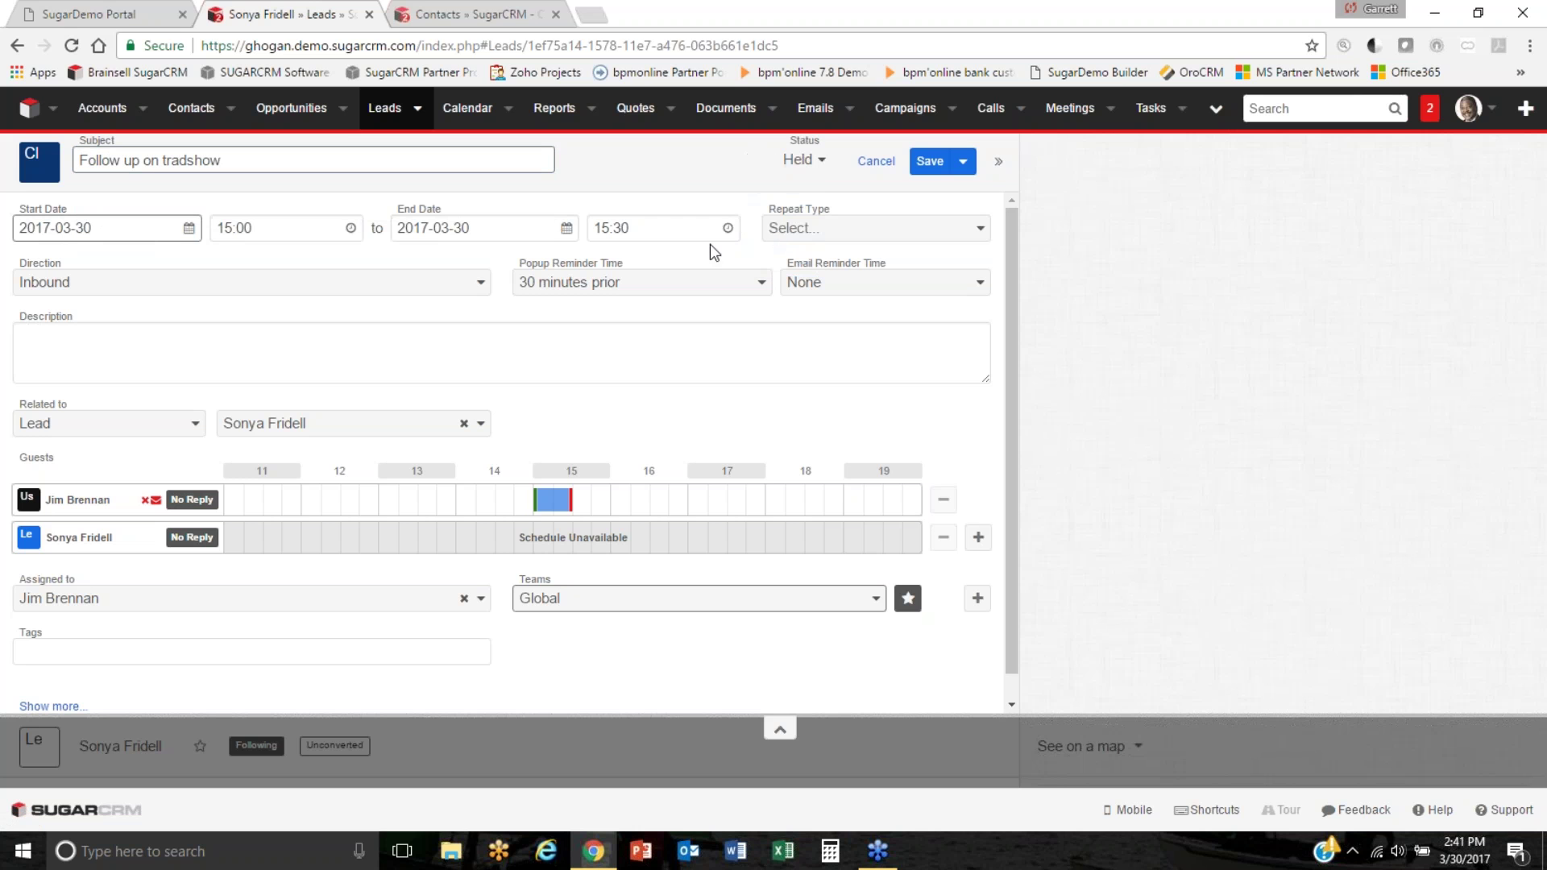
{"action": "left_click", "coordinate": [320, 348]}
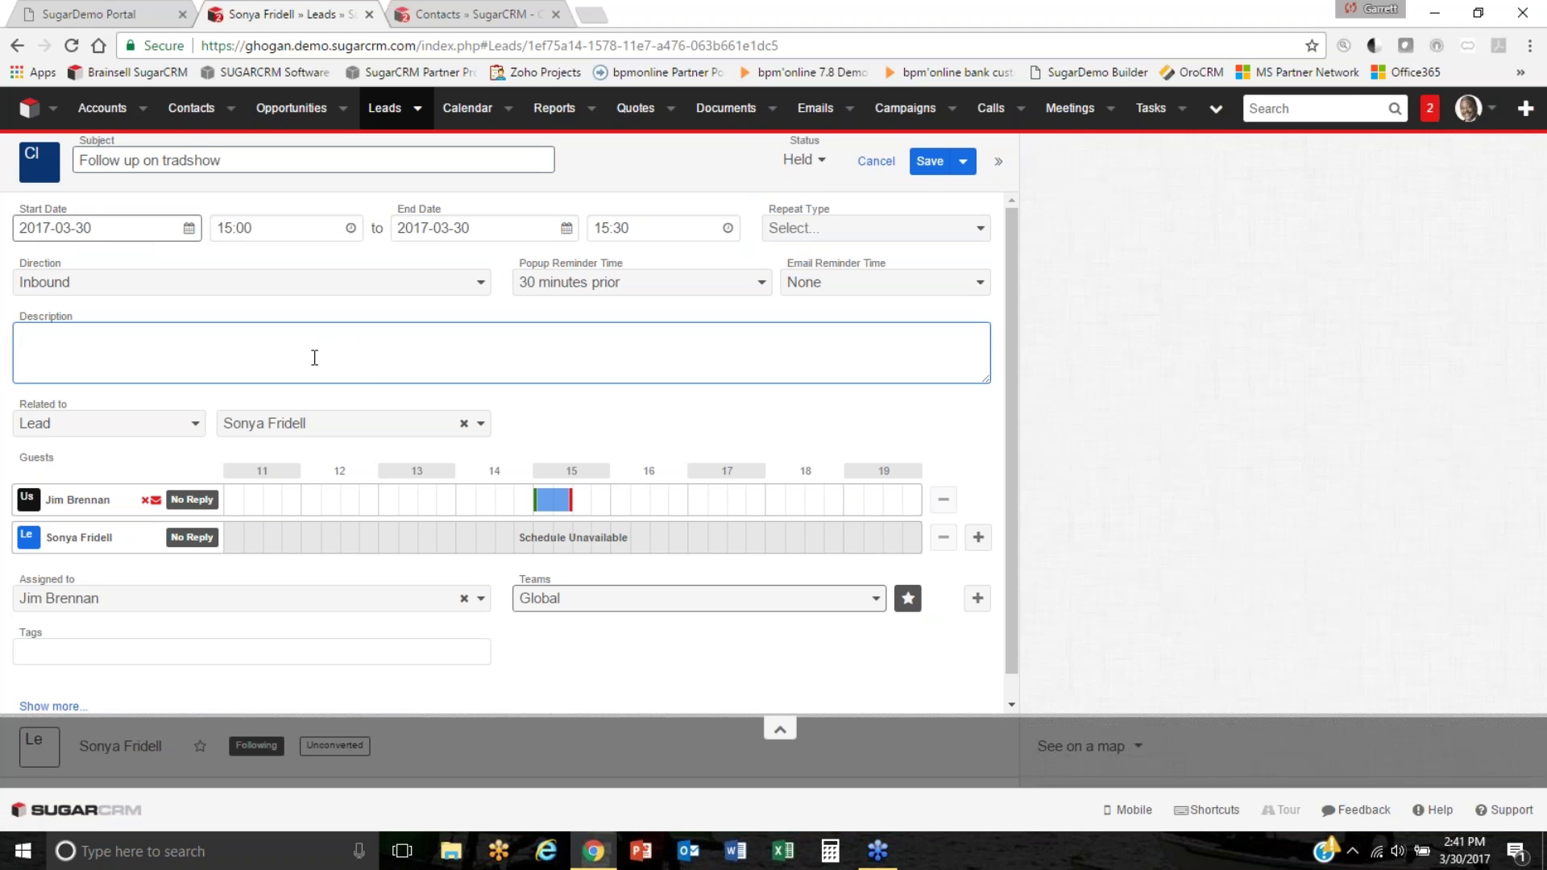
{"action": "left_click", "coordinate": [925, 162]}
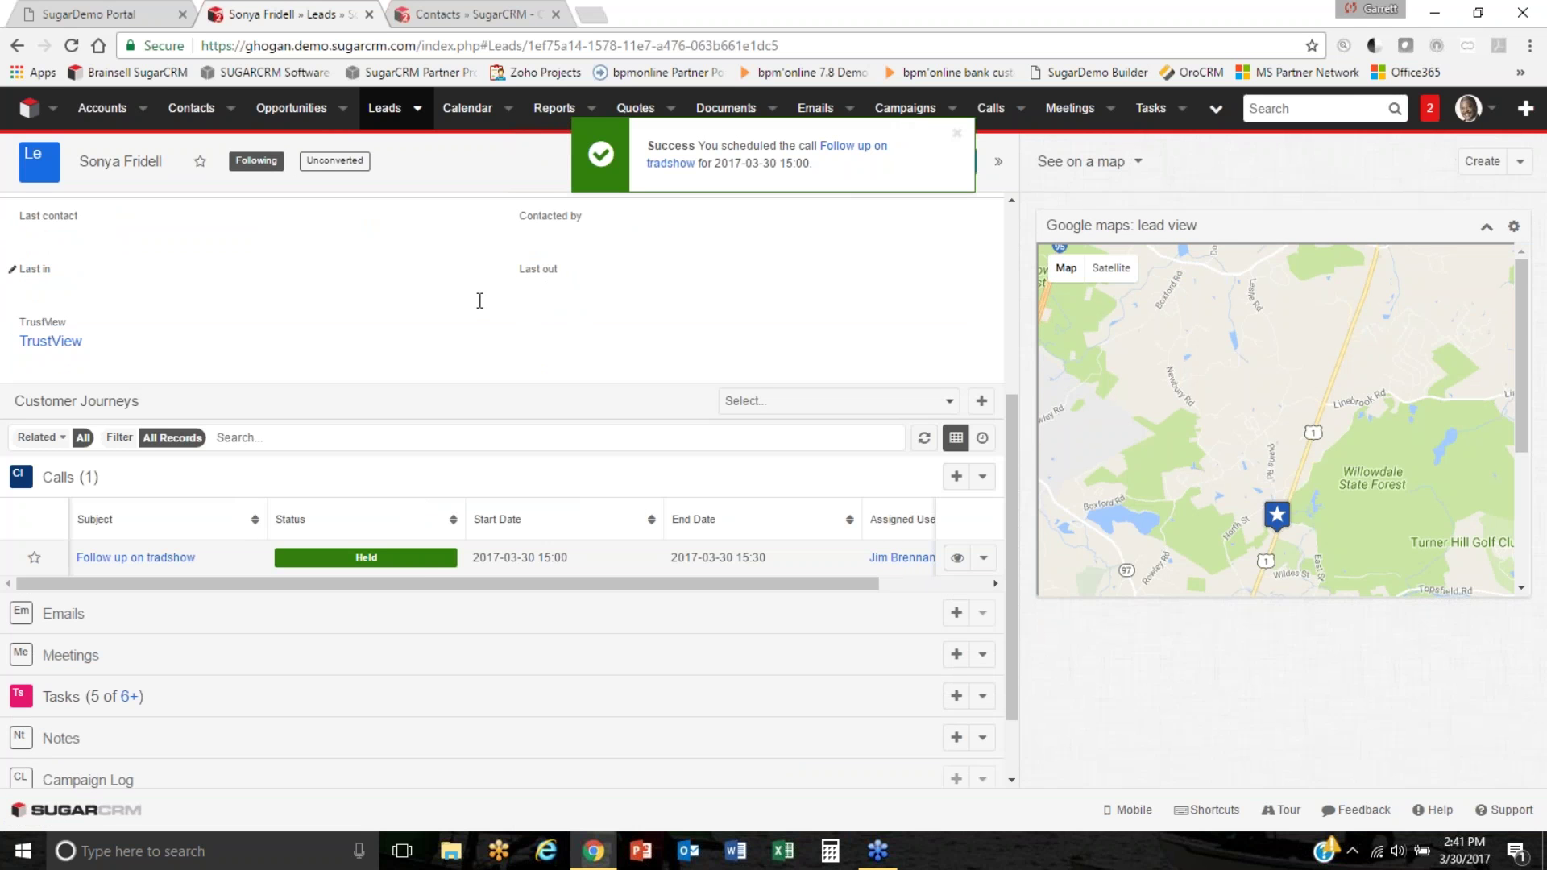
Add a call 'Followup on next steps' starting 2017-04-12 at 11:30 and save it.
{"action": "left_click", "coordinate": [957, 478]}
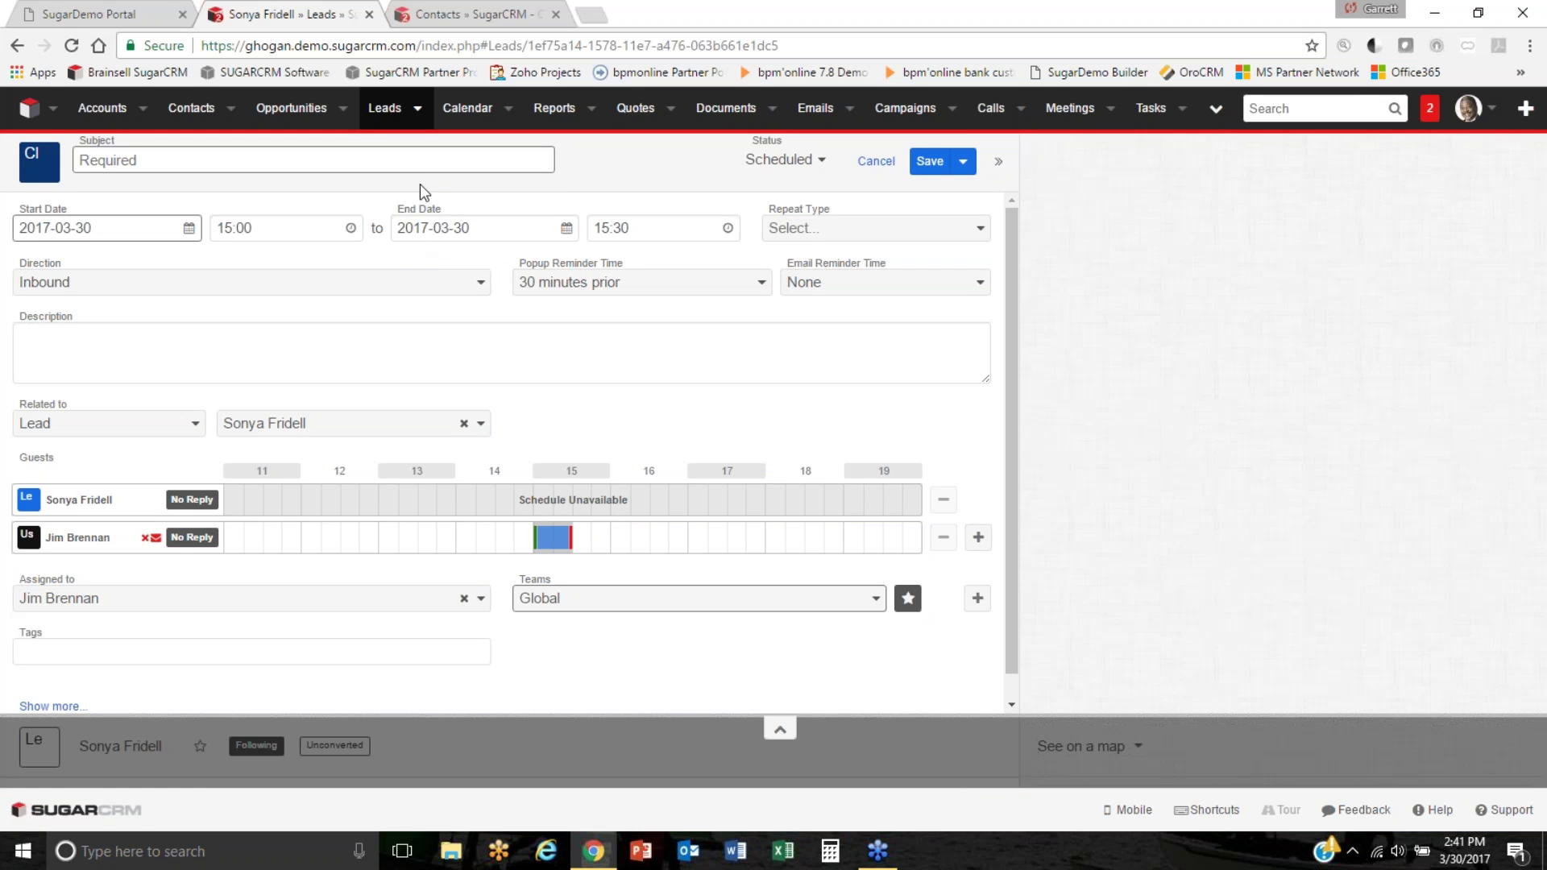
{"action": "left_click", "coordinate": [434, 160]}
{"action": "type", "text": "Followup on next steps"}
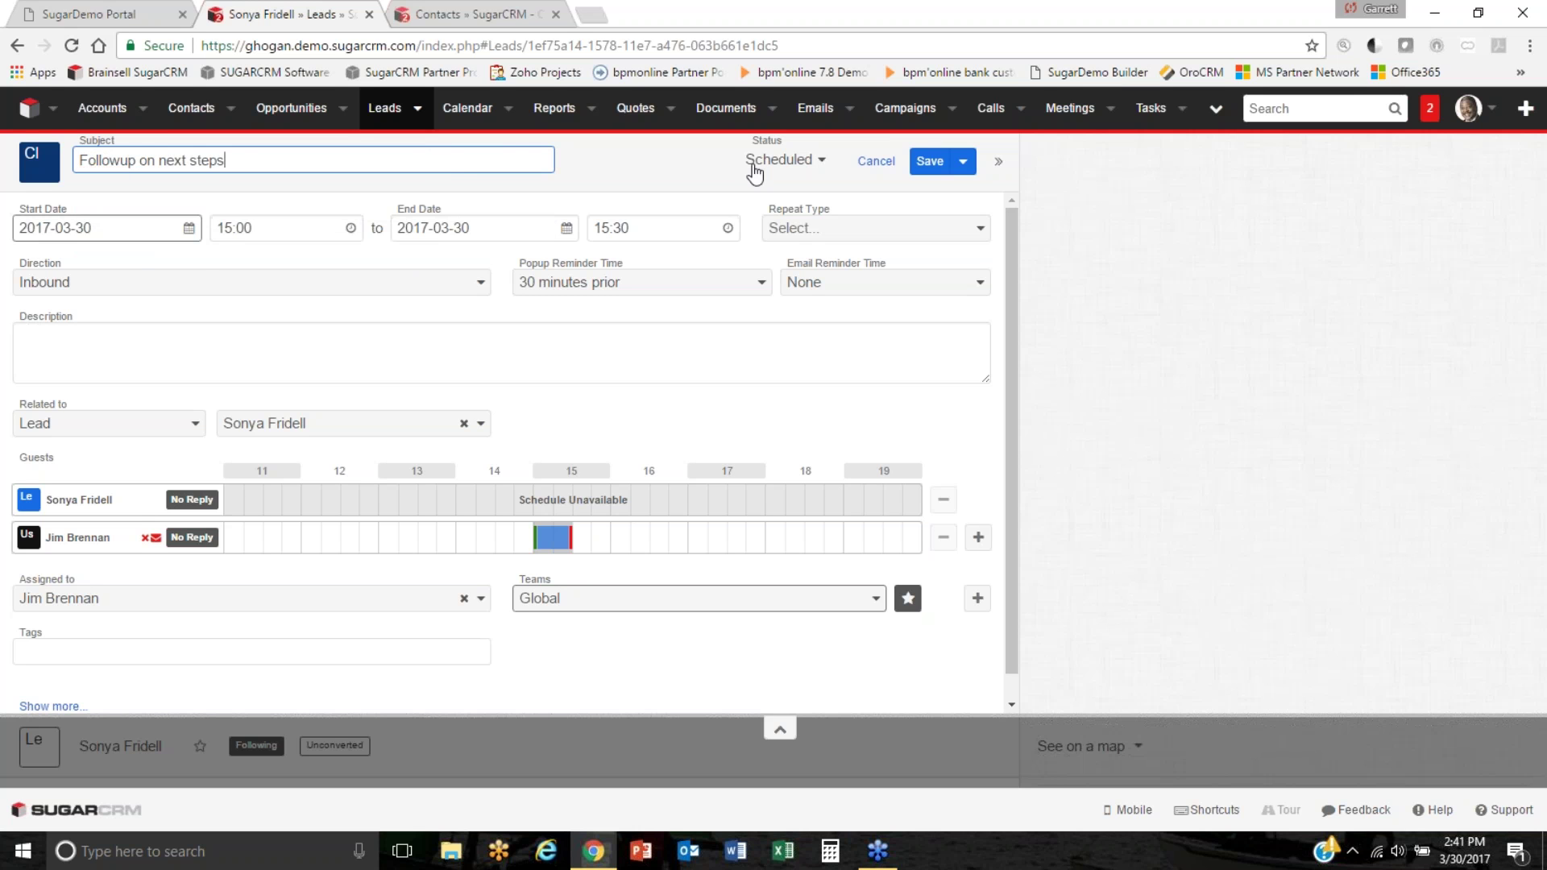
{"action": "left_click", "coordinate": [188, 228]}
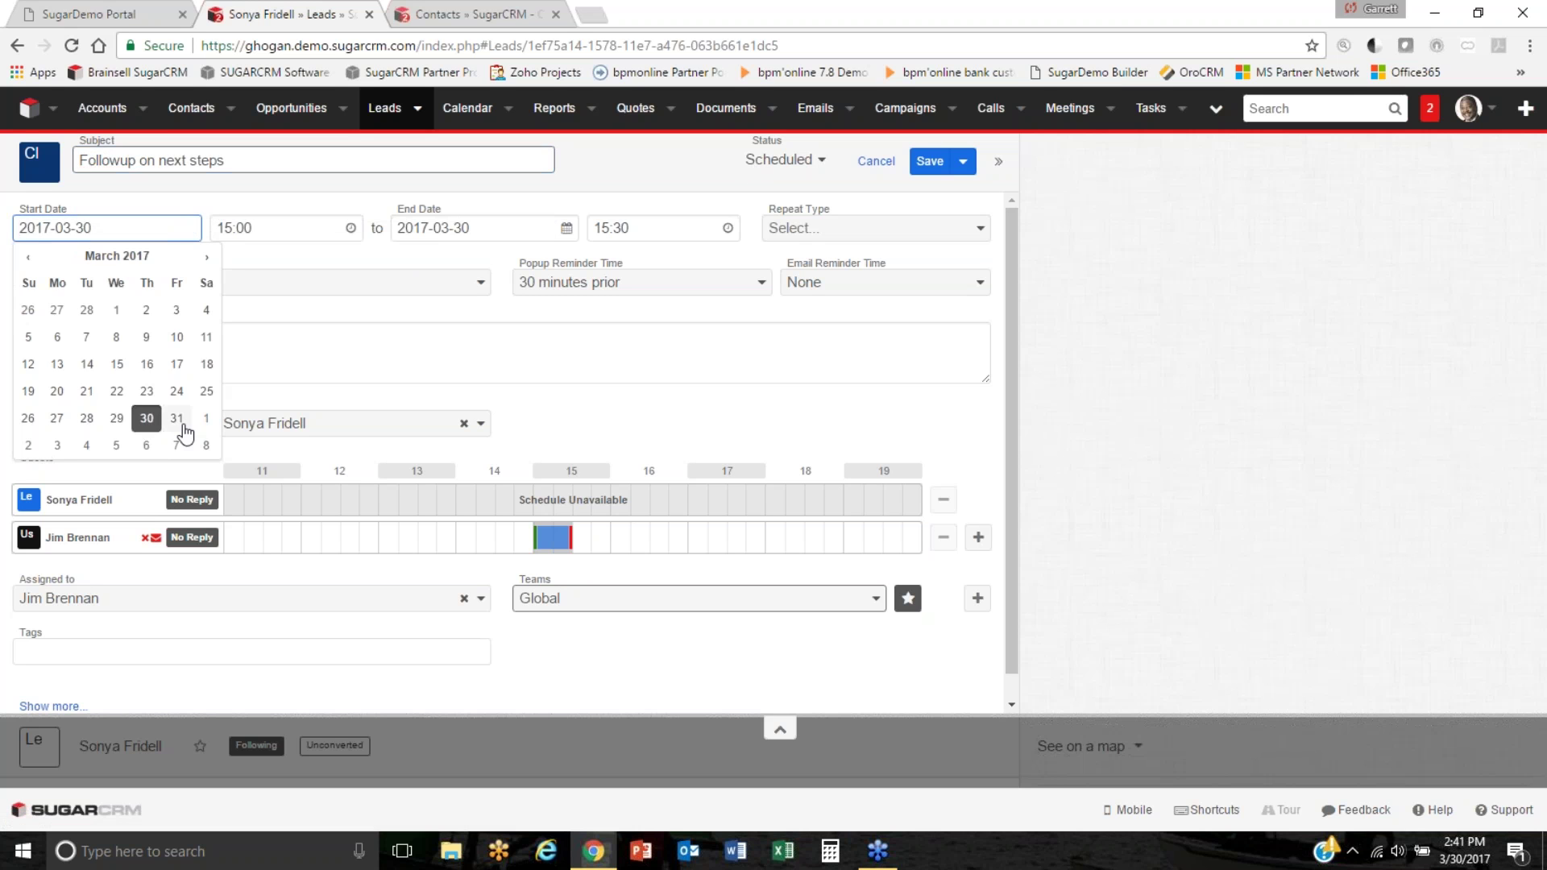
{"action": "left_click", "coordinate": [207, 256]}
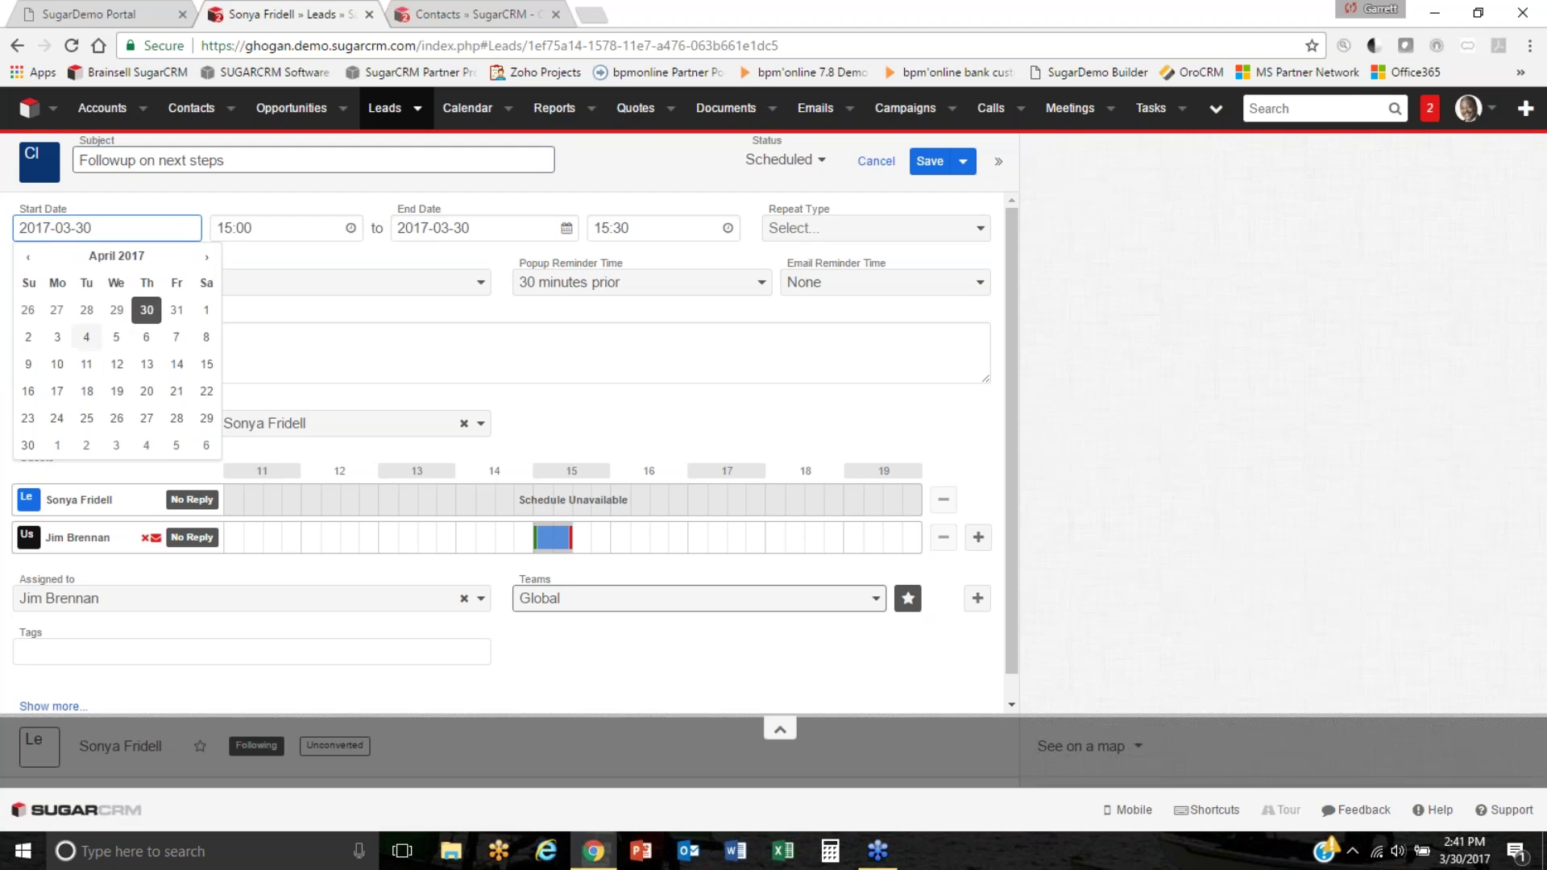
{"action": "left_click", "coordinate": [116, 364]}
{"action": "left_click", "coordinate": [346, 229]}
{"action": "scroll", "coordinate": [242, 274], "scroll_direction": "up", "scroll_amount": 4}
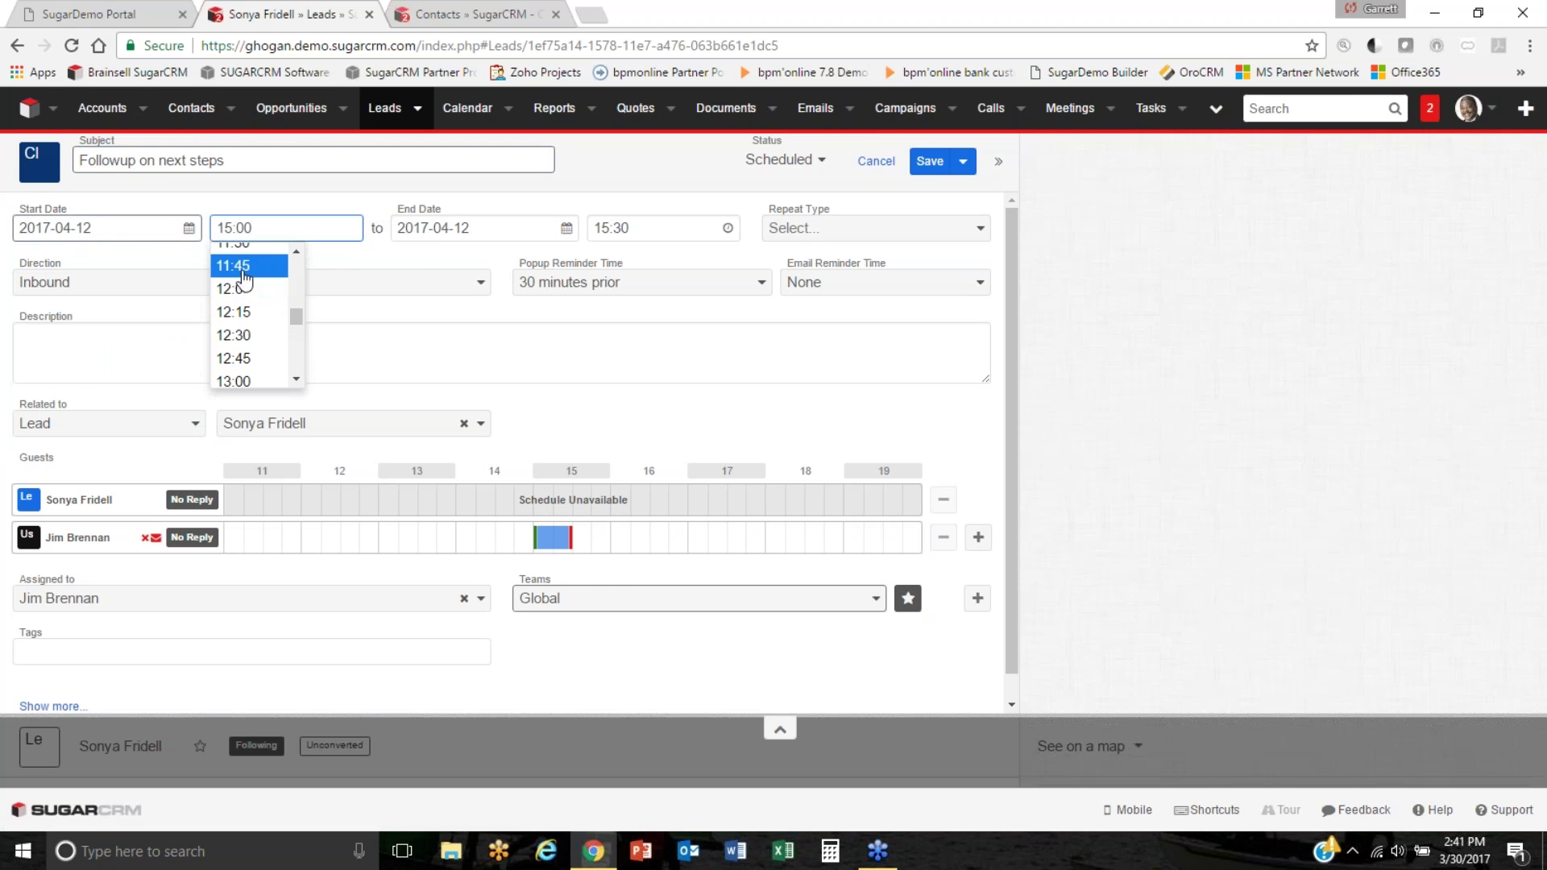
{"action": "left_click", "coordinate": [244, 246]}
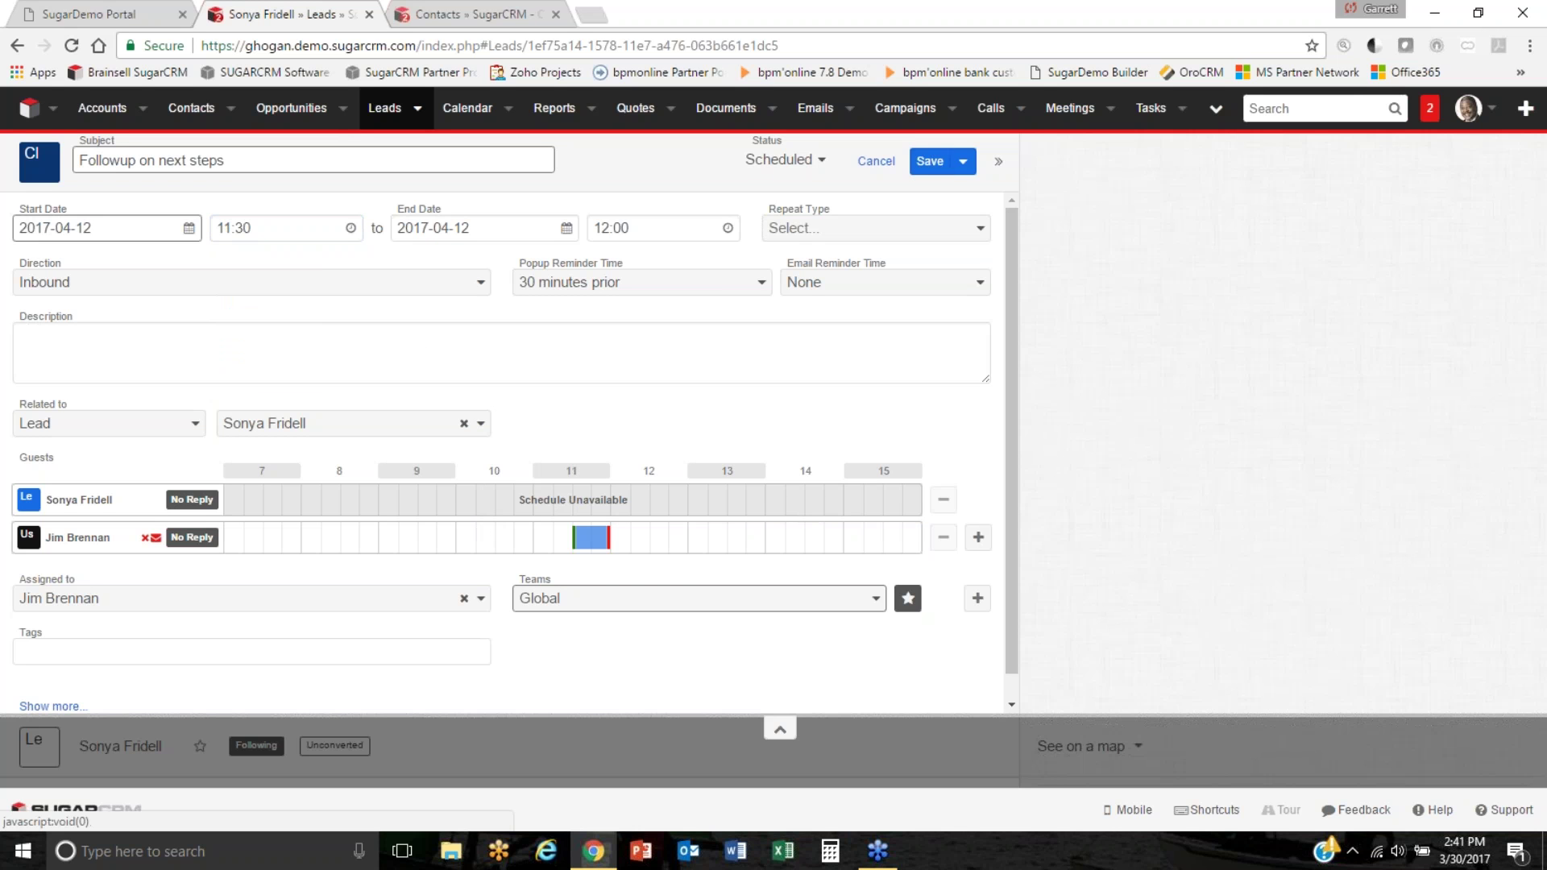
{"action": "left_click", "coordinate": [927, 166]}
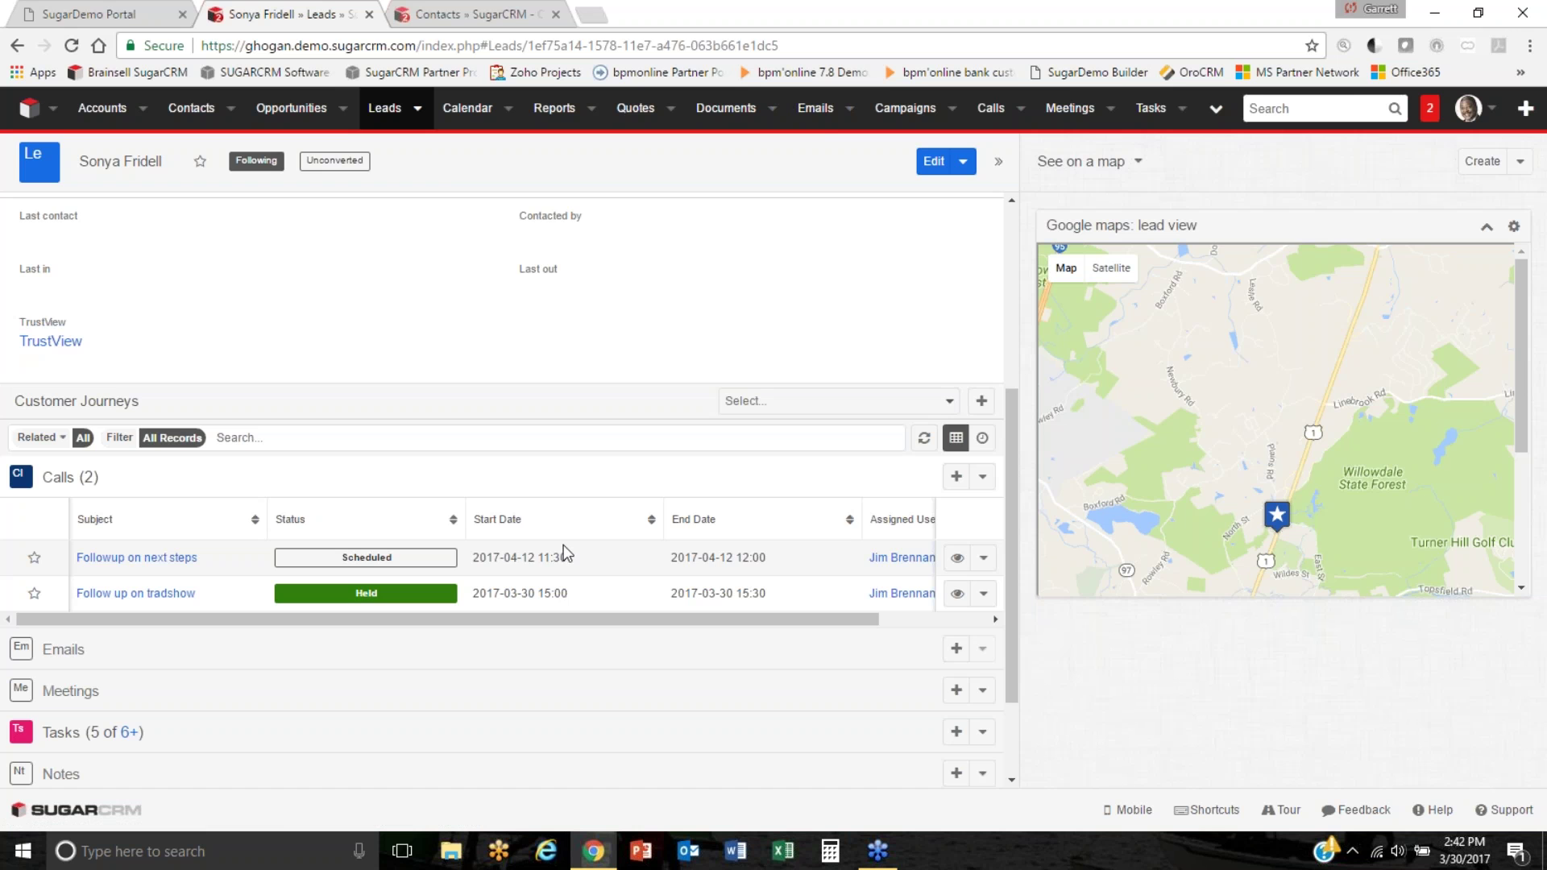
{"action": "scroll", "coordinate": [563, 545], "scroll_direction": "up", "scroll_amount": 4}
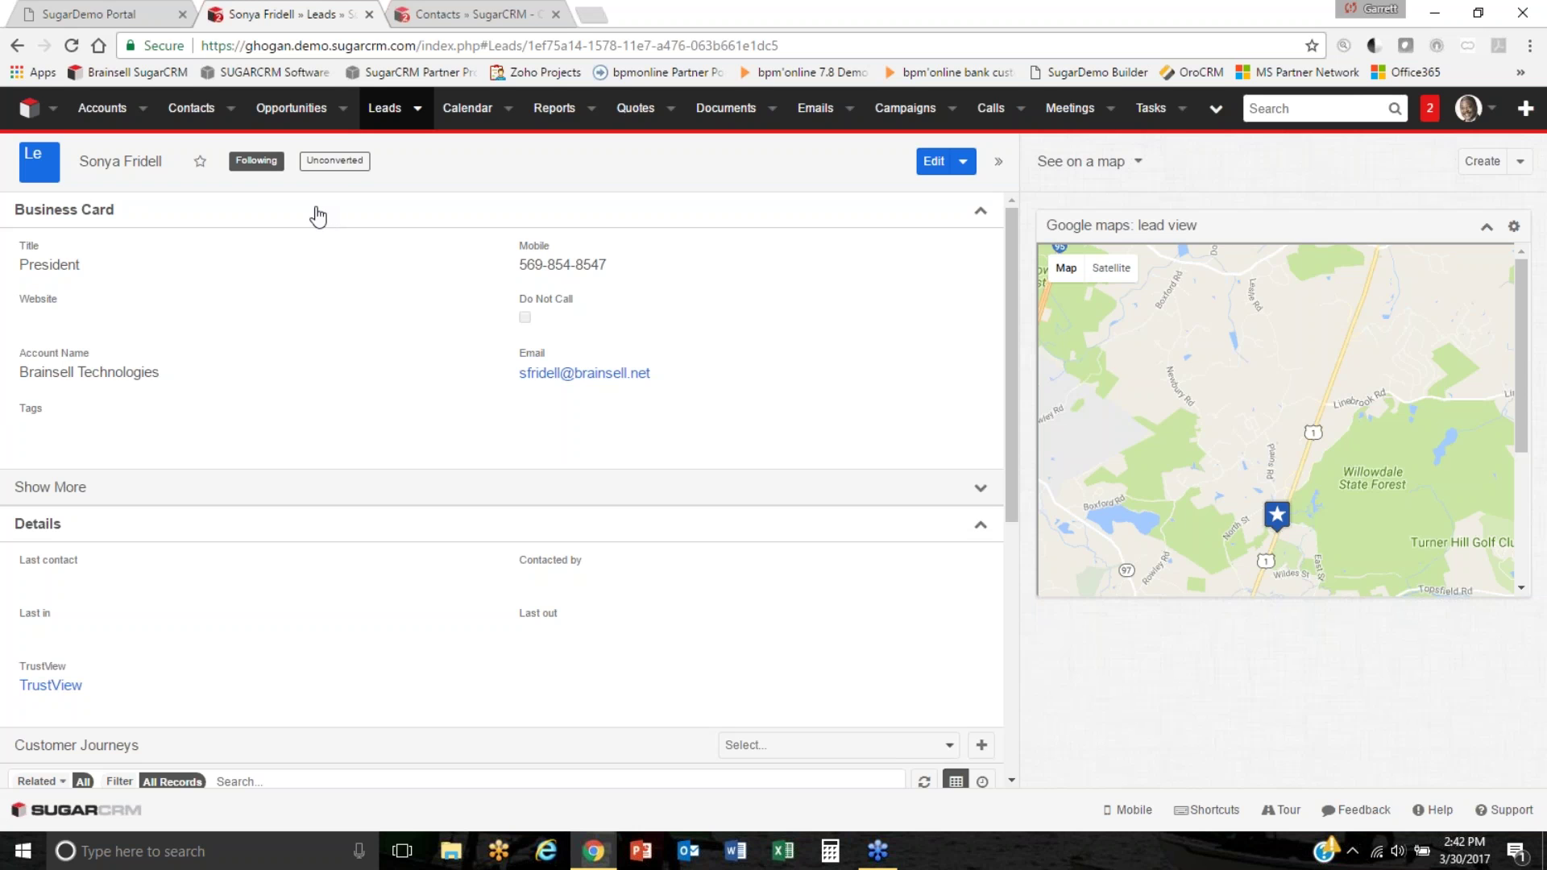
{"action": "left_click", "coordinate": [342, 164]}
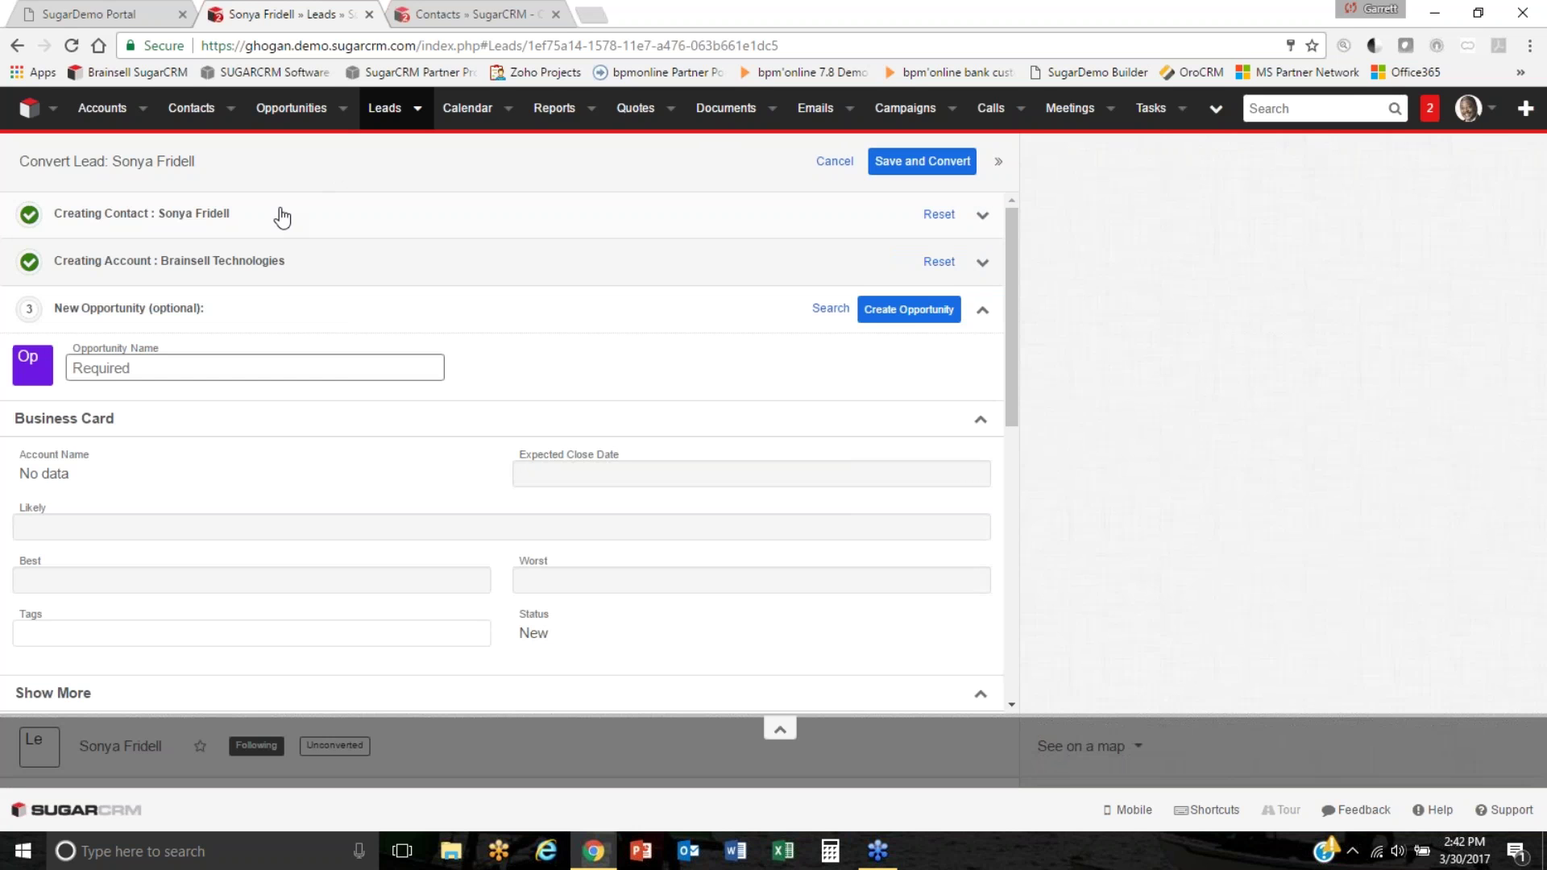
{"action": "left_click", "coordinate": [279, 262]}
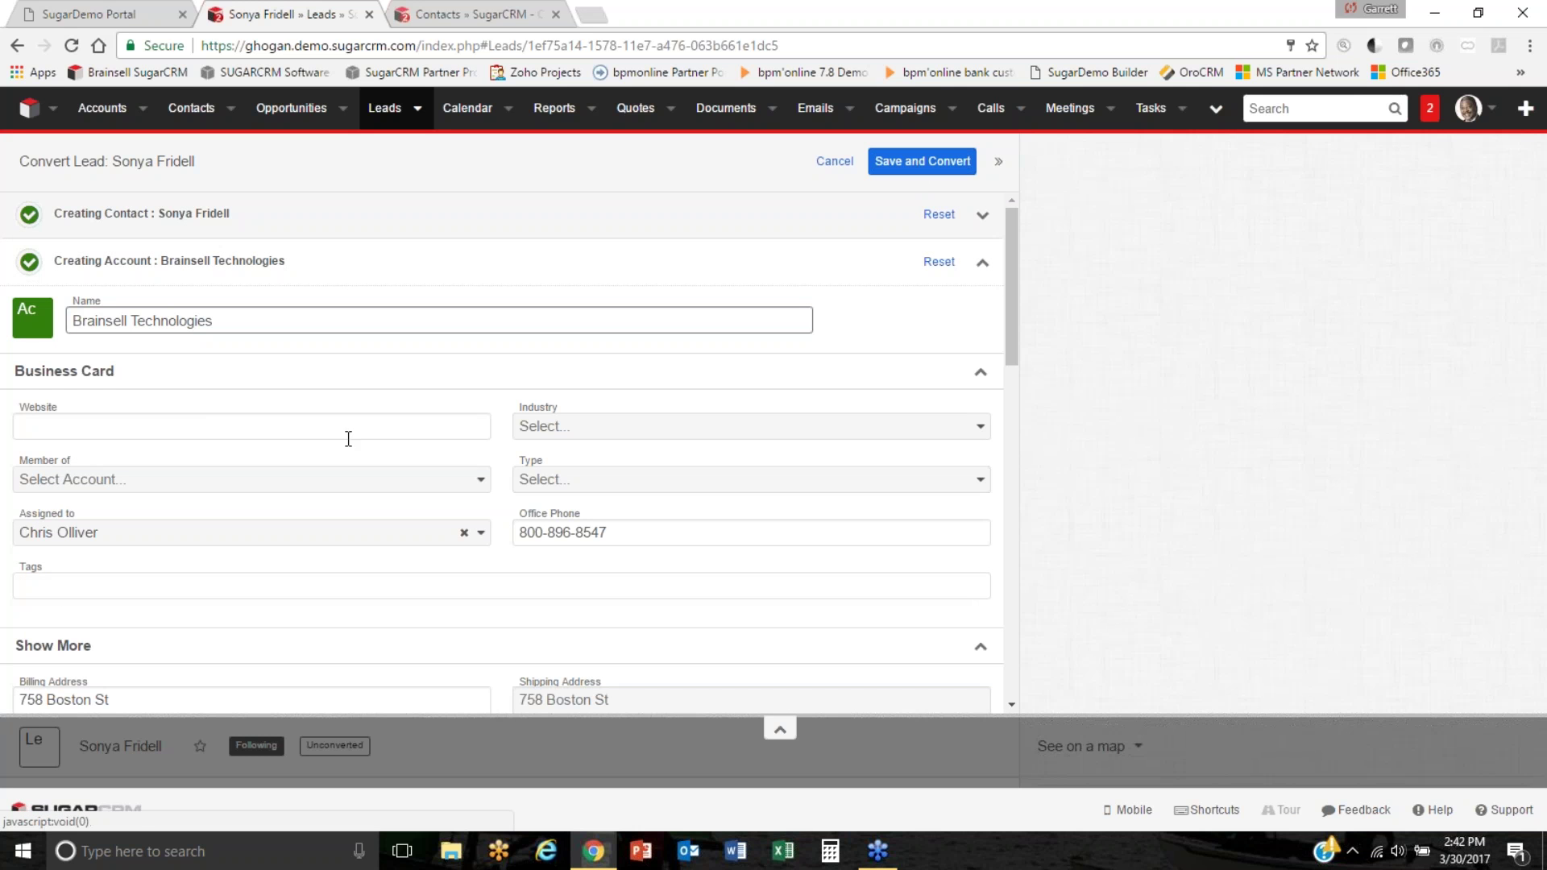
{"action": "left_click", "coordinate": [169, 423]}
{"action": "type", "text": "www."}
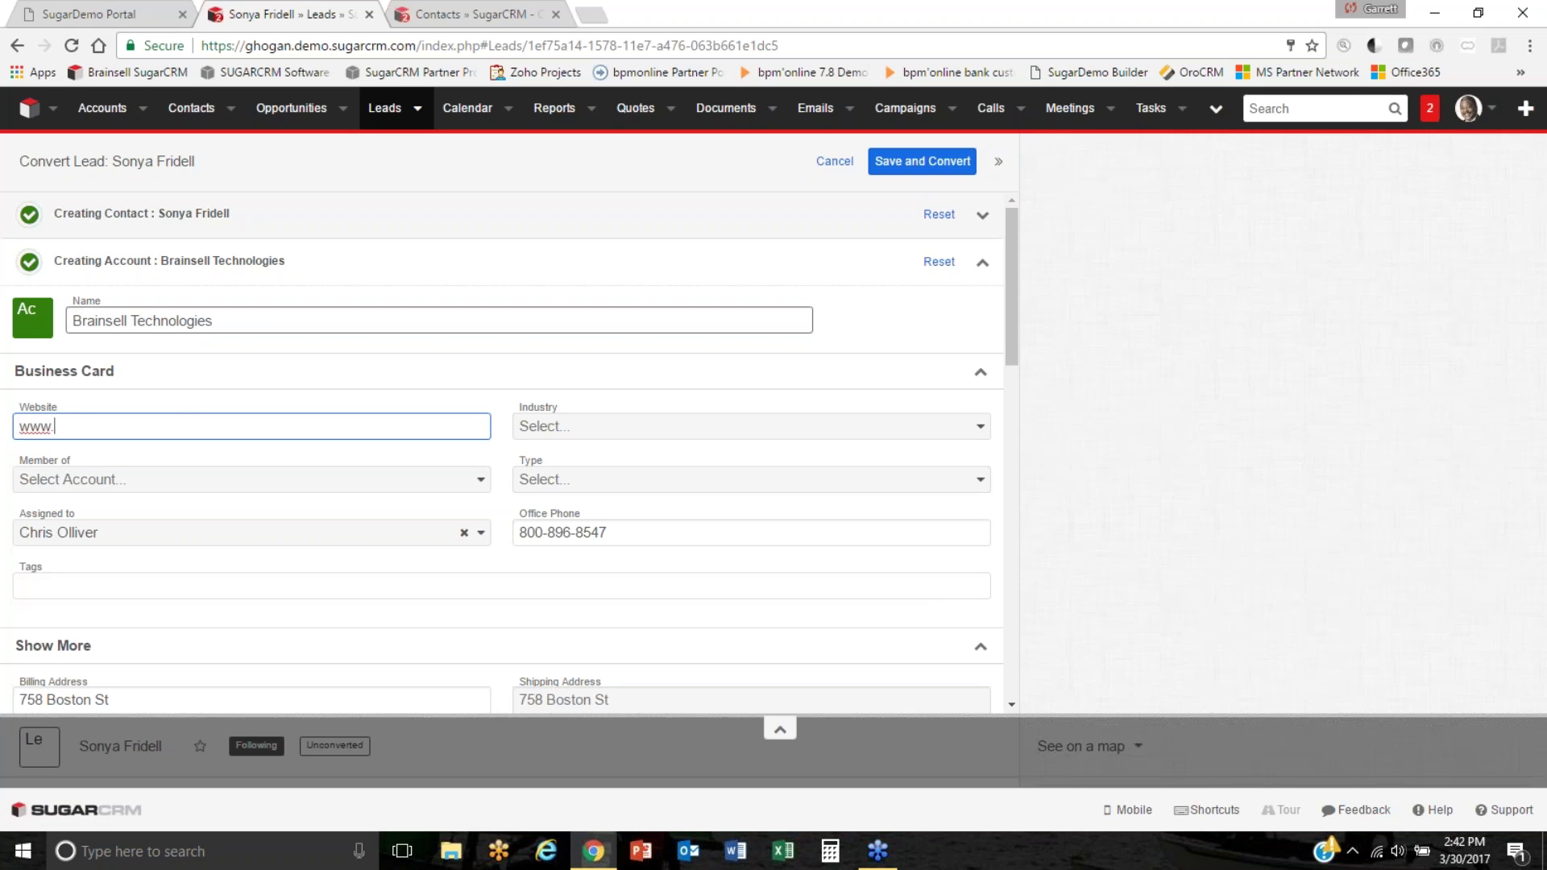
{"action": "type", "text": "braisnell.net"}
{"action": "left_click", "coordinate": [77, 419]}
{"action": "key", "text": "BackSpace"}
{"action": "key", "text": "Right"}
{"action": "type", "text": "s"}
Add a '250 Widgets' opportunity and save the conversion.
{"action": "left_click", "coordinate": [809, 262]}
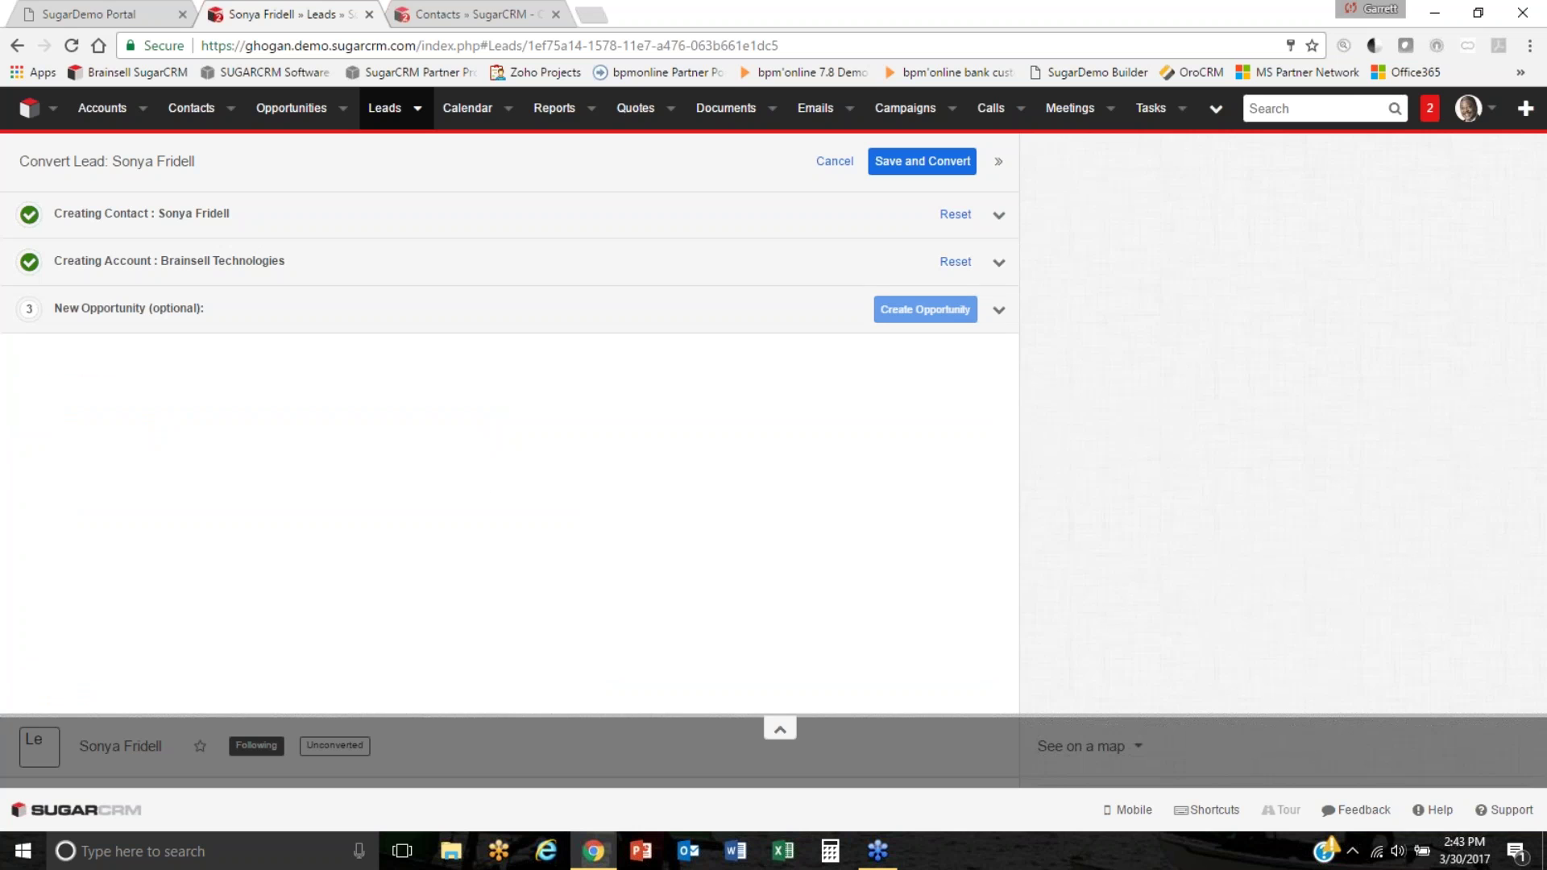
{"action": "left_click", "coordinate": [564, 317]}
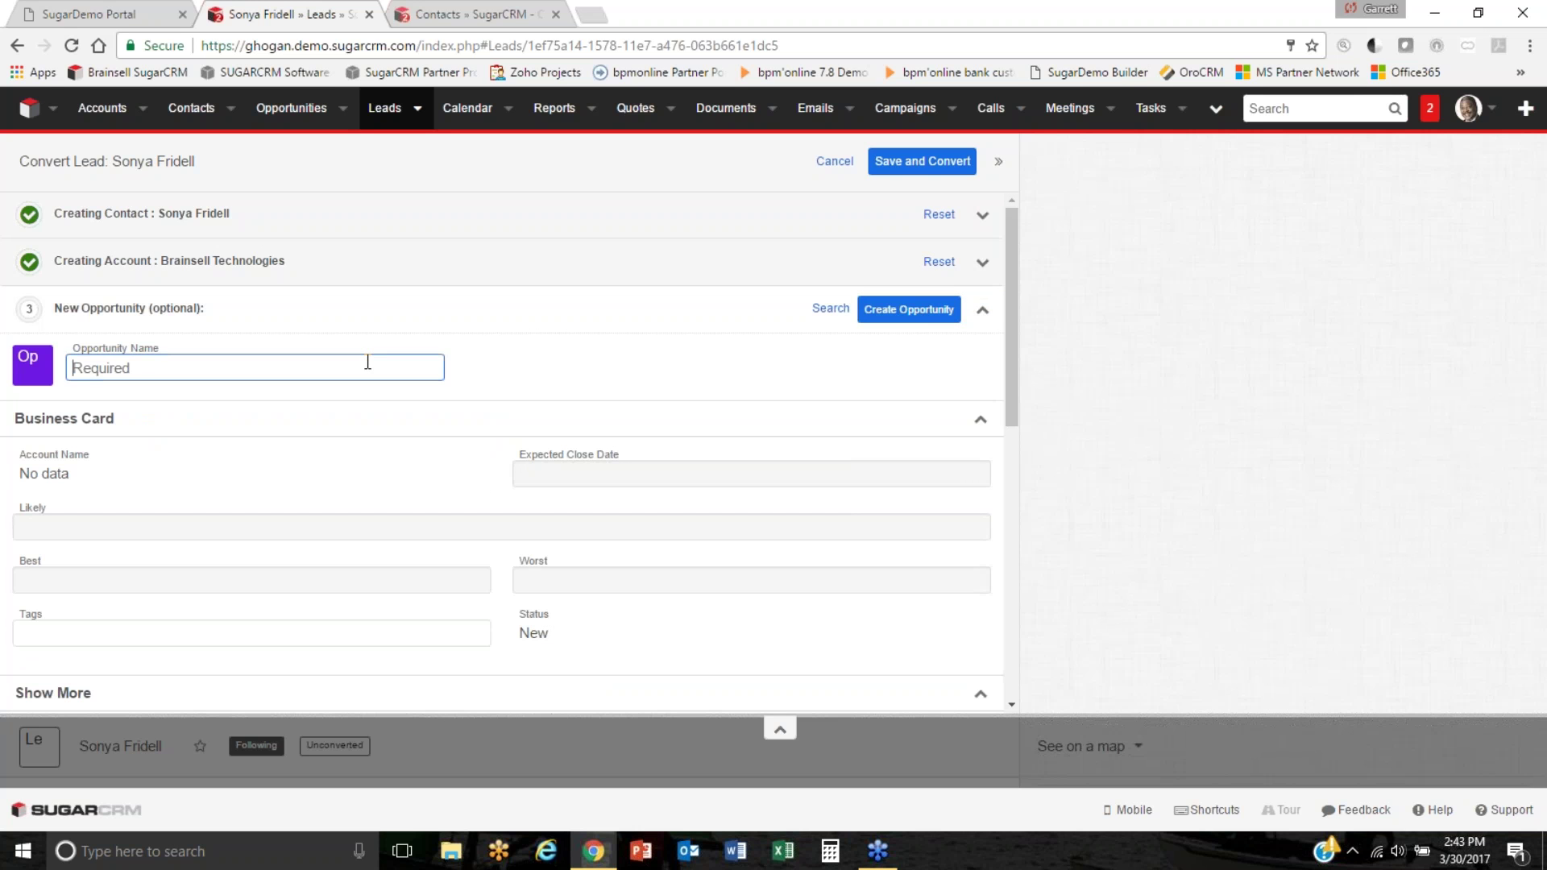
{"action": "type", "text": "250 Widgets"}
{"action": "left_click", "coordinate": [878, 324]}
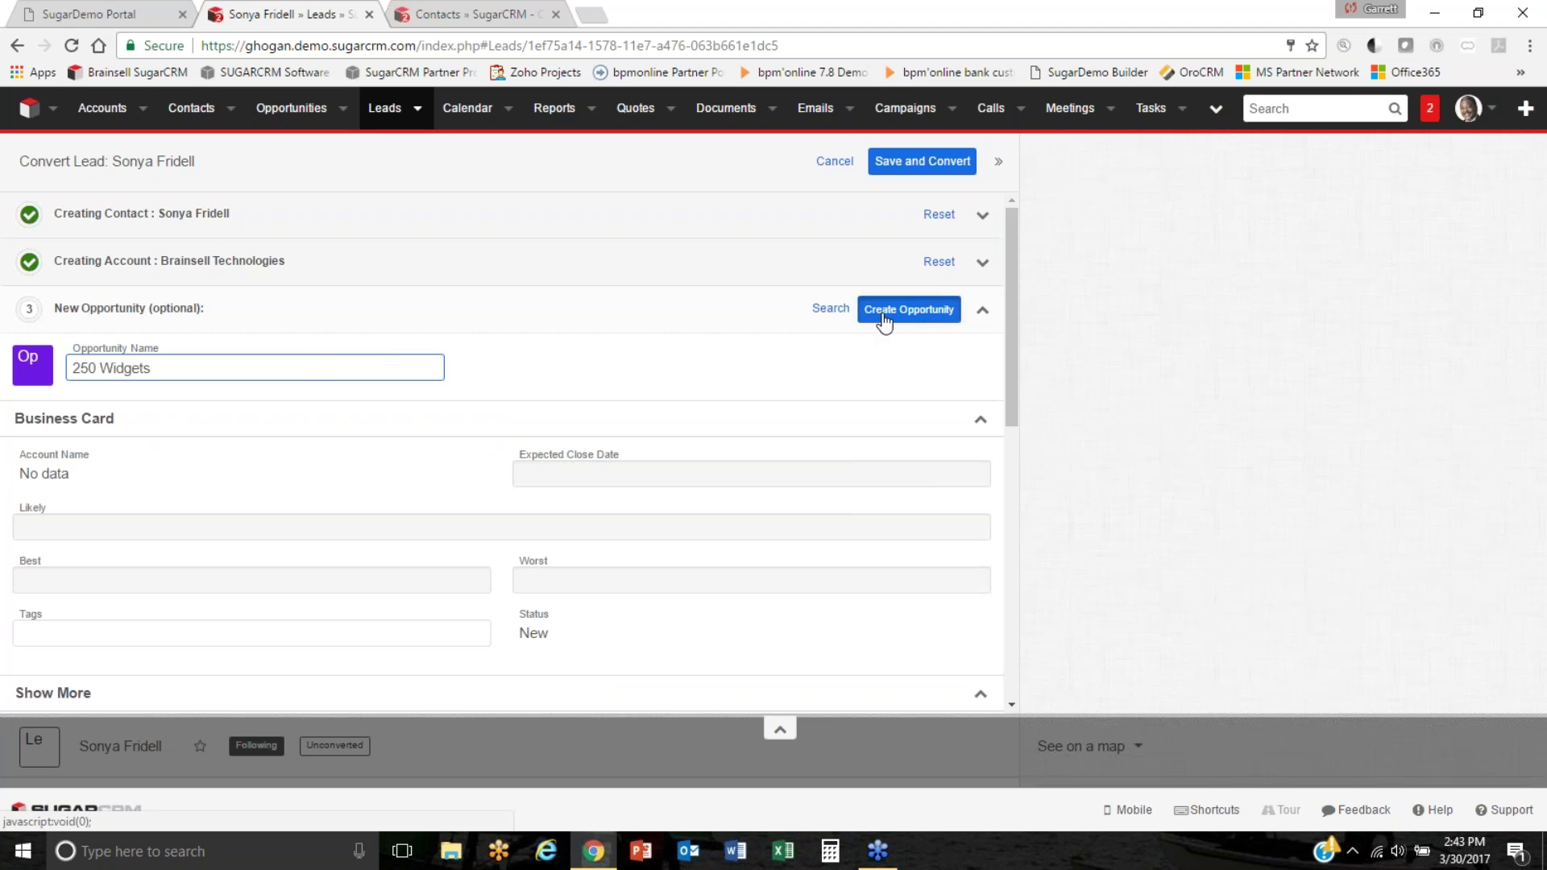
{"action": "left_click", "coordinate": [934, 165]}
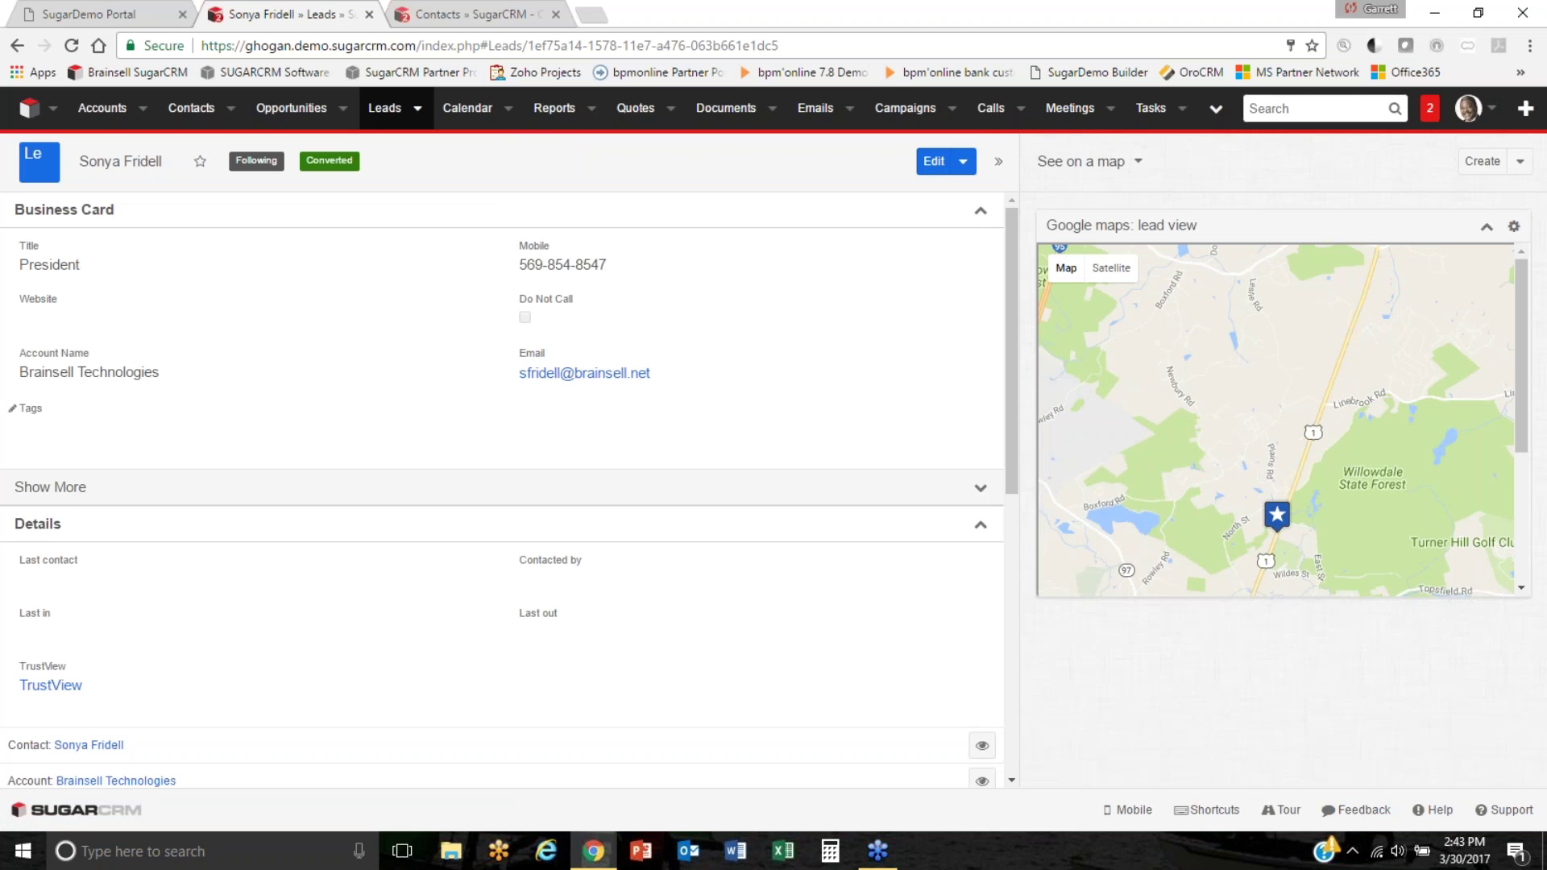
Expand the converted lead's Tasks list, then open the Brainsell Technologies account.
{"action": "scroll", "coordinate": [410, 429], "scroll_direction": "down", "scroll_amount": 7}
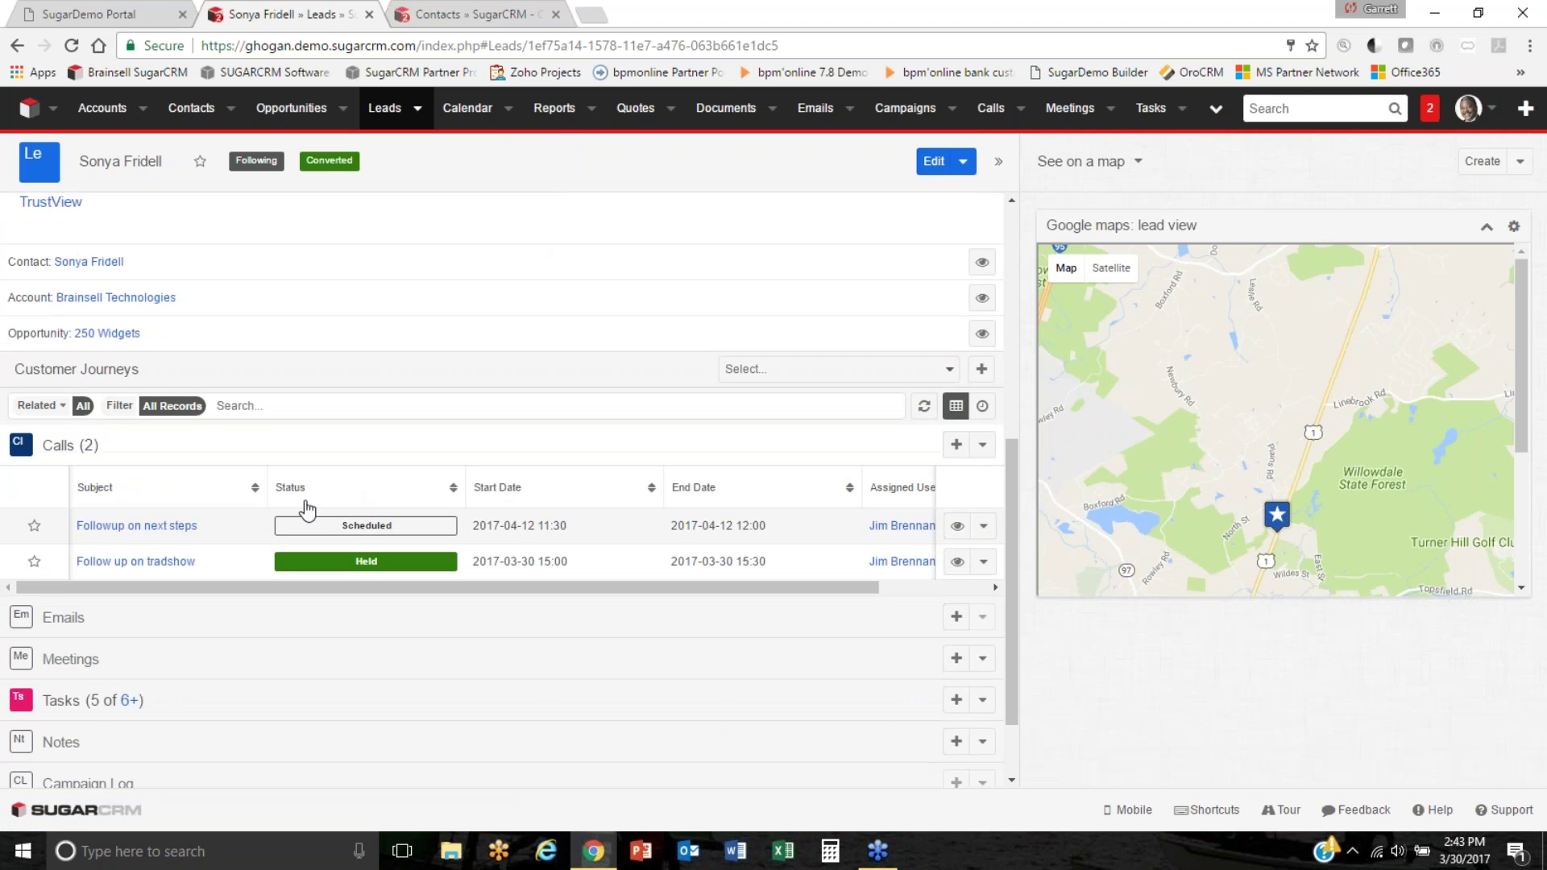
{"action": "left_click", "coordinate": [215, 605]}
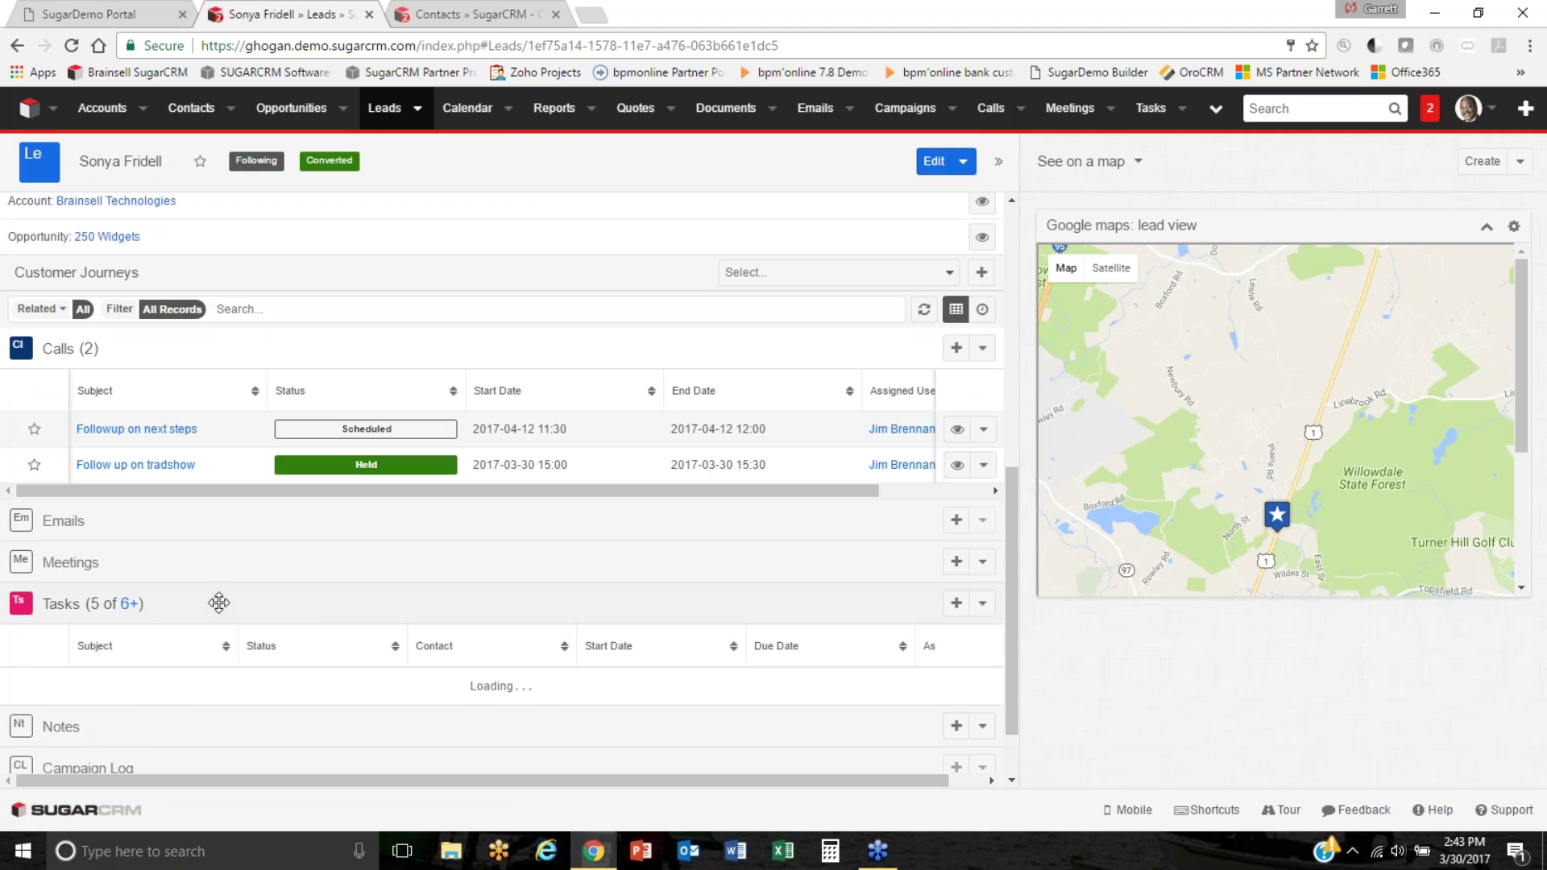
{"action": "scroll", "coordinate": [327, 613], "scroll_direction": "down", "scroll_amount": 3}
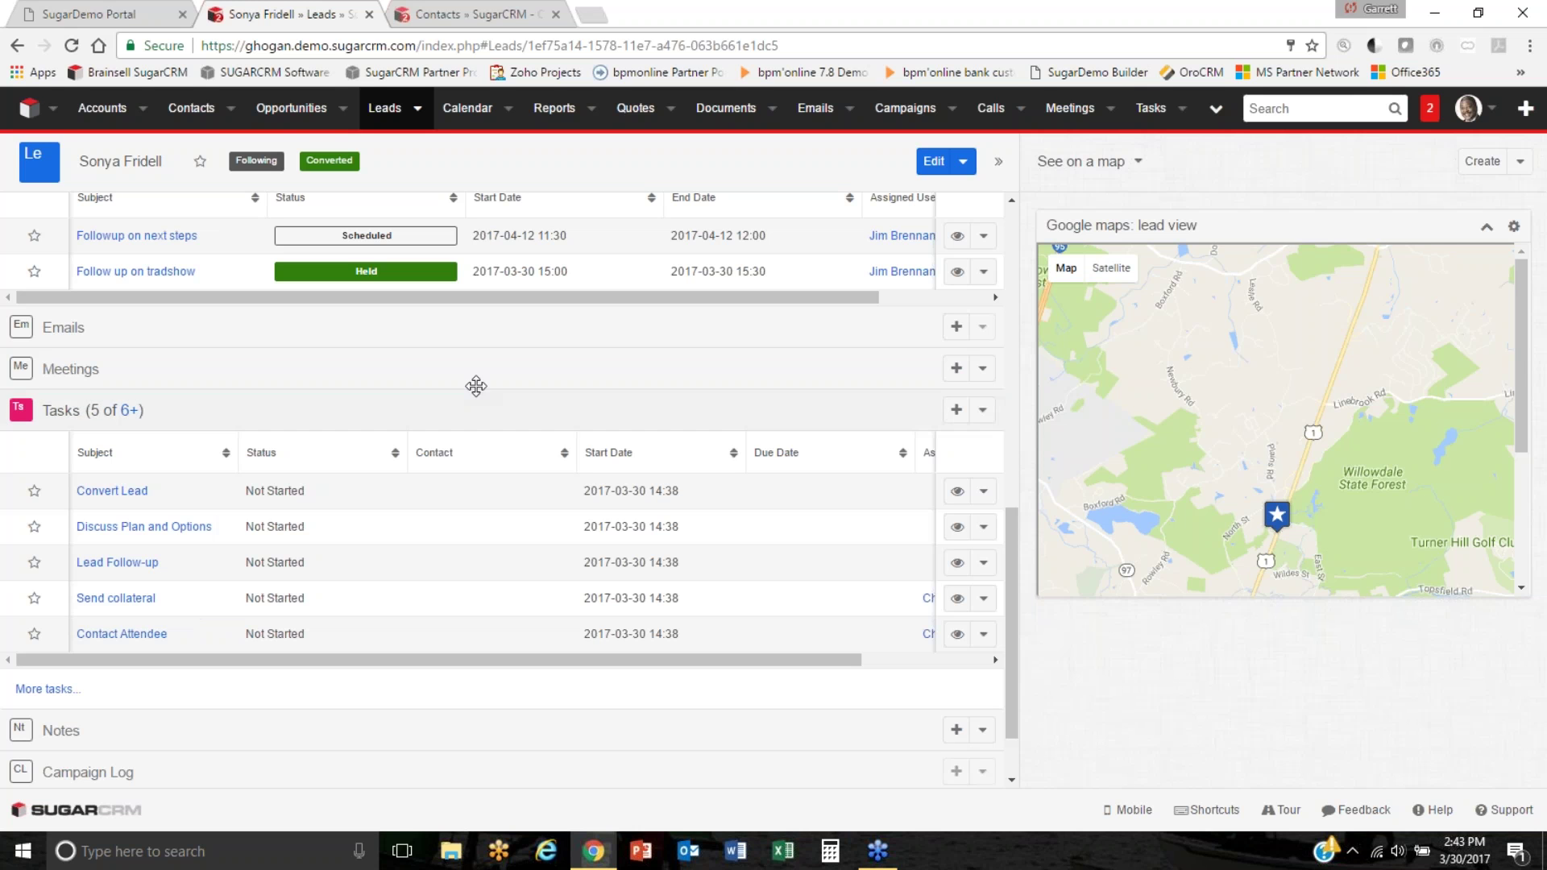
{"action": "scroll", "coordinate": [400, 414], "scroll_direction": "up", "scroll_amount": 8}
{"action": "scroll", "coordinate": [501, 484], "scroll_direction": "up", "scroll_amount": 4}
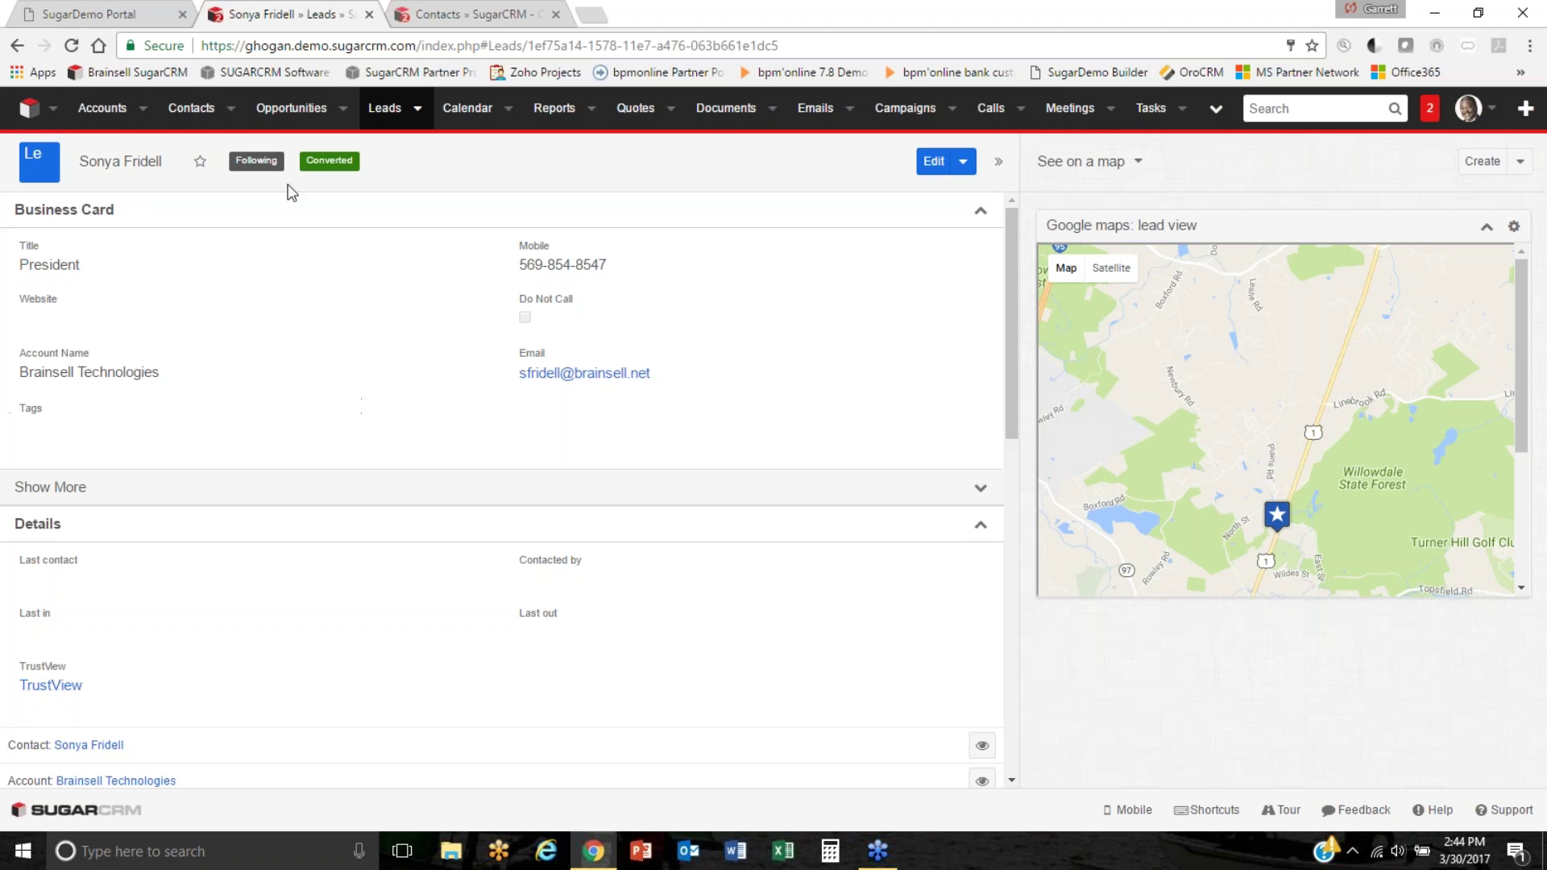
{"action": "scroll", "coordinate": [86, 295], "scroll_direction": "down", "scroll_amount": 1}
{"action": "scroll", "coordinate": [246, 535], "scroll_direction": "down", "scroll_amount": 2}
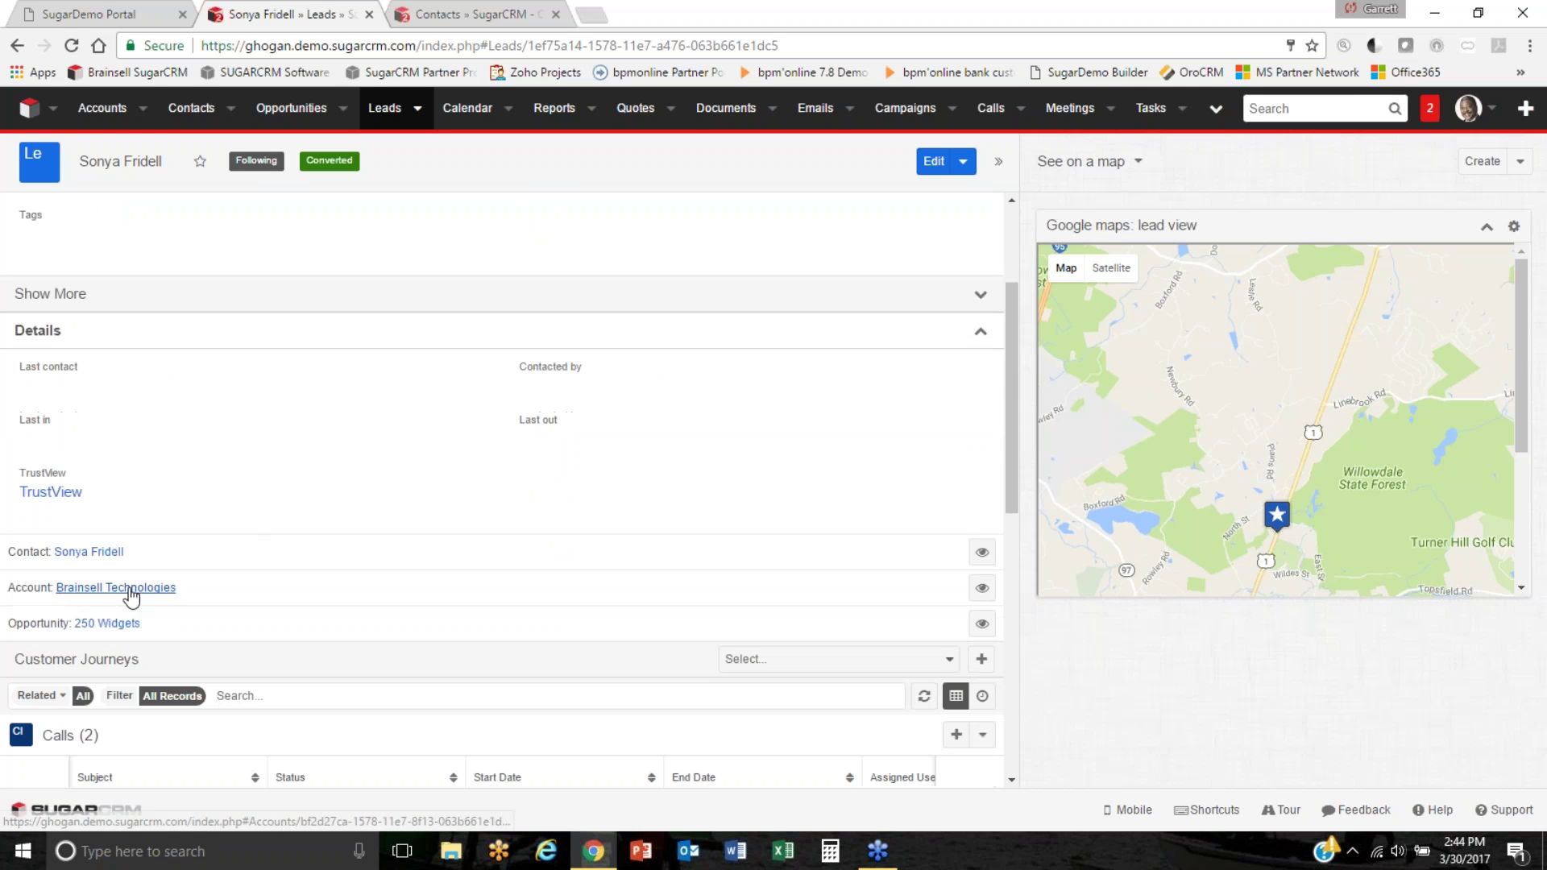
{"action": "left_click", "coordinate": [123, 587]}
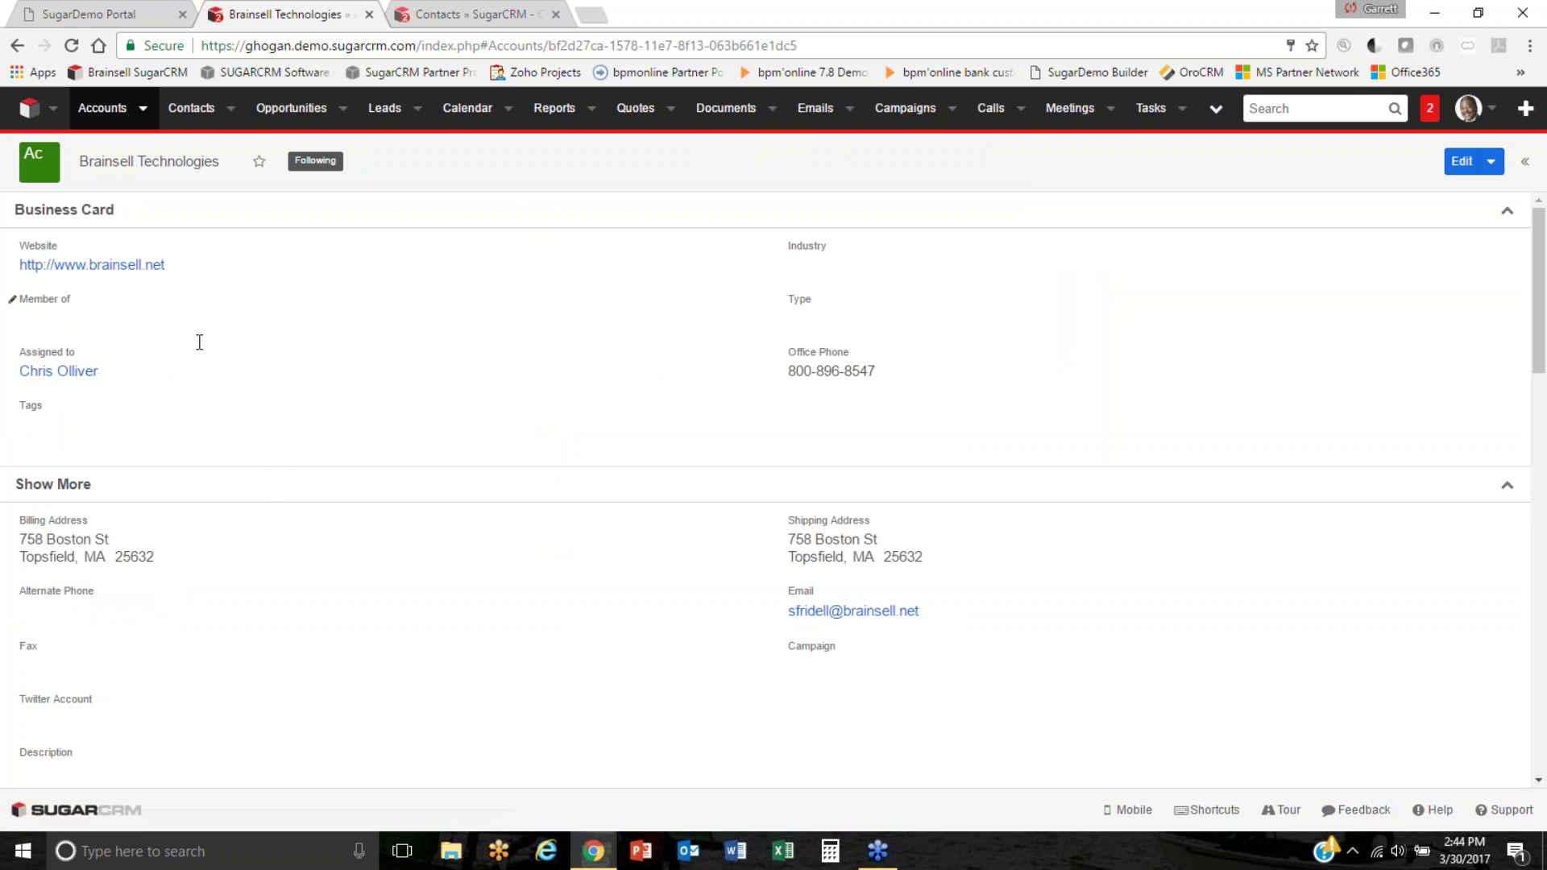
Expand the account's Contacts (1) and Opportunities (1), then open 250 Widgets.
{"action": "scroll", "coordinate": [273, 494], "scroll_direction": "down", "scroll_amount": 10}
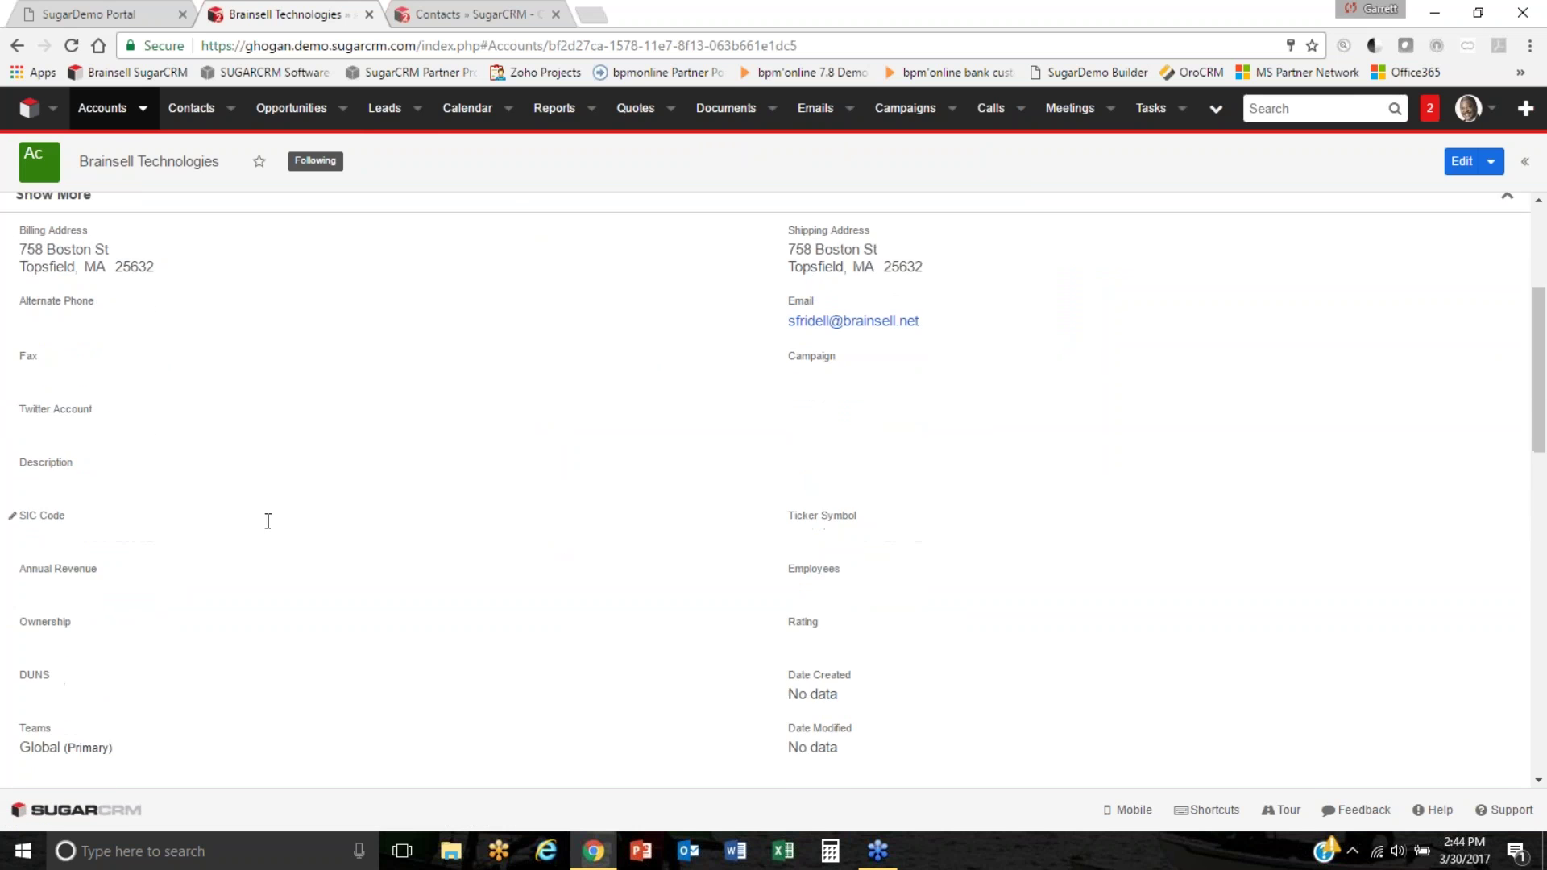
{"action": "scroll", "coordinate": [176, 593], "scroll_direction": "down", "scroll_amount": 6}
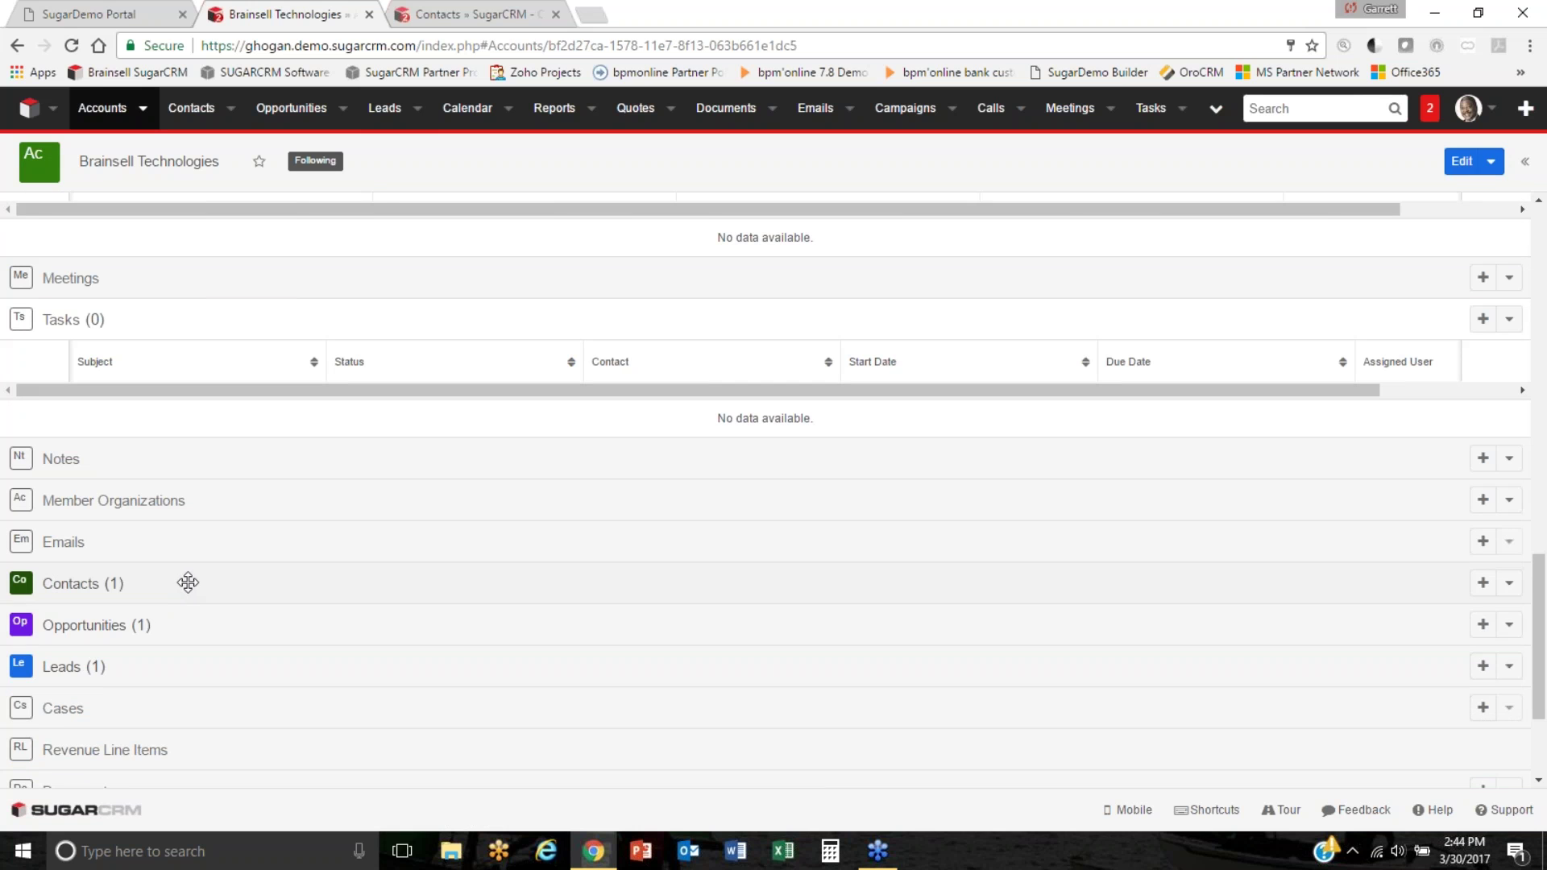
{"action": "left_click", "coordinate": [187, 581]}
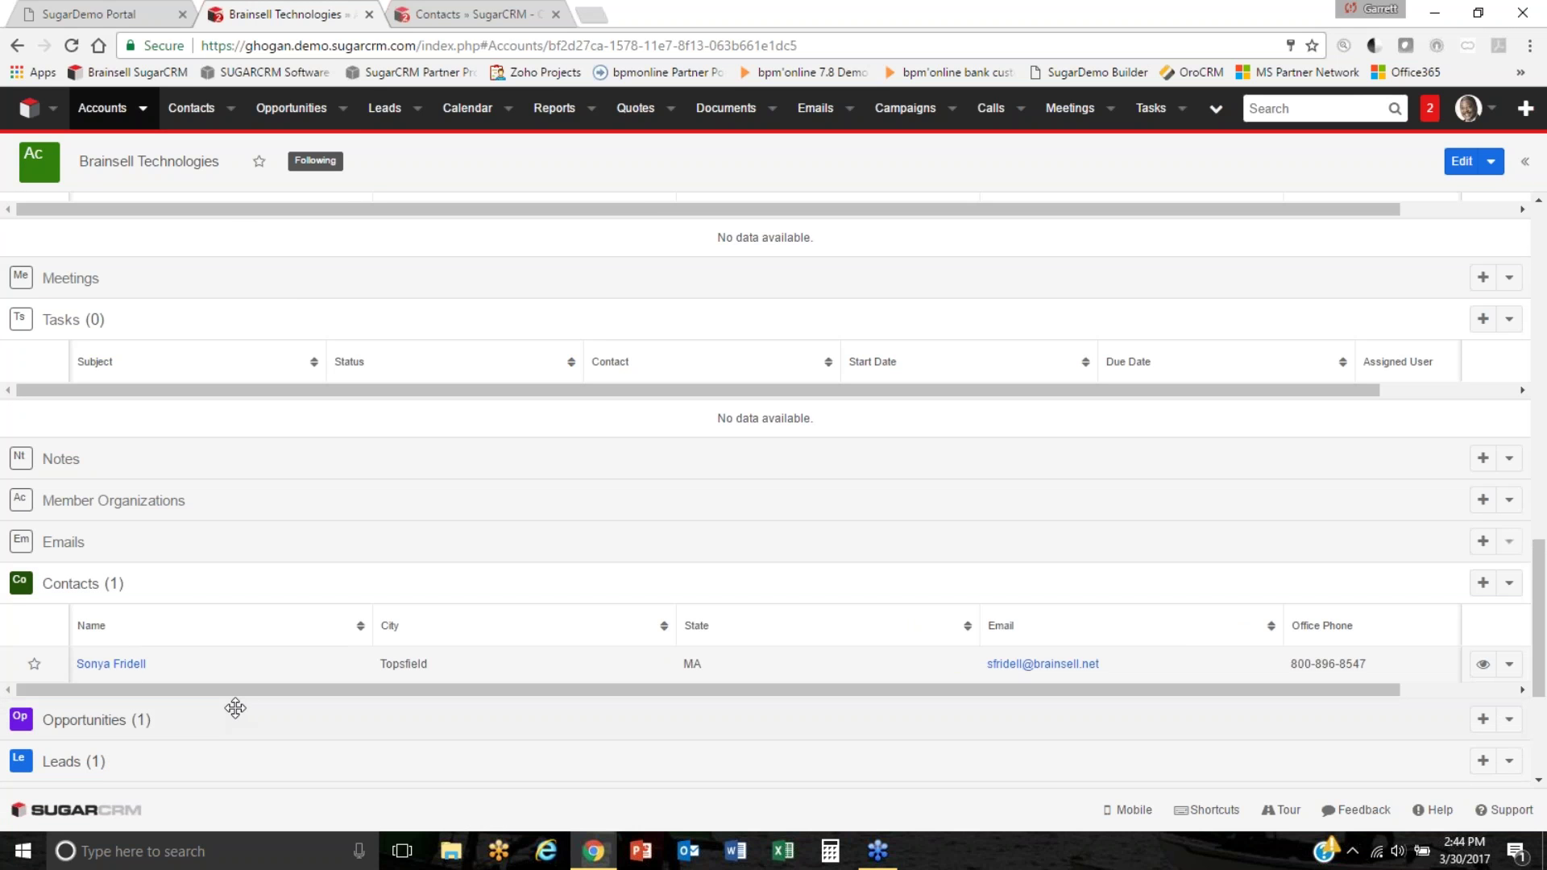
{"action": "scroll", "coordinate": [270, 709], "scroll_direction": "down", "scroll_amount": 1}
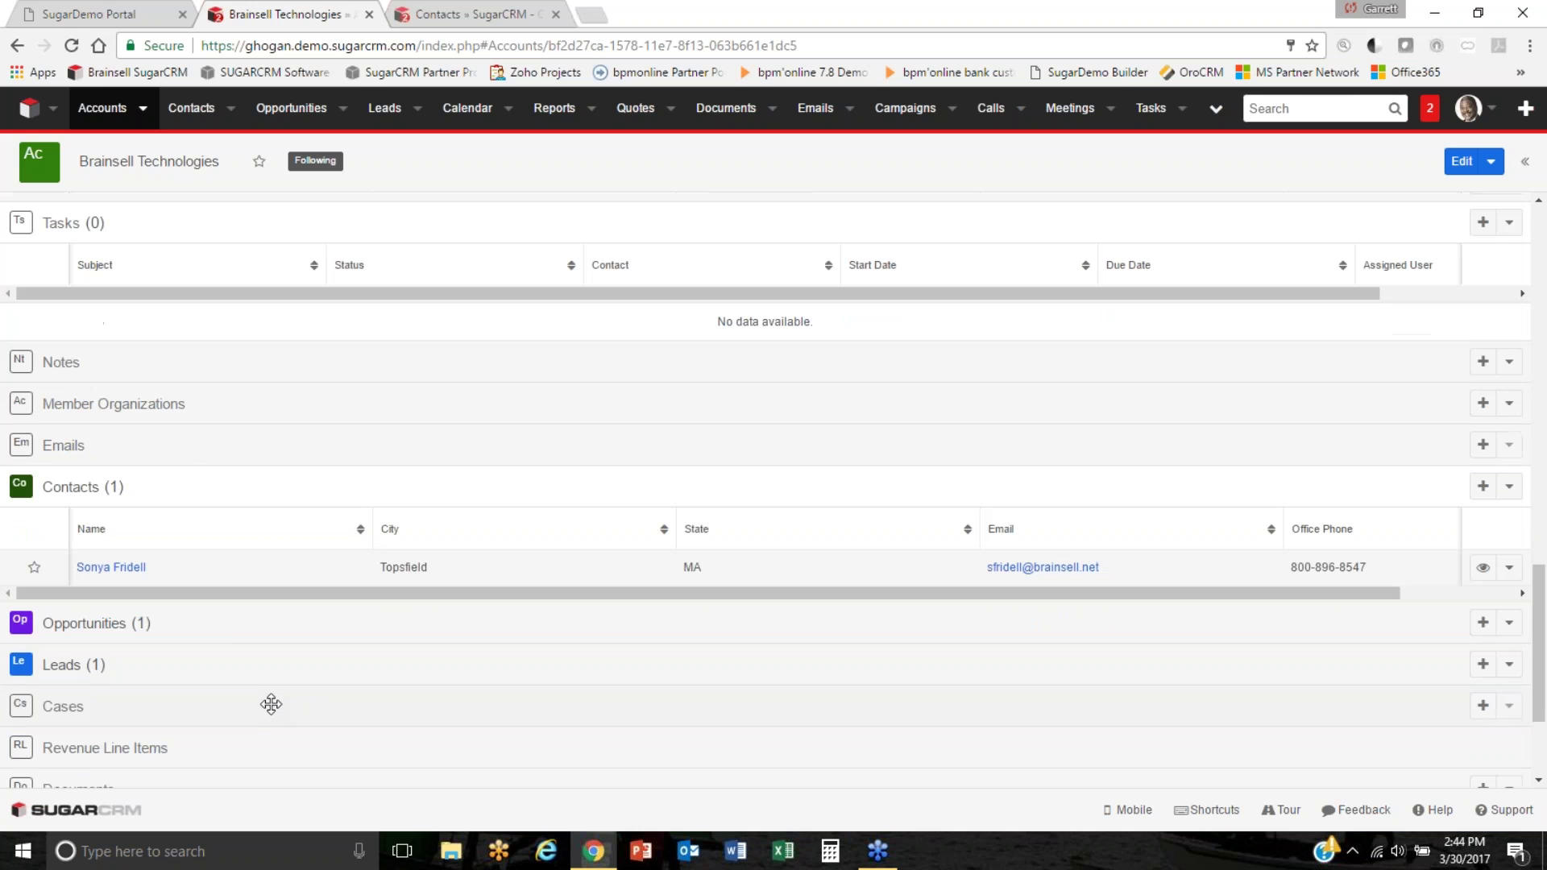
{"action": "left_click", "coordinate": [227, 629]}
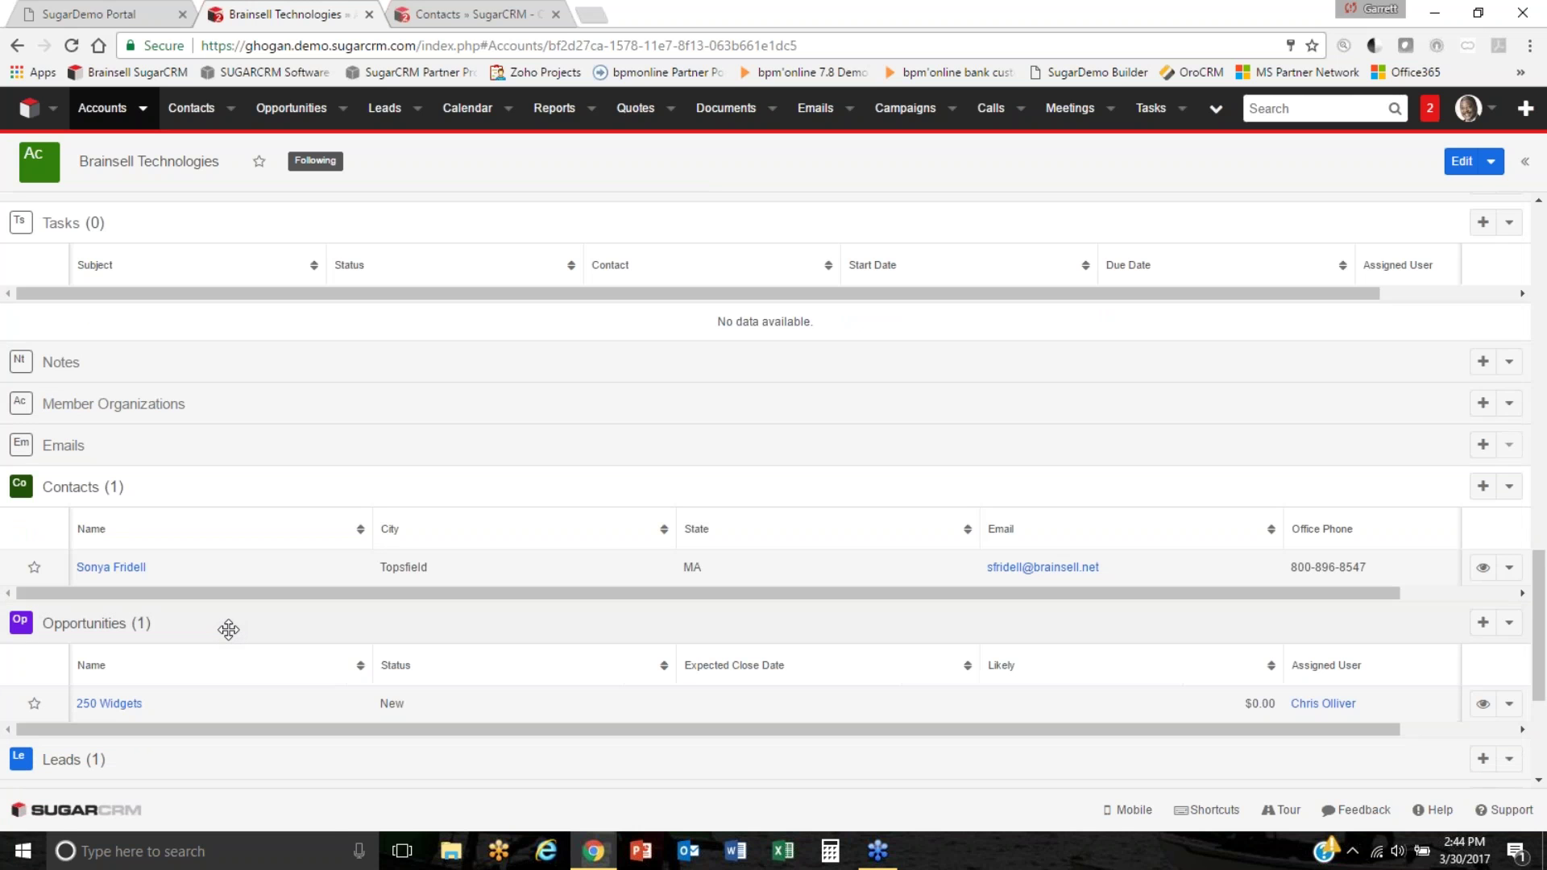
{"action": "left_click", "coordinate": [125, 707]}
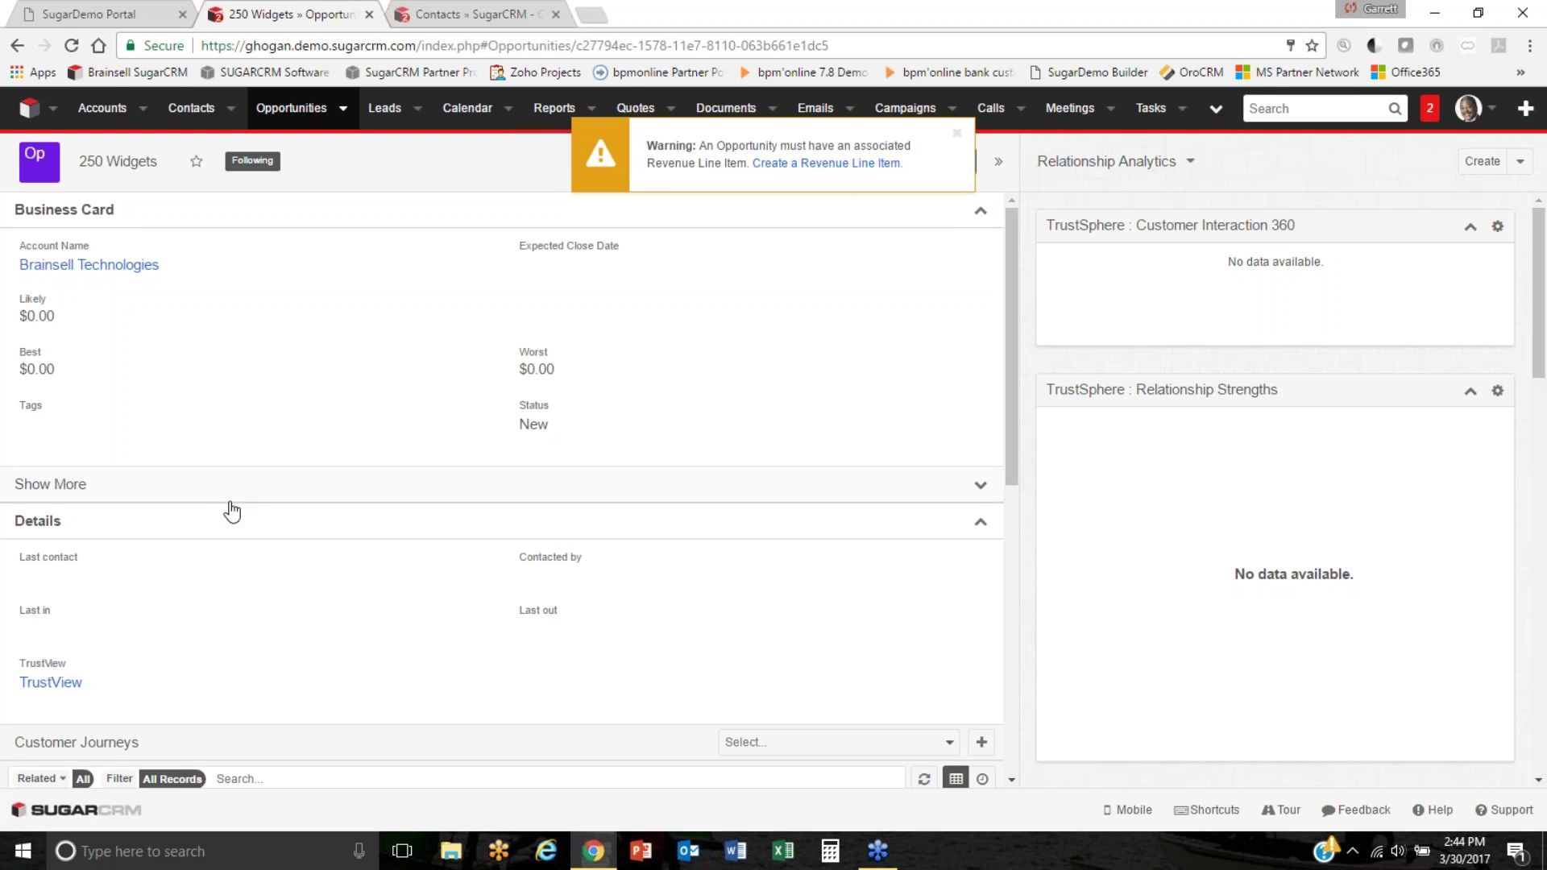
Dismiss the revenue line item warning, toggle the opportunity's extra fields and collapse Details.
{"action": "scroll", "coordinate": [233, 510], "scroll_direction": "down", "scroll_amount": 8}
{"action": "scroll", "coordinate": [153, 649], "scroll_direction": "down", "scroll_amount": 1}
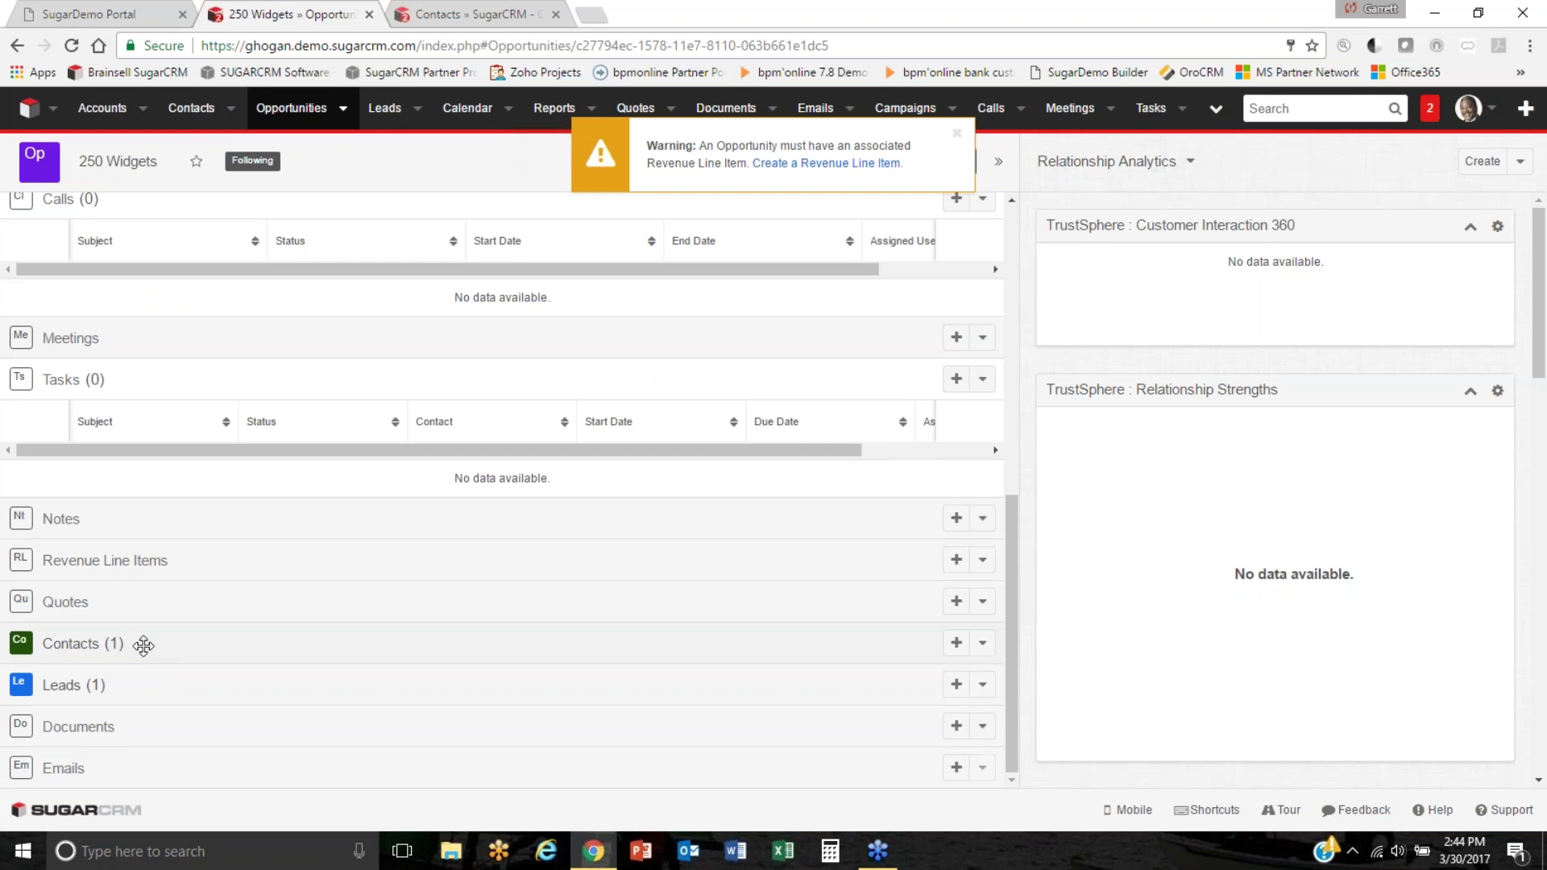
{"action": "left_click", "coordinate": [956, 134]}
{"action": "scroll", "coordinate": [694, 293], "scroll_direction": "up", "scroll_amount": 6}
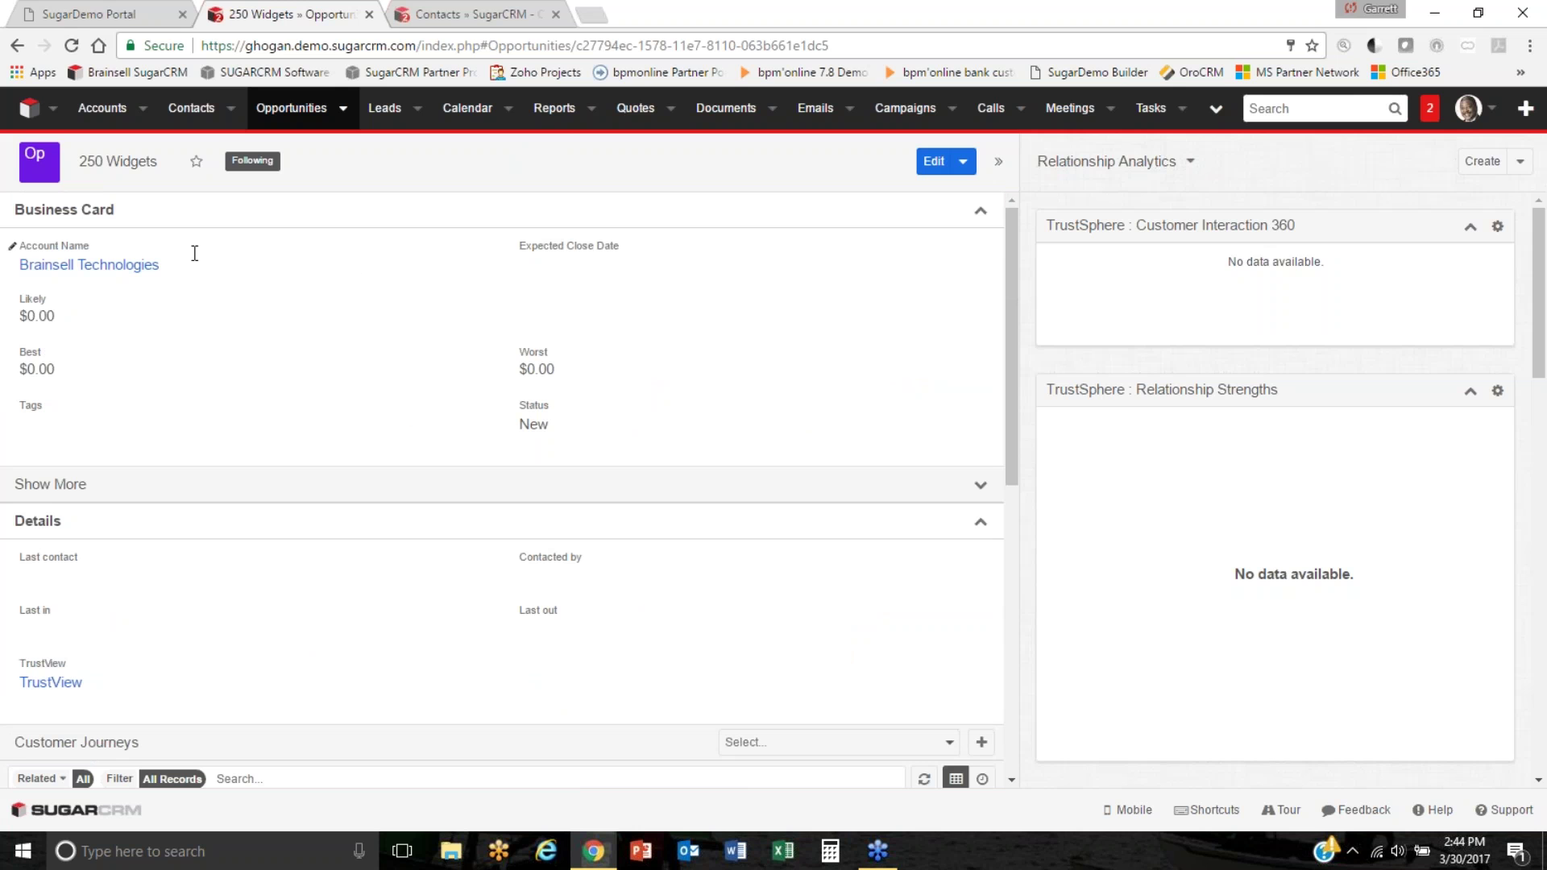
{"action": "left_click", "coordinate": [290, 496]}
{"action": "left_click", "coordinate": [290, 495]}
{"action": "left_click", "coordinate": [284, 532]}
Drag the Revenue Line Items subpanel to the top, directly above Calls.
{"action": "scroll", "coordinate": [277, 560], "scroll_direction": "down", "scroll_amount": 3}
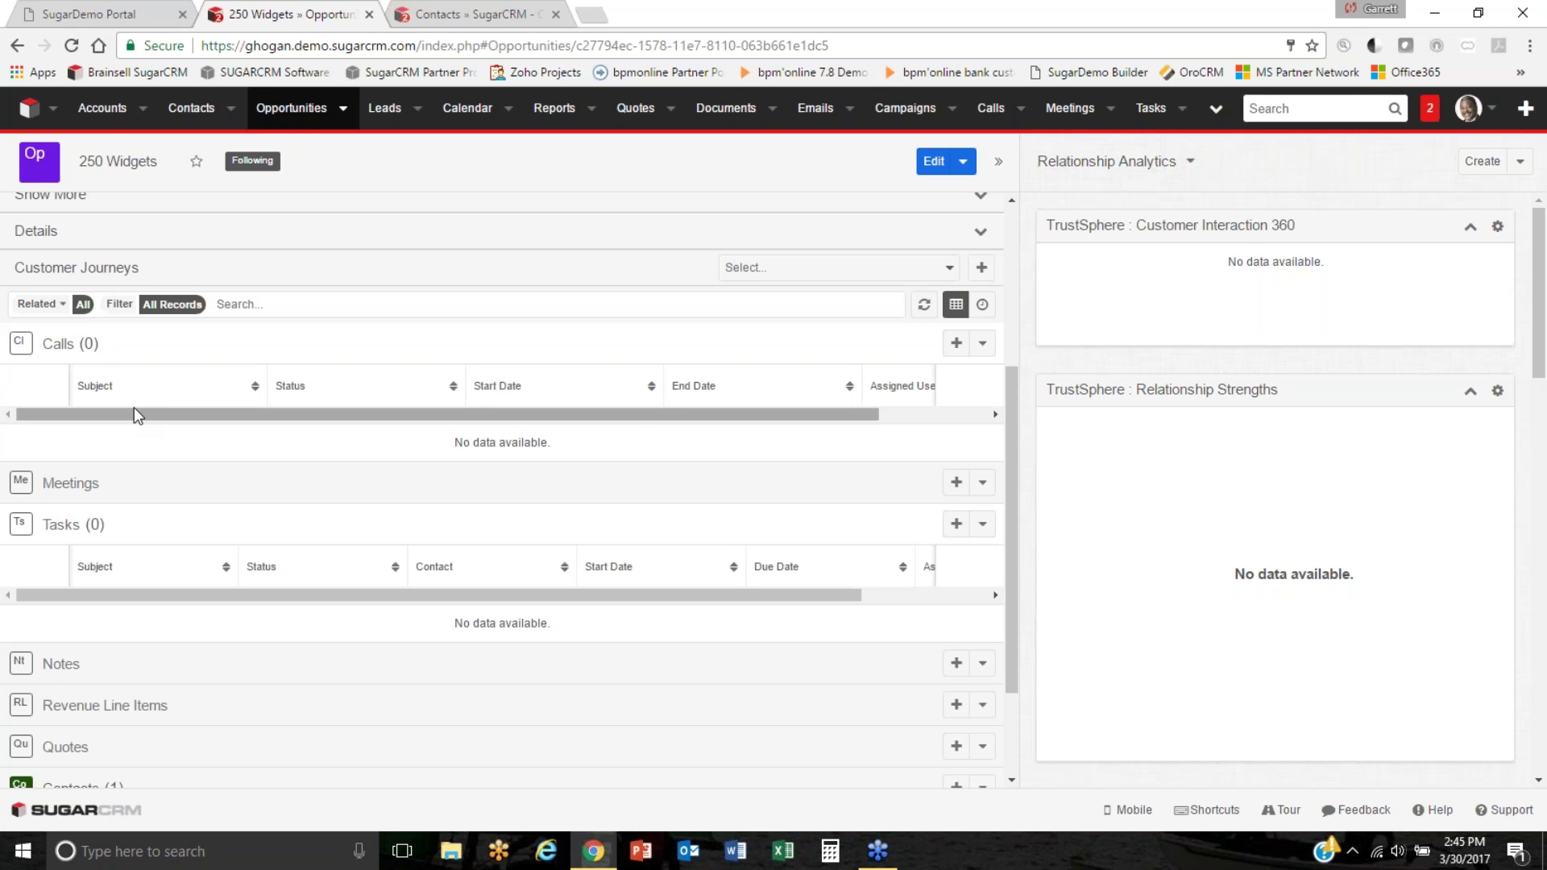
{"action": "scroll", "coordinate": [134, 407], "scroll_direction": "up", "scroll_amount": 3}
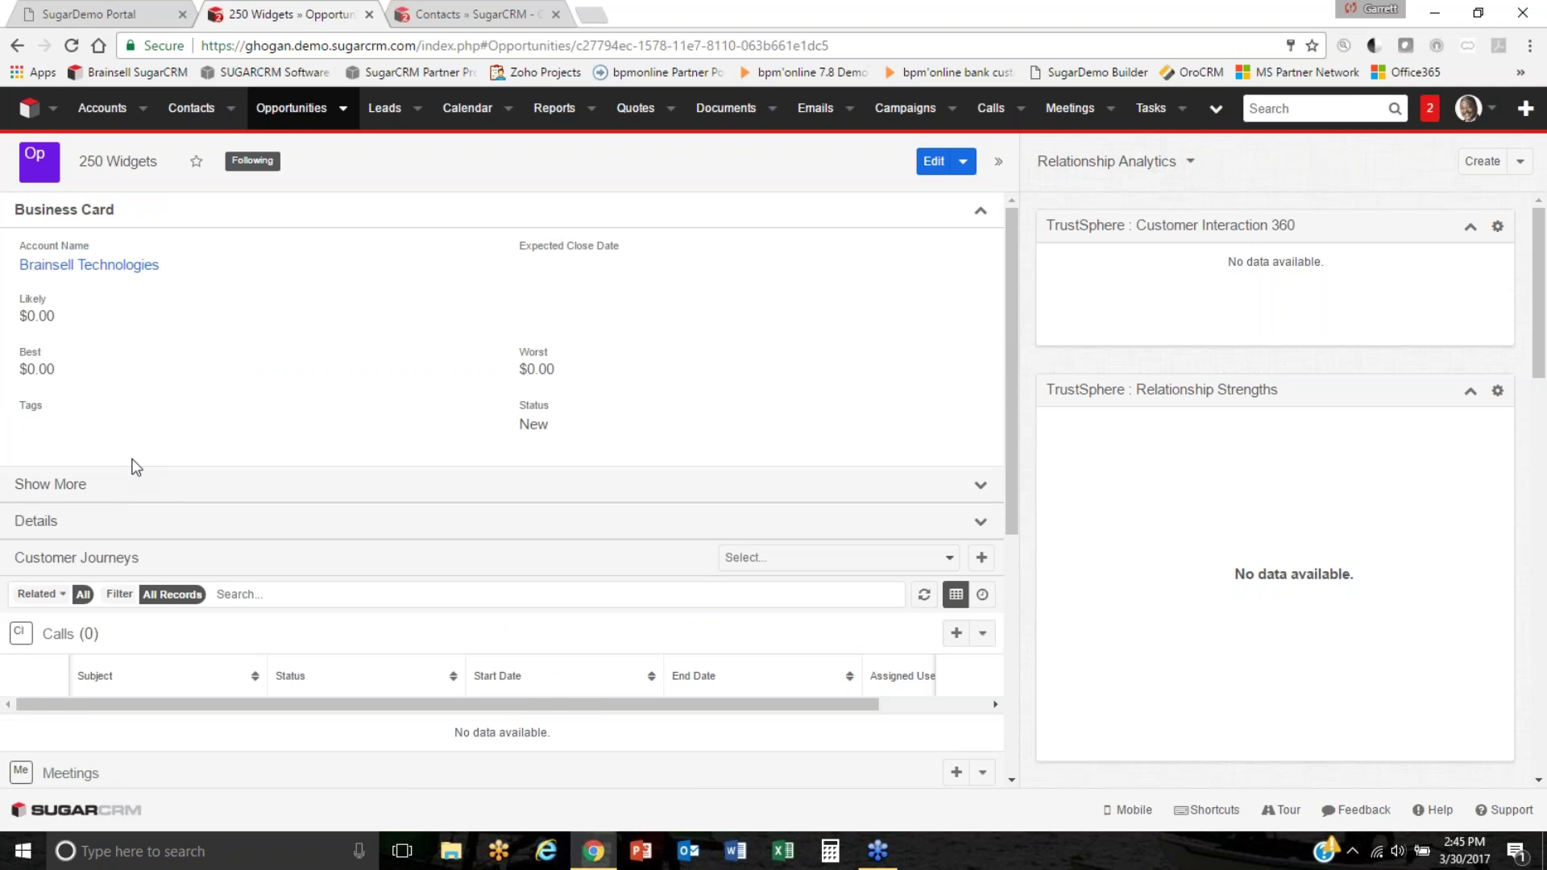
{"action": "left_click", "coordinate": [179, 501]}
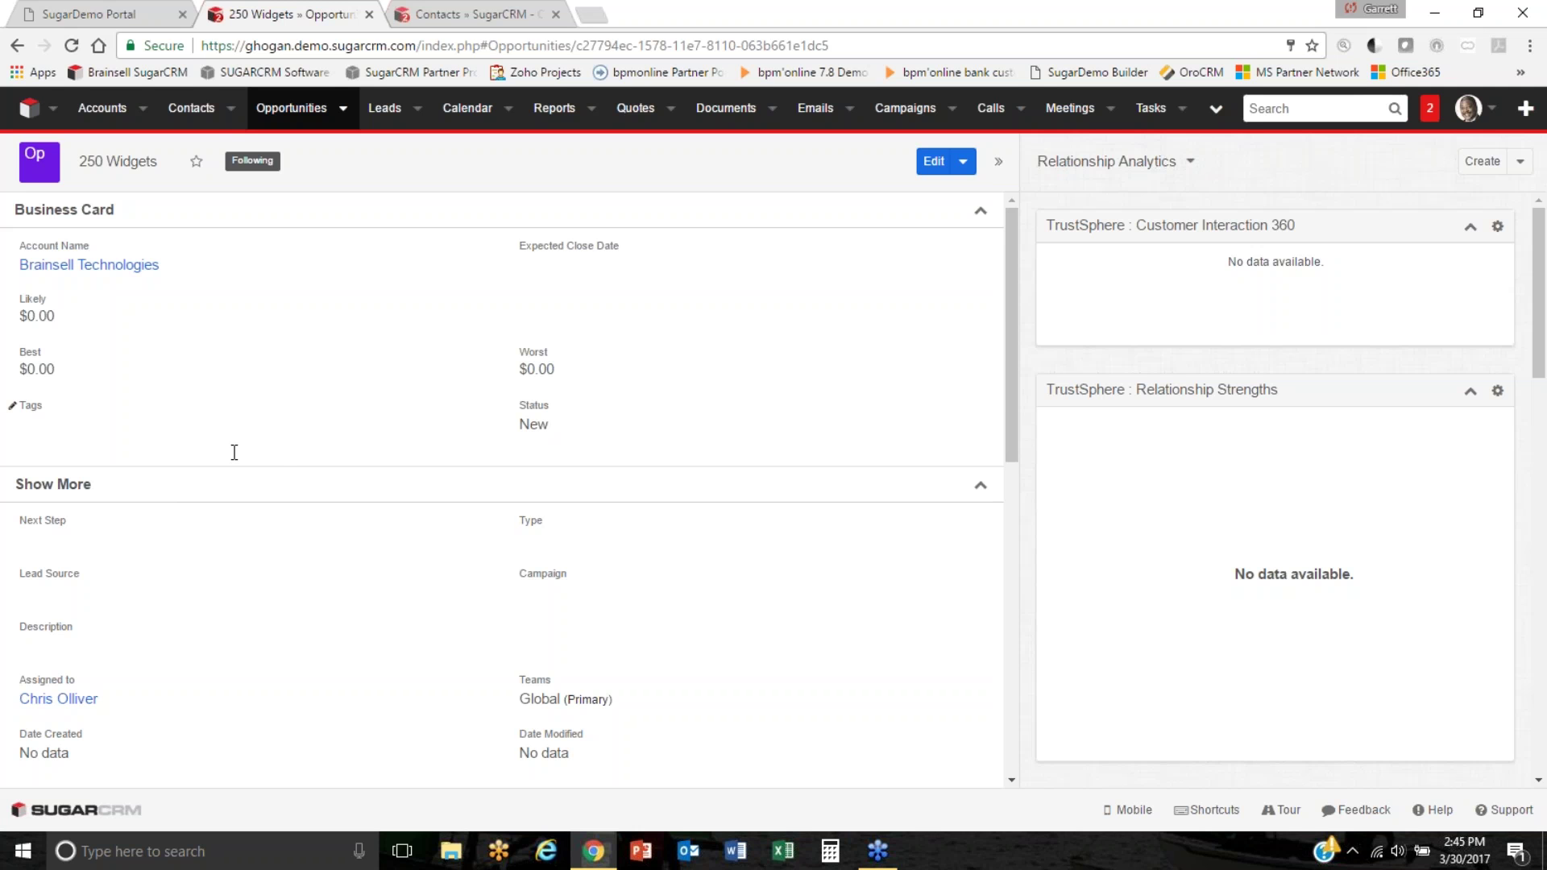
{"action": "left_click", "coordinate": [280, 486]}
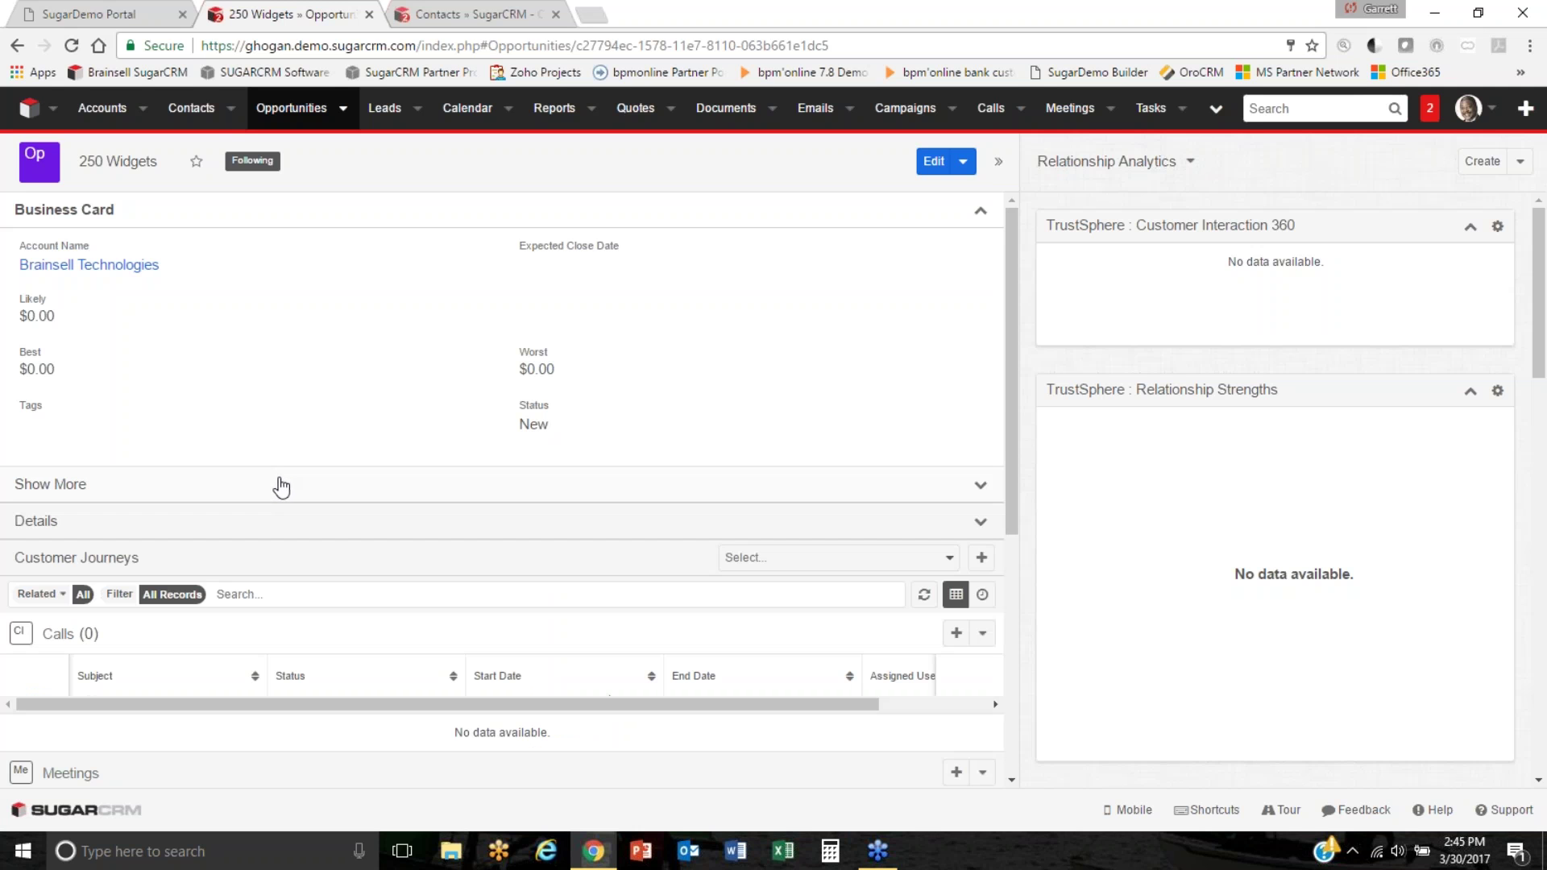
{"action": "scroll", "coordinate": [301, 514], "scroll_direction": "down", "scroll_amount": 4}
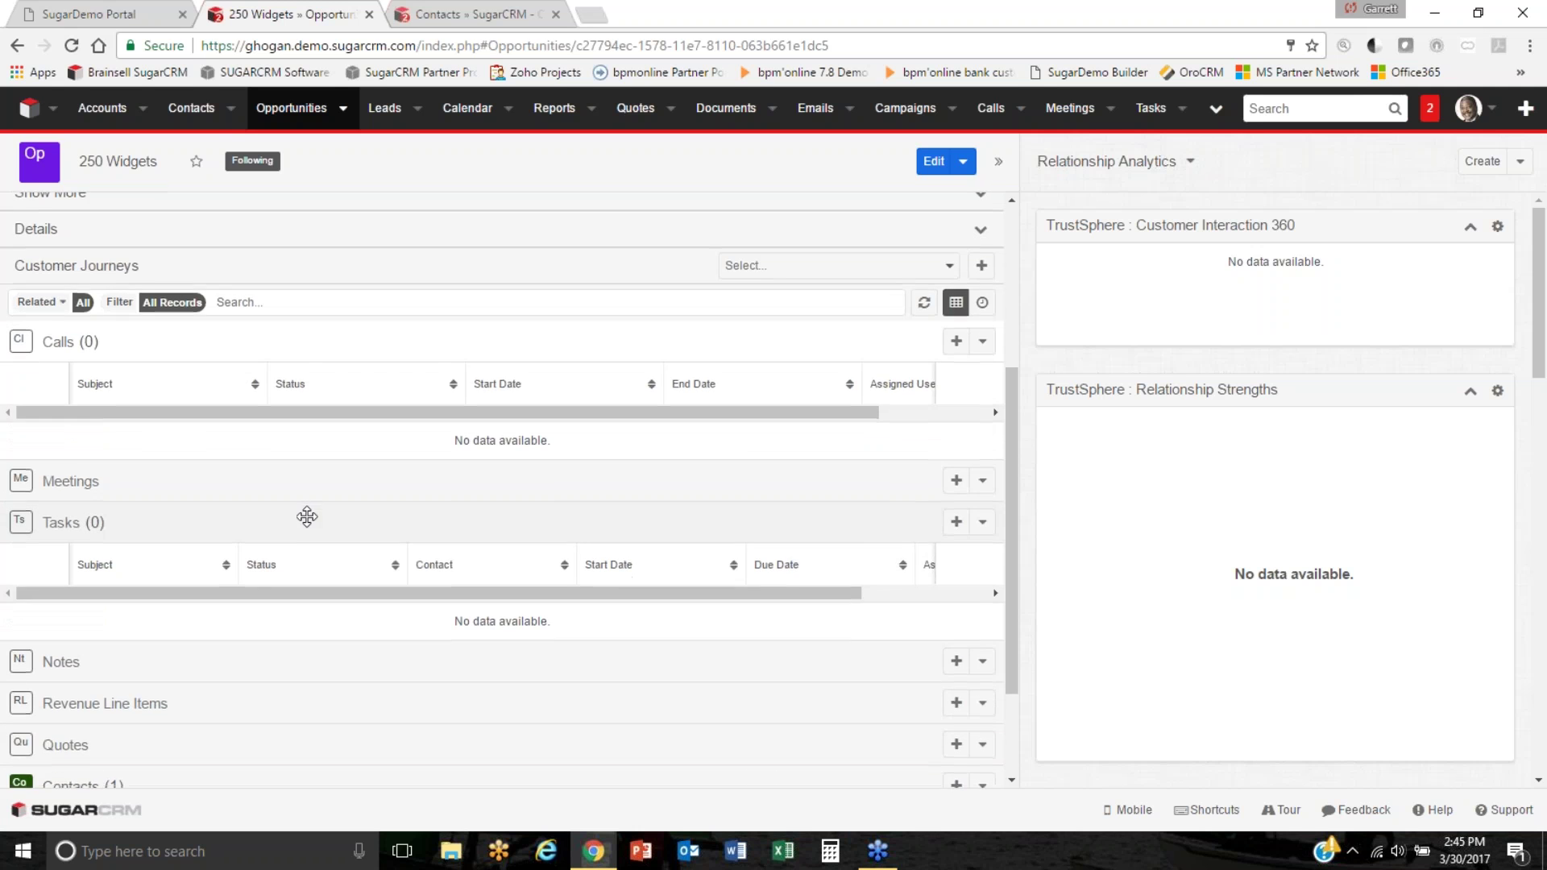
{"action": "scroll", "coordinate": [282, 548], "scroll_direction": "down", "scroll_amount": 1}
{"action": "left_click_drag", "start_coordinate": [256, 600], "coordinate": [217, 252]}
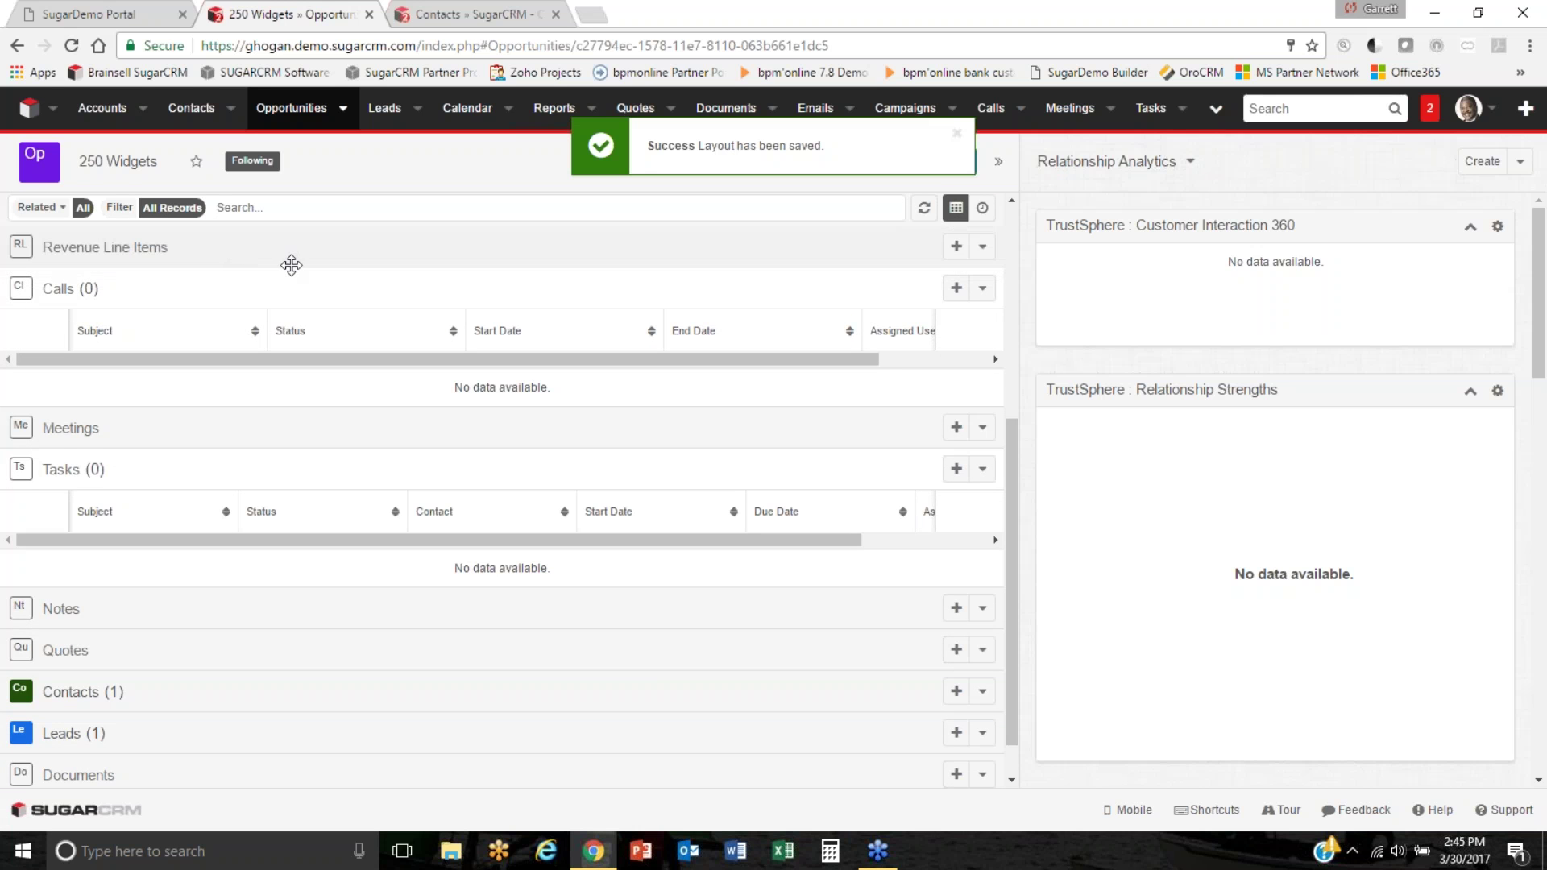
{"action": "scroll", "coordinate": [285, 255], "scroll_direction": "up", "scroll_amount": 5}
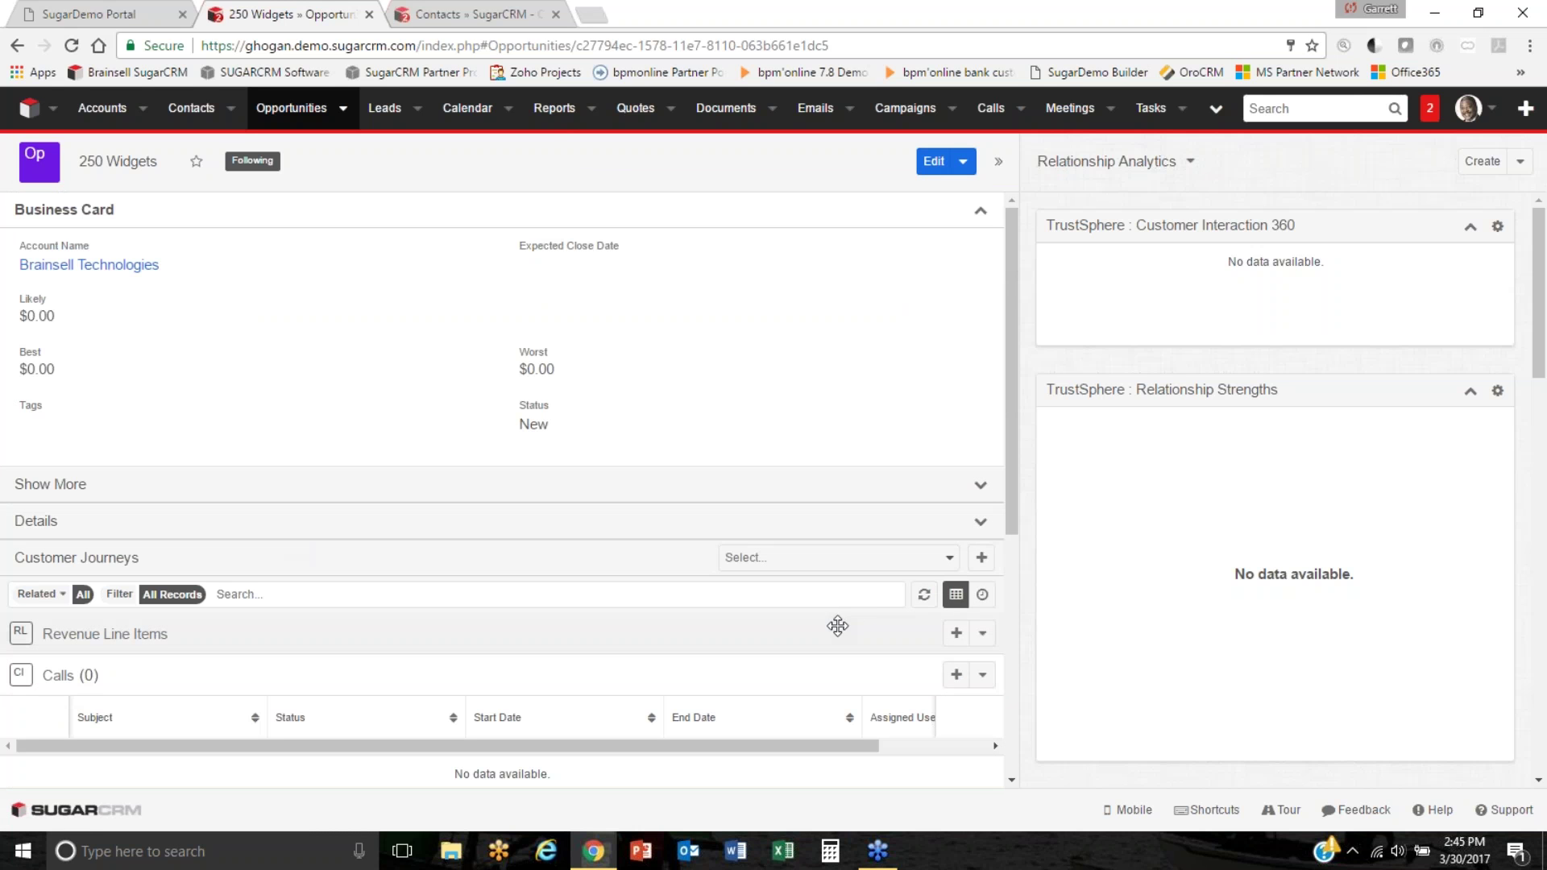
Start a revenue line item with product Arturo Gadget, name Arturo, quantity 50.
{"action": "left_click", "coordinate": [956, 633]}
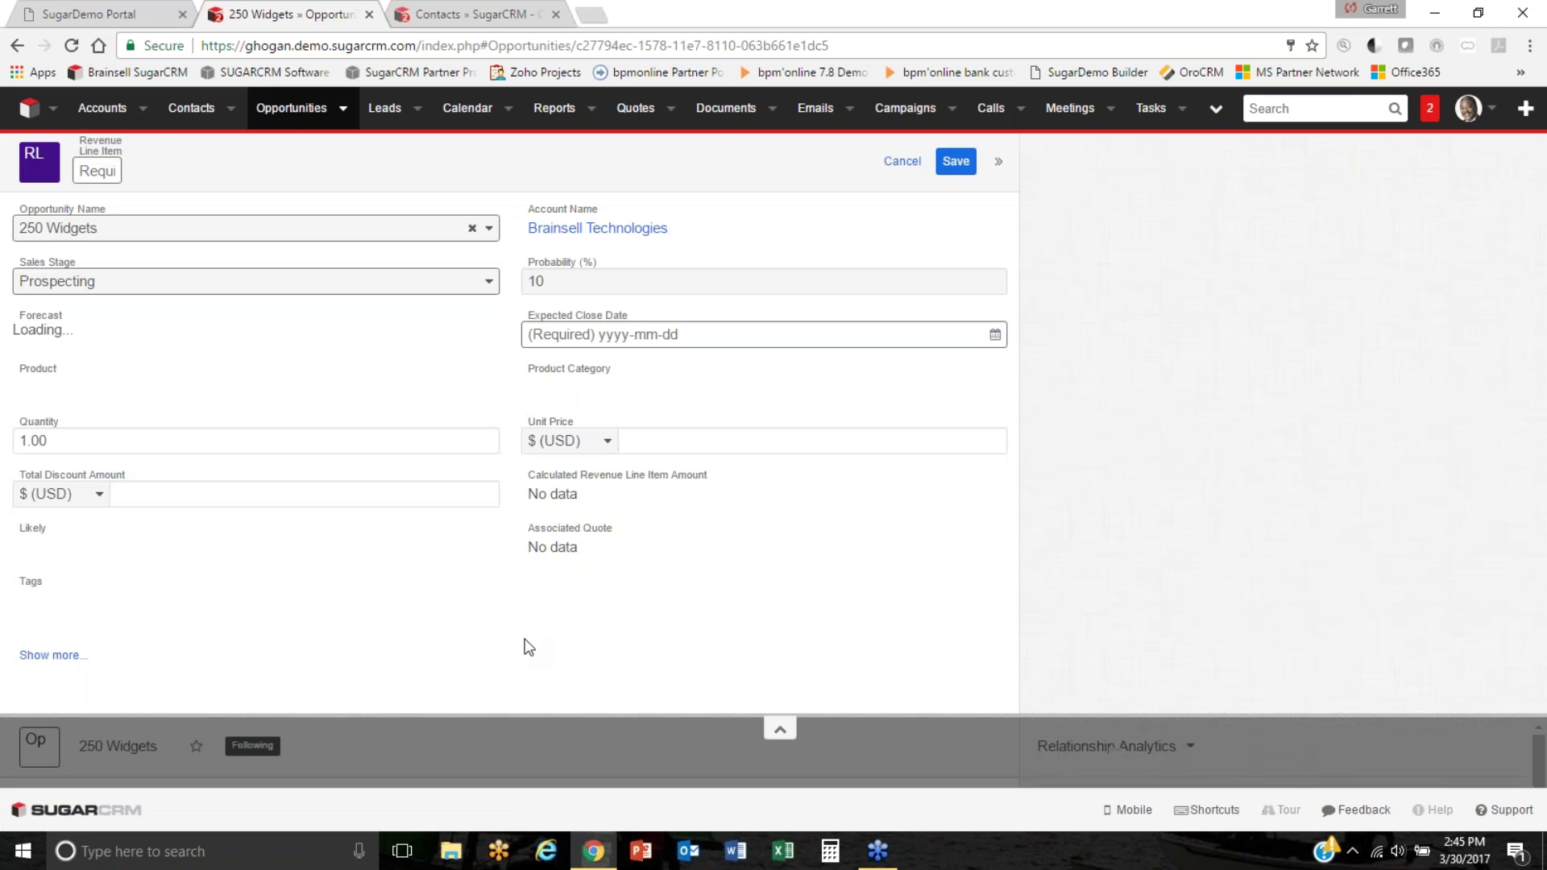
{"action": "left_click", "coordinate": [125, 390]}
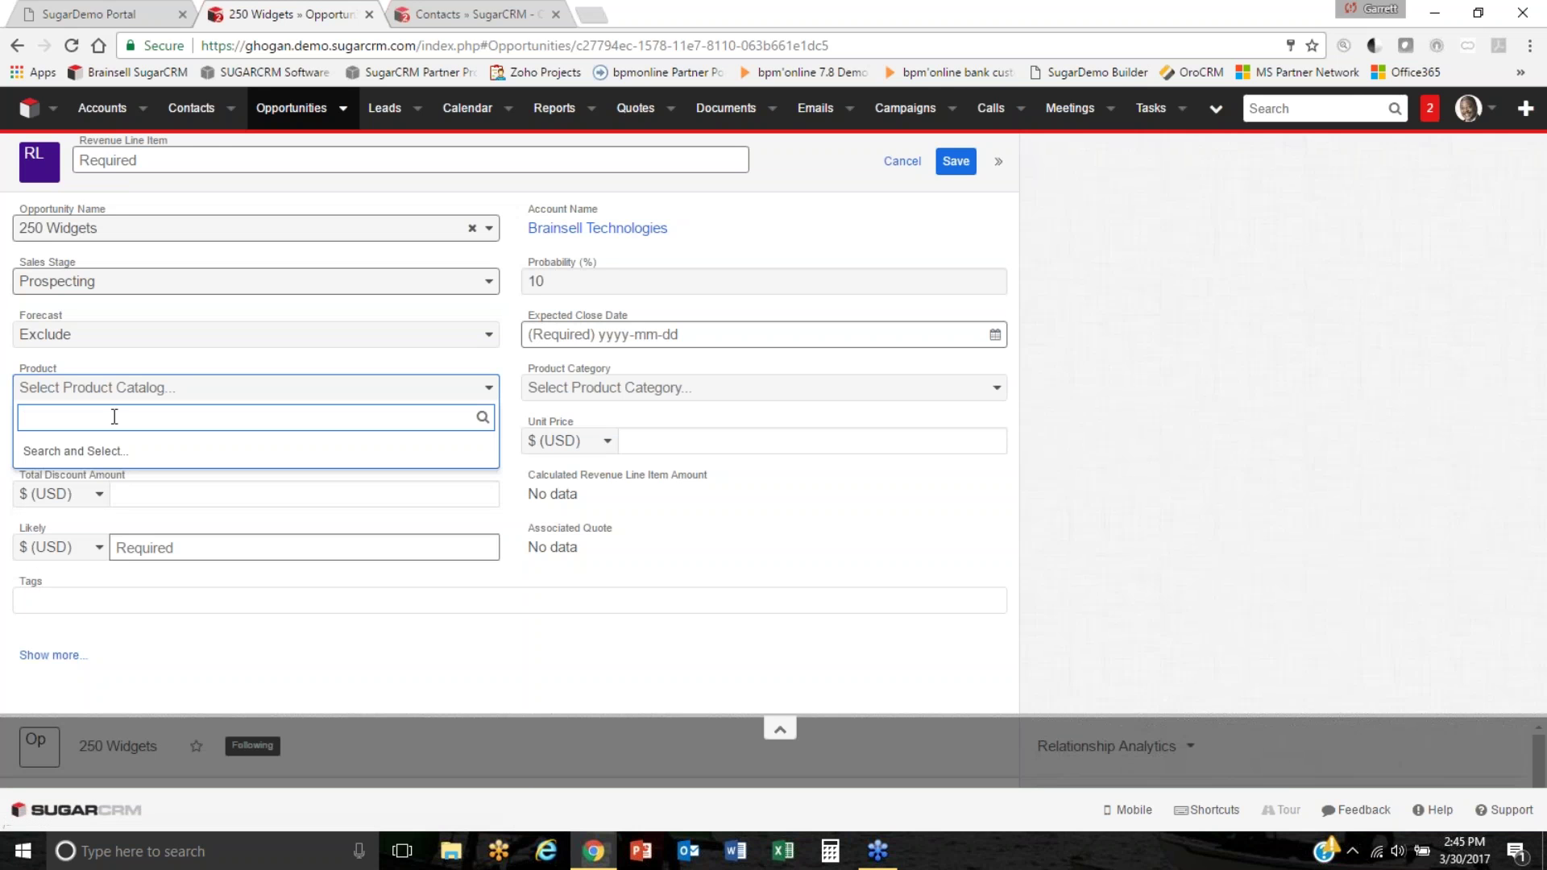
{"action": "type", "text": "a"}
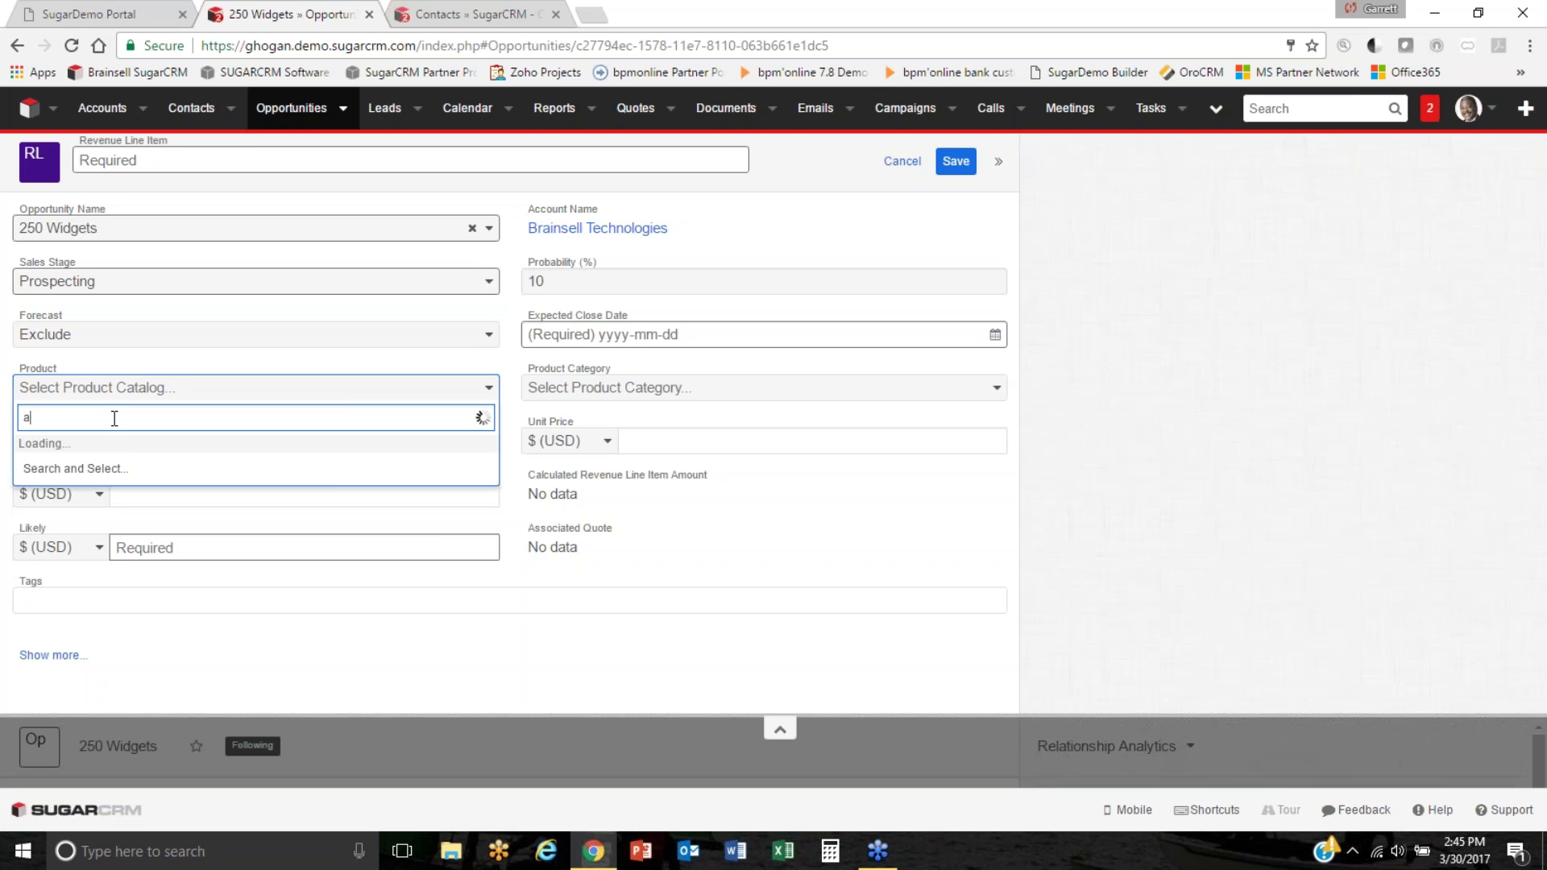
{"action": "left_click", "coordinate": [60, 451]}
{"action": "left_click", "coordinate": [219, 158]}
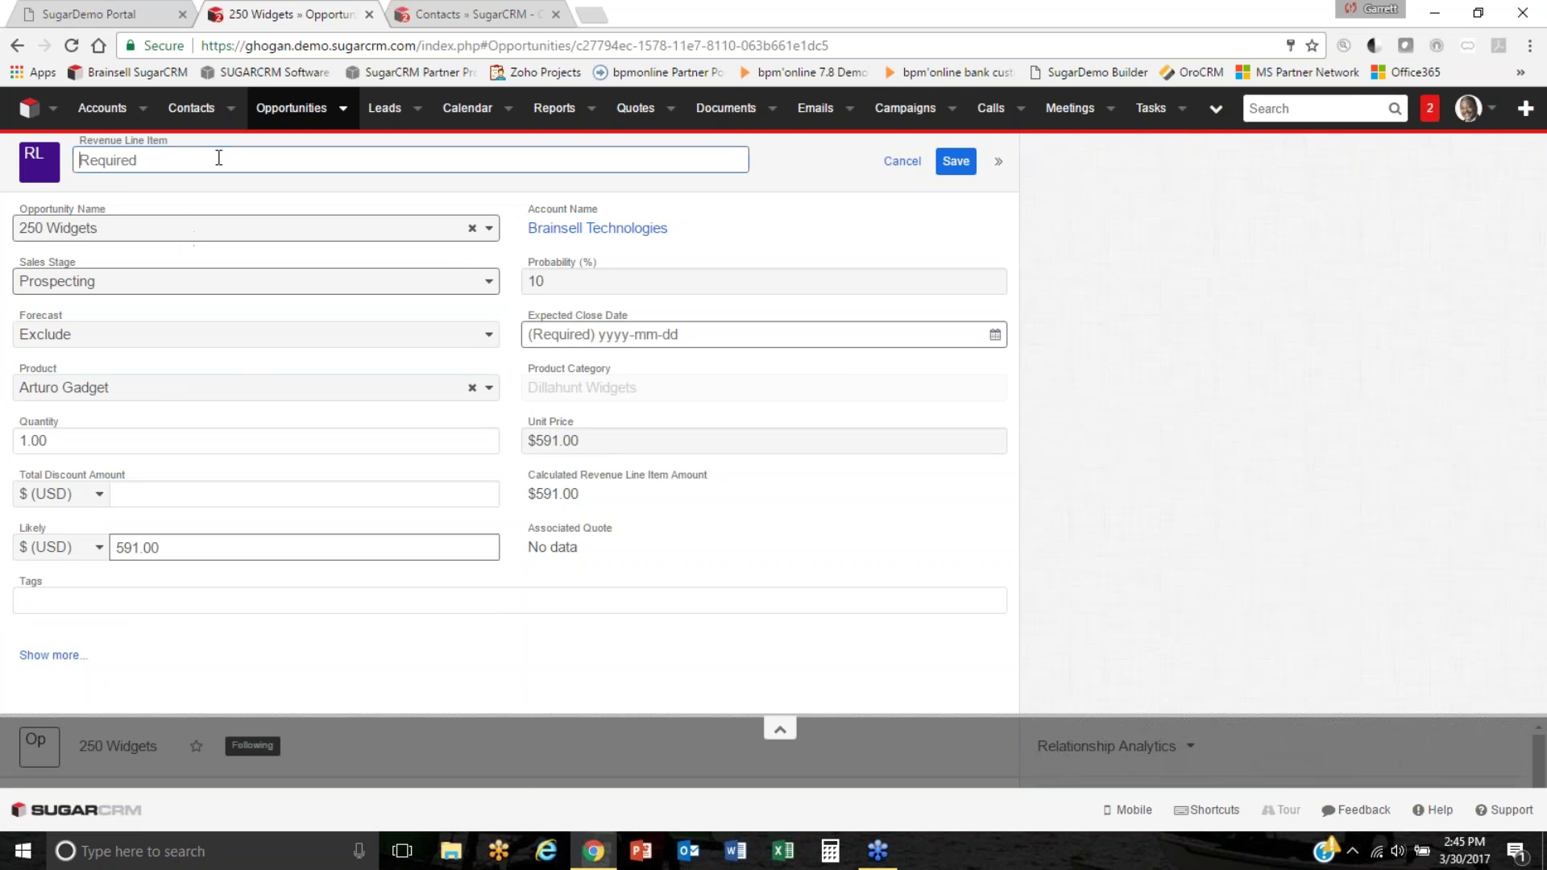
{"action": "type", "text": "Arturo"}
{"action": "left_click", "coordinate": [27, 435]}
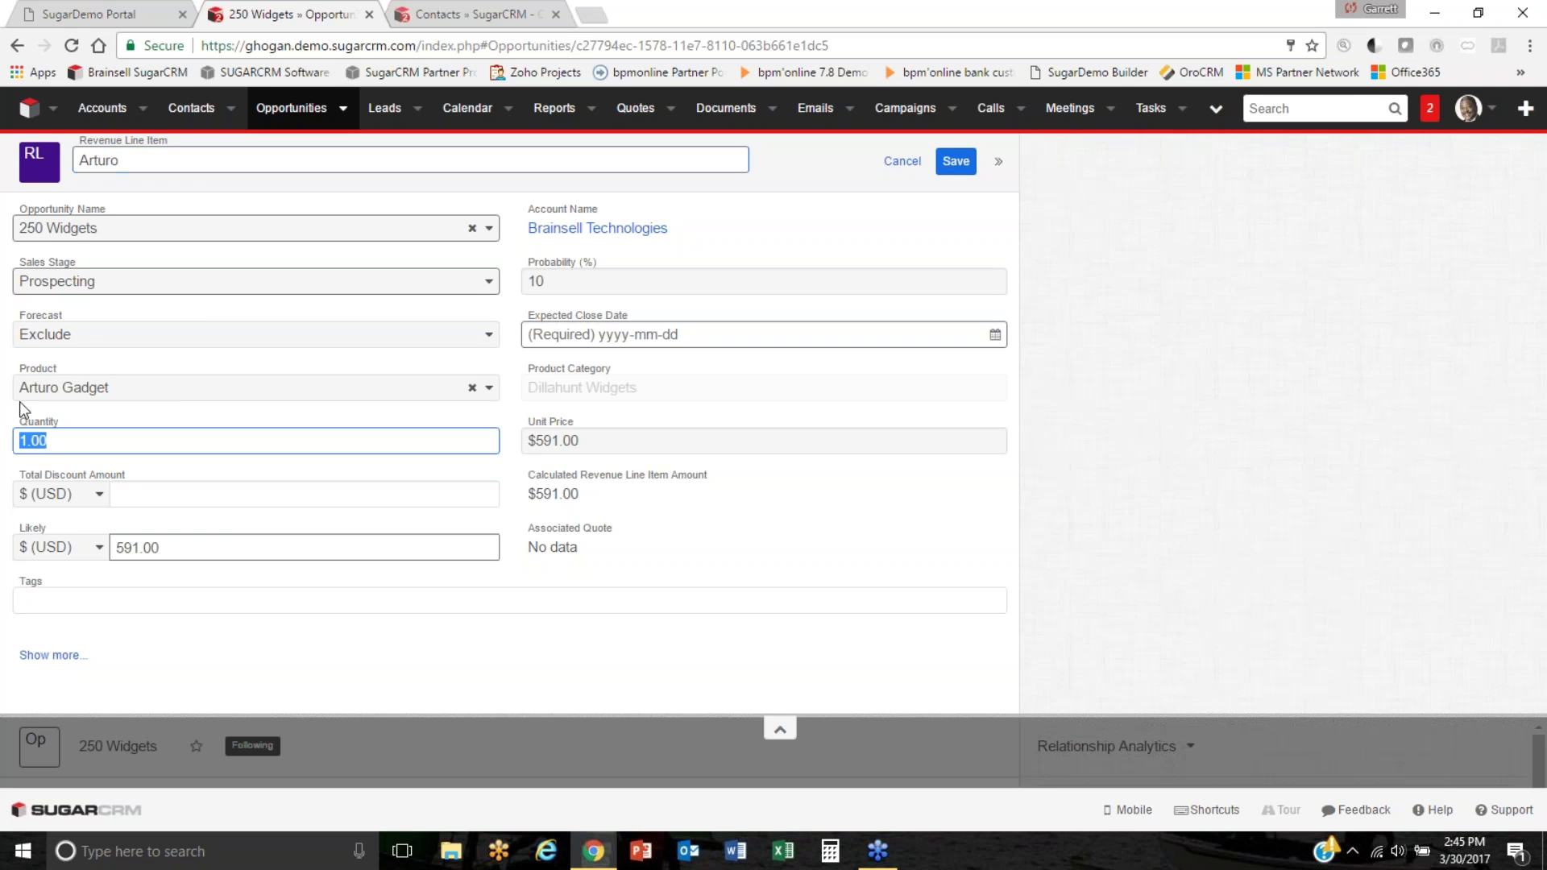
{"action": "type", "text": "50"}
Set the close date to 2017-04-04 and stage Needs Analysis, then save Arturo.
{"action": "left_click", "coordinate": [980, 334]}
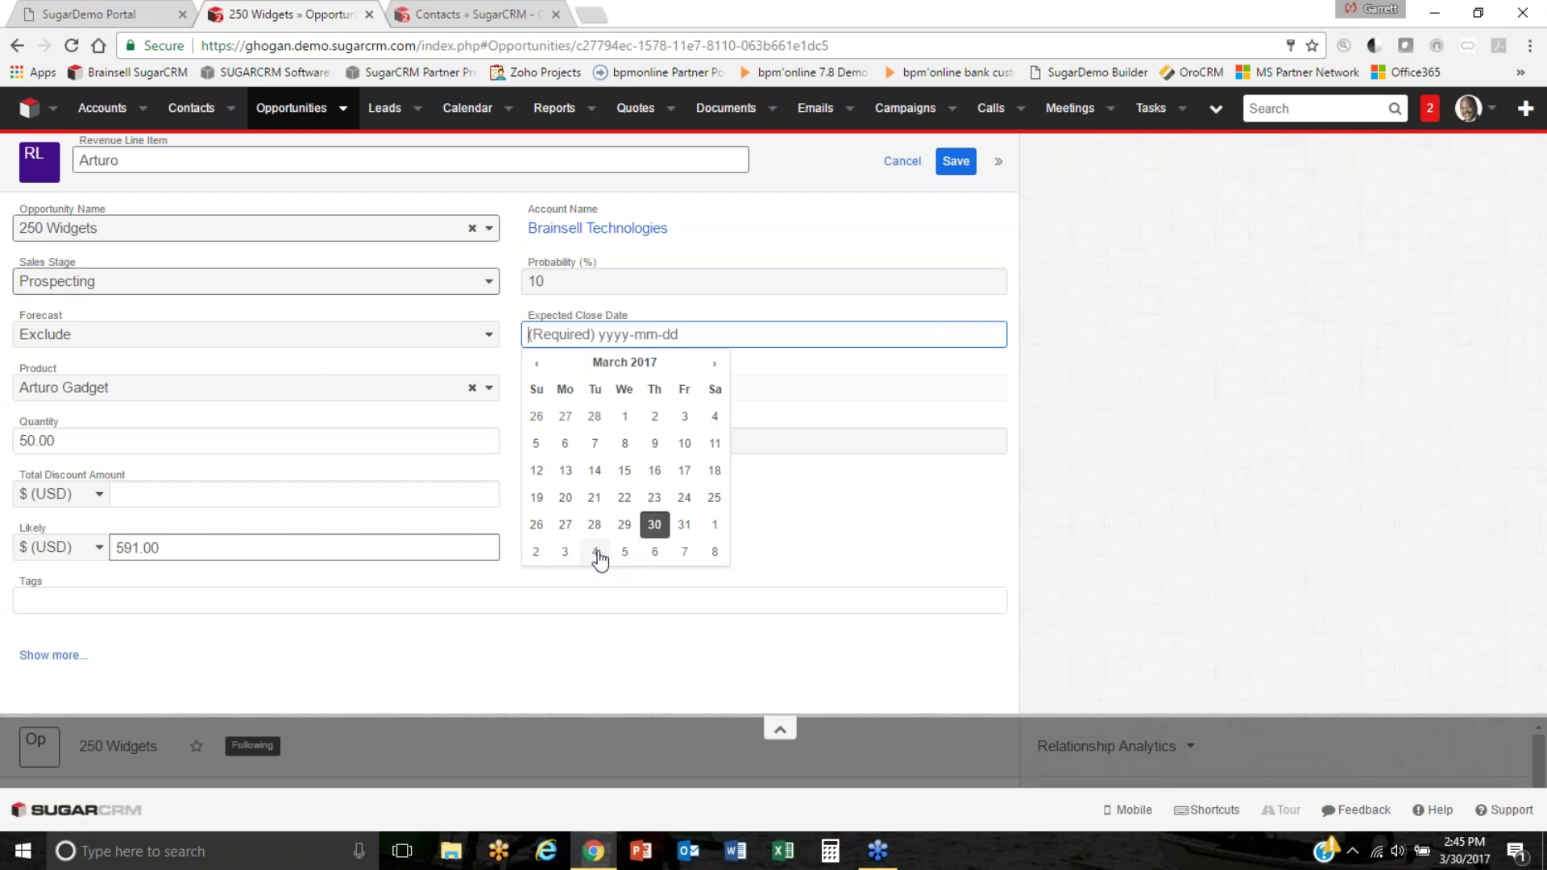
{"action": "left_click", "coordinate": [597, 553]}
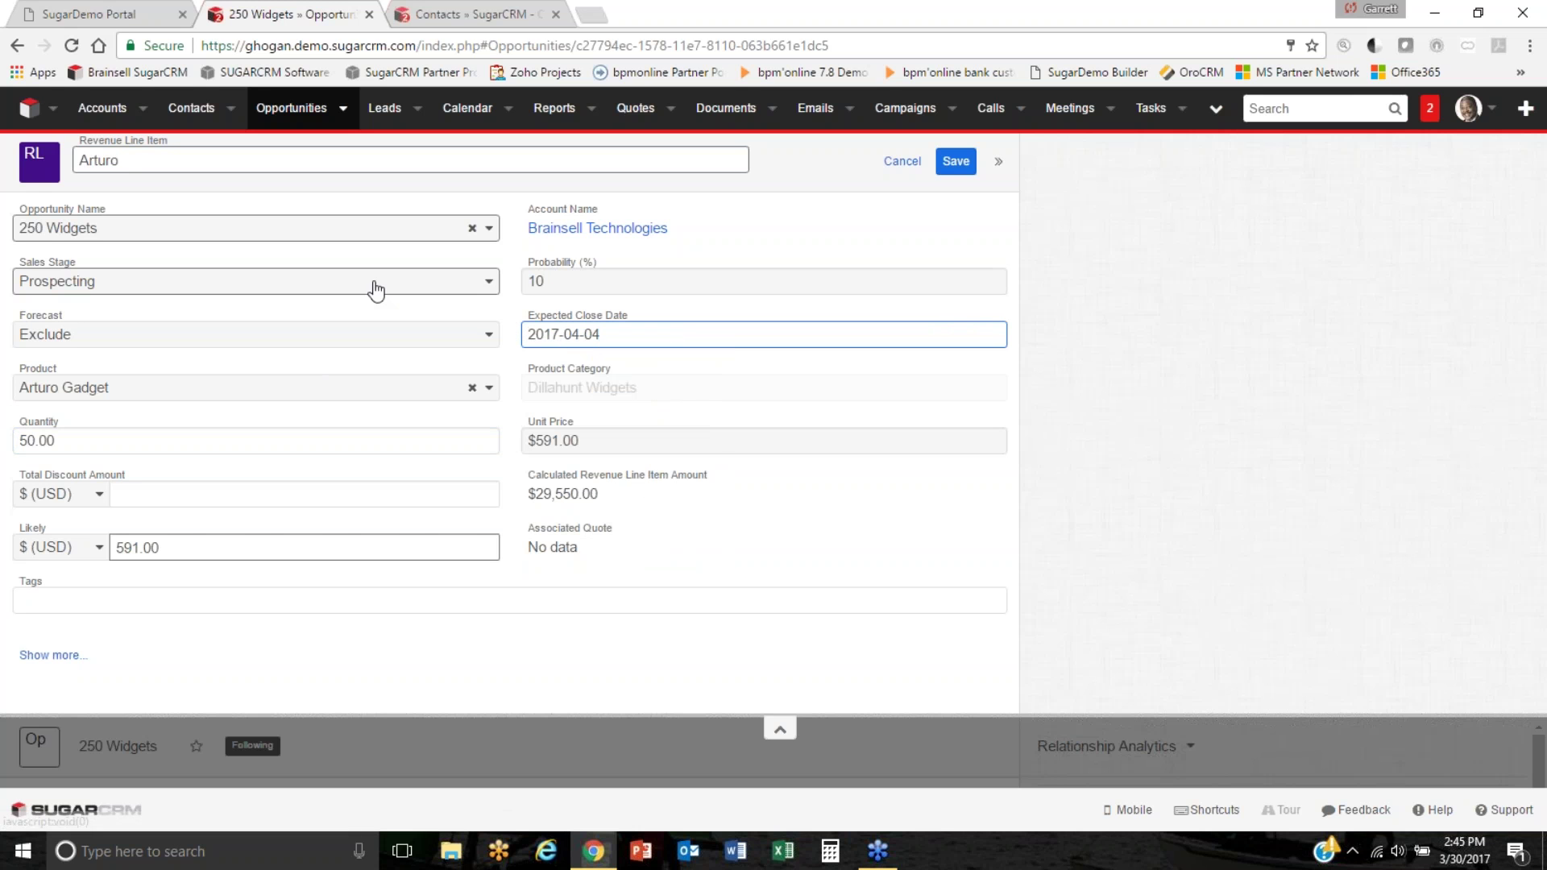
{"action": "left_click", "coordinate": [273, 281]}
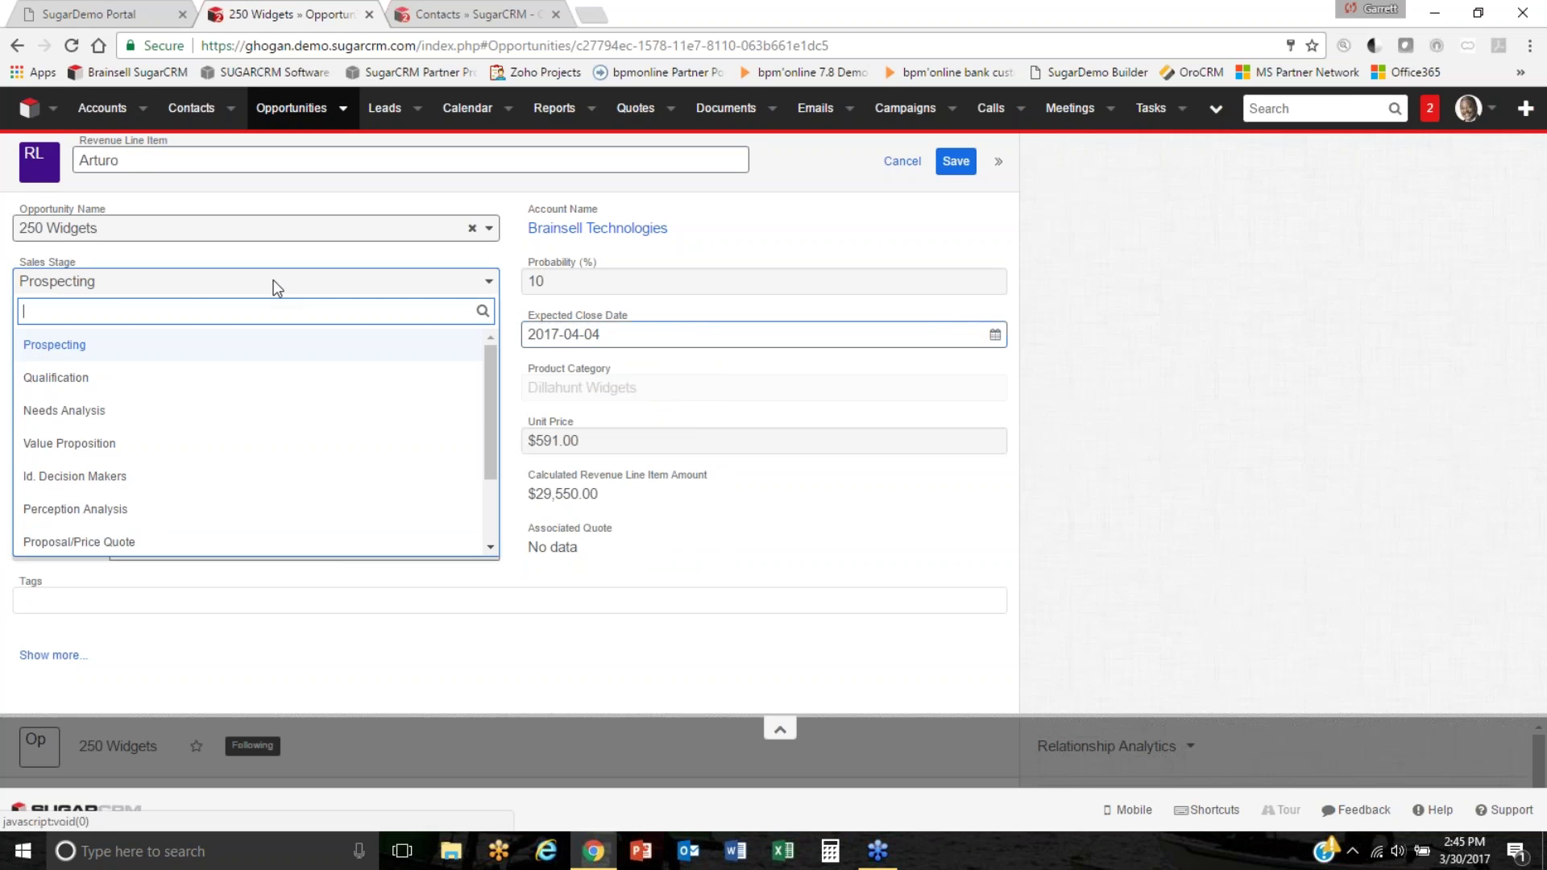
{"action": "left_click", "coordinate": [132, 412]}
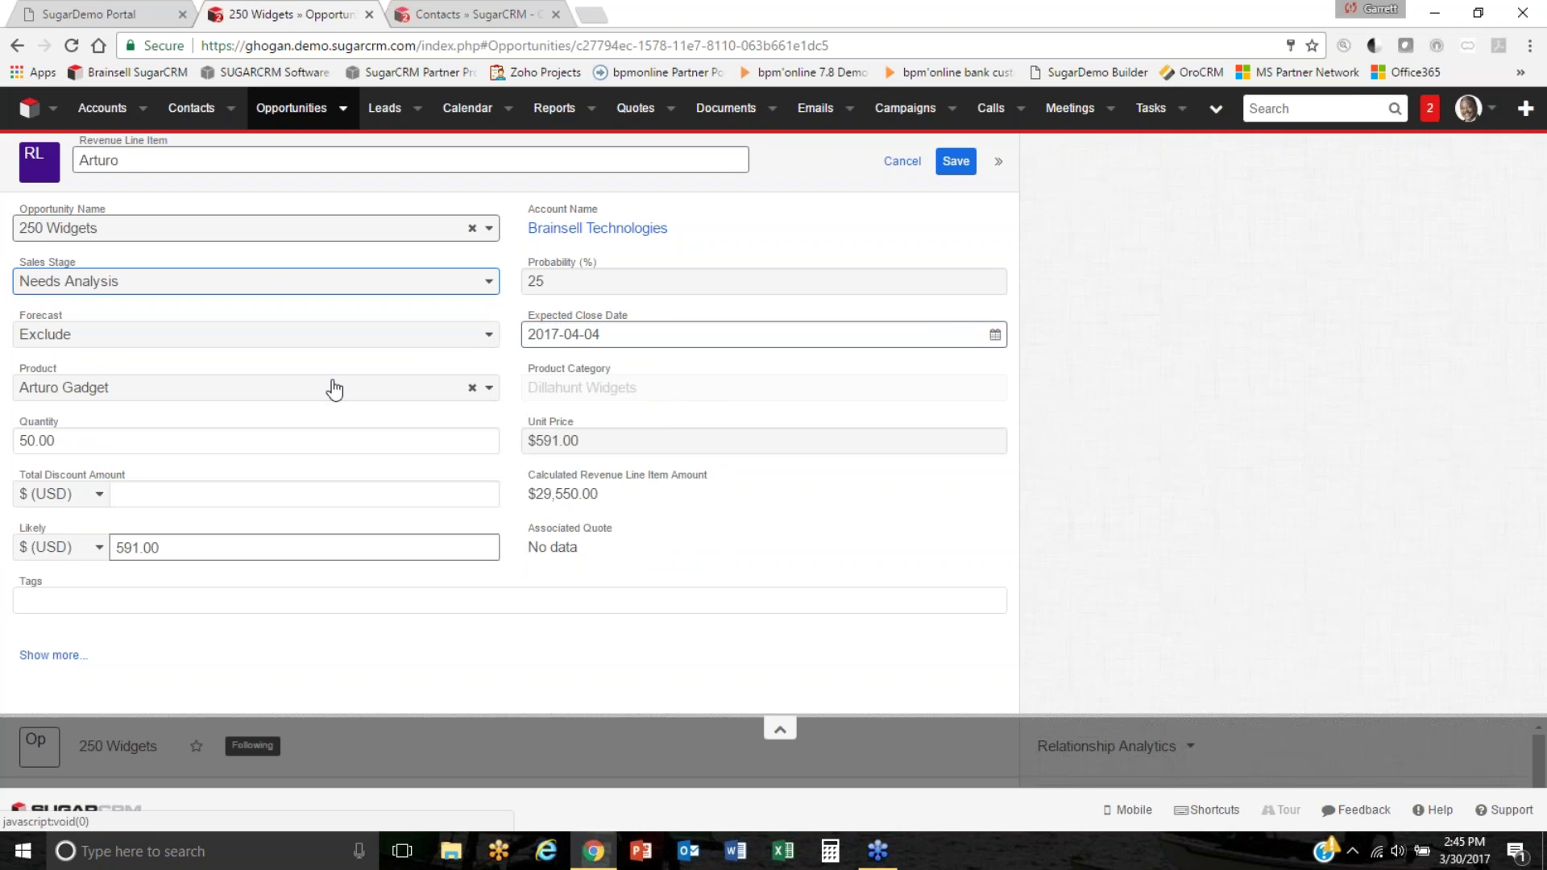
{"action": "left_click", "coordinate": [955, 165]}
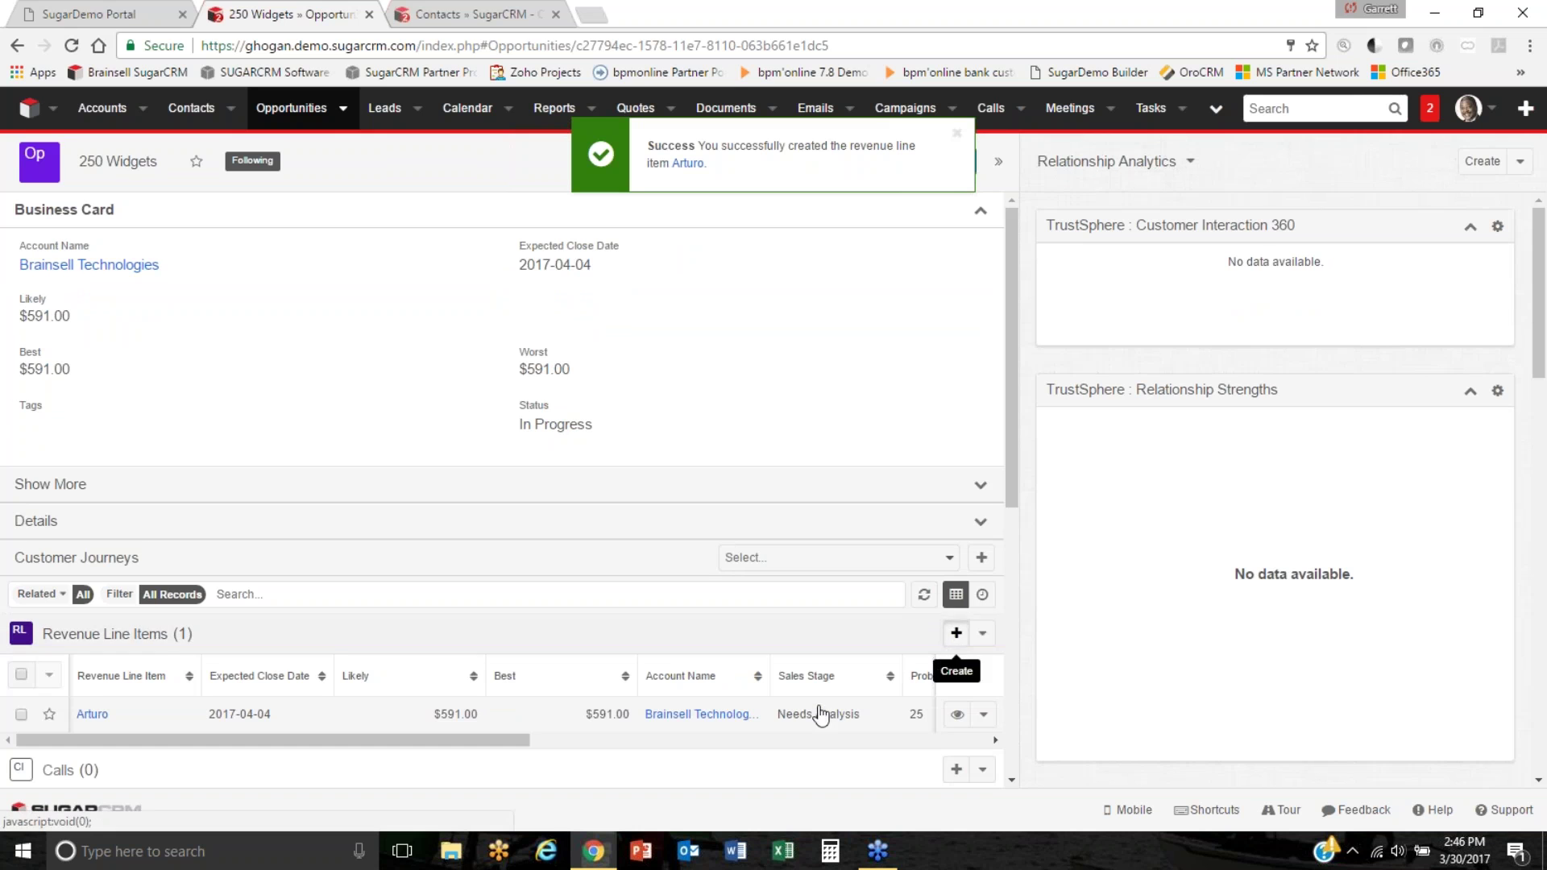
{"action": "left_click", "coordinate": [956, 632]}
Choose product Amal Gadget, name the line item Amal Gadget, and set quantity 20.
{"action": "left_click", "coordinate": [161, 387]}
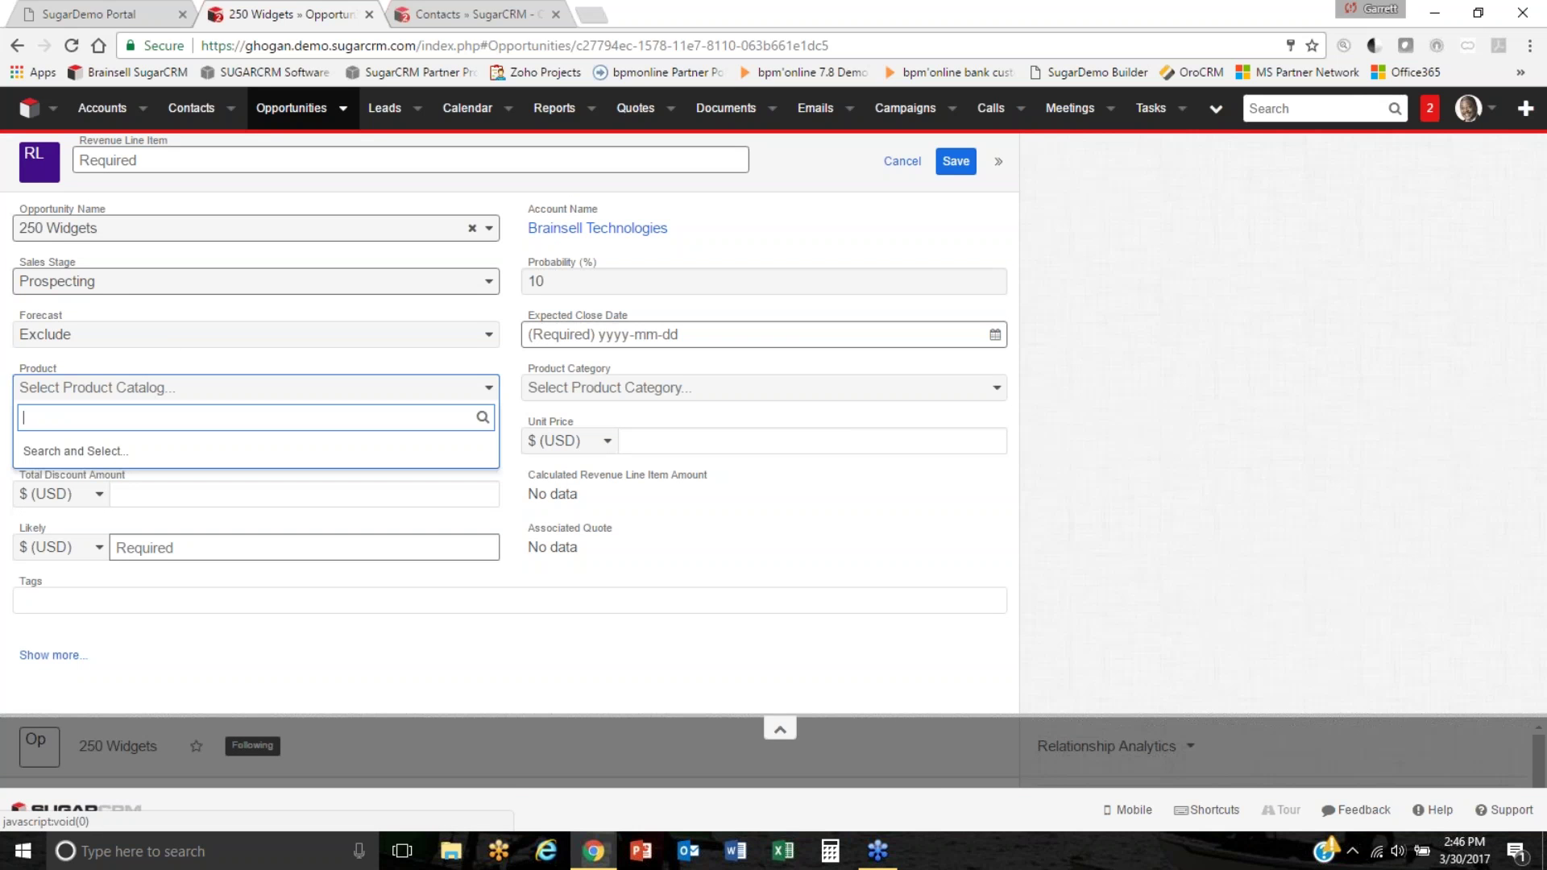
{"action": "type", "text": "a"}
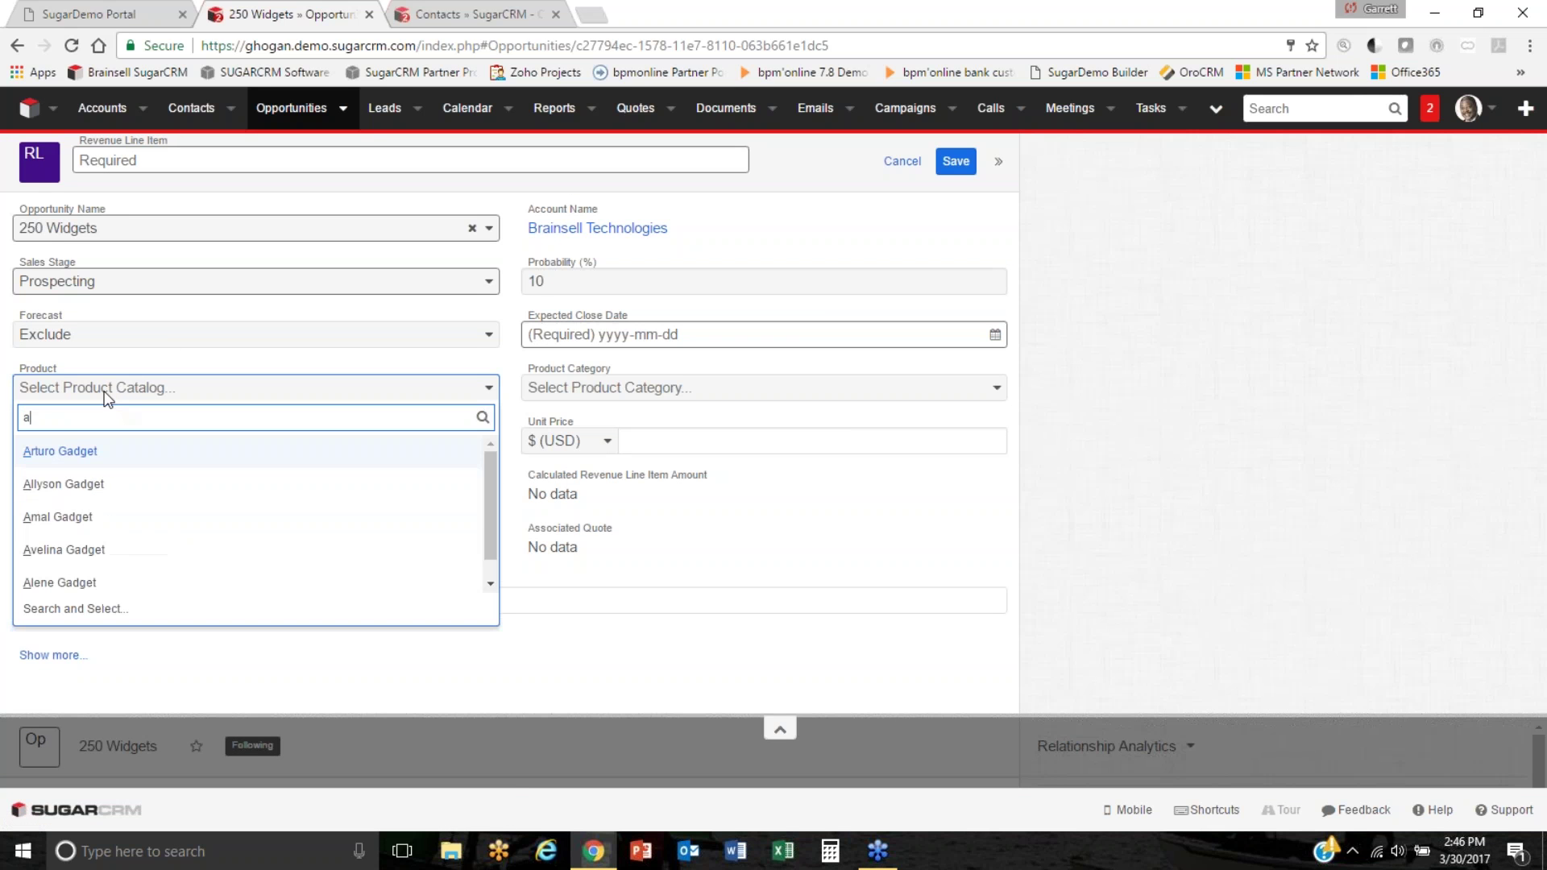
{"action": "left_click", "coordinate": [74, 518]}
{"action": "left_click", "coordinate": [187, 158]}
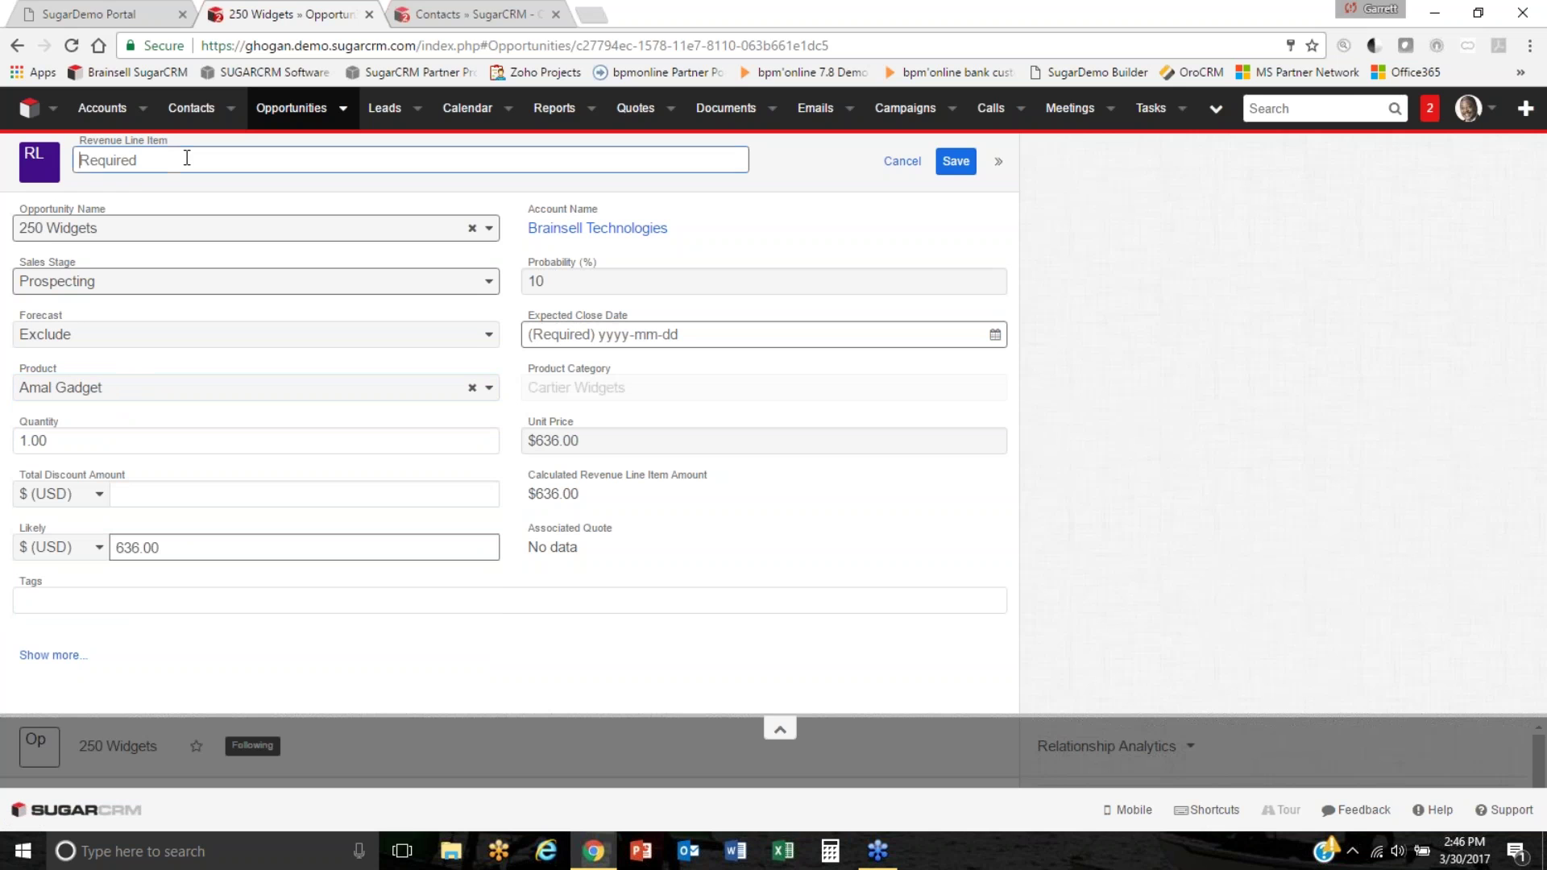
{"action": "type", "text": "Amal Gadget"}
{"action": "double_click", "coordinate": [92, 436]}
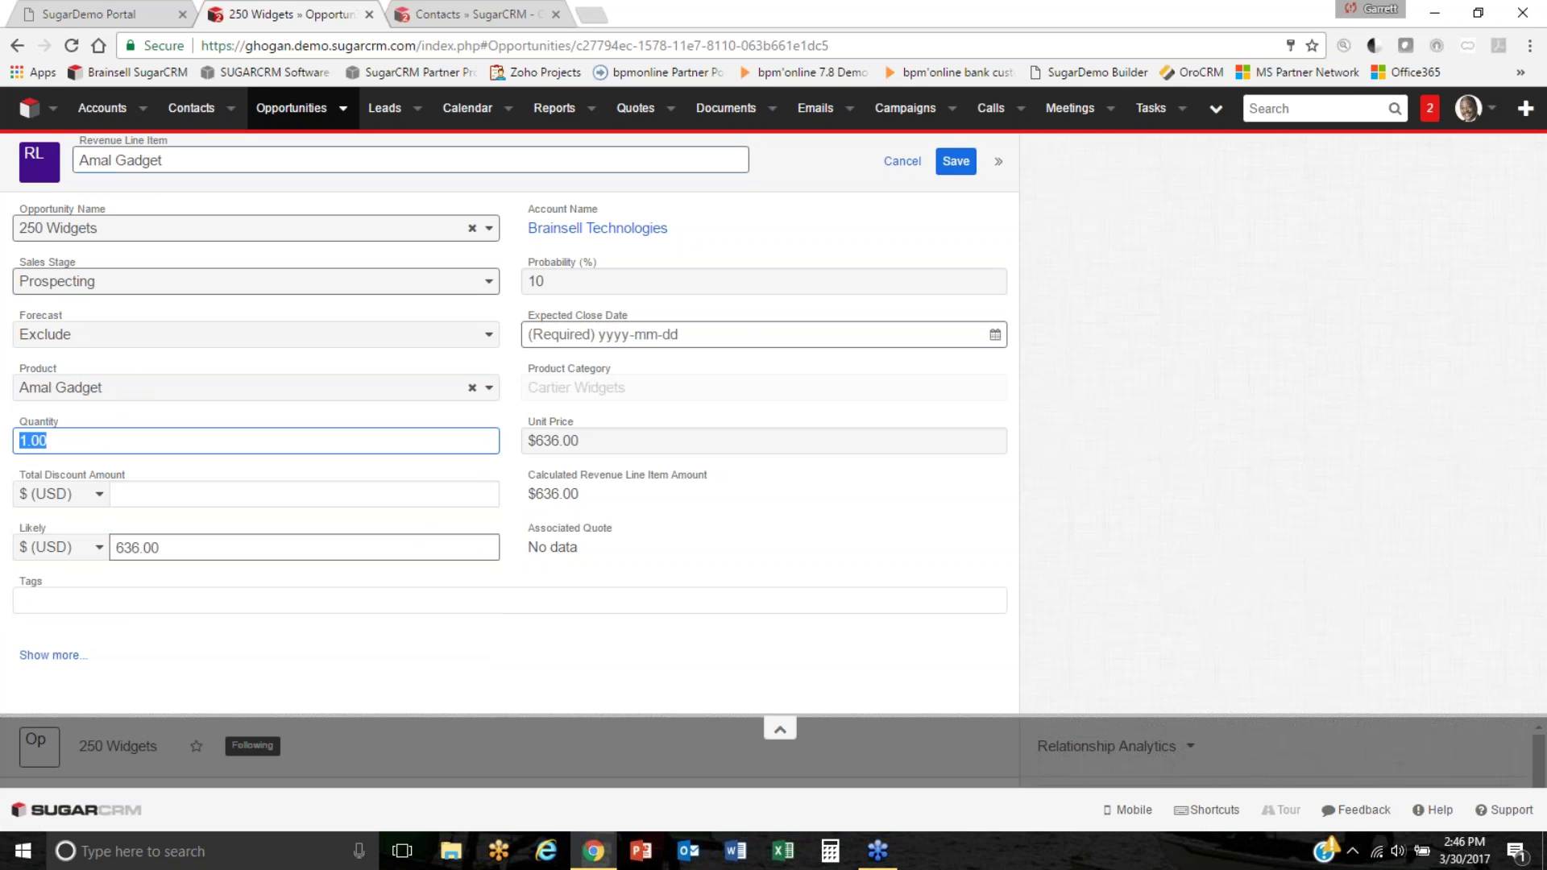
{"action": "type", "text": "20"}
Set the close date to 2017-04-05 and stage Value Proposition, then save.
{"action": "left_click", "coordinate": [739, 335]}
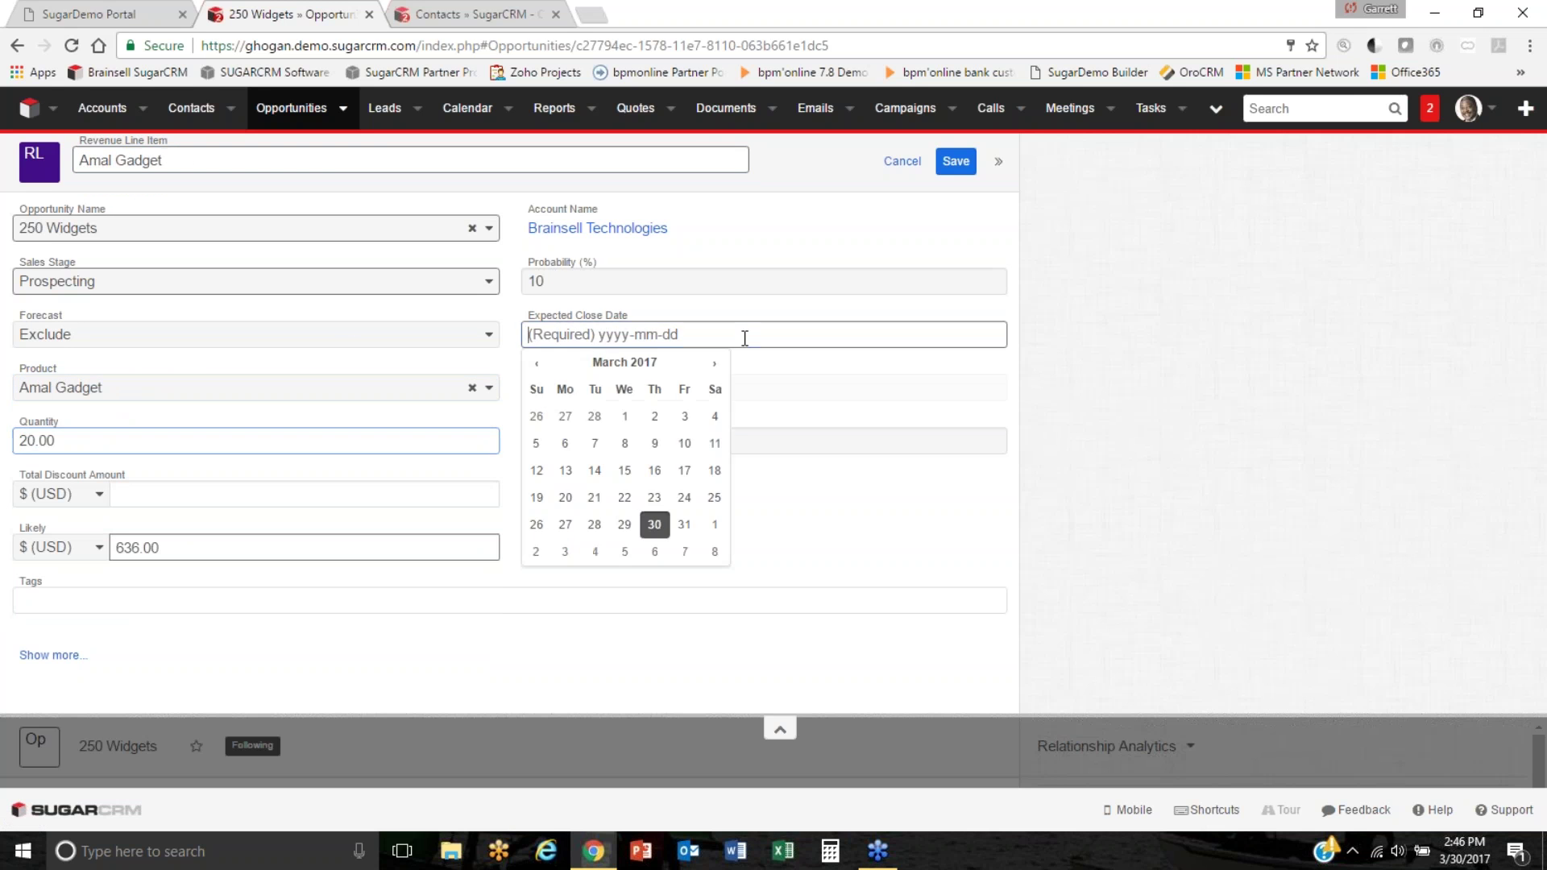
{"action": "left_click", "coordinate": [624, 551]}
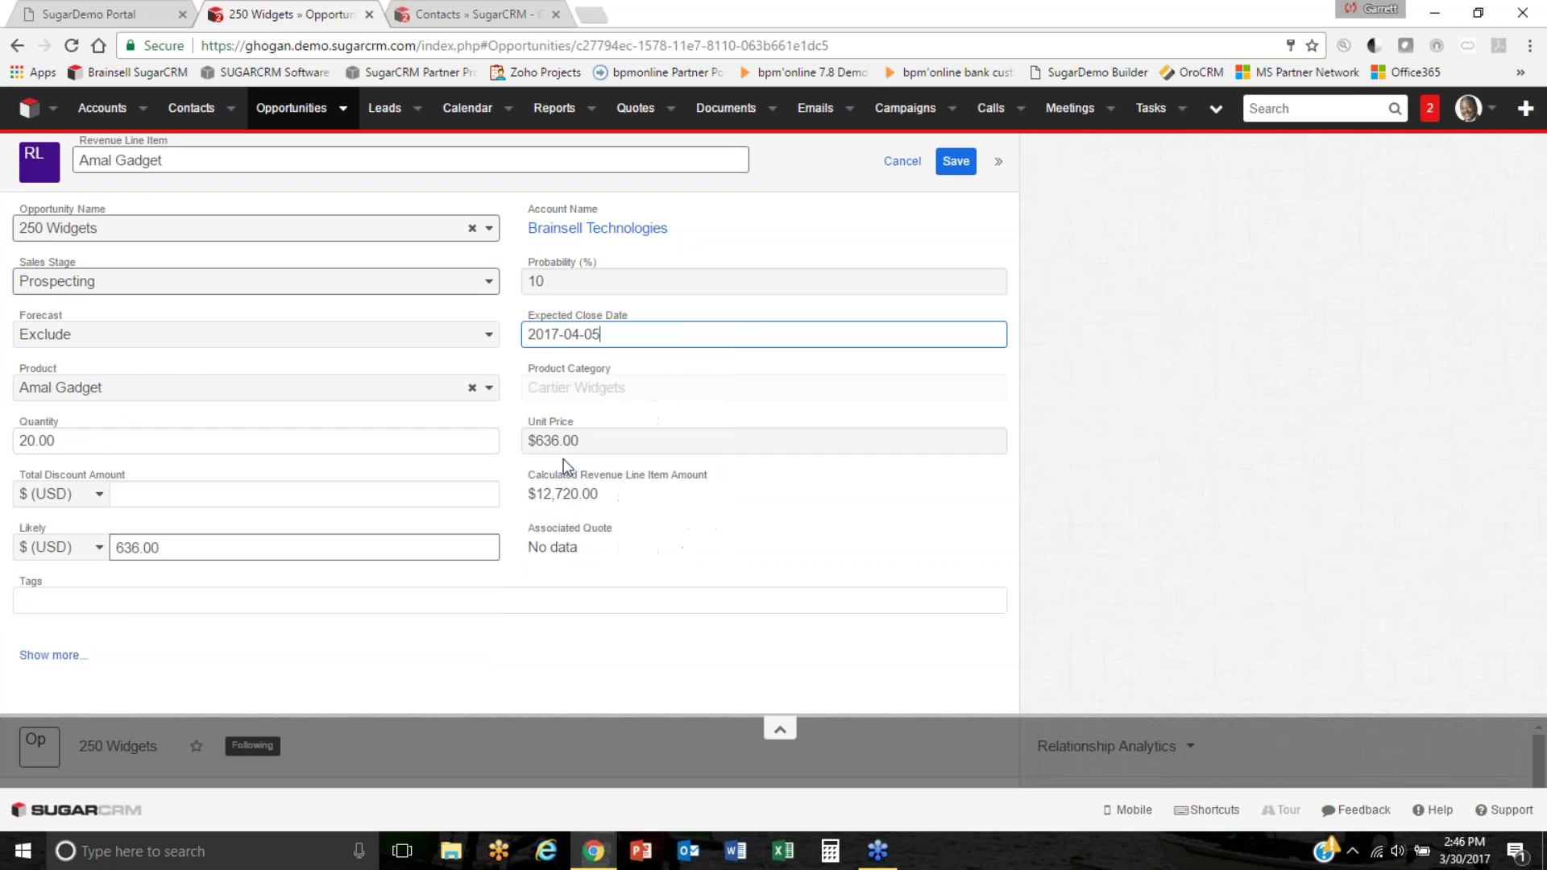
{"action": "left_click", "coordinate": [314, 291]}
{"action": "left_click", "coordinate": [119, 450]}
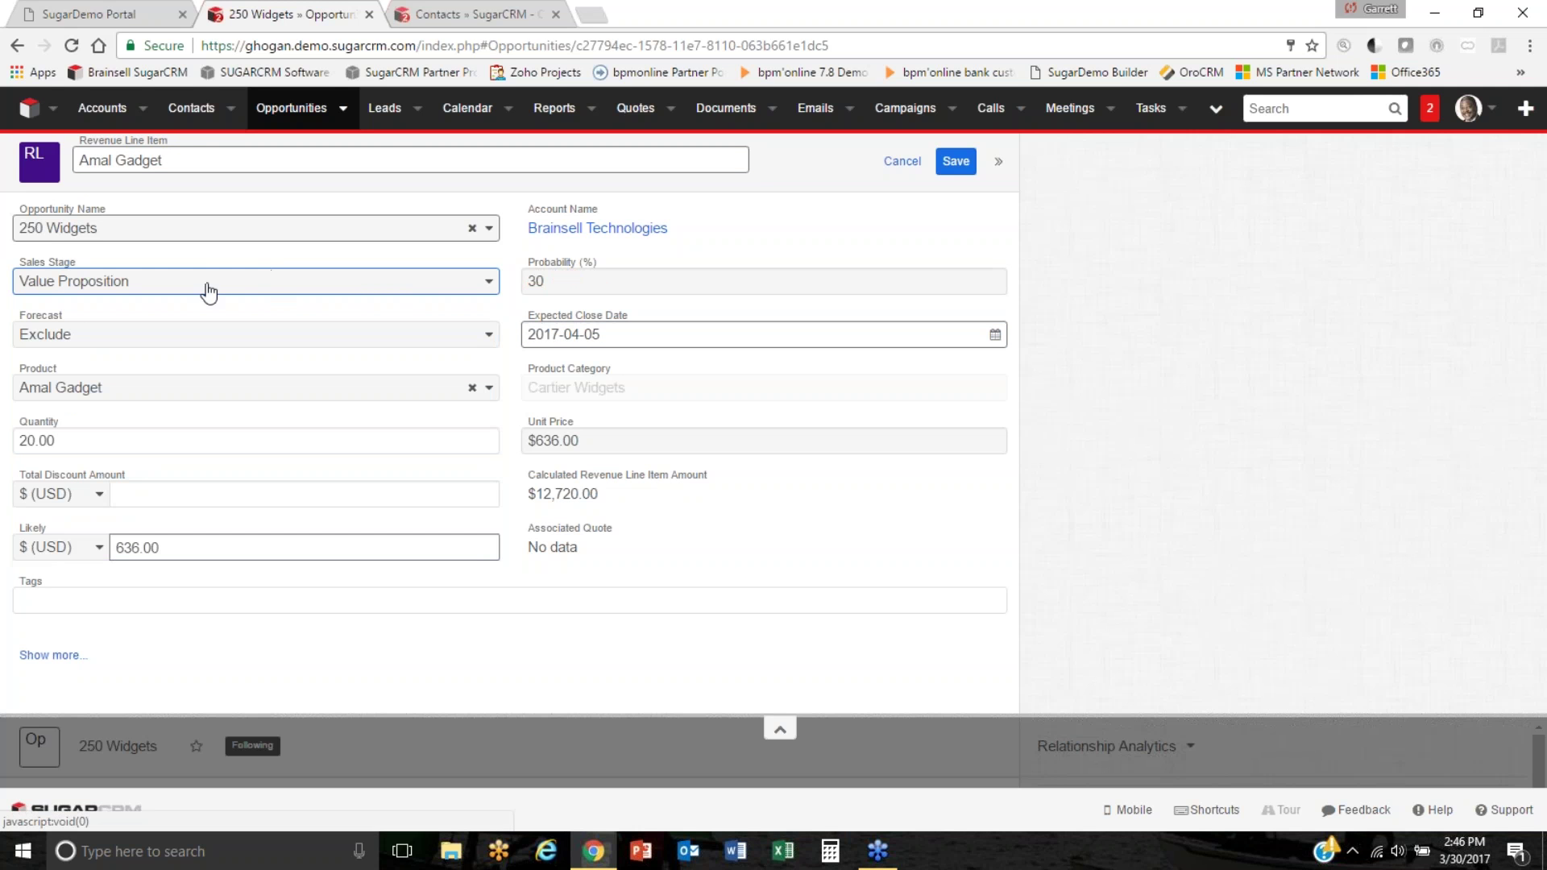
{"action": "left_click", "coordinate": [956, 161]}
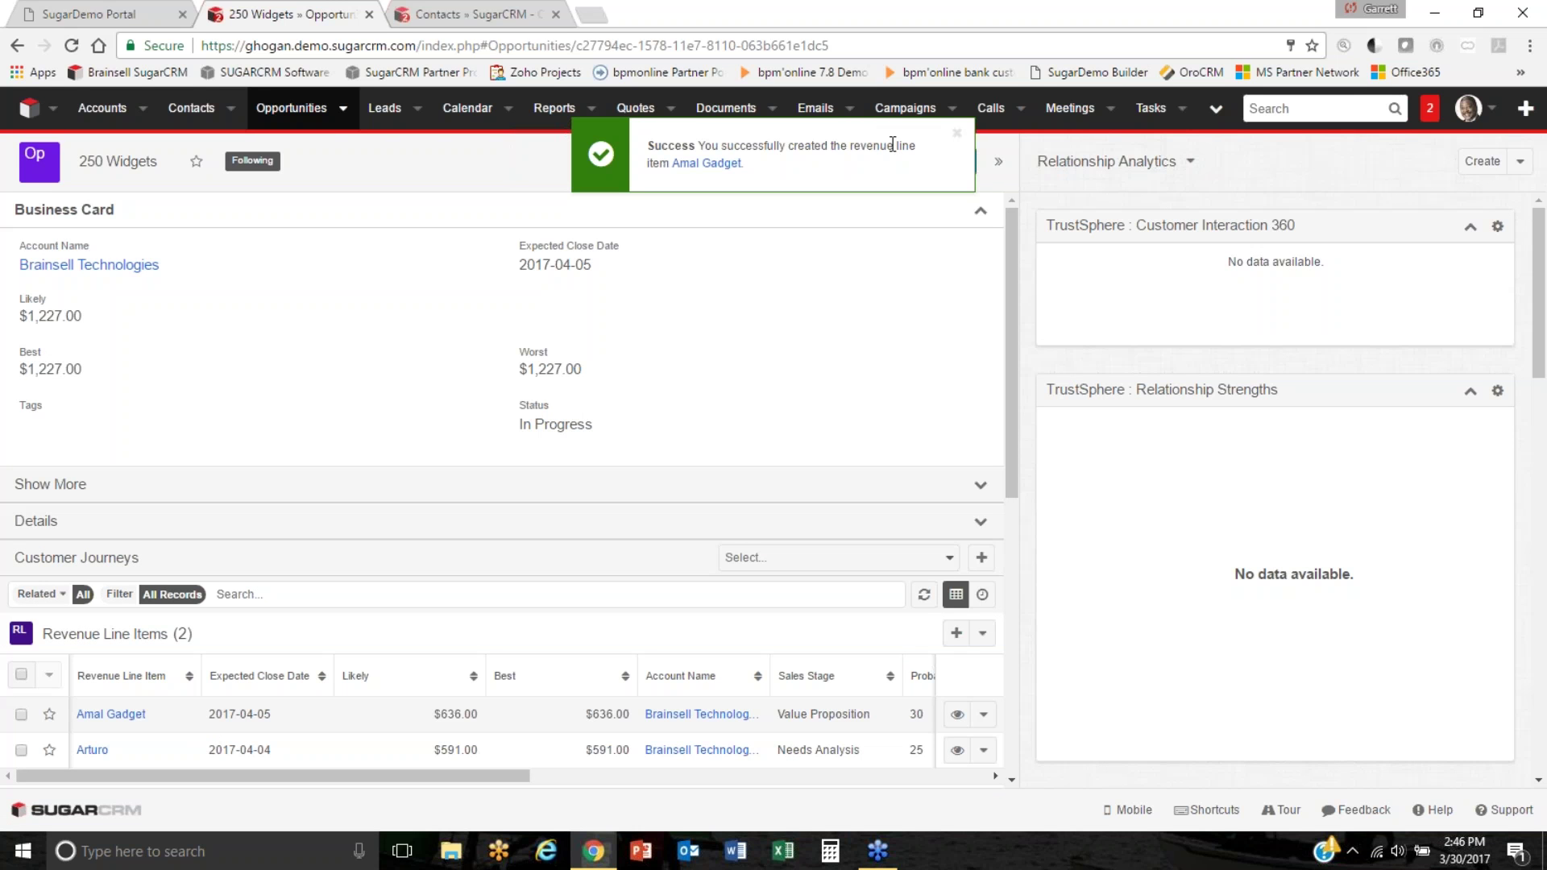
Dismiss the success notice and switch to the Accounts list.
{"action": "left_click", "coordinate": [956, 133]}
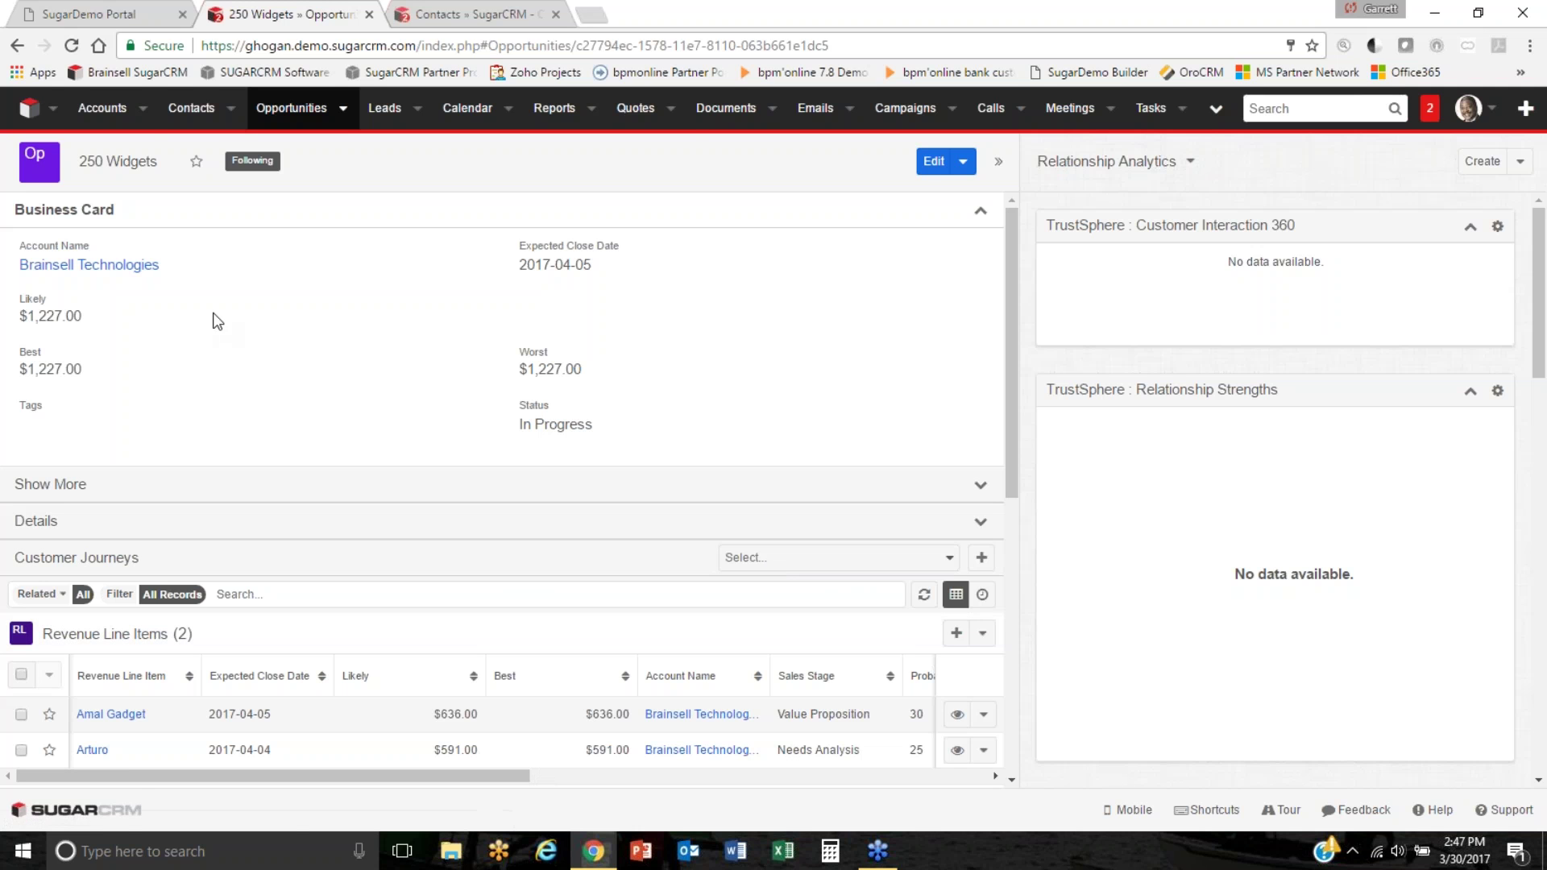
{"action": "left_click", "coordinate": [103, 110]}
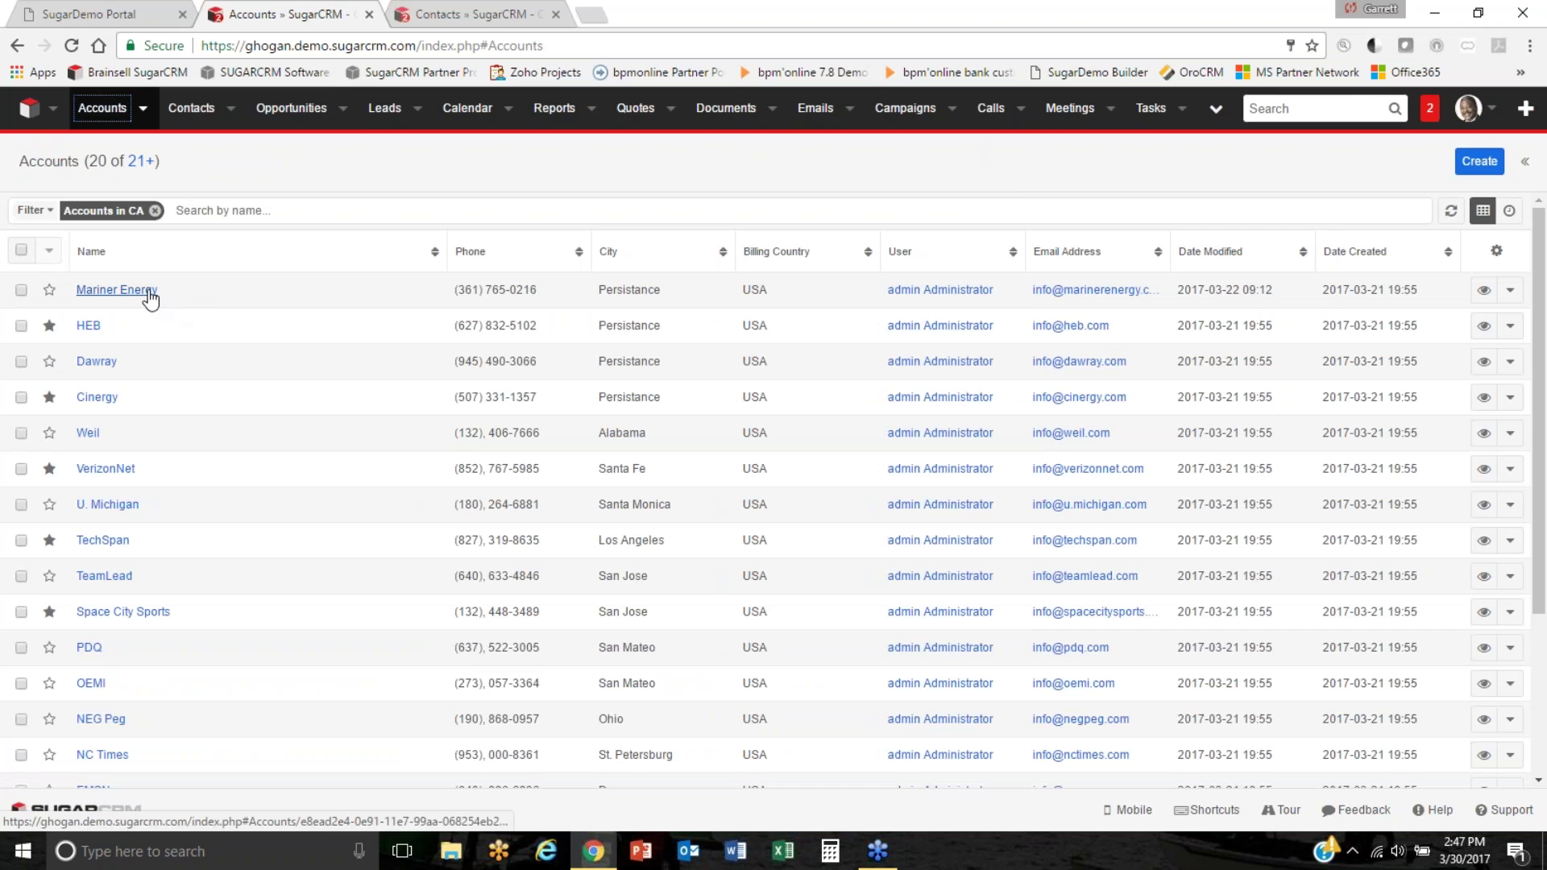
Open the Mariner Energy account and collapse its Show More and Social Media sections.
{"action": "left_click", "coordinate": [142, 295]}
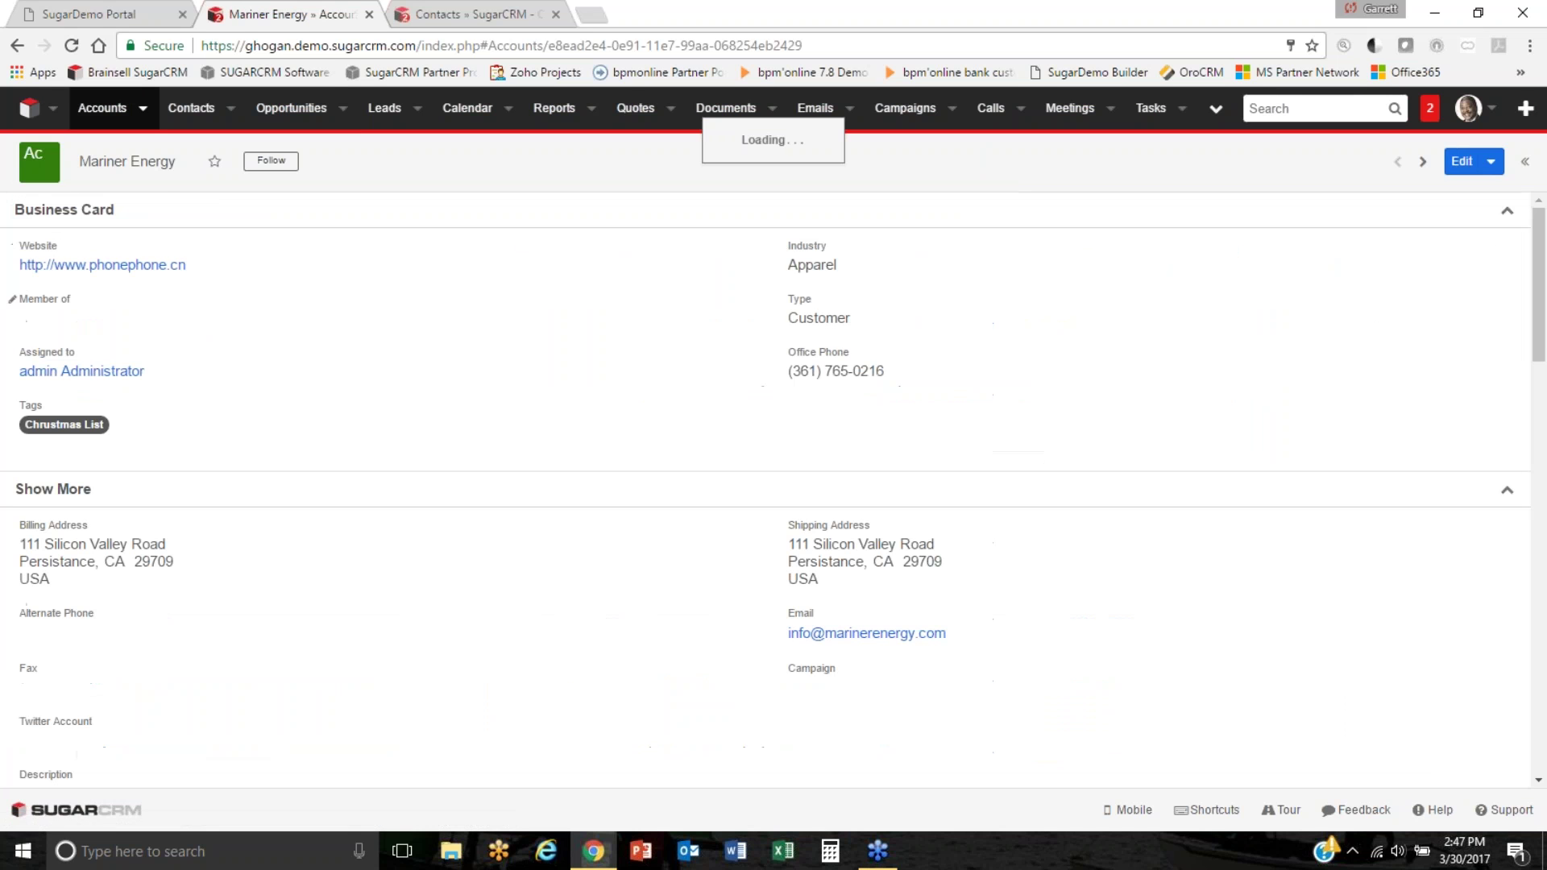
{"action": "left_click", "coordinate": [1511, 497]}
{"action": "left_click", "coordinate": [1505, 527]}
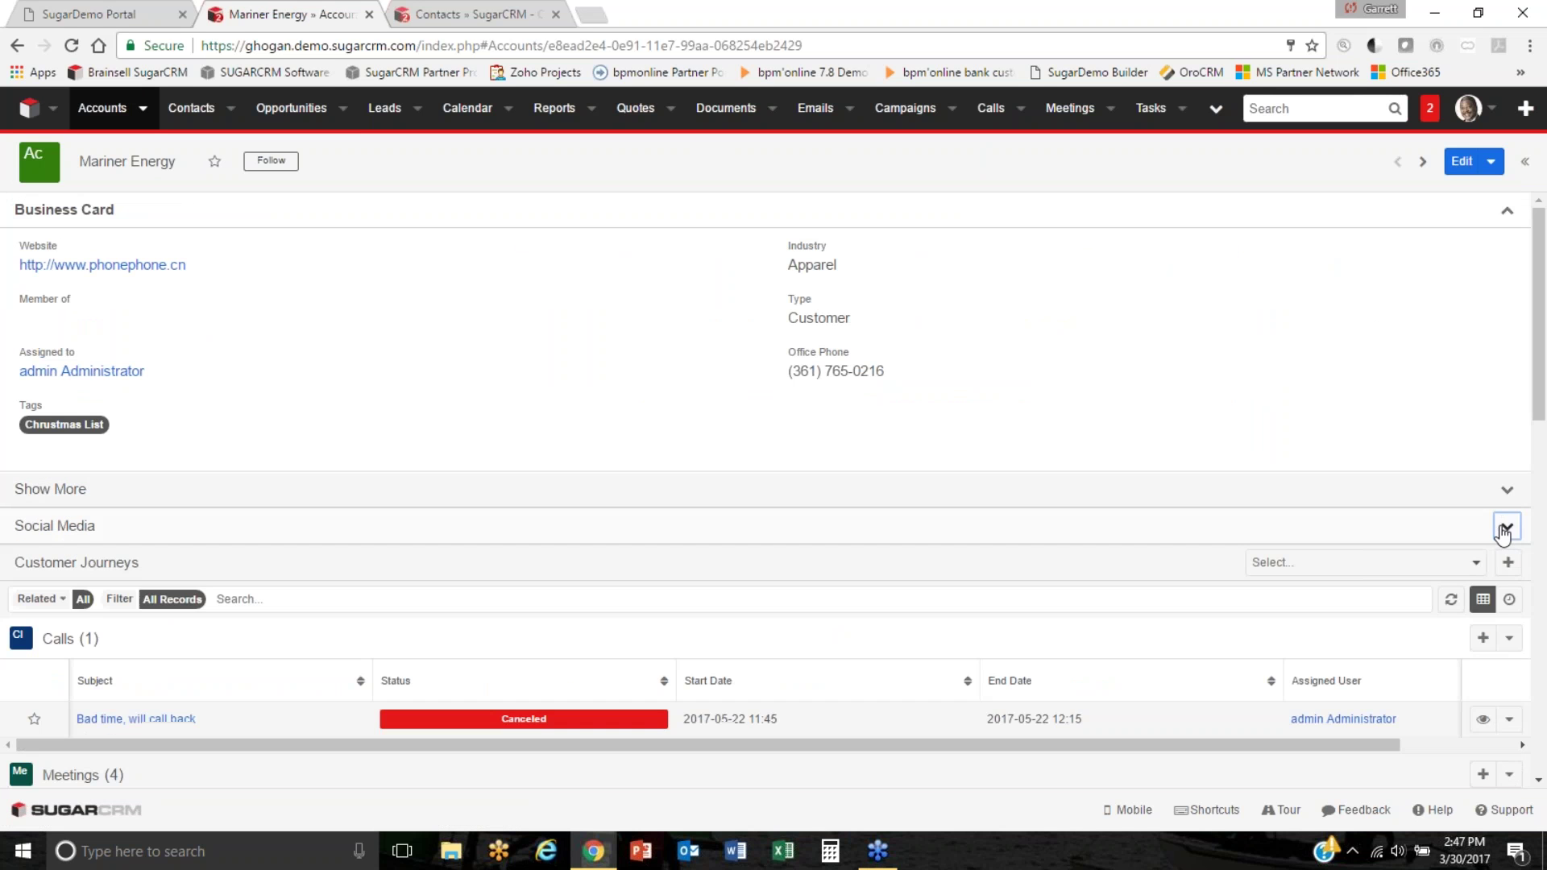
{"action": "scroll", "coordinate": [1127, 499], "scroll_direction": "down", "scroll_amount": 1}
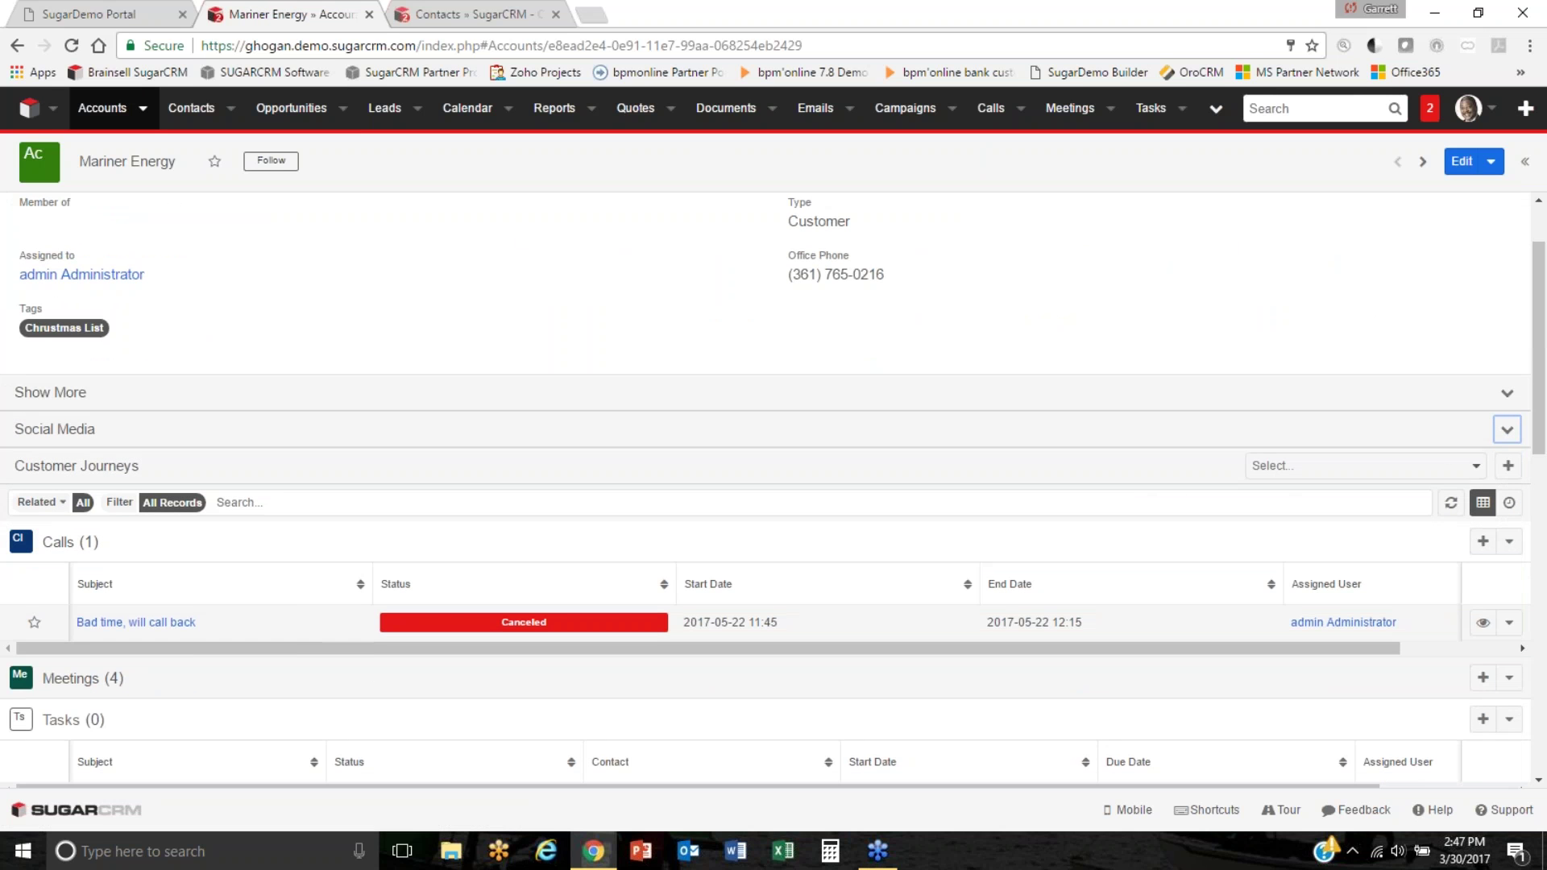
Start the On-boarding customer journey, expand its stages, and complete the purchase-and-sign activity.
{"action": "left_click", "coordinate": [1474, 473]}
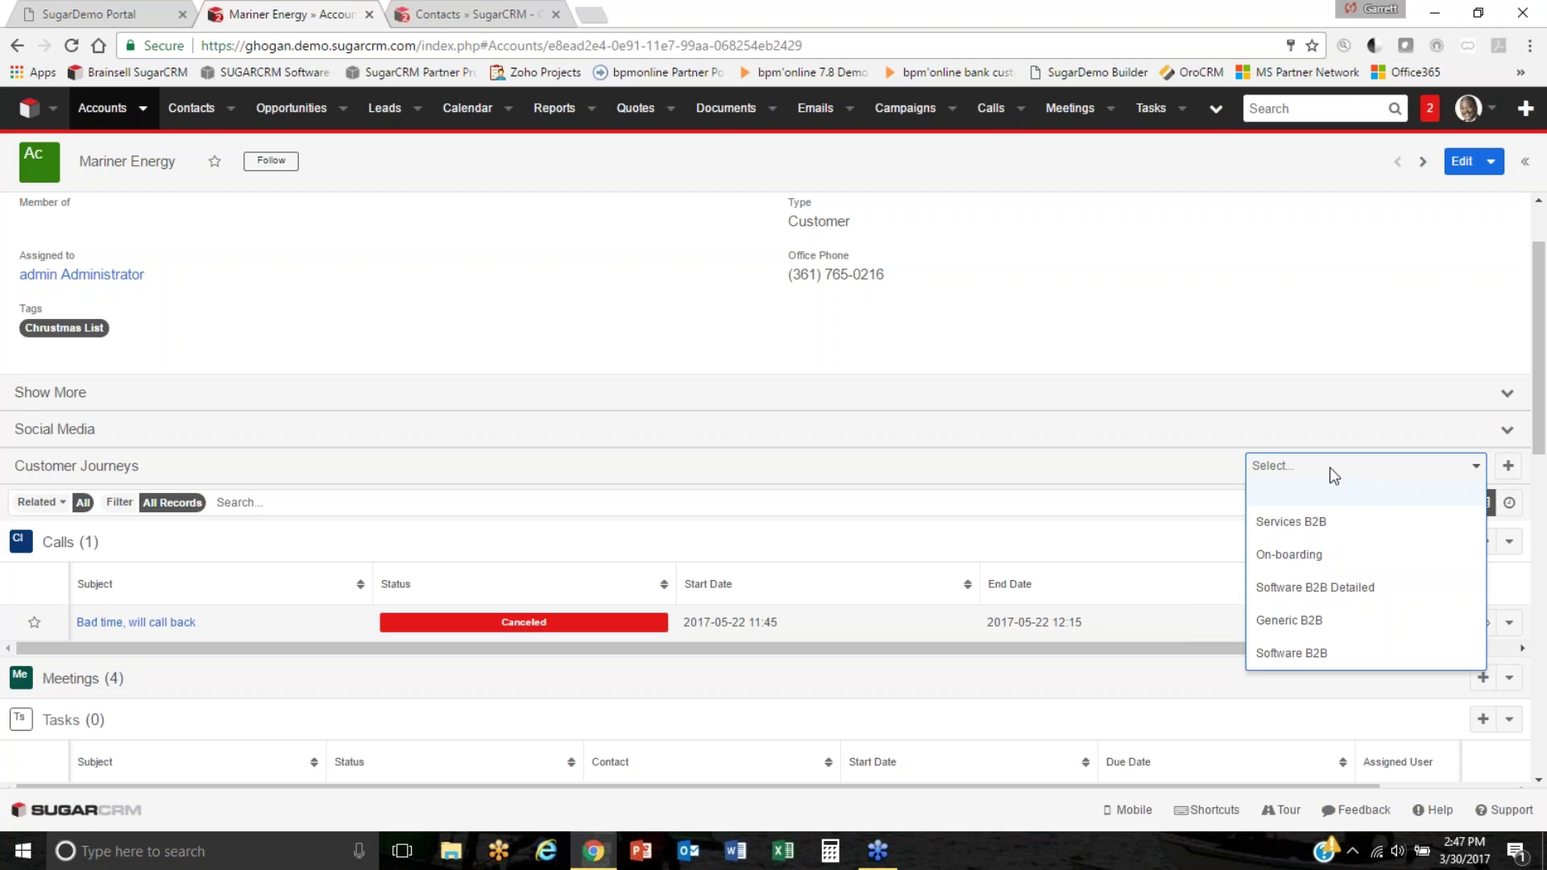
{"action": "left_click", "coordinate": [1296, 554]}
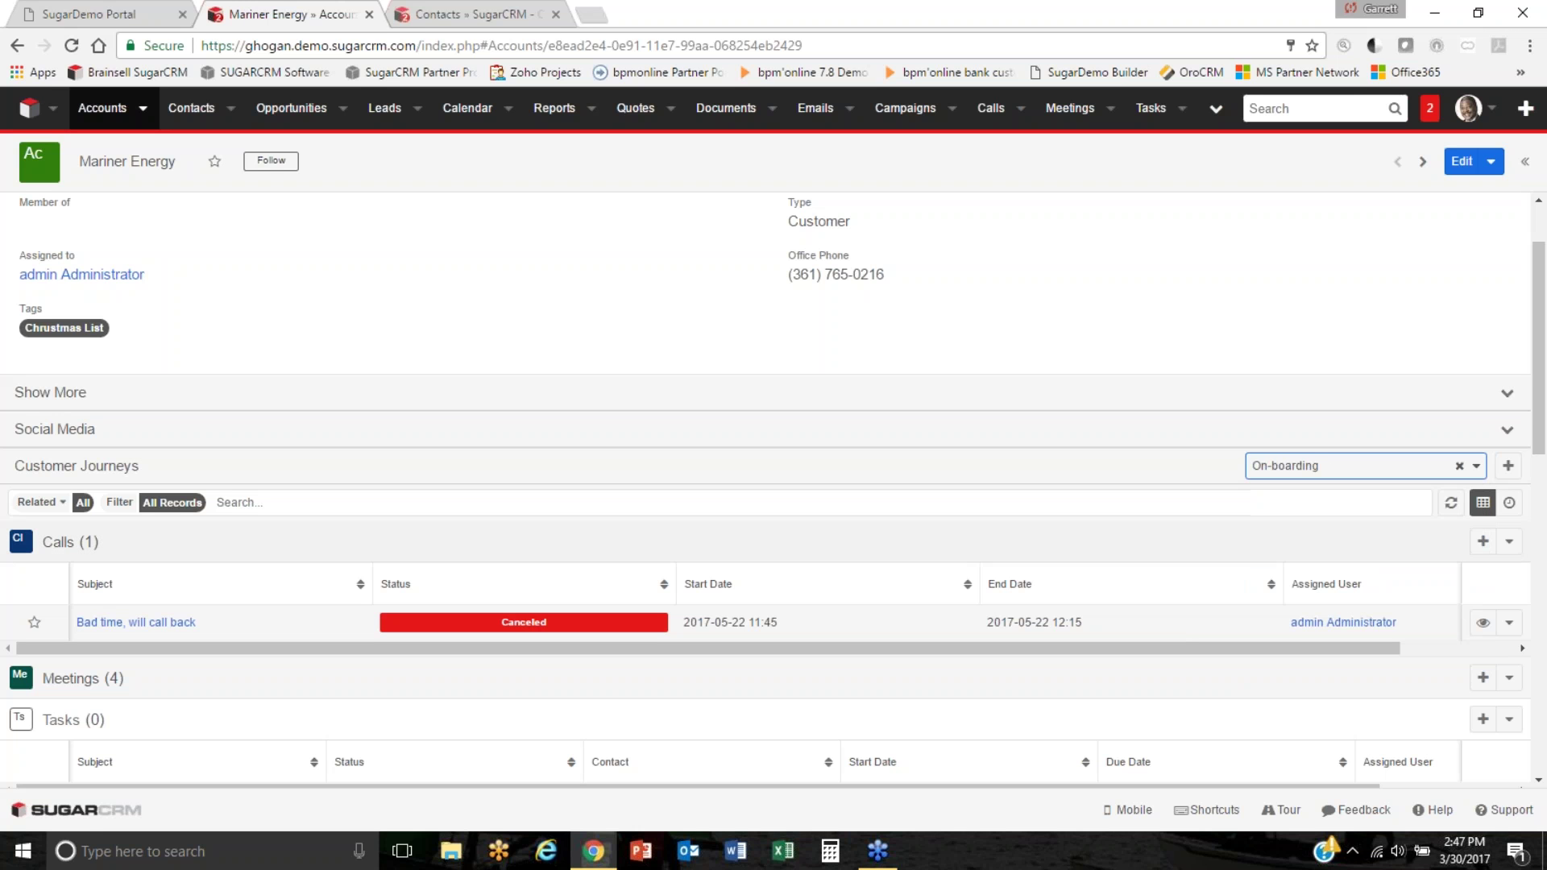
{"action": "left_click", "coordinate": [1509, 476]}
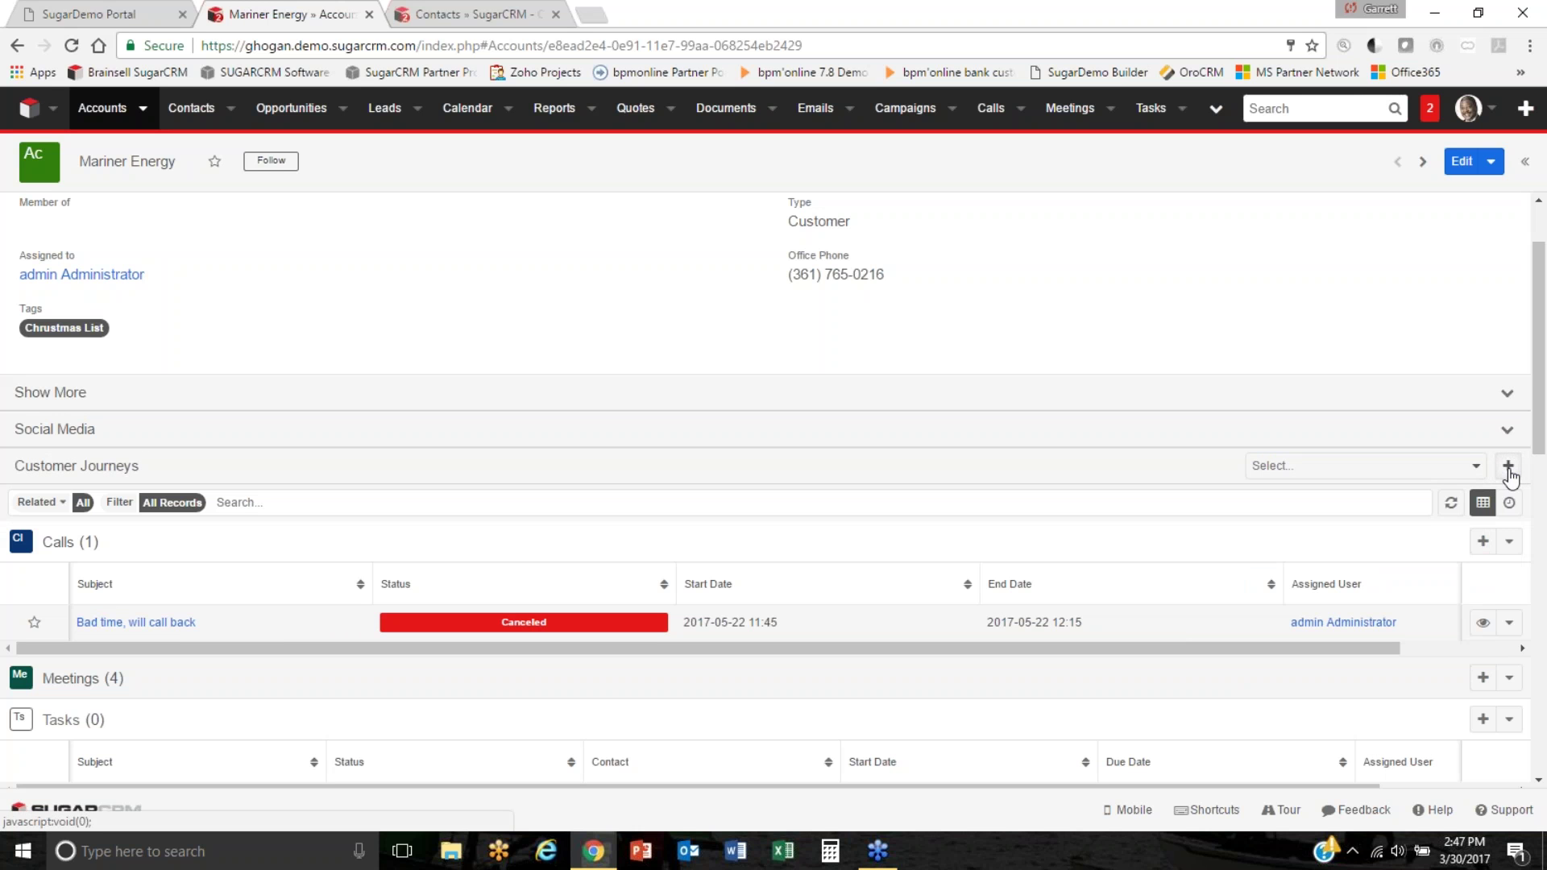
{"action": "left_click", "coordinate": [1148, 473]}
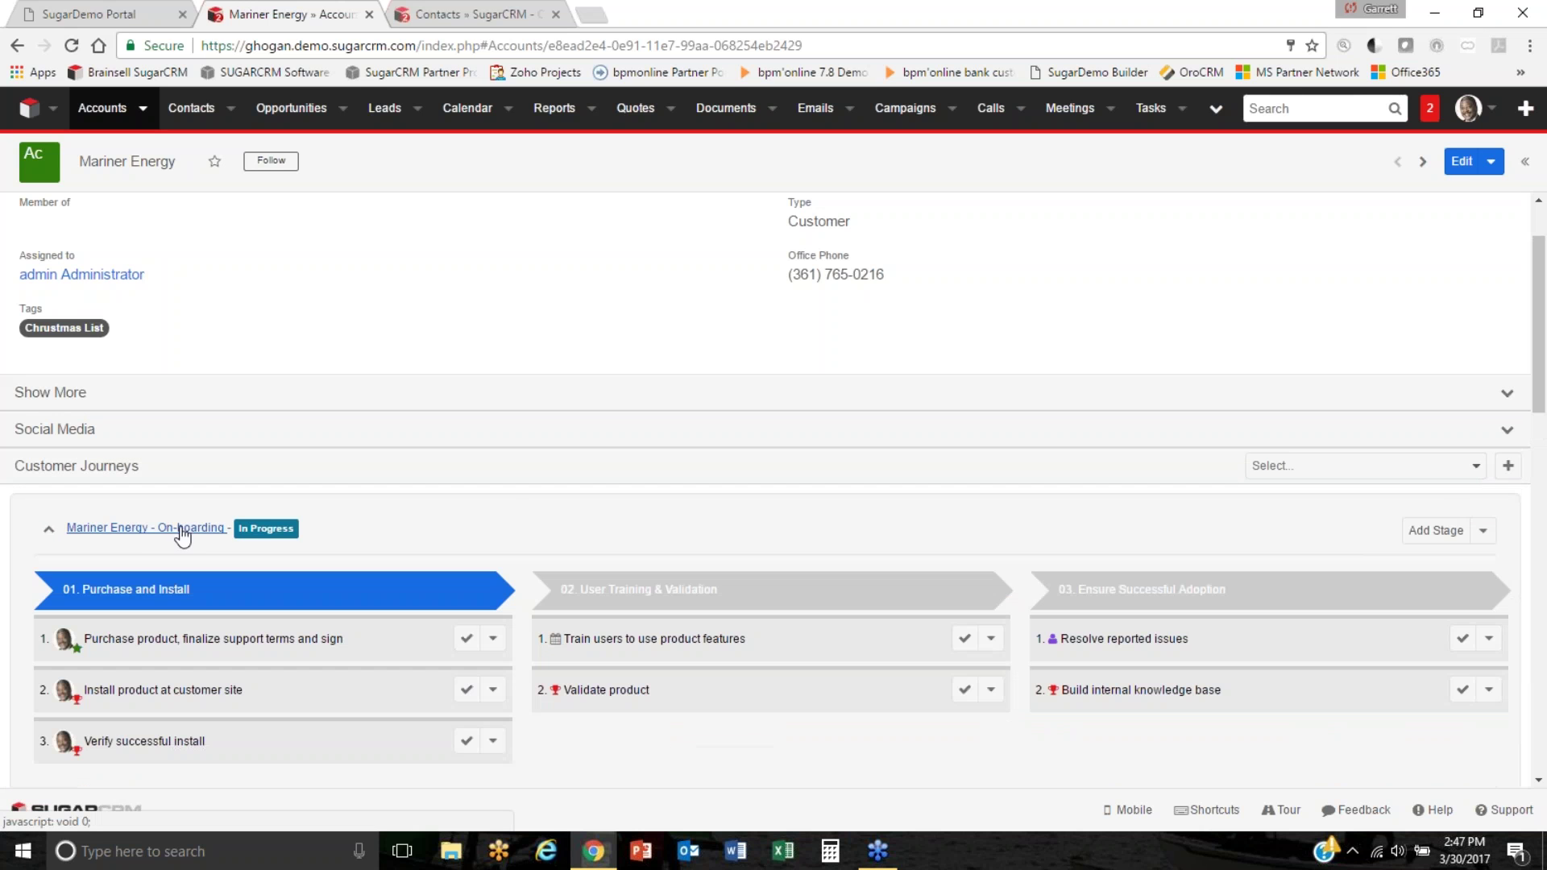
{"action": "scroll", "coordinate": [544, 515], "scroll_direction": "down", "scroll_amount": 4}
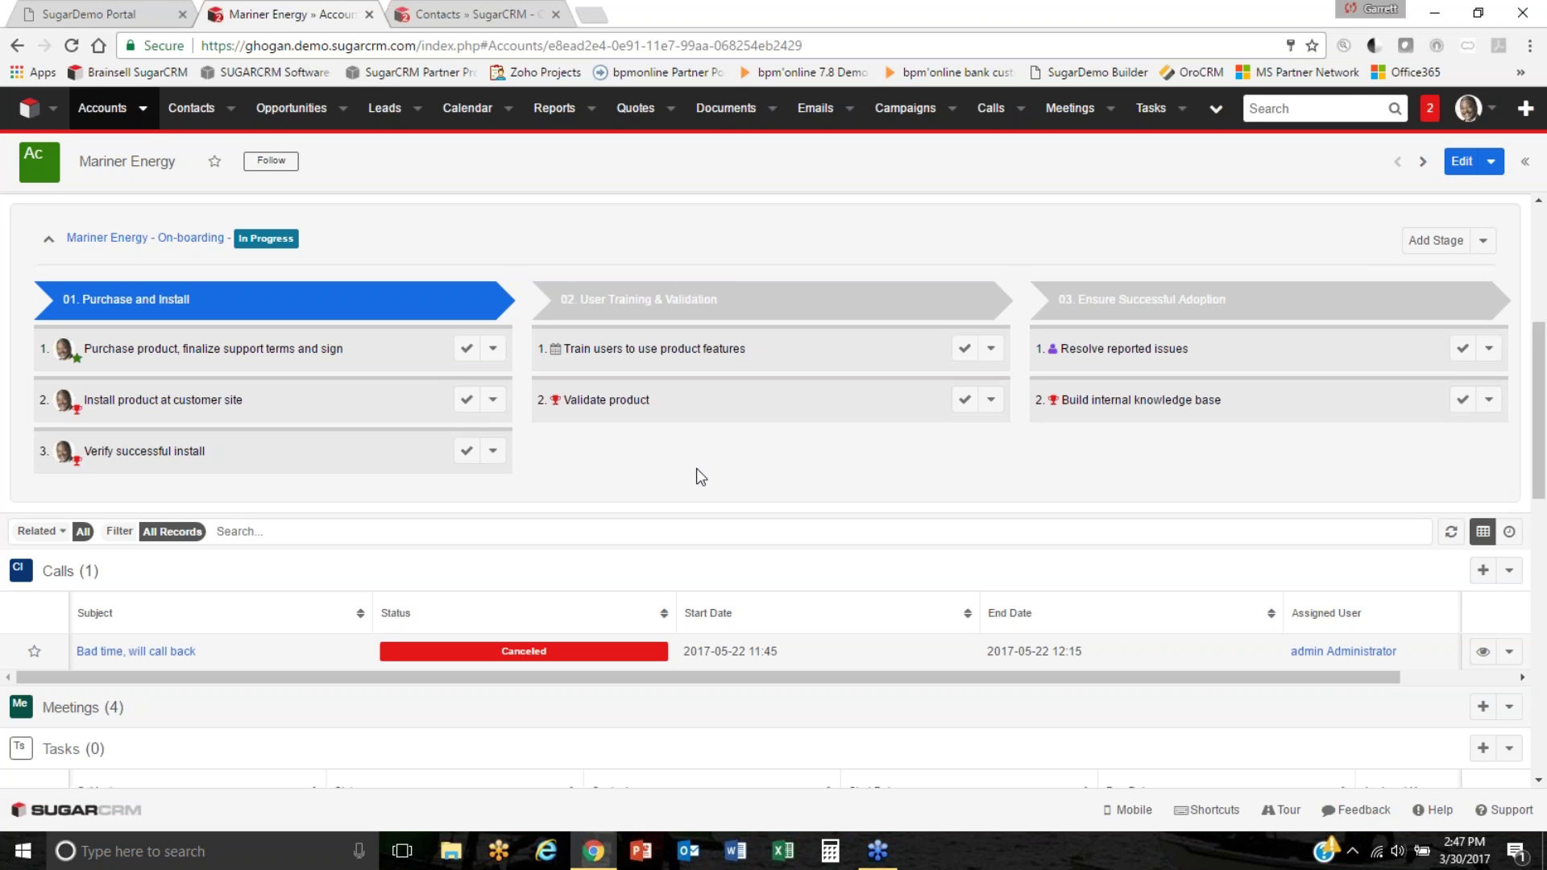
{"action": "left_click", "coordinate": [466, 349]}
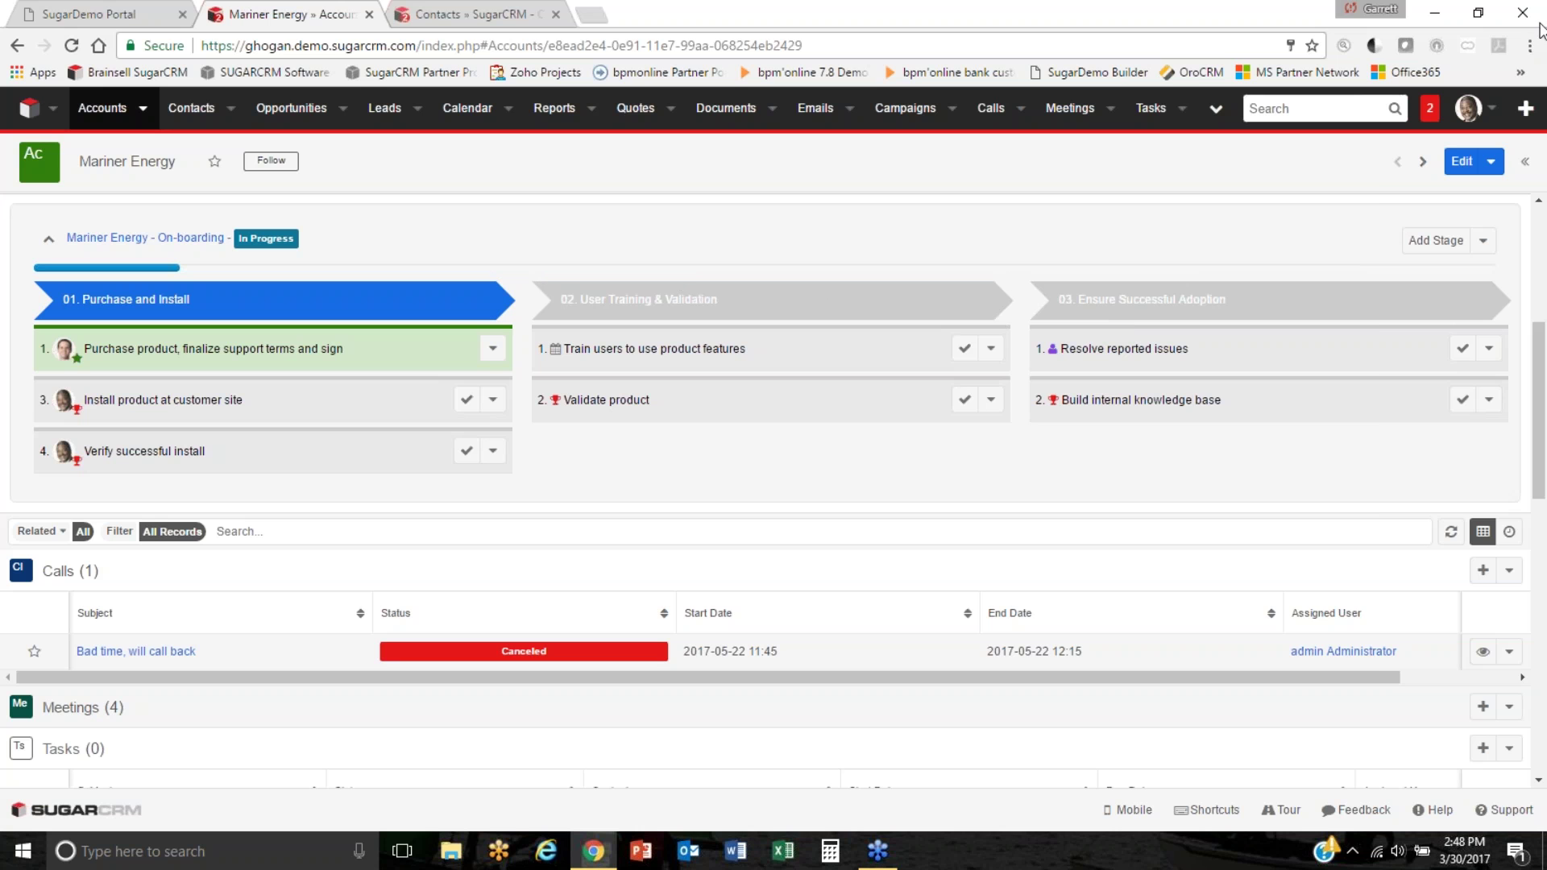
Open the overflow list of additional modules.
{"action": "left_click", "coordinate": [1217, 111]}
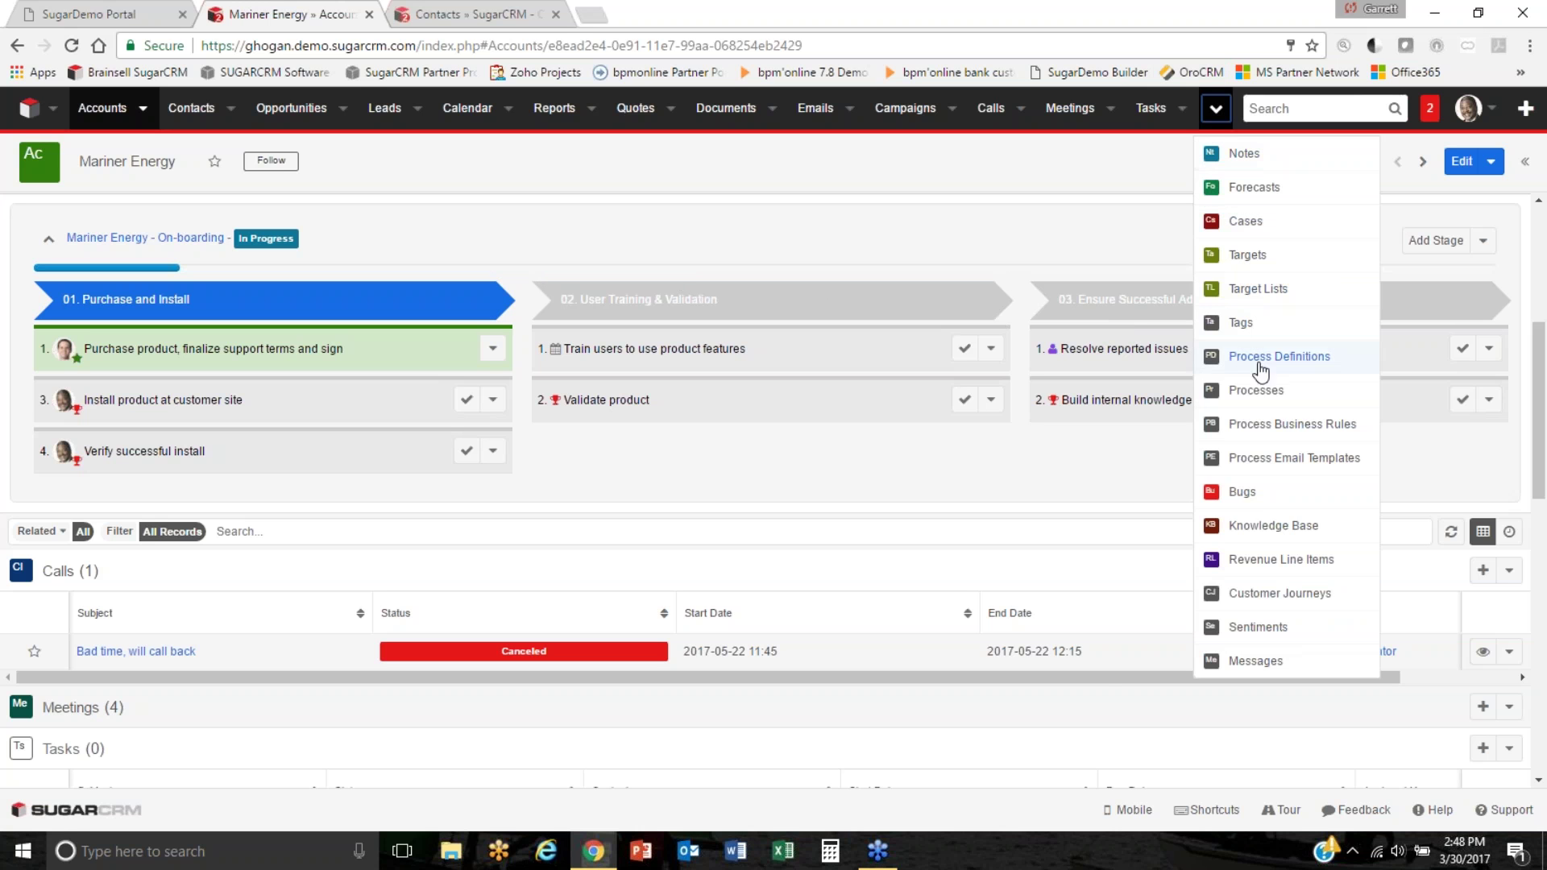
Go to Customer Journeys and preview Mariner Energy - On-boarding and several Lead Nurture journeys.
{"action": "left_click", "coordinate": [1281, 593]}
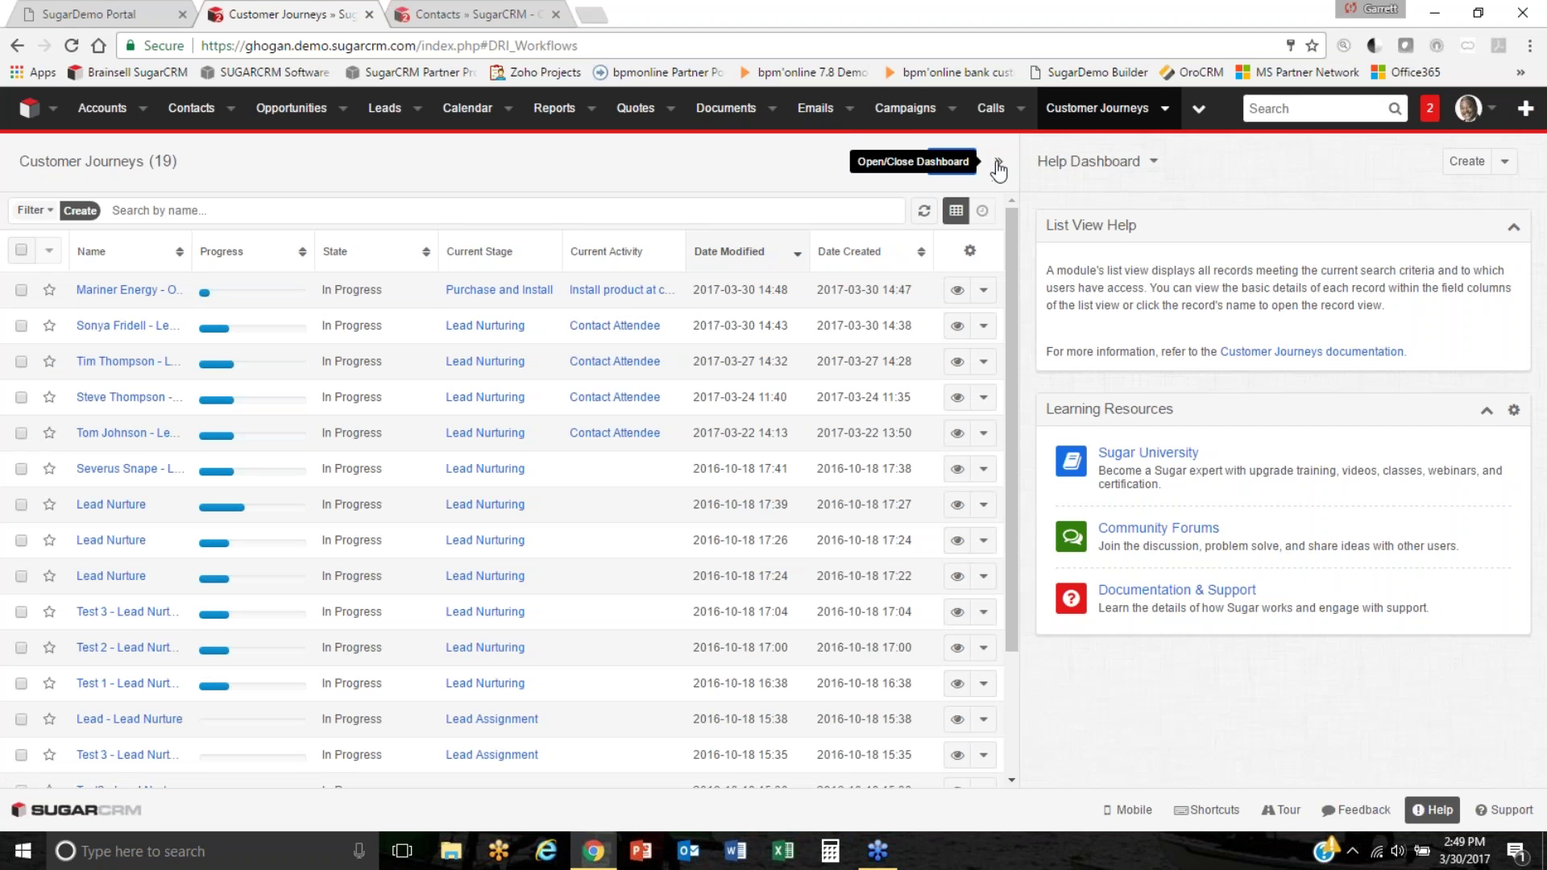
{"action": "left_click", "coordinate": [957, 290]}
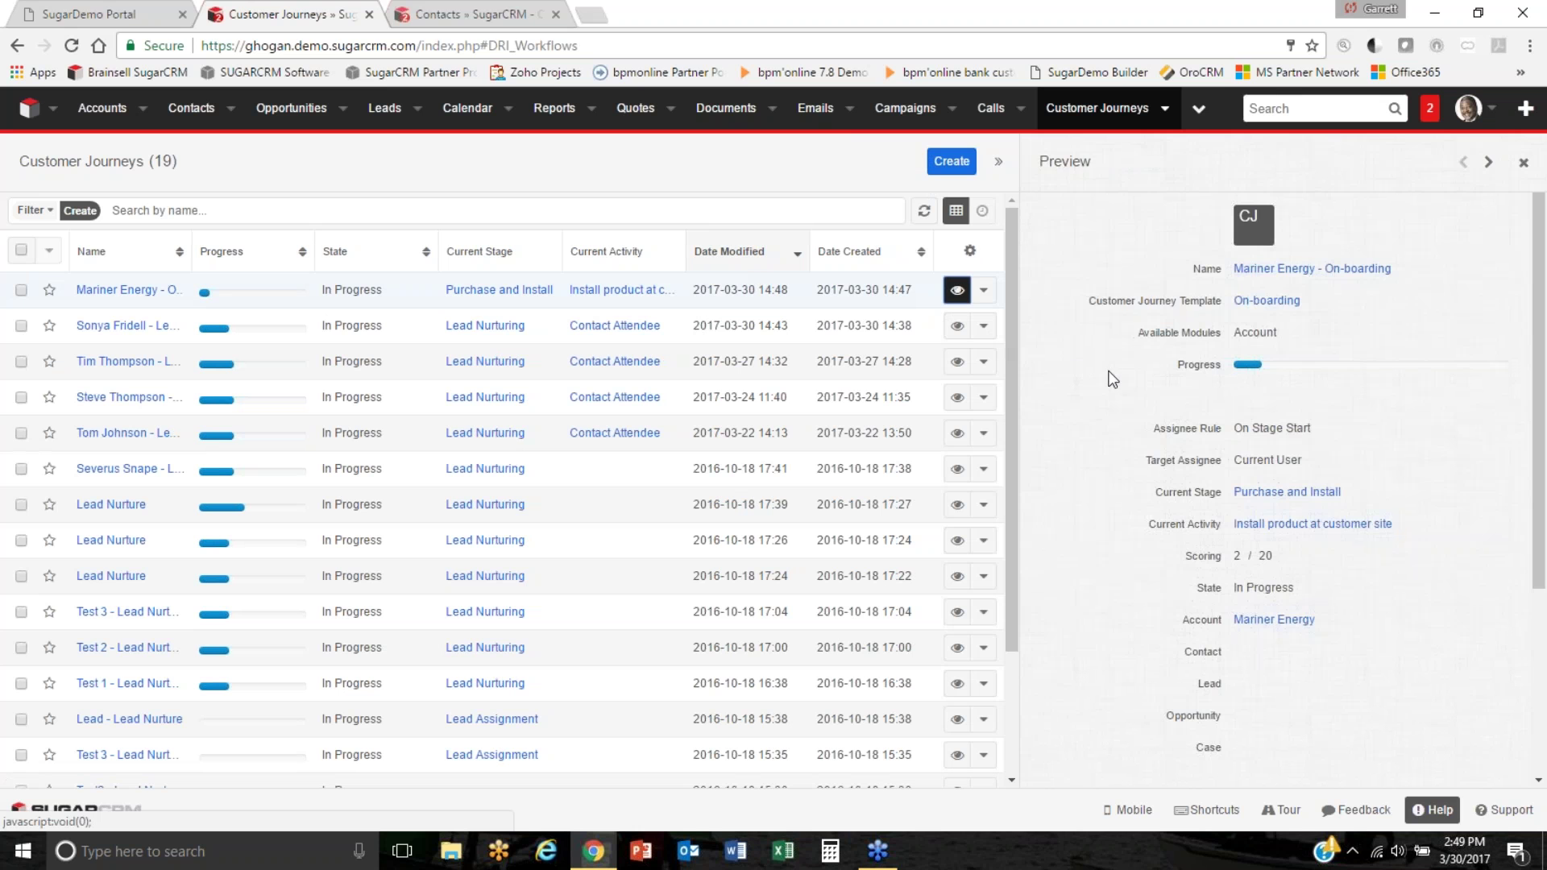
{"action": "left_click", "coordinate": [956, 469]}
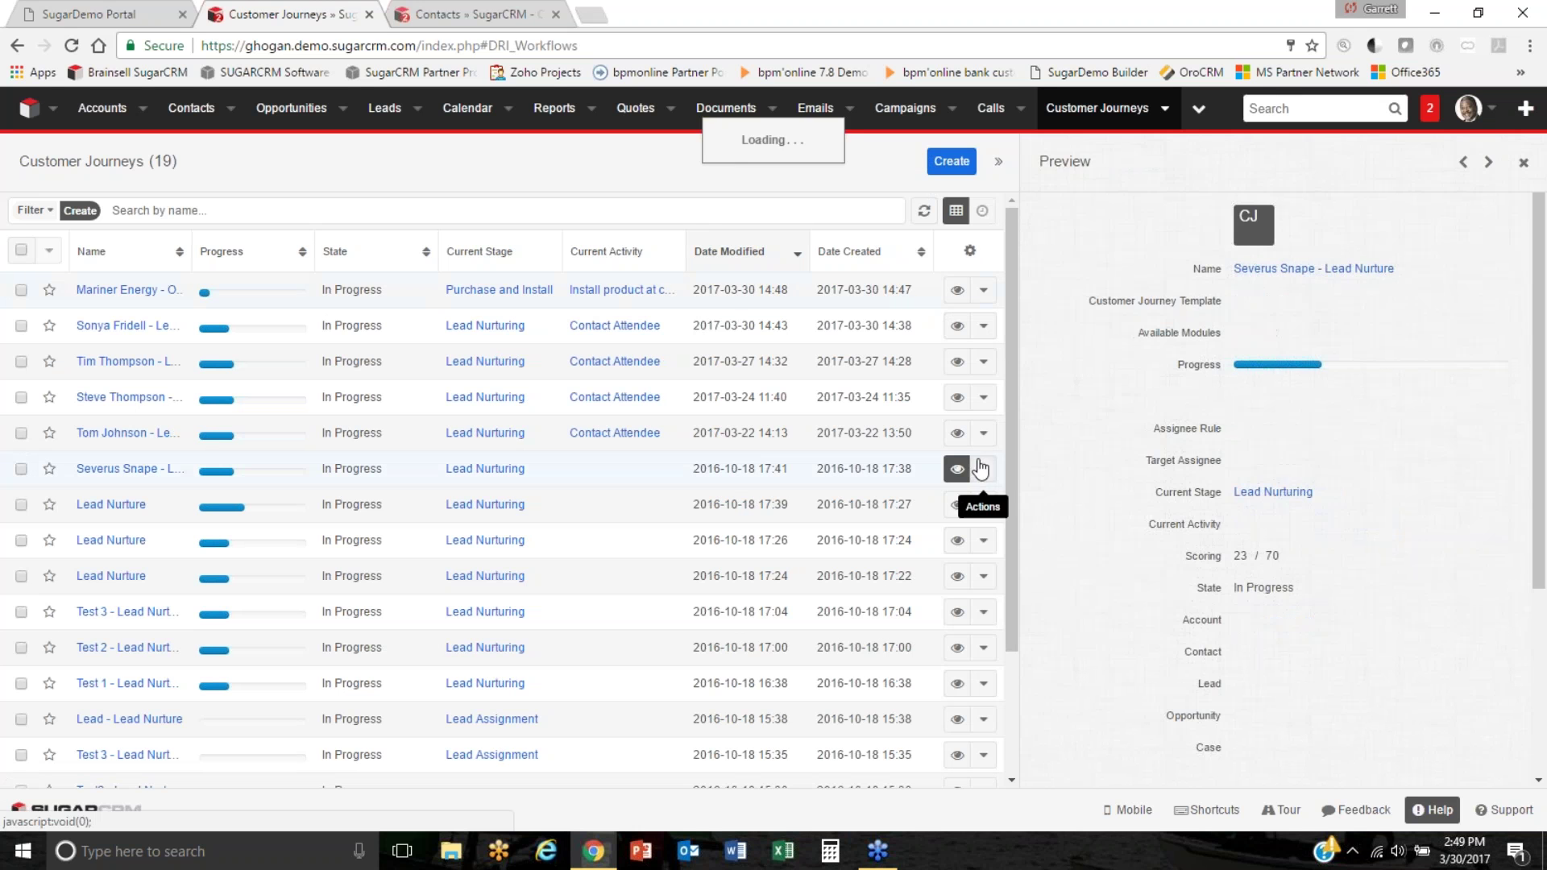
{"action": "left_click", "coordinate": [1488, 161]}
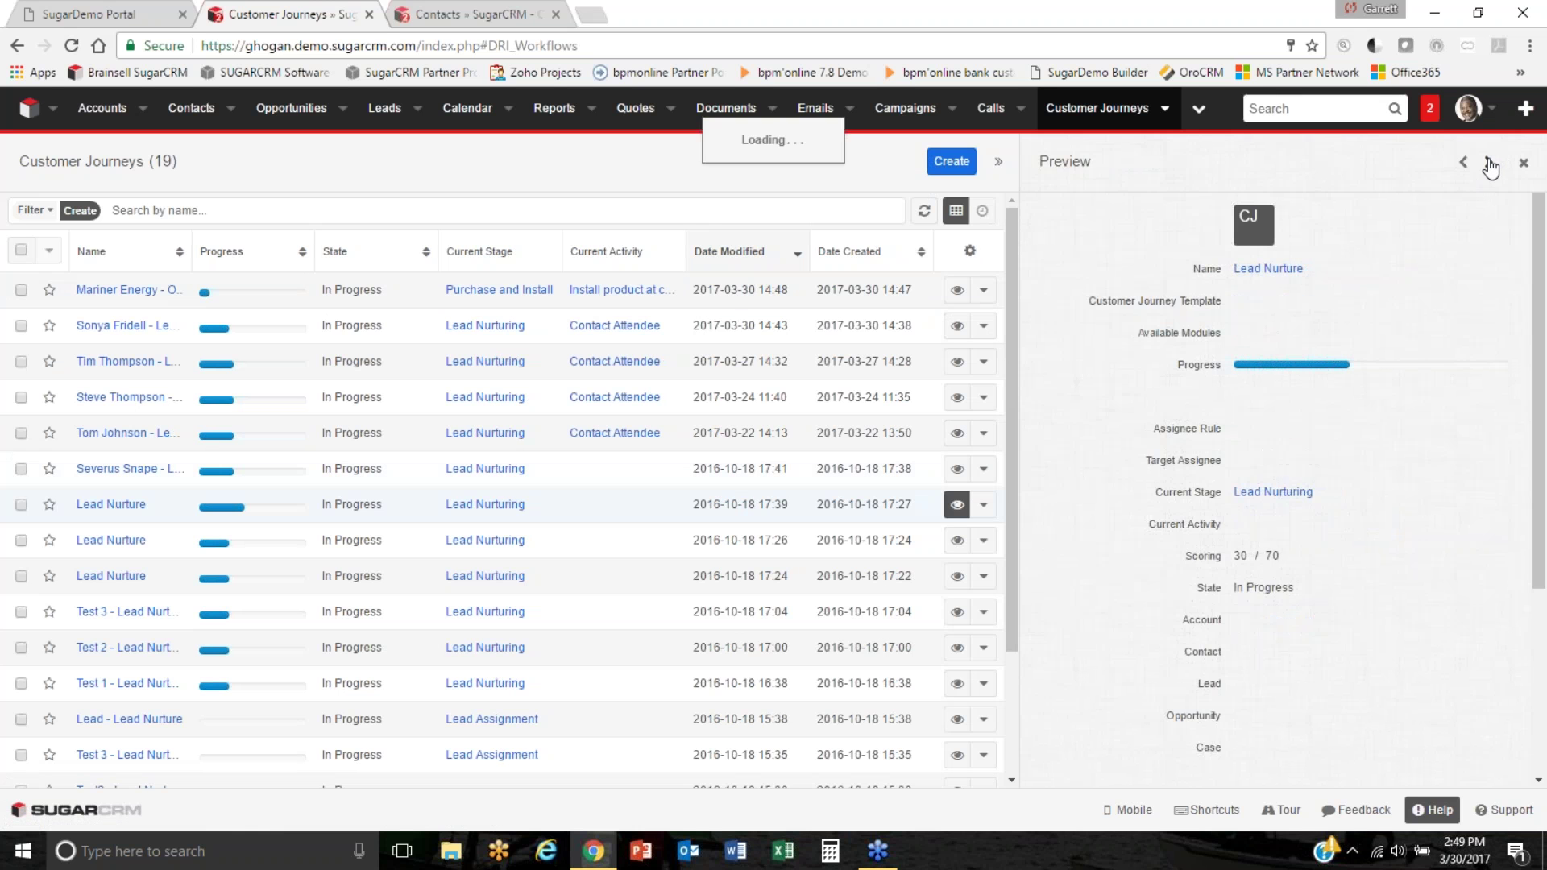
{"action": "left_click", "coordinate": [1488, 162]}
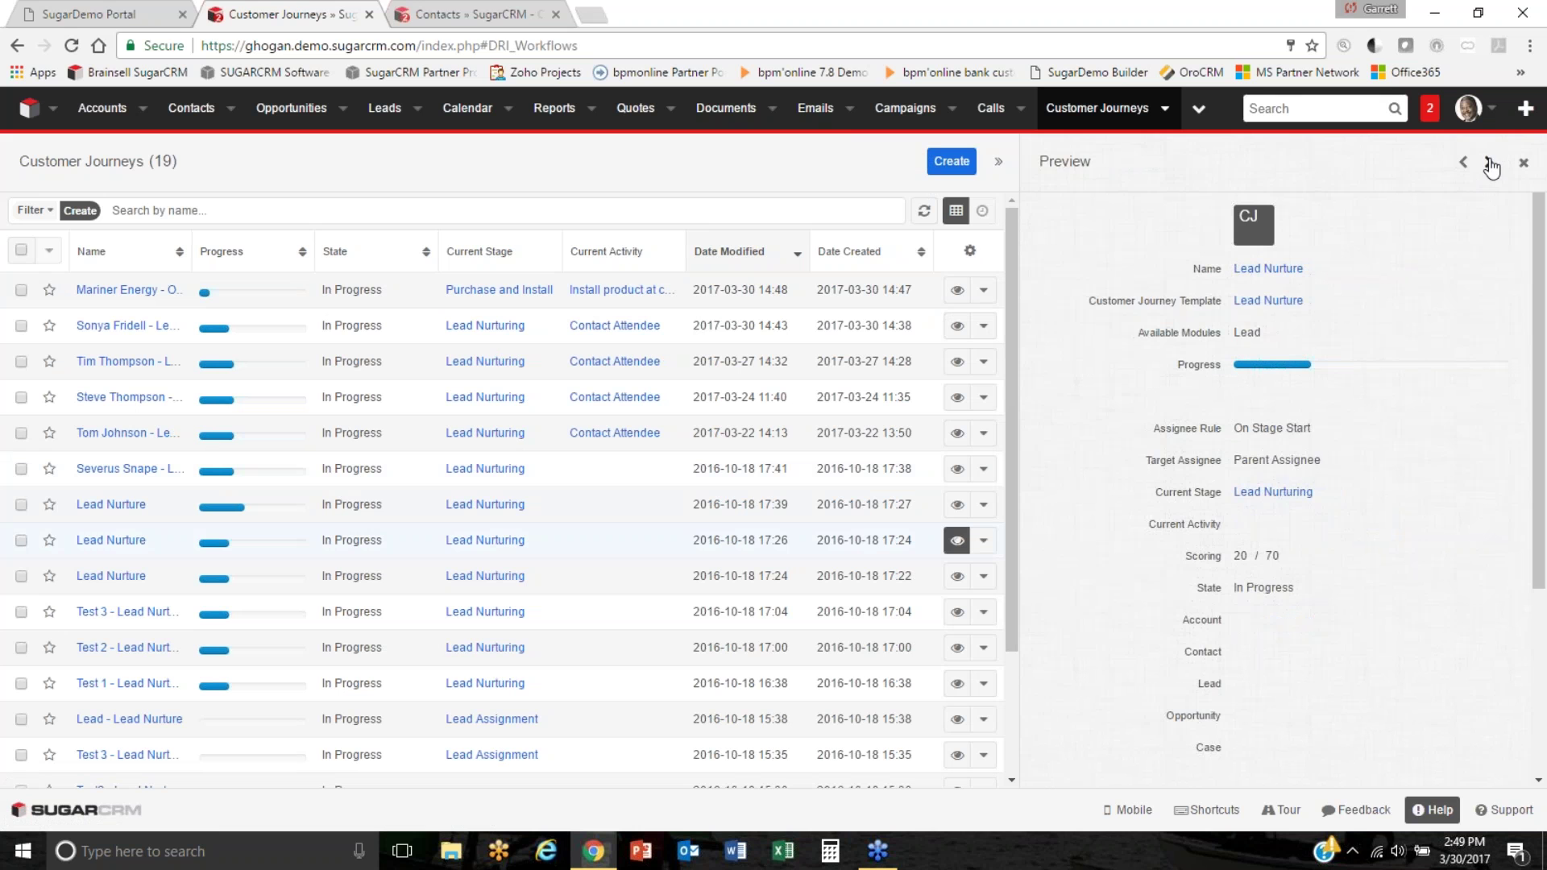
{"action": "left_click", "coordinate": [1489, 163]}
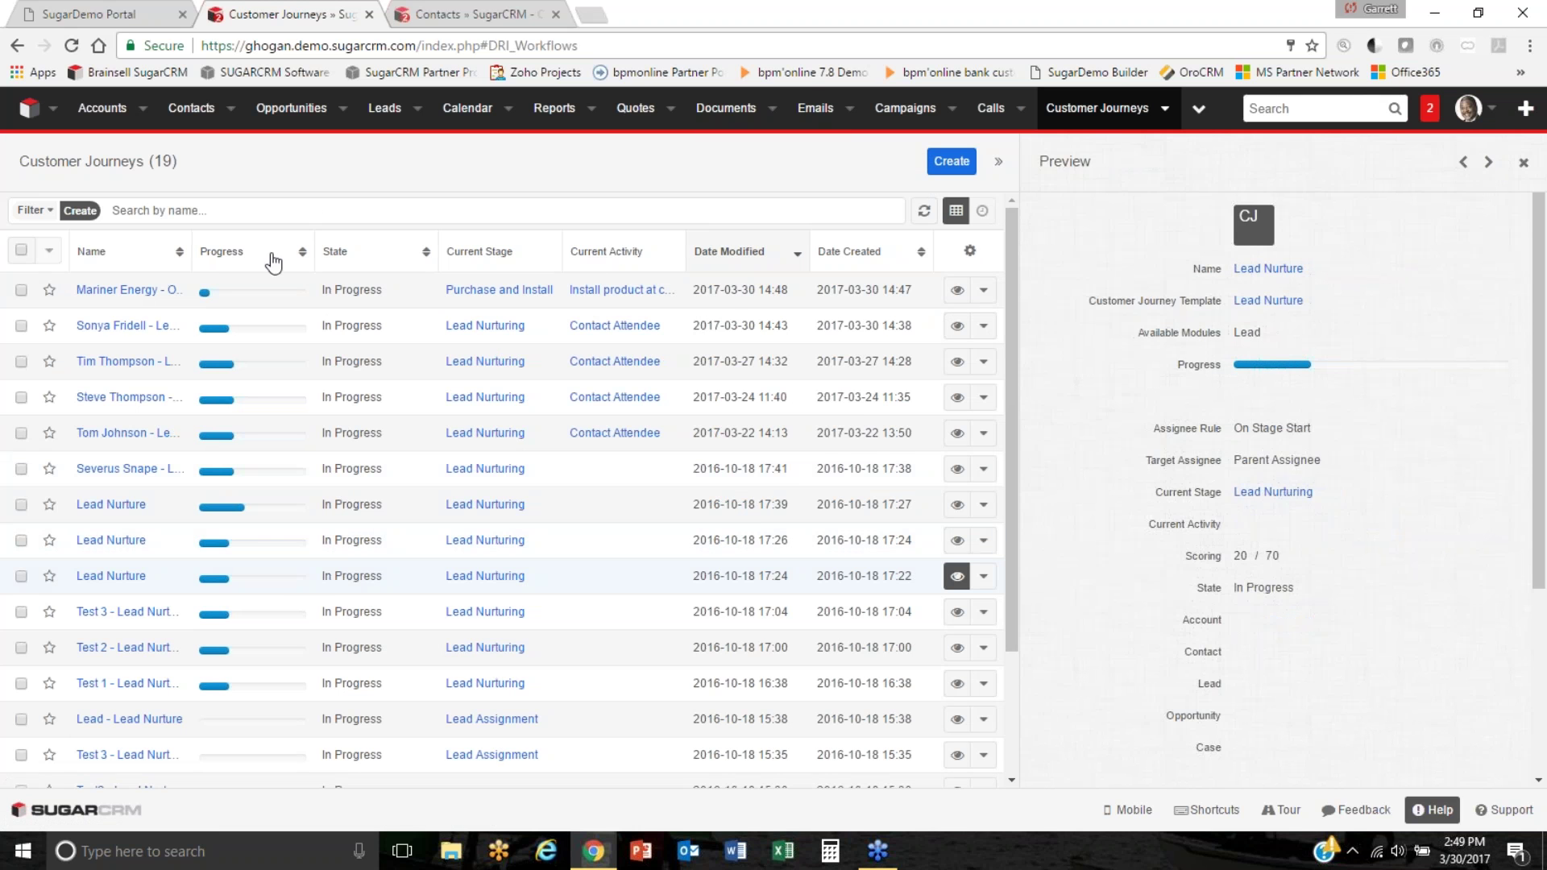
Widen the Name column, close the preview, and open a lead's Lead Nurture journey.
{"action": "left_click_drag", "start_coordinate": [193, 253], "coordinate": [285, 252]}
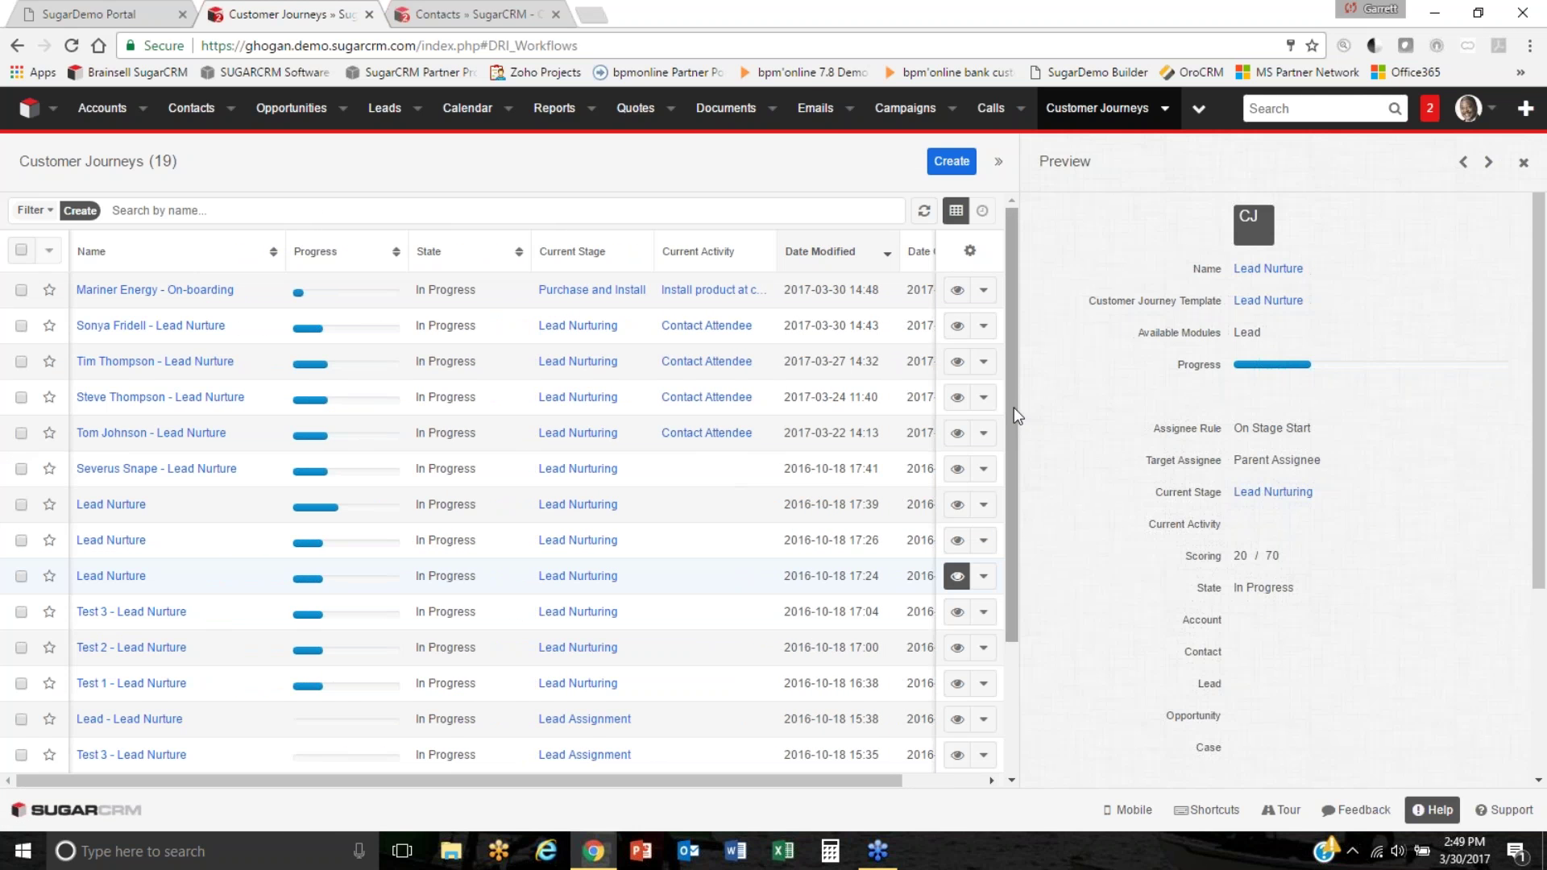
{"action": "left_click_drag", "start_coordinate": [1013, 410], "coordinate": [1023, 532]}
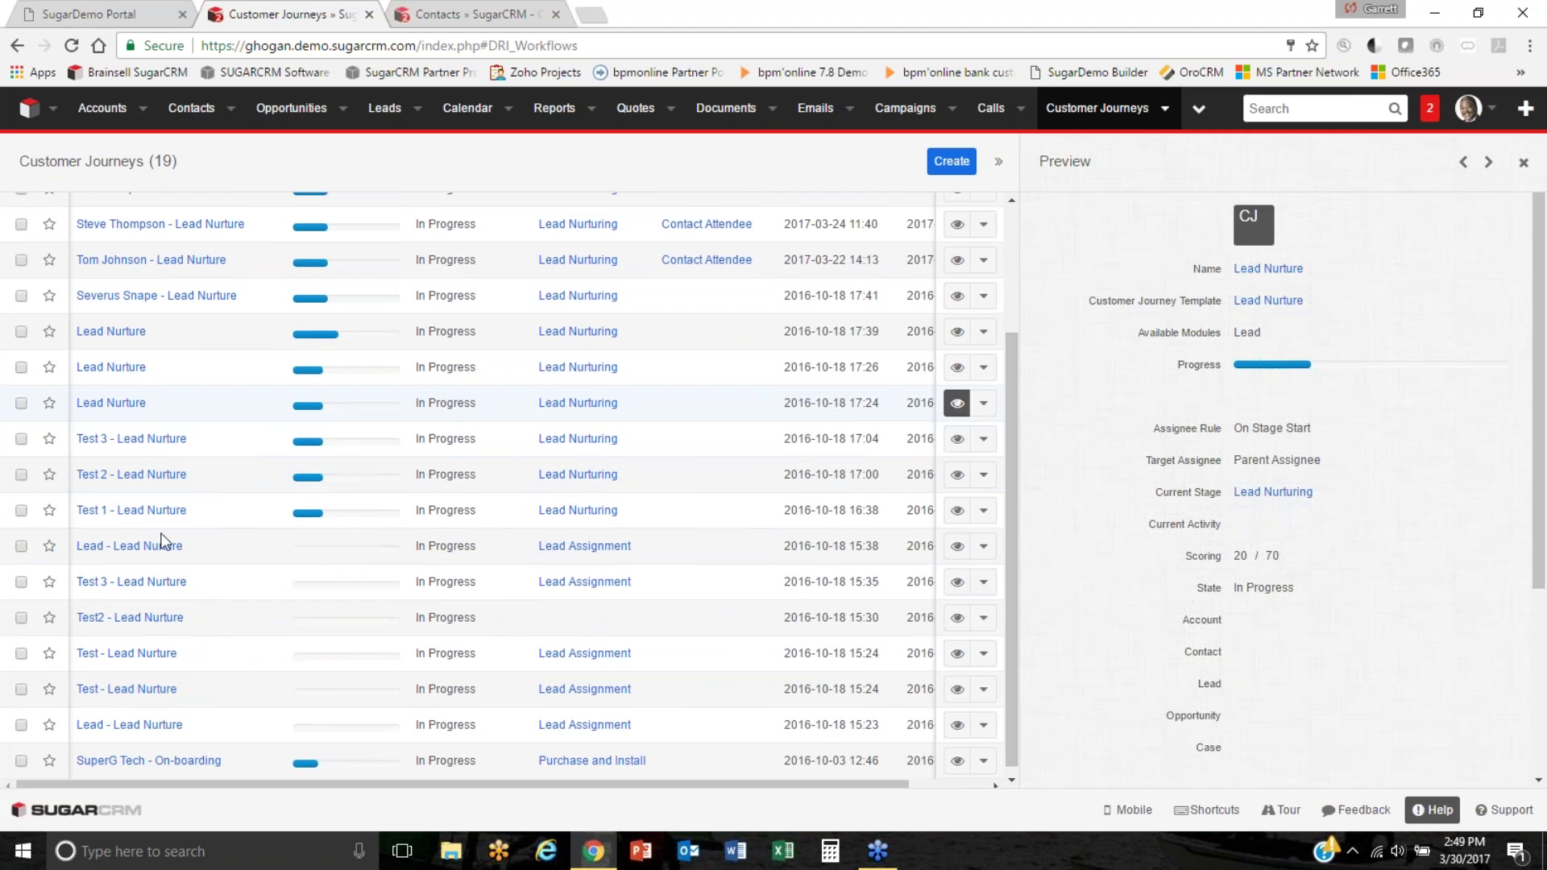
{"action": "left_click_drag", "start_coordinate": [1013, 443], "coordinate": [1015, 318]}
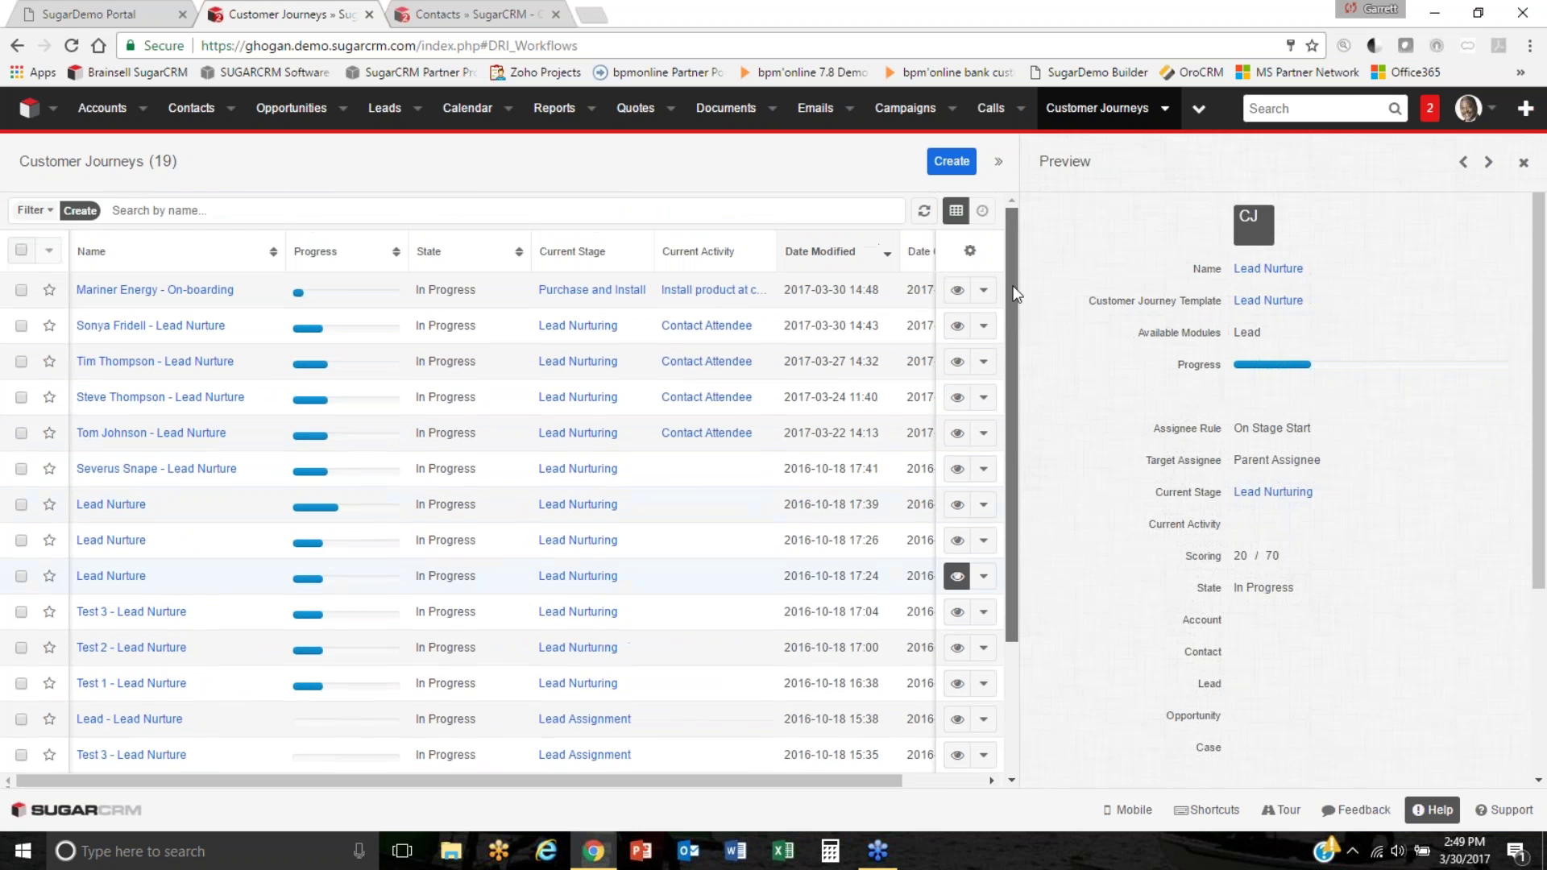
{"action": "left_click", "coordinate": [957, 325]}
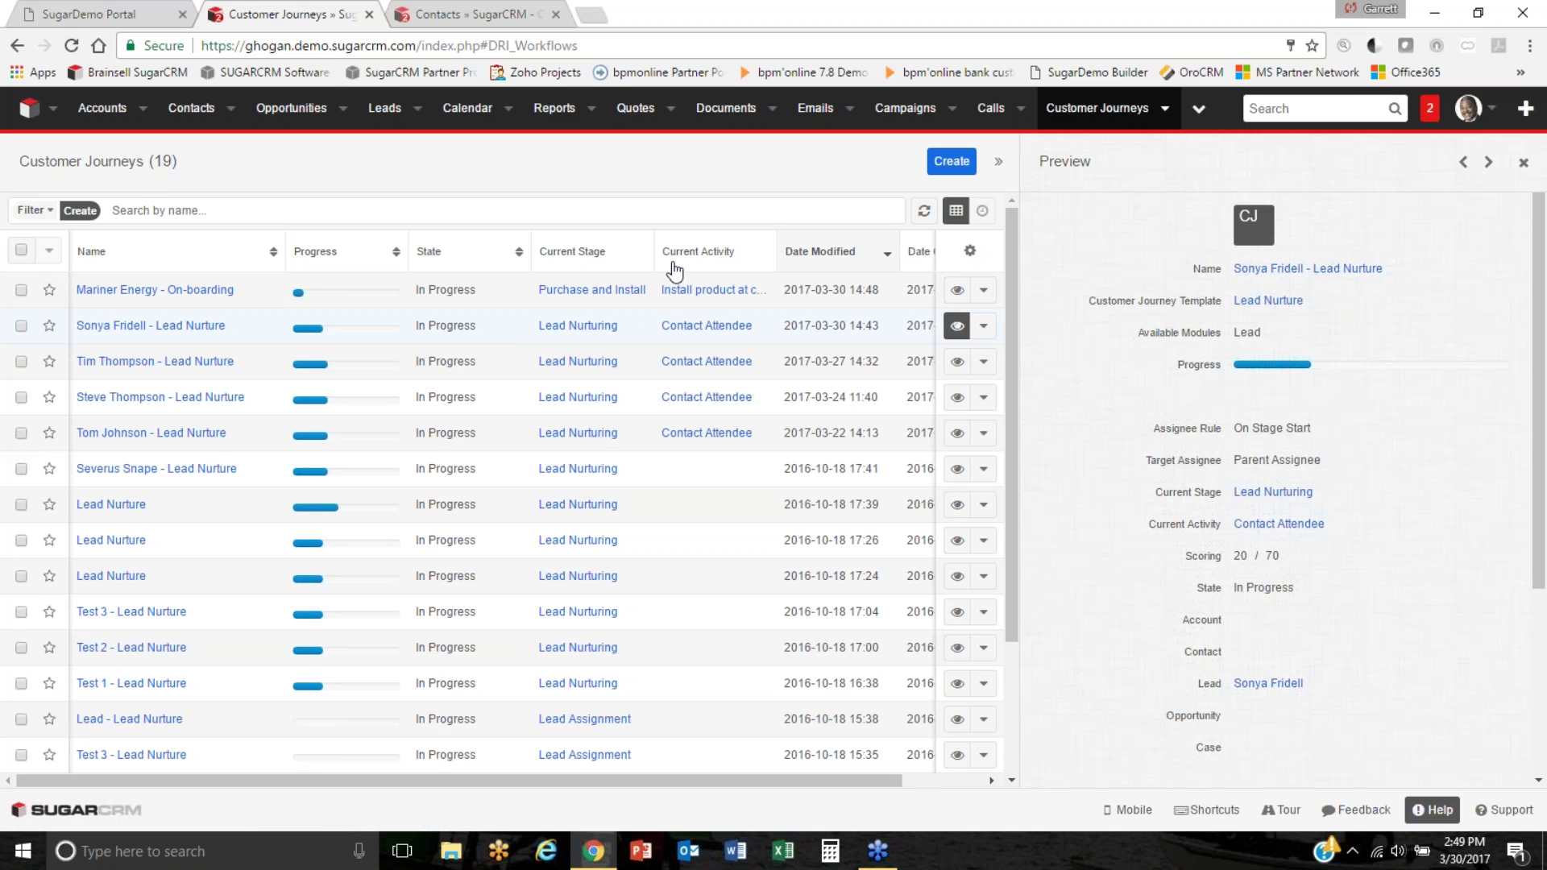
{"action": "left_click", "coordinate": [998, 161]}
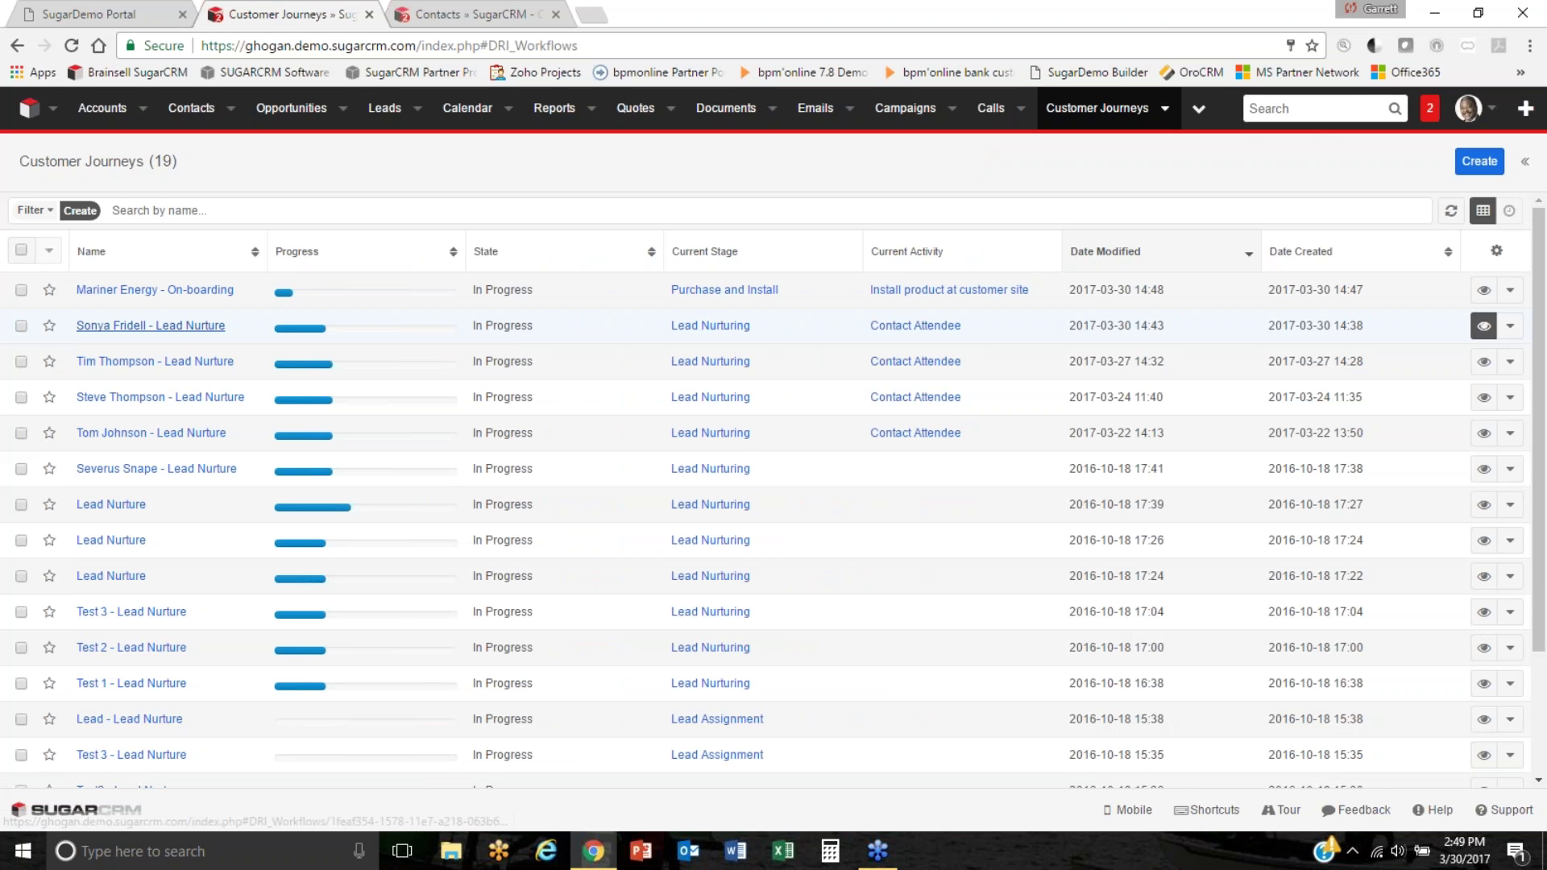
{"action": "left_click", "coordinate": [156, 326]}
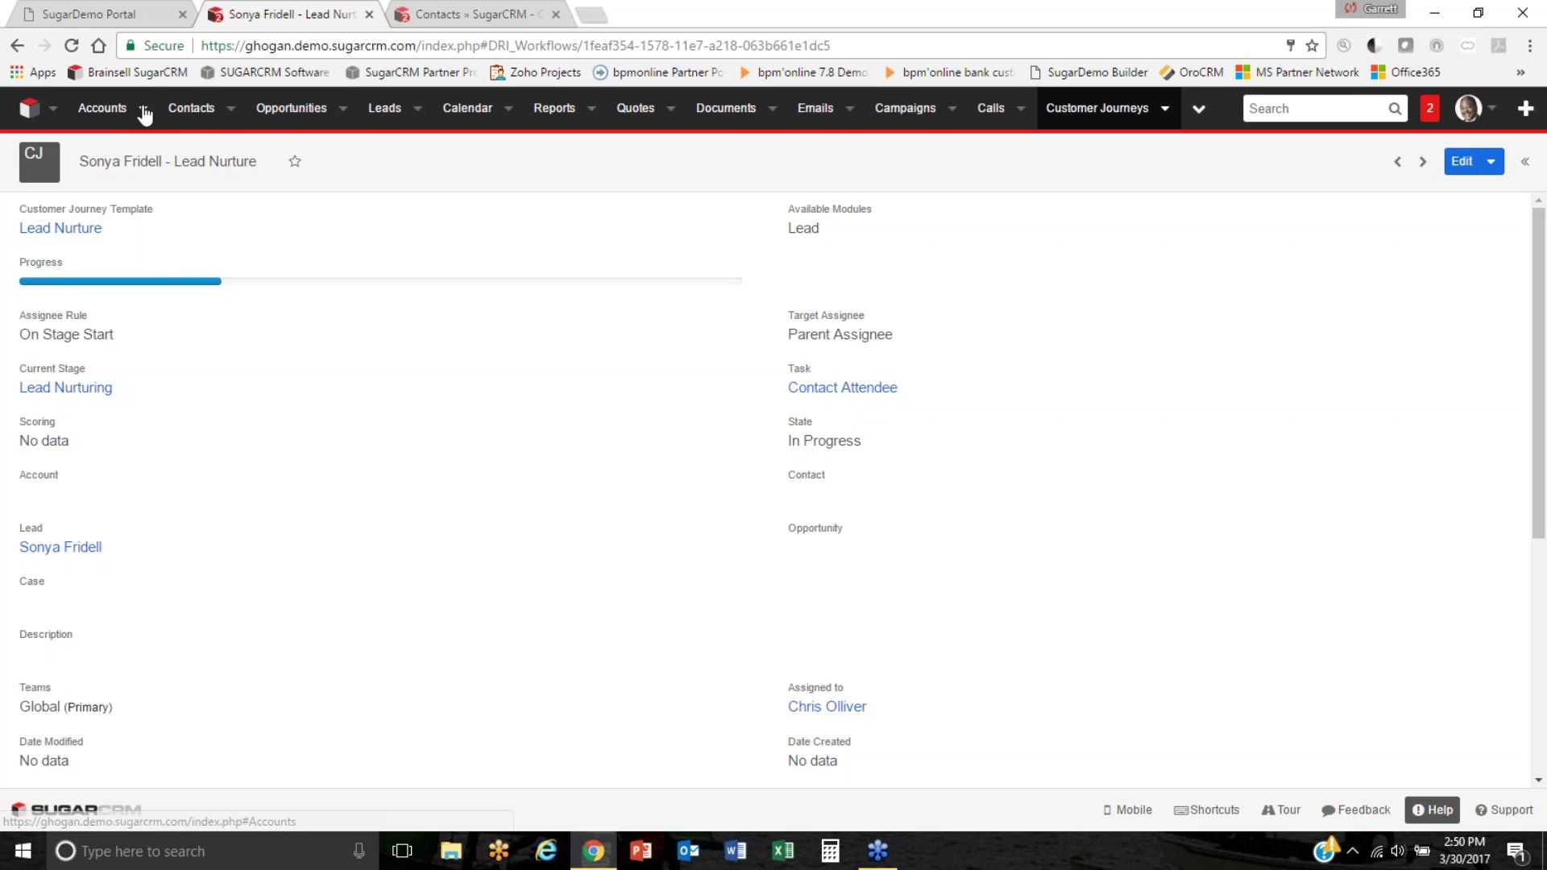
Reopen the Mariner Energy account record from the Accounts menu.
{"action": "left_click", "coordinate": [145, 115]}
{"action": "left_click", "coordinate": [161, 289]}
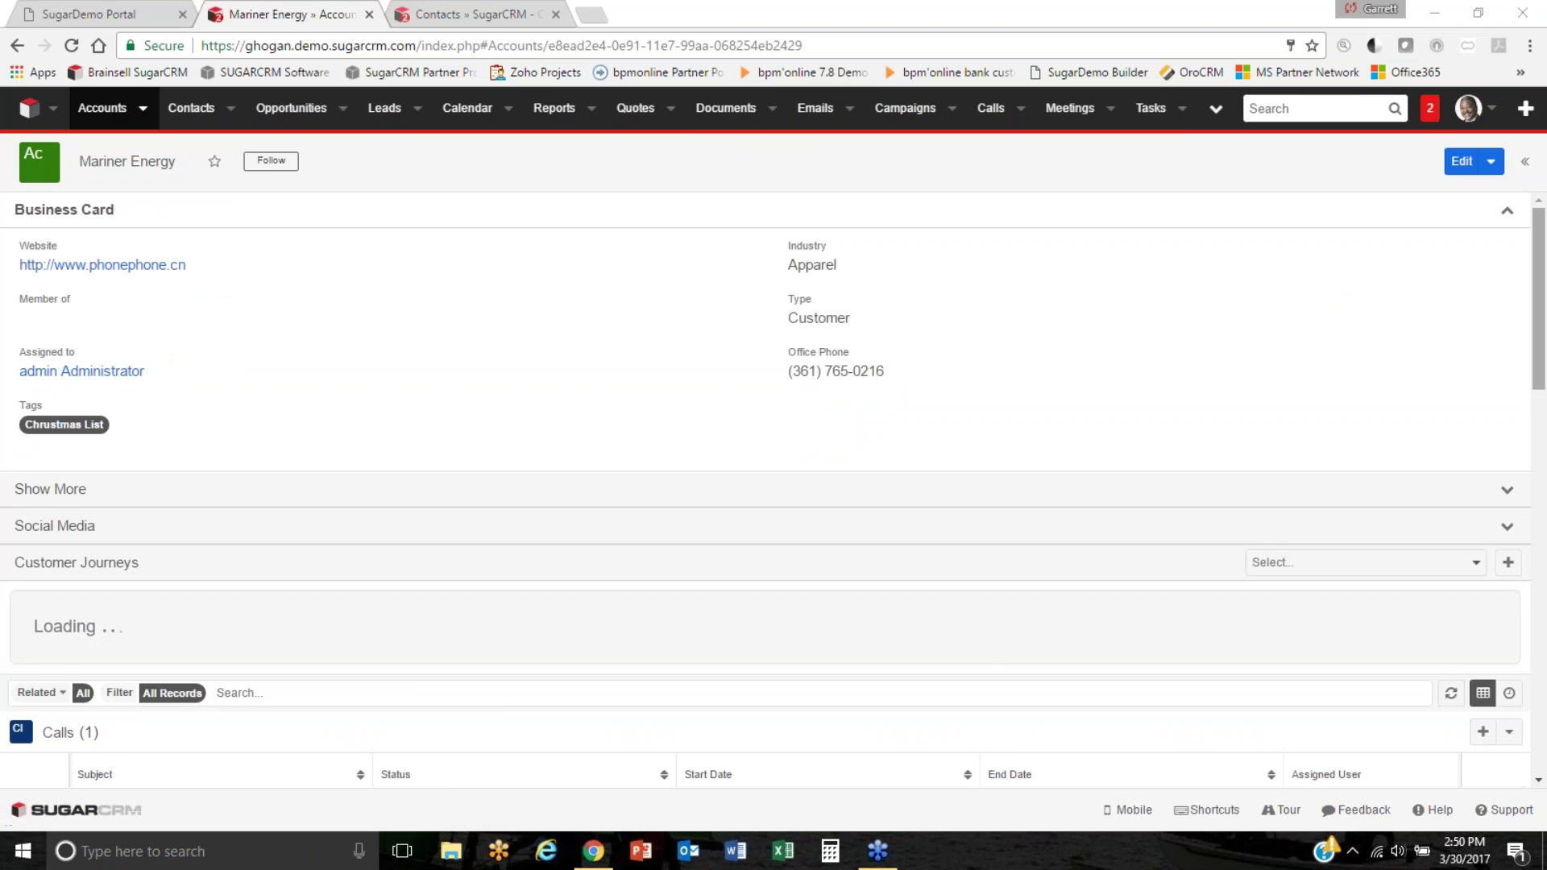
Create a dashboard titled 'CJ' holding the Customer Journey pie-chart dashlet and save it.
{"action": "left_click", "coordinate": [1524, 161]}
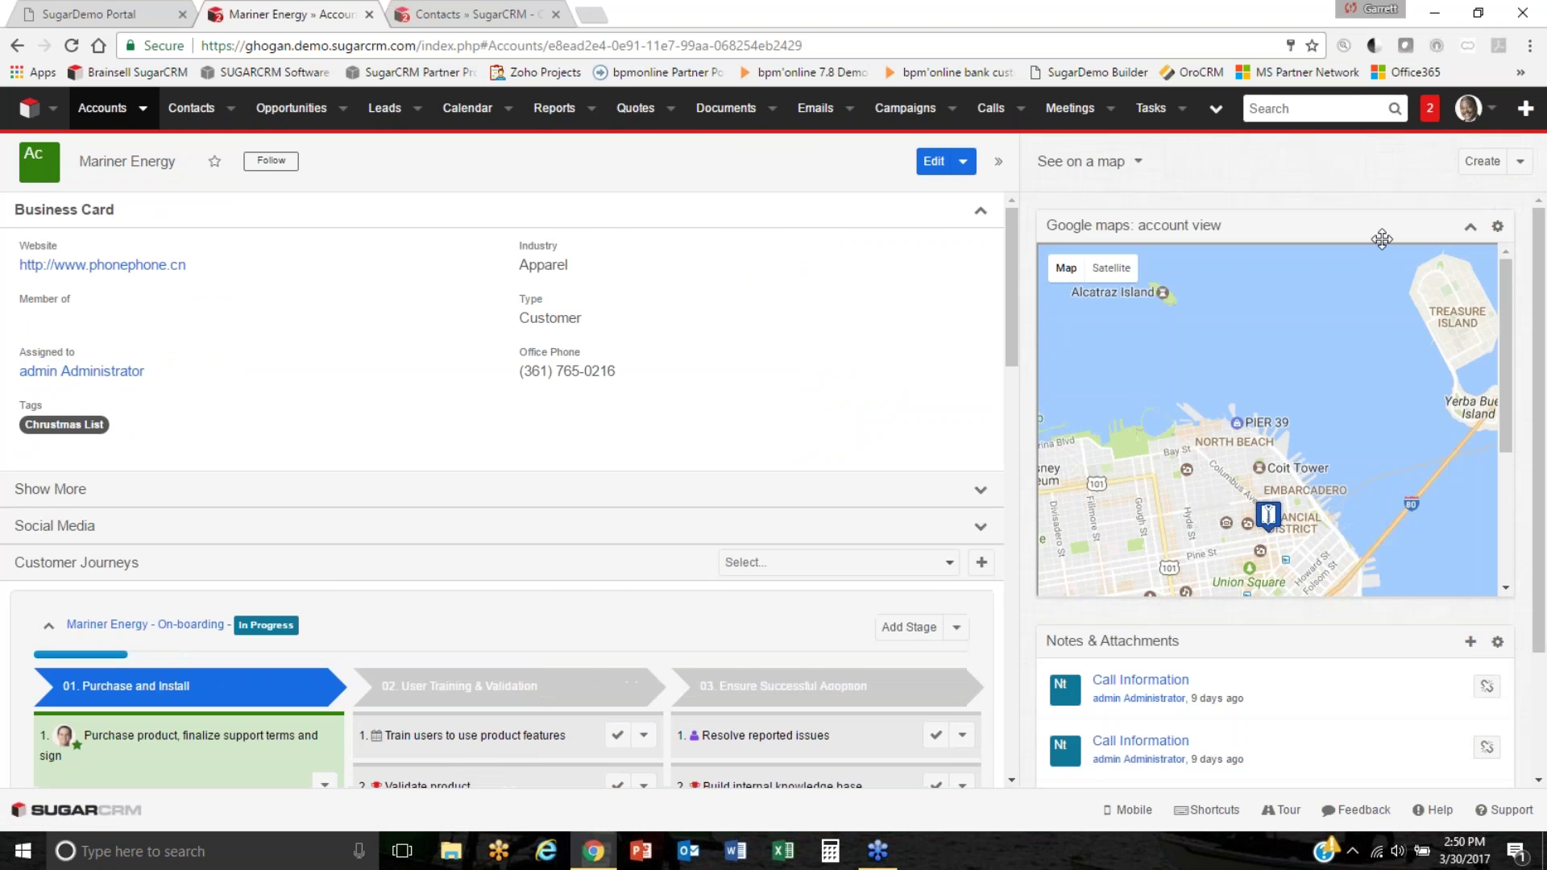
{"action": "left_click", "coordinate": [1483, 161]}
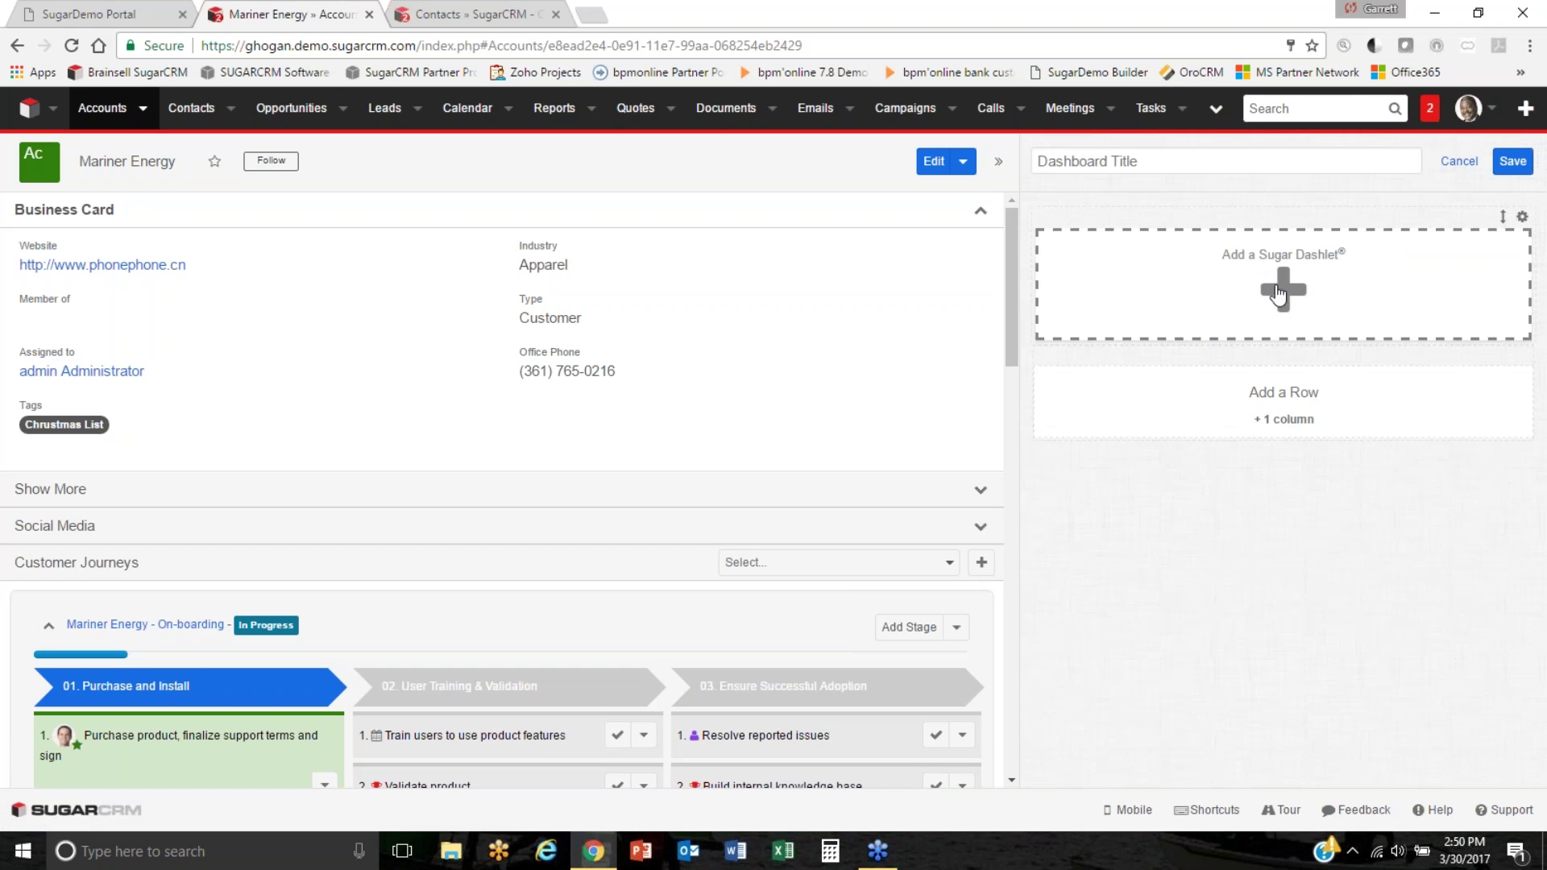
{"action": "left_click", "coordinate": [1168, 273]}
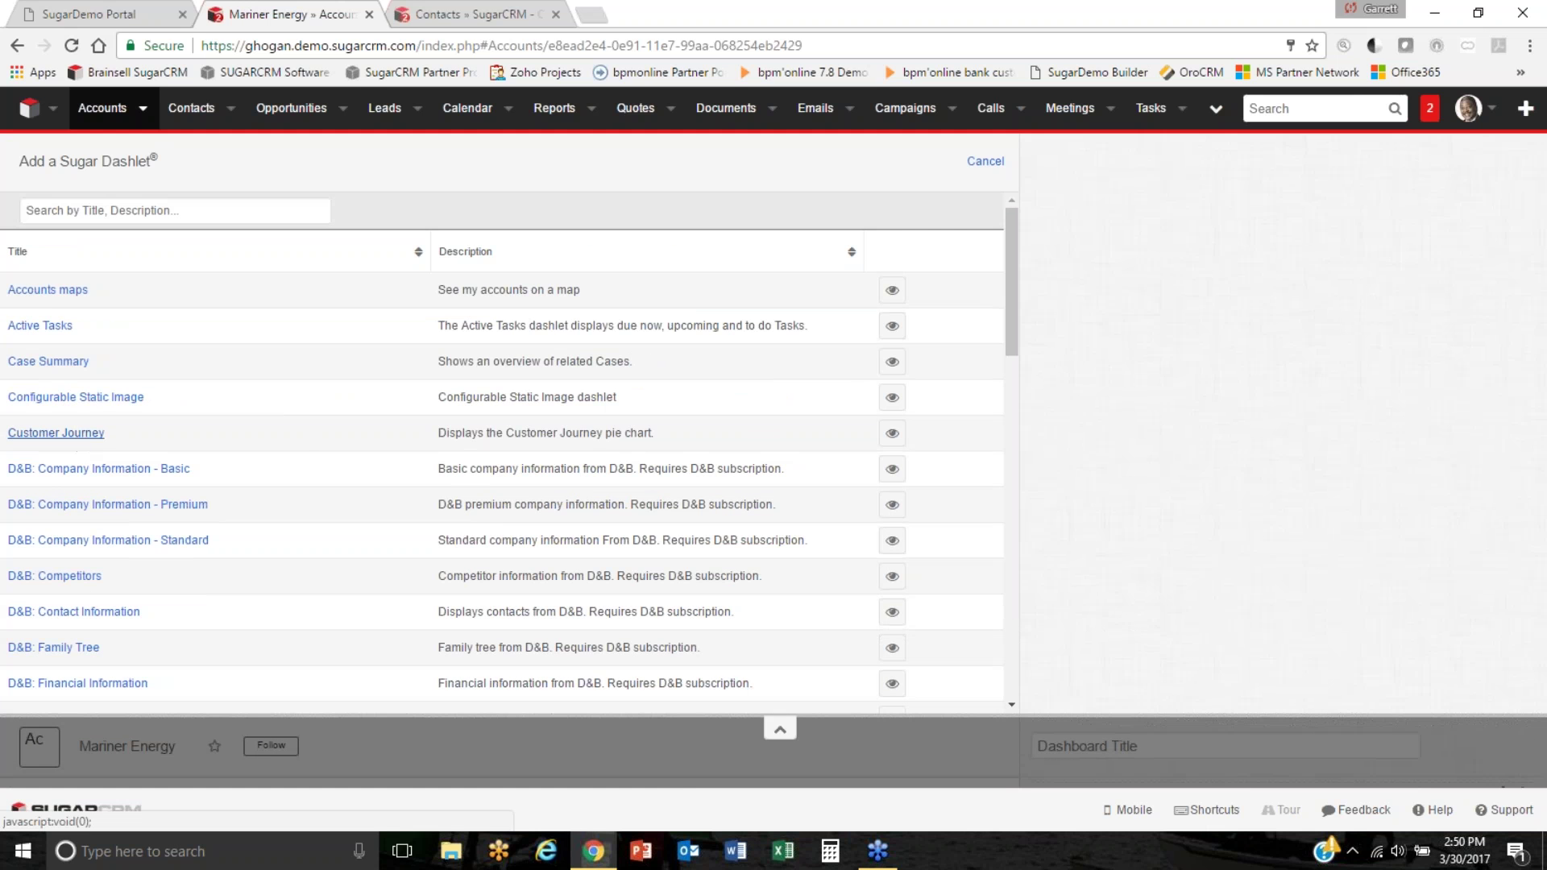
{"action": "left_click", "coordinate": [56, 433]}
{"action": "left_click", "coordinate": [991, 160]}
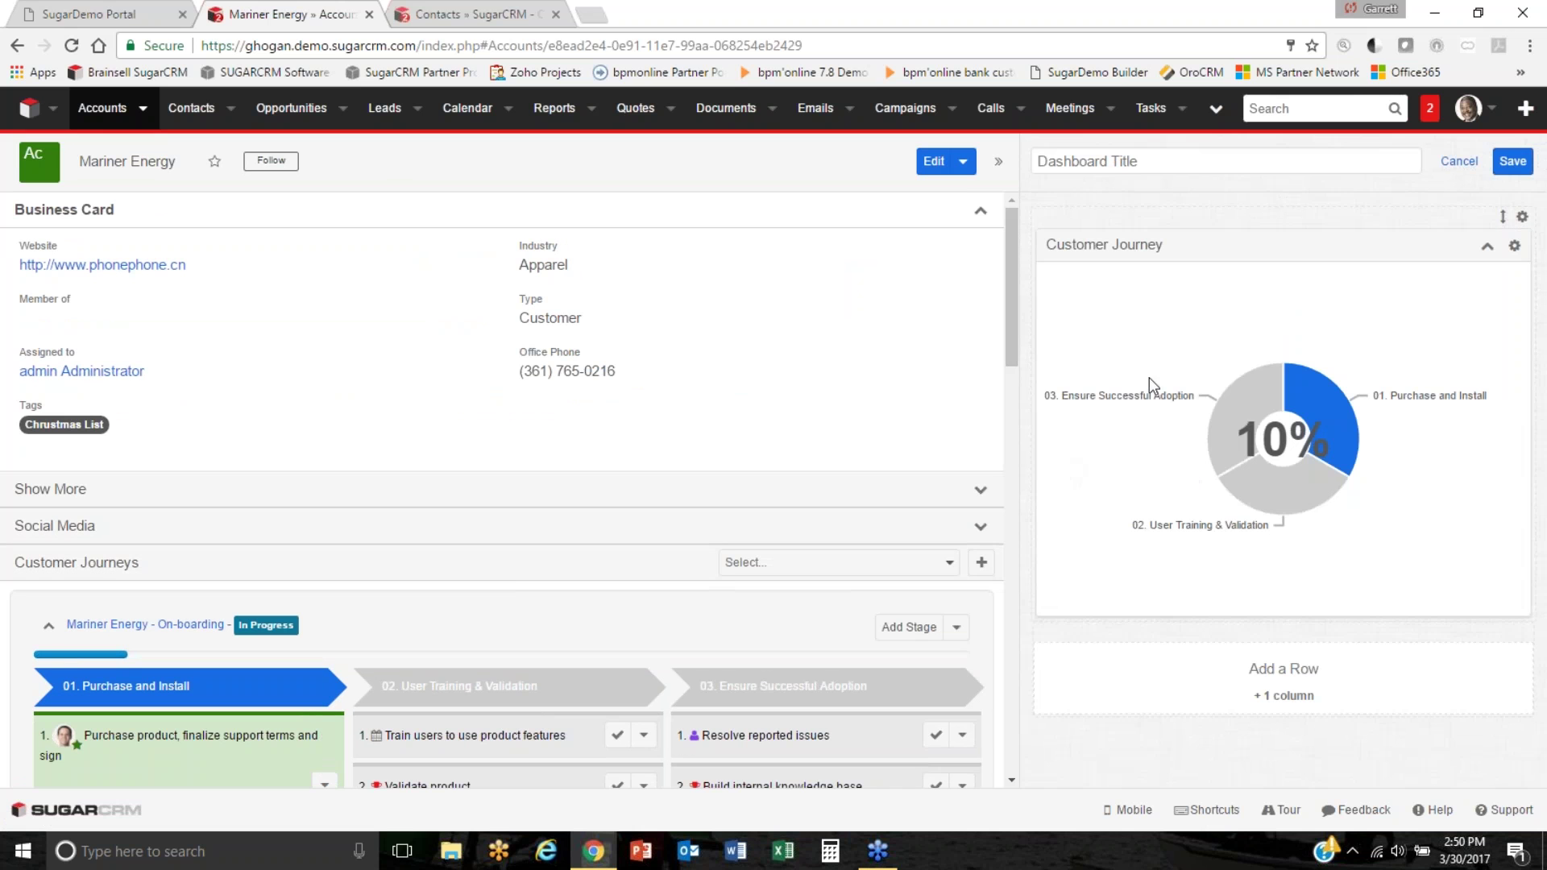
{"action": "left_click", "coordinate": [1189, 157]}
{"action": "type", "text": "CJ"}
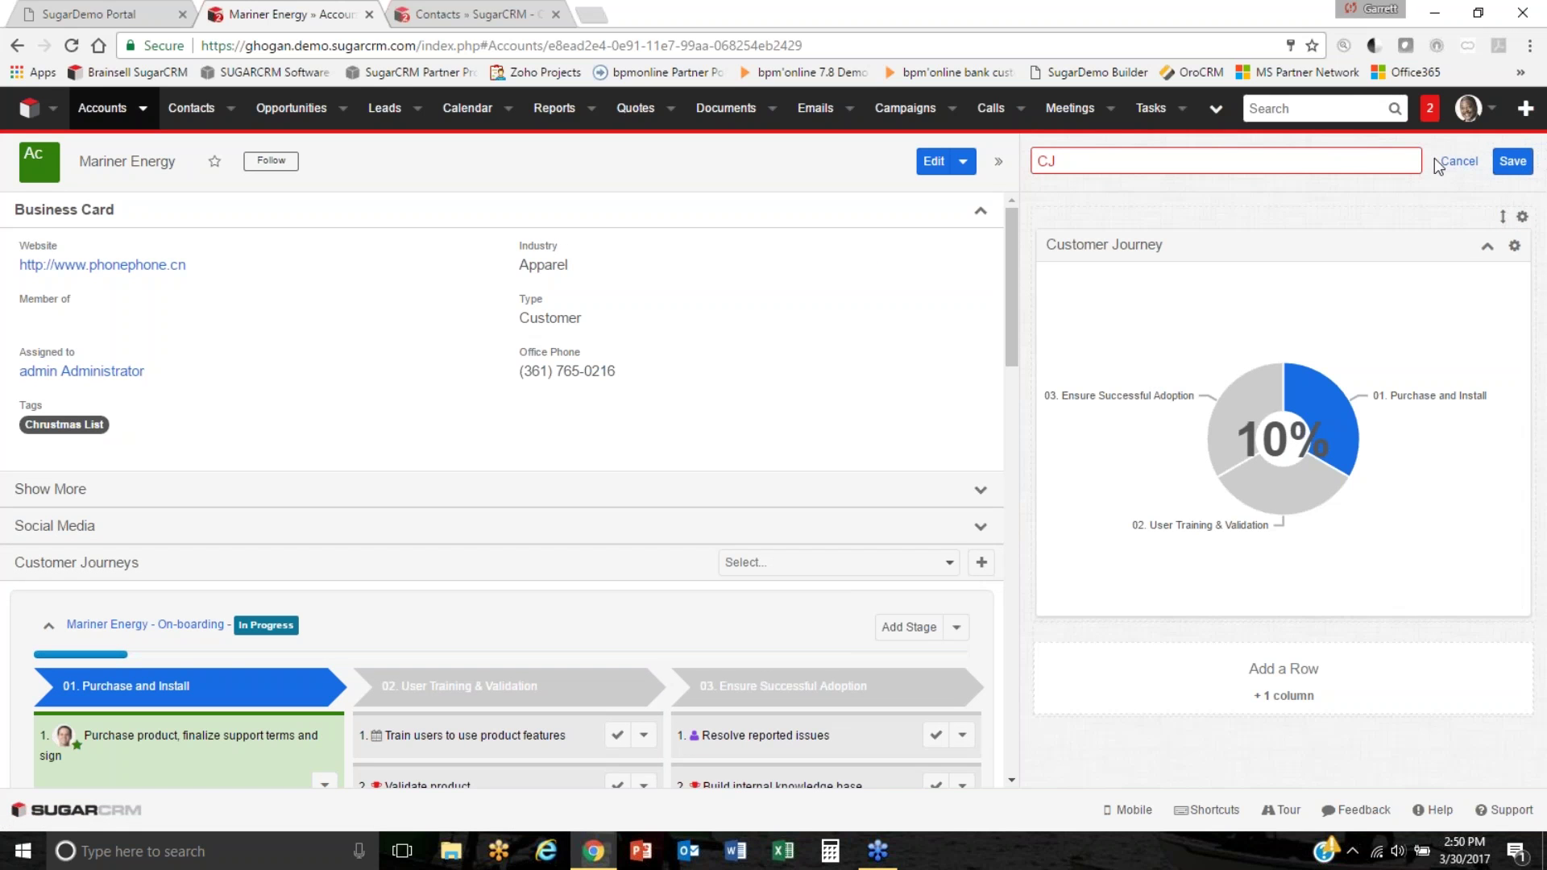
{"action": "left_click", "coordinate": [1512, 161]}
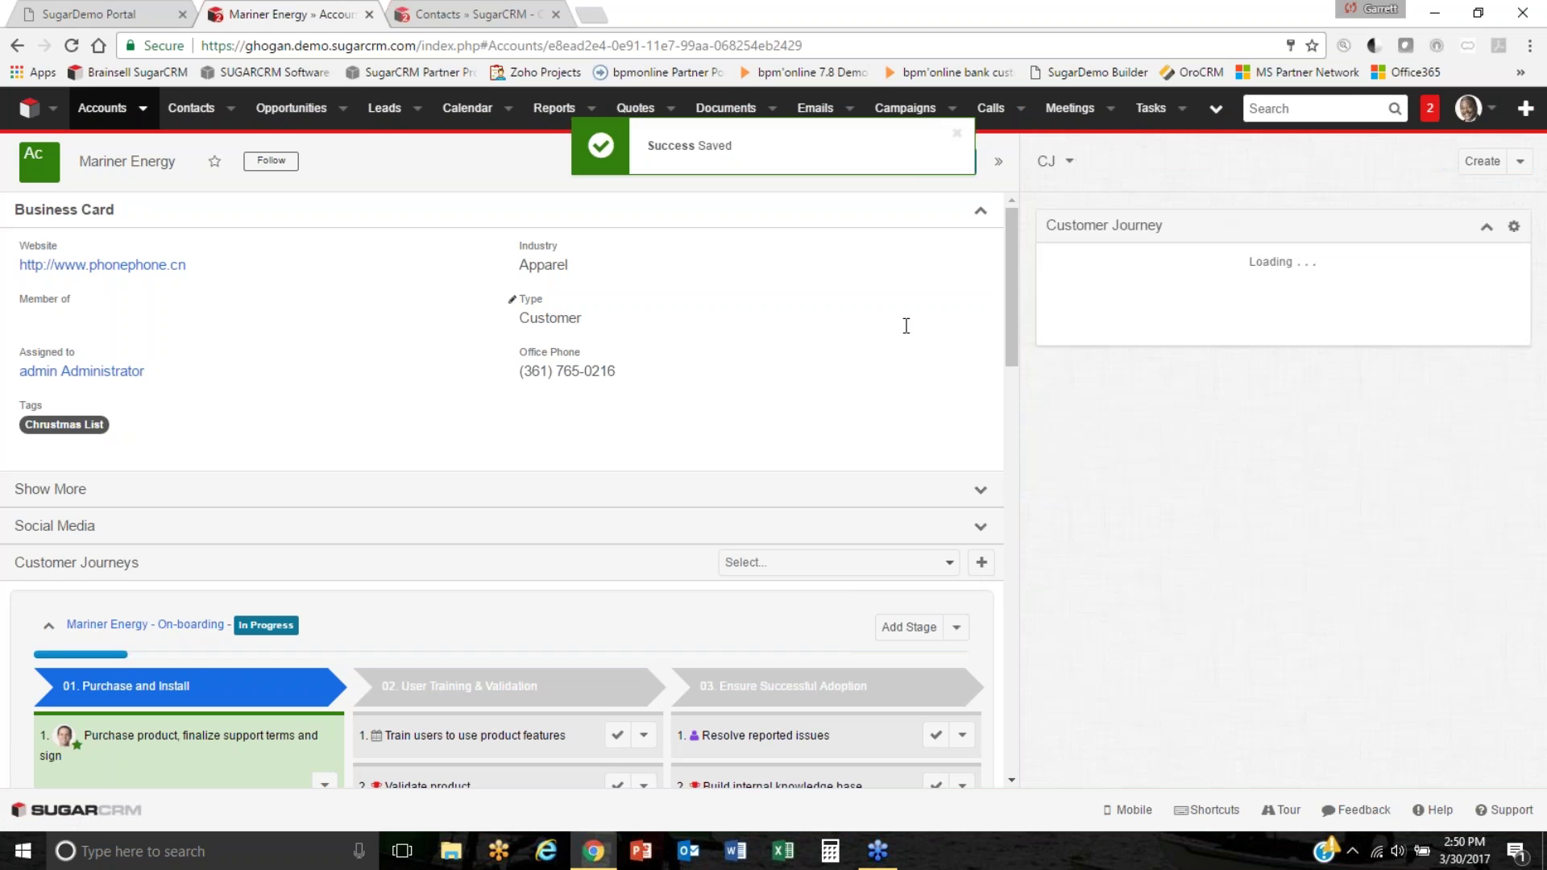
{"action": "left_click", "coordinate": [956, 134]}
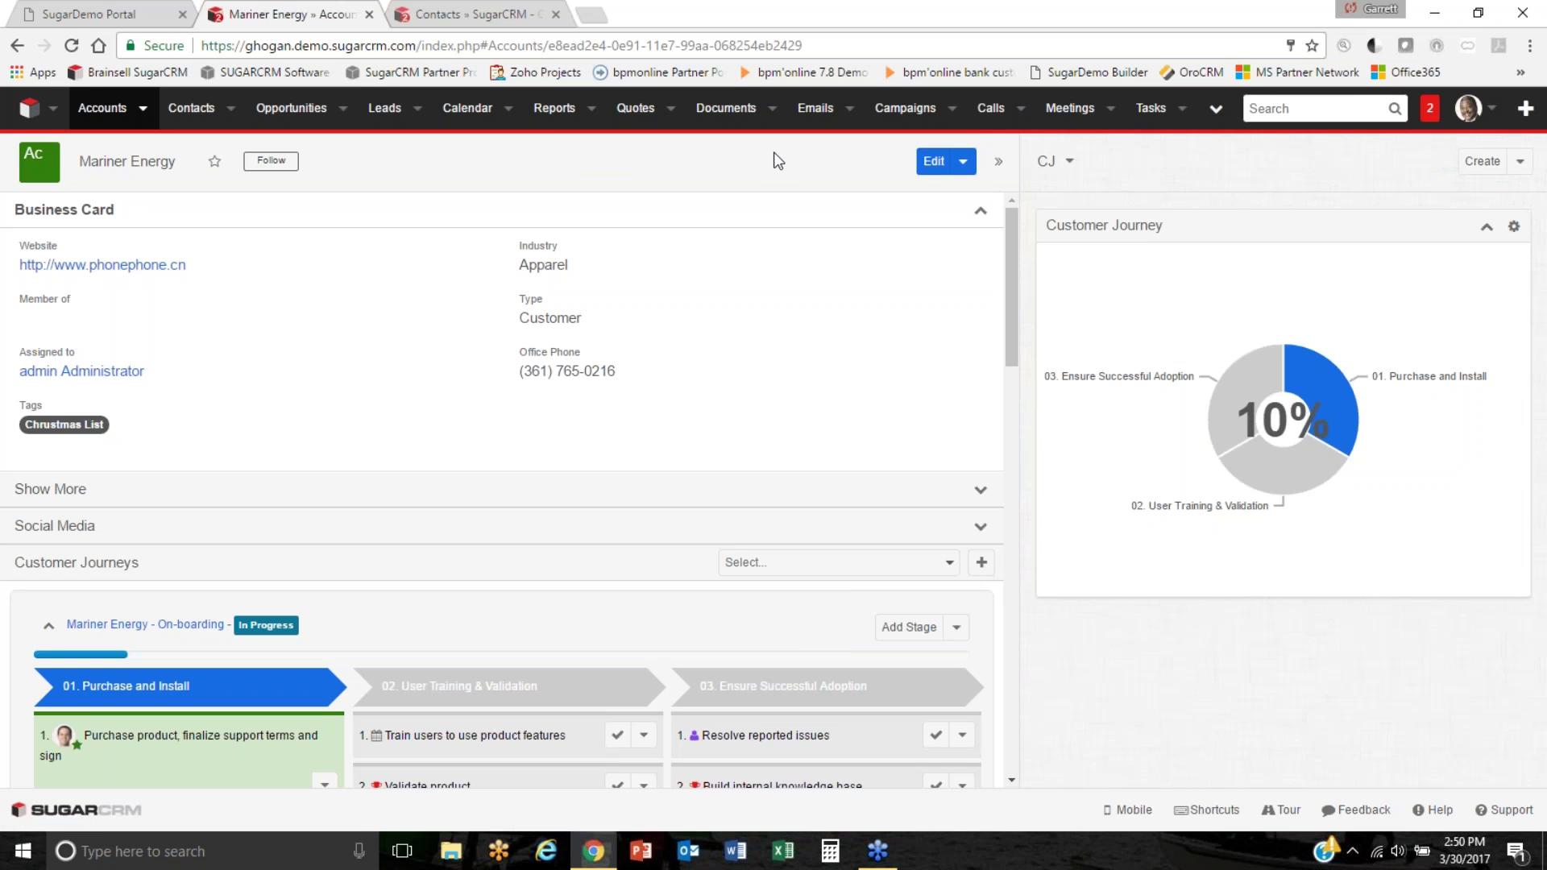
{"action": "scroll", "coordinate": [722, 439], "scroll_direction": "down", "scroll_amount": 4}
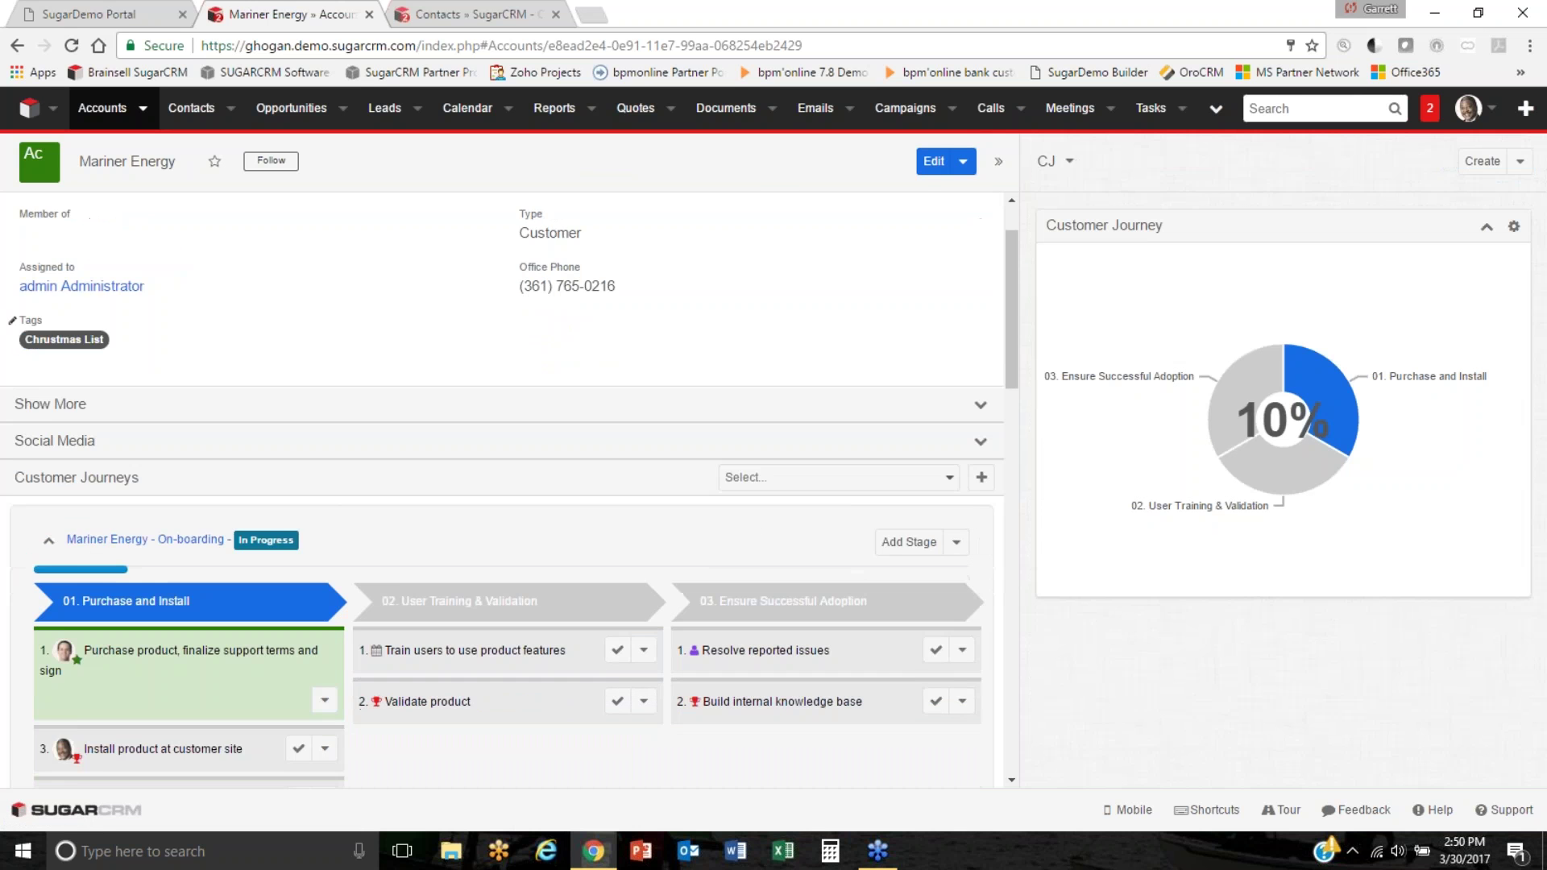
{"action": "scroll", "coordinate": [723, 439], "scroll_direction": "down", "scroll_amount": 1}
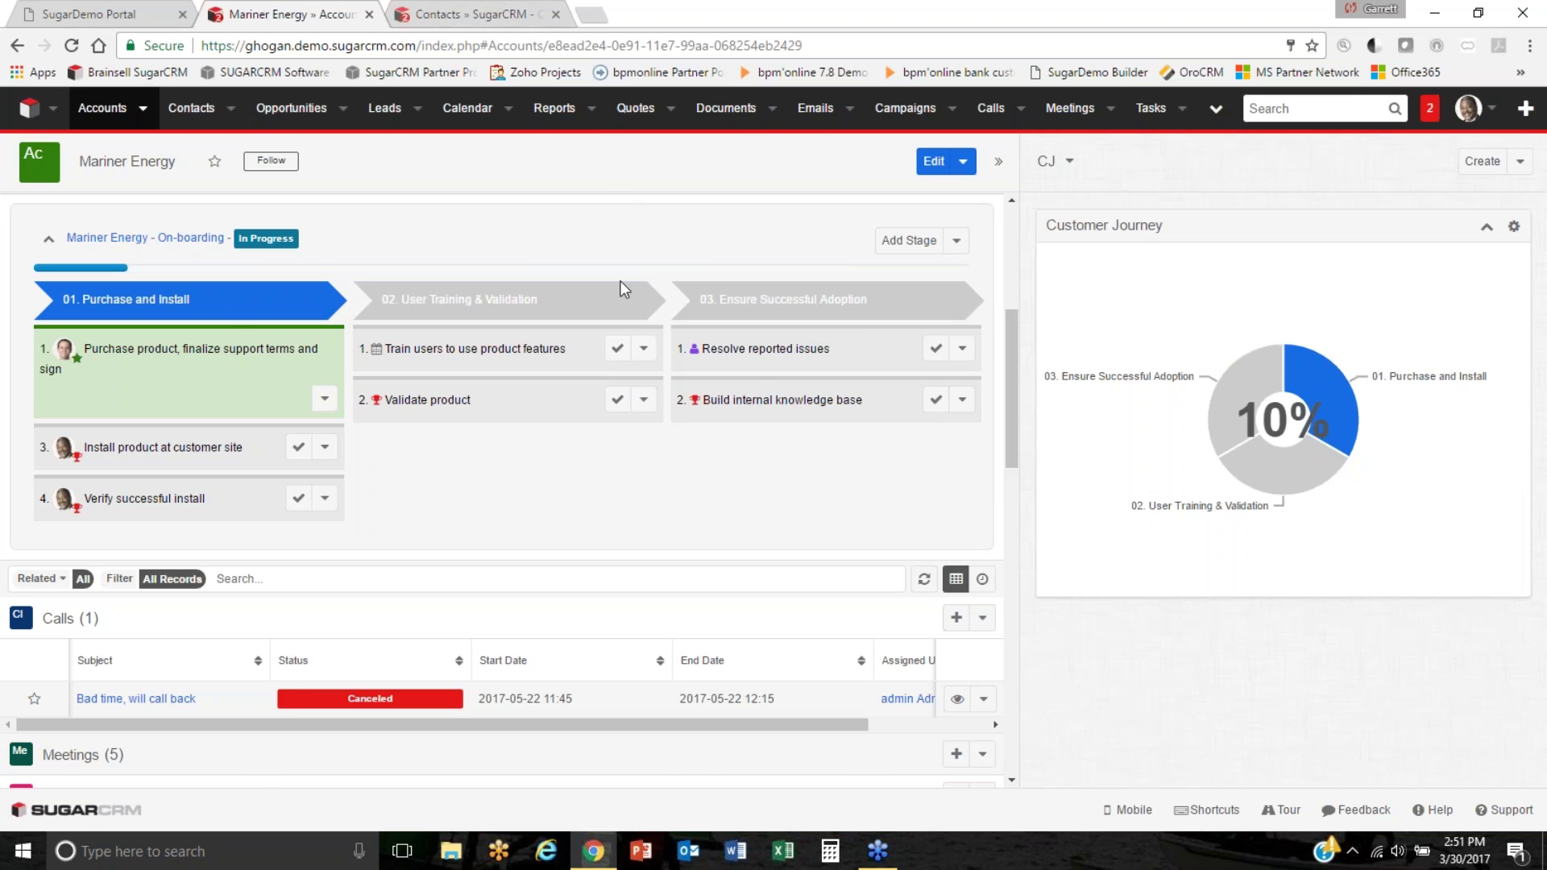
{"action": "scroll", "coordinate": [620, 299], "scroll_direction": "up", "scroll_amount": 2}
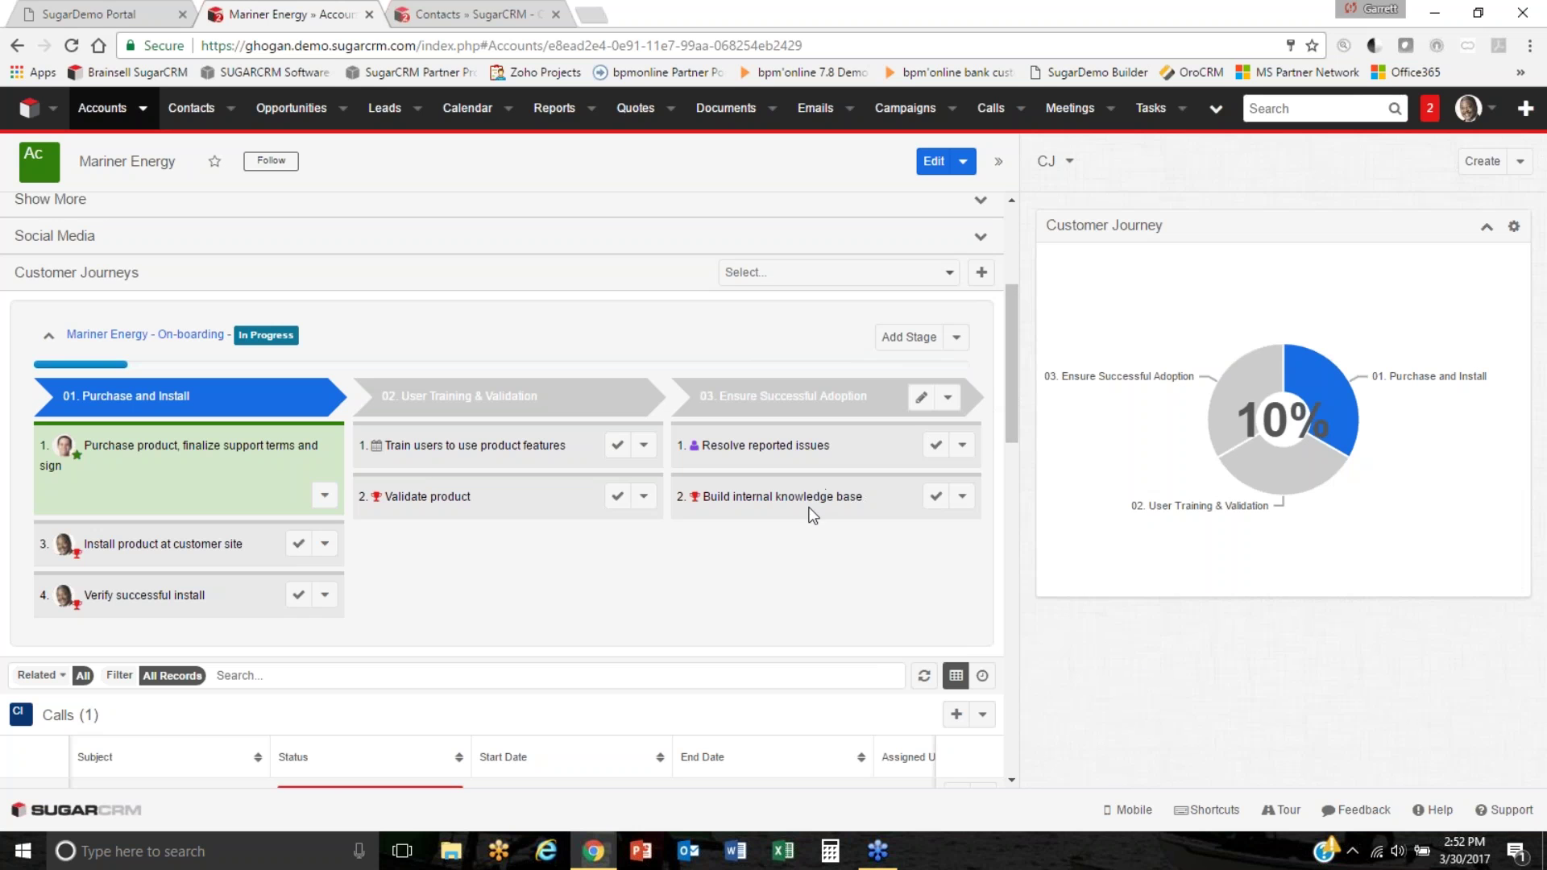
{"action": "scroll", "coordinate": [821, 527], "scroll_direction": "up", "scroll_amount": 1}
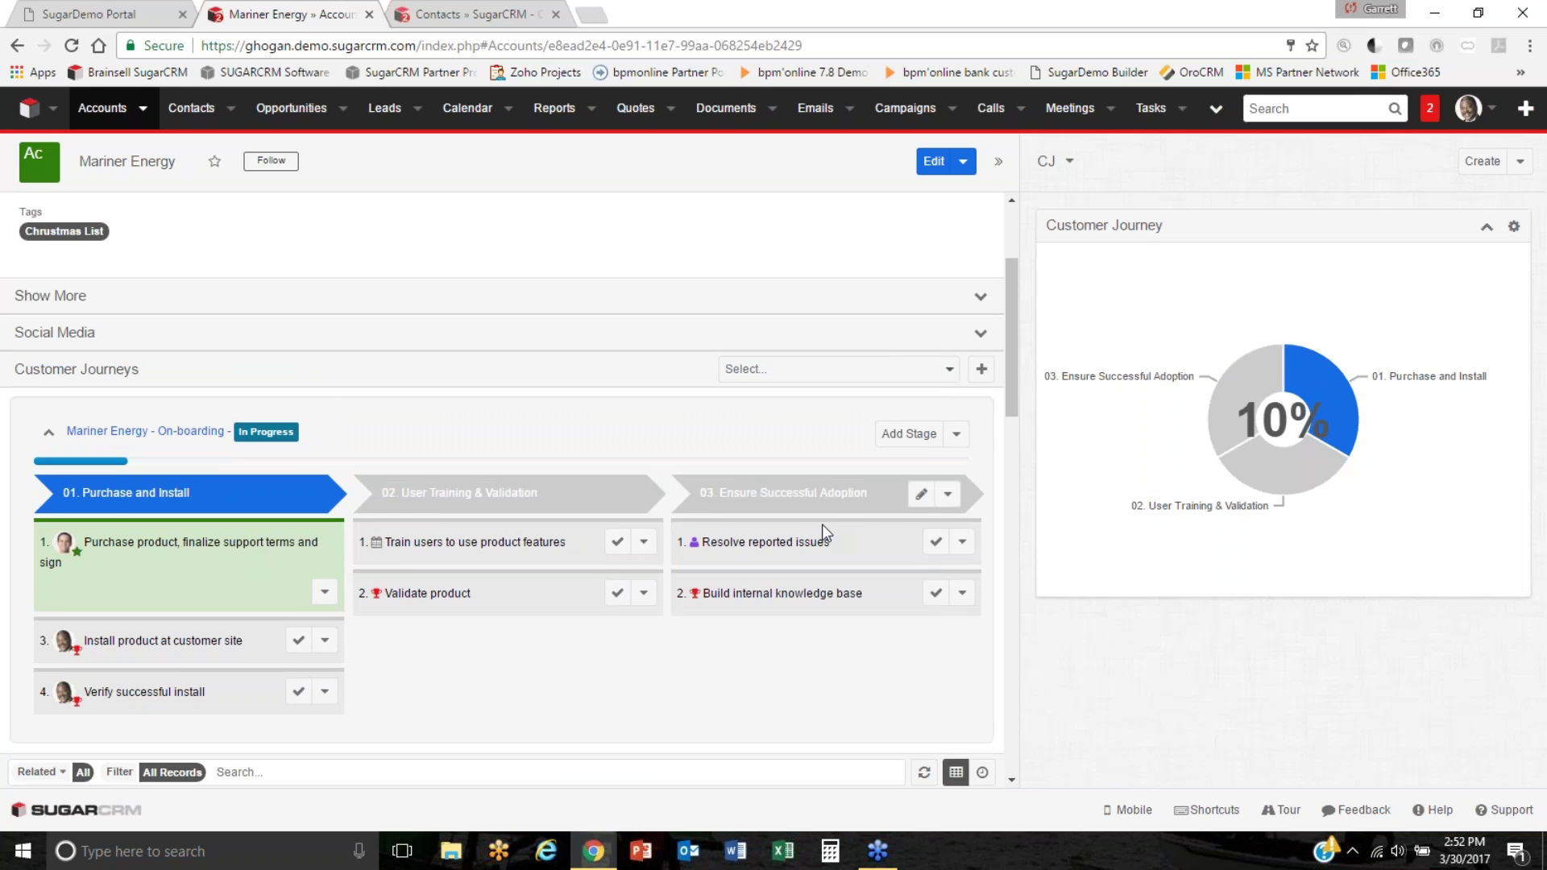
{"action": "scroll", "coordinate": [821, 524], "scroll_direction": "down", "scroll_amount": 1}
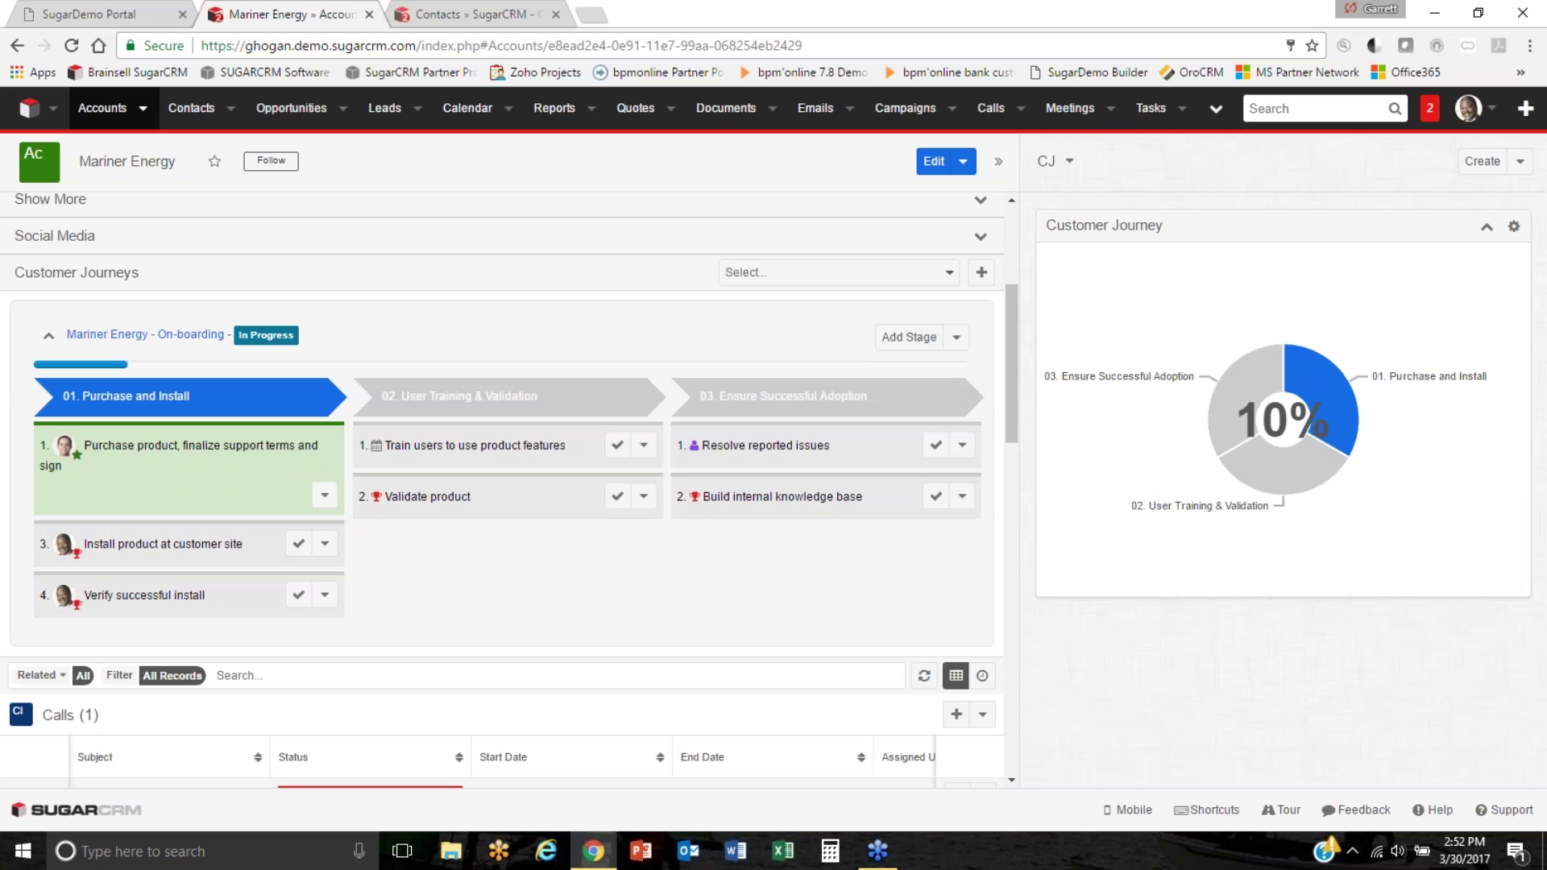